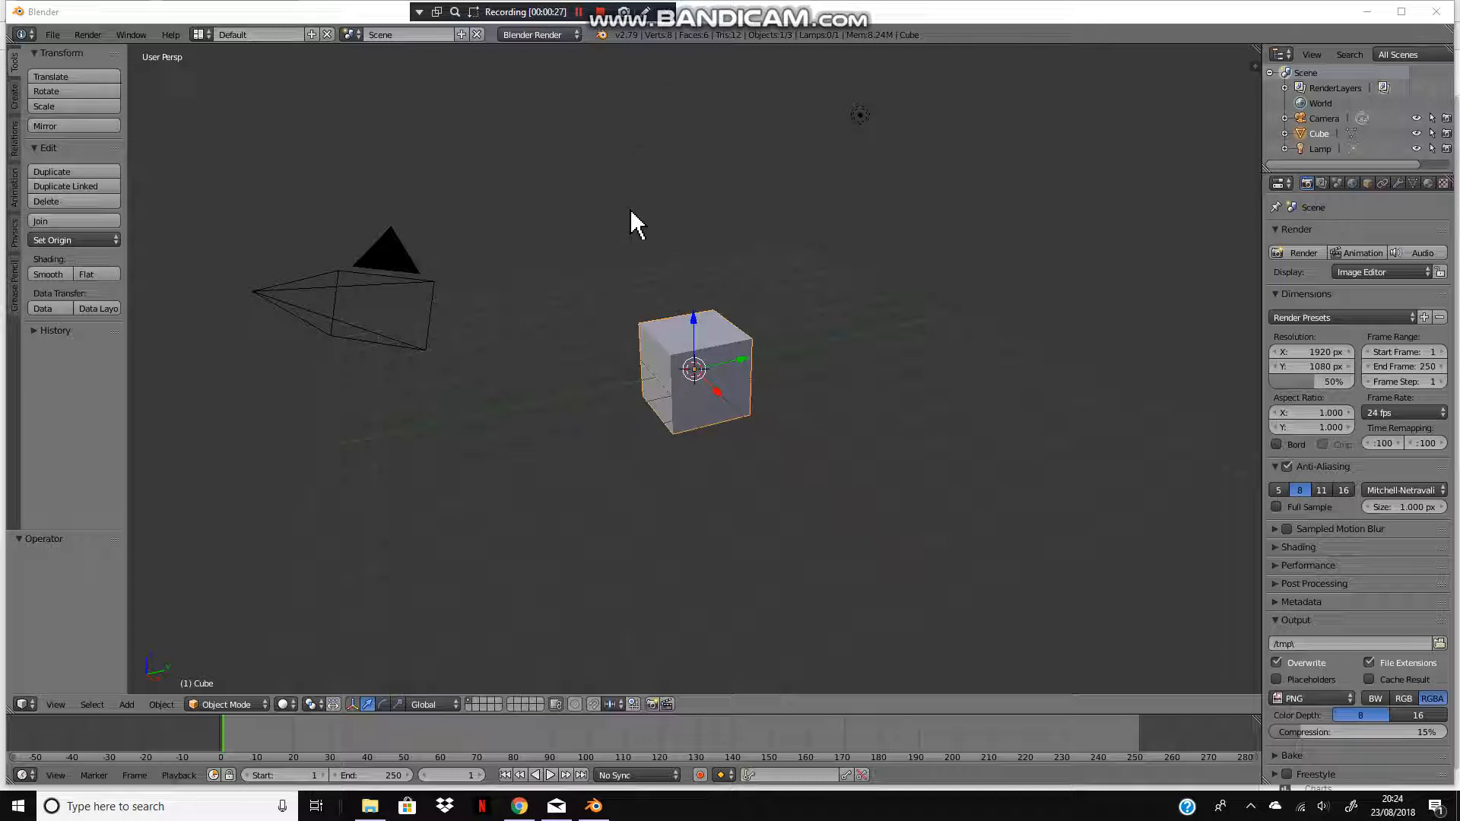
Step: Switch the render engine to Cycles Render
click(537, 33)
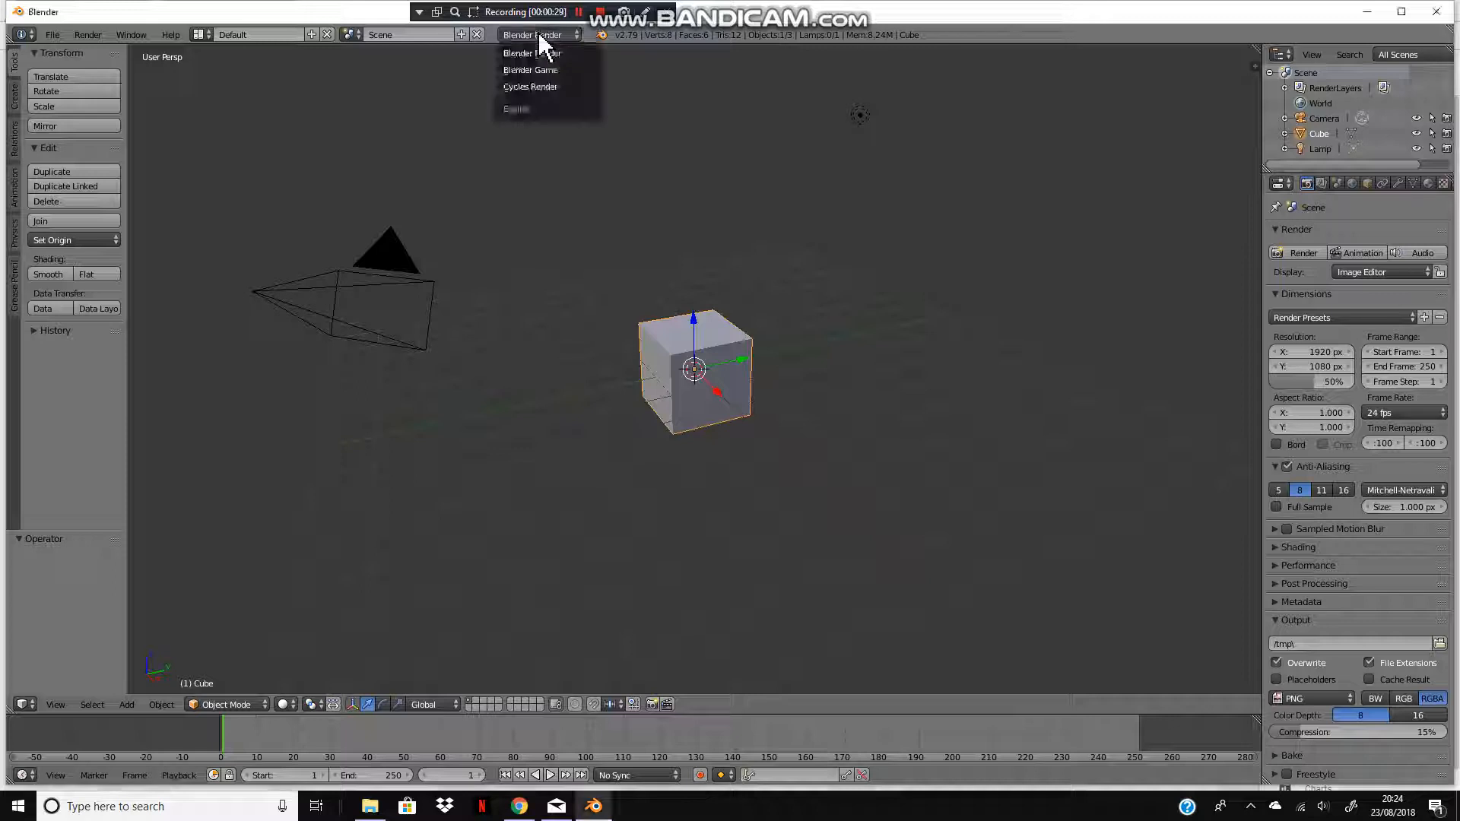
click(524, 86)
Step: Select all default objects in the scene and delete them
key(a)
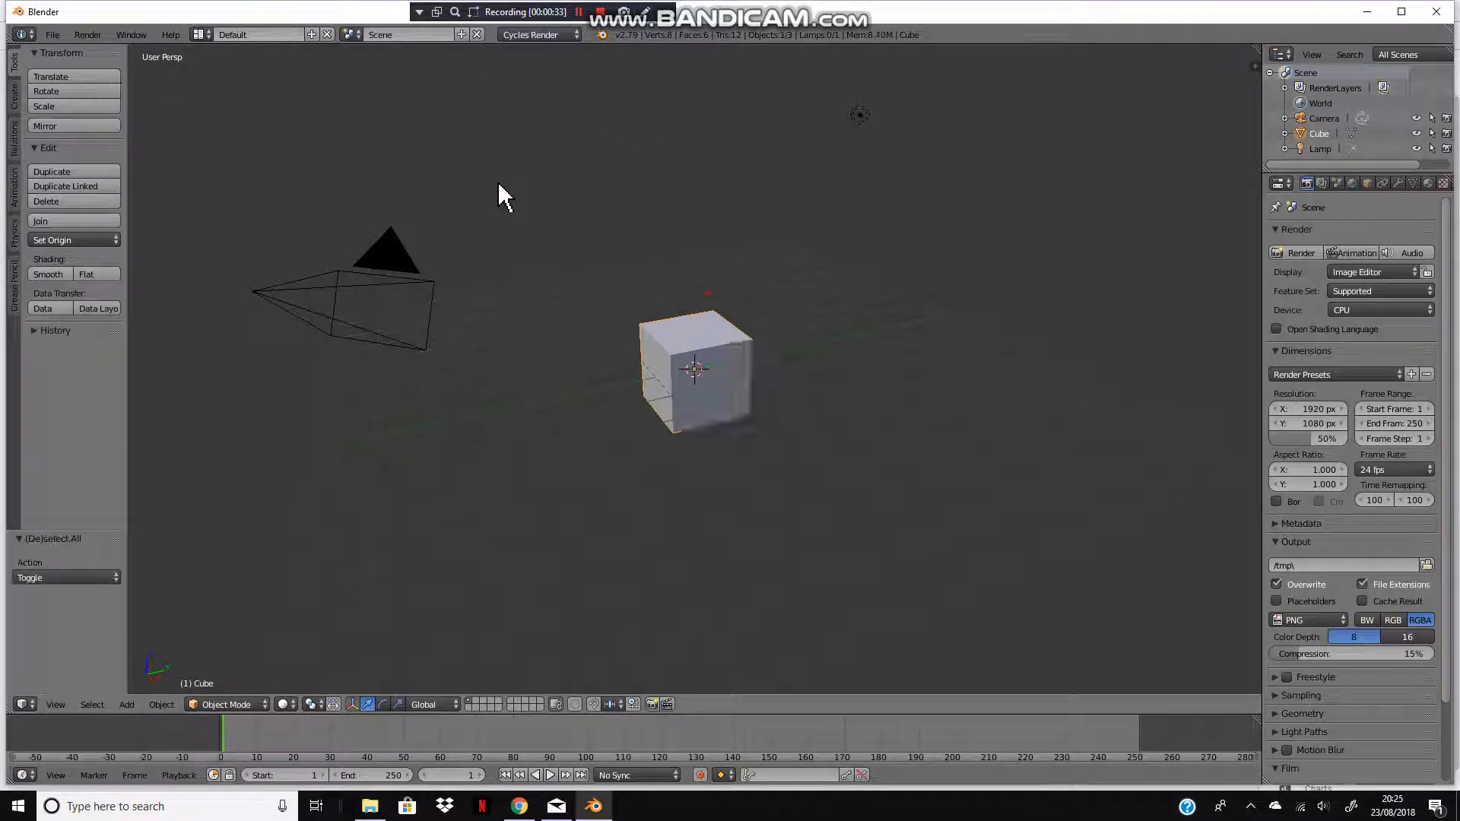
key(a)
key(x)
click(494, 196)
Step: Add a text object at the scene origin
key(shift+a)
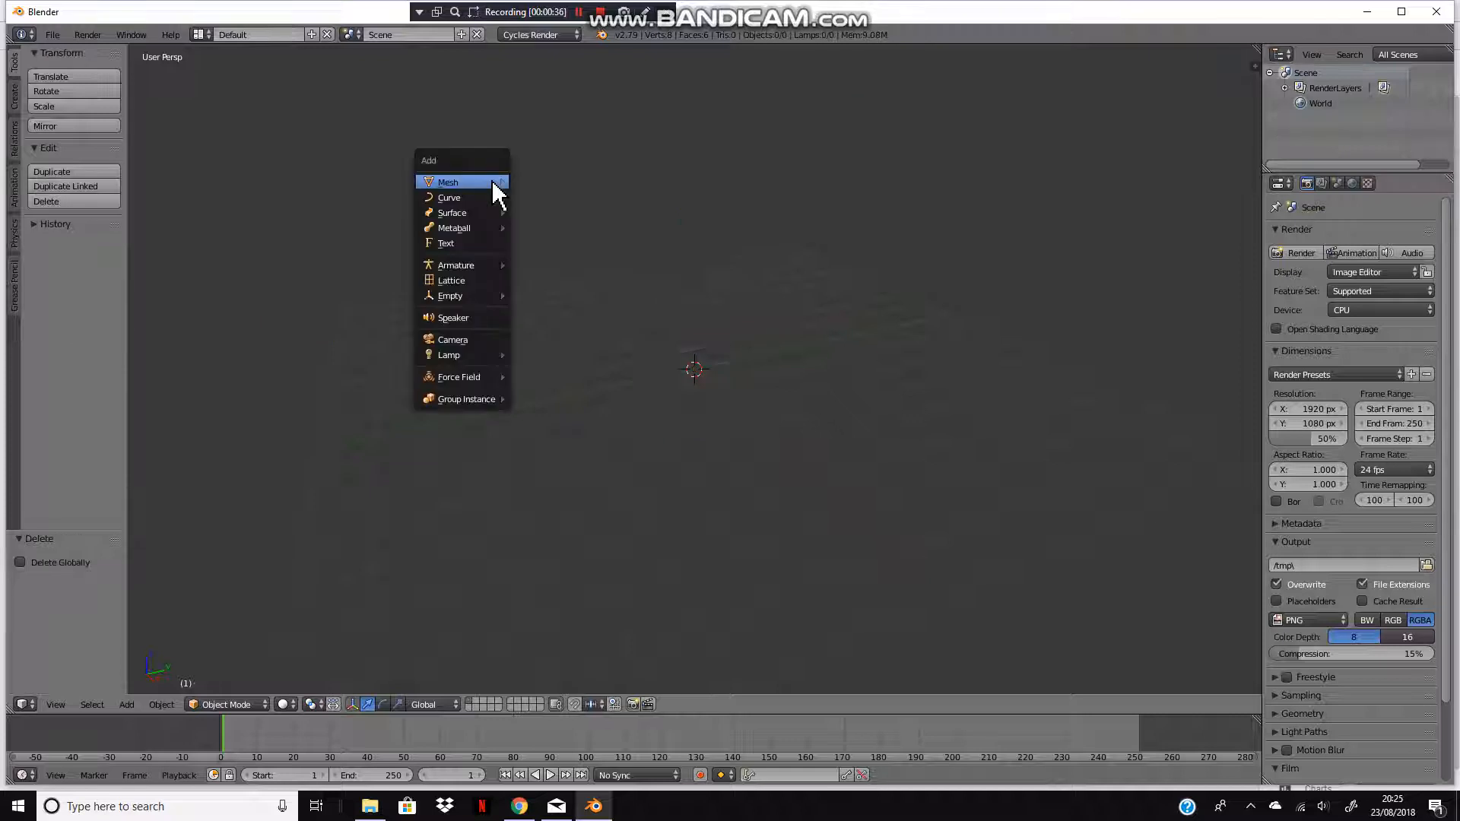
click(448, 243)
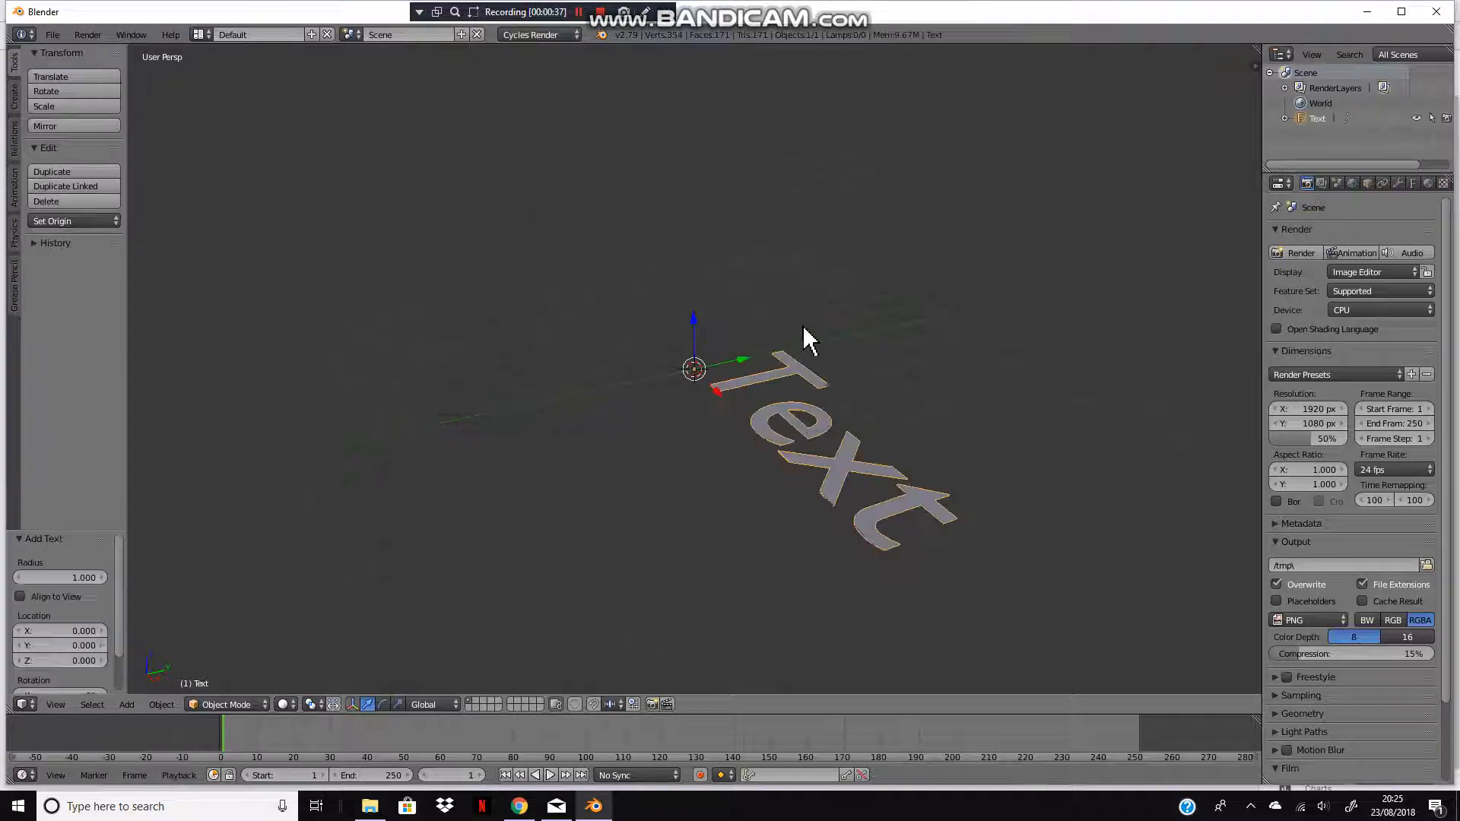
middle_drag(878, 331, 950, 358)
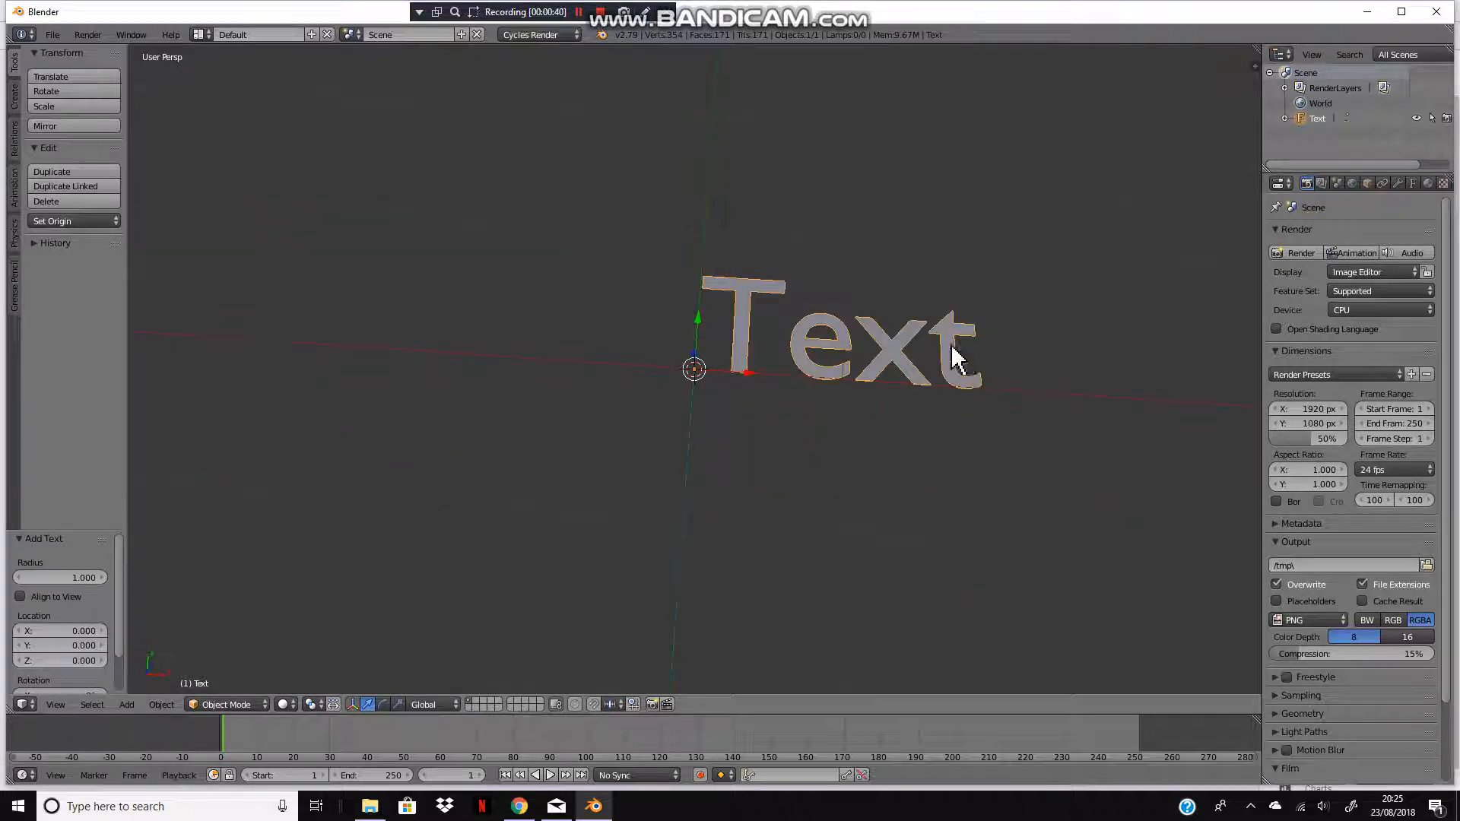
Step: Edit the text object, replacing its default text with FERDAR
key(Tab)
key(BackSpace)
key(BackSpace)
key(BackSpace)
key(BackSpace)
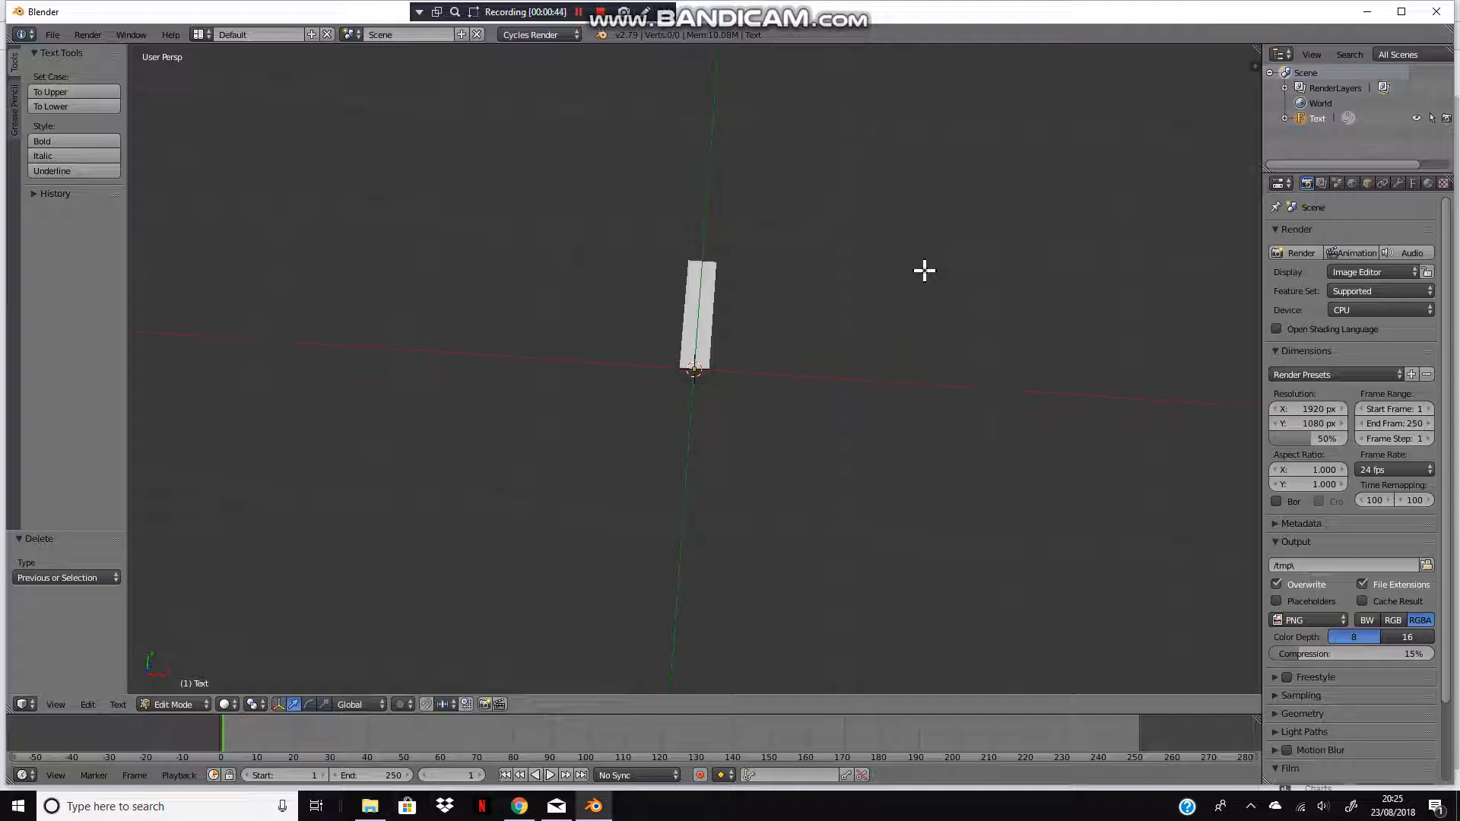
text(F)
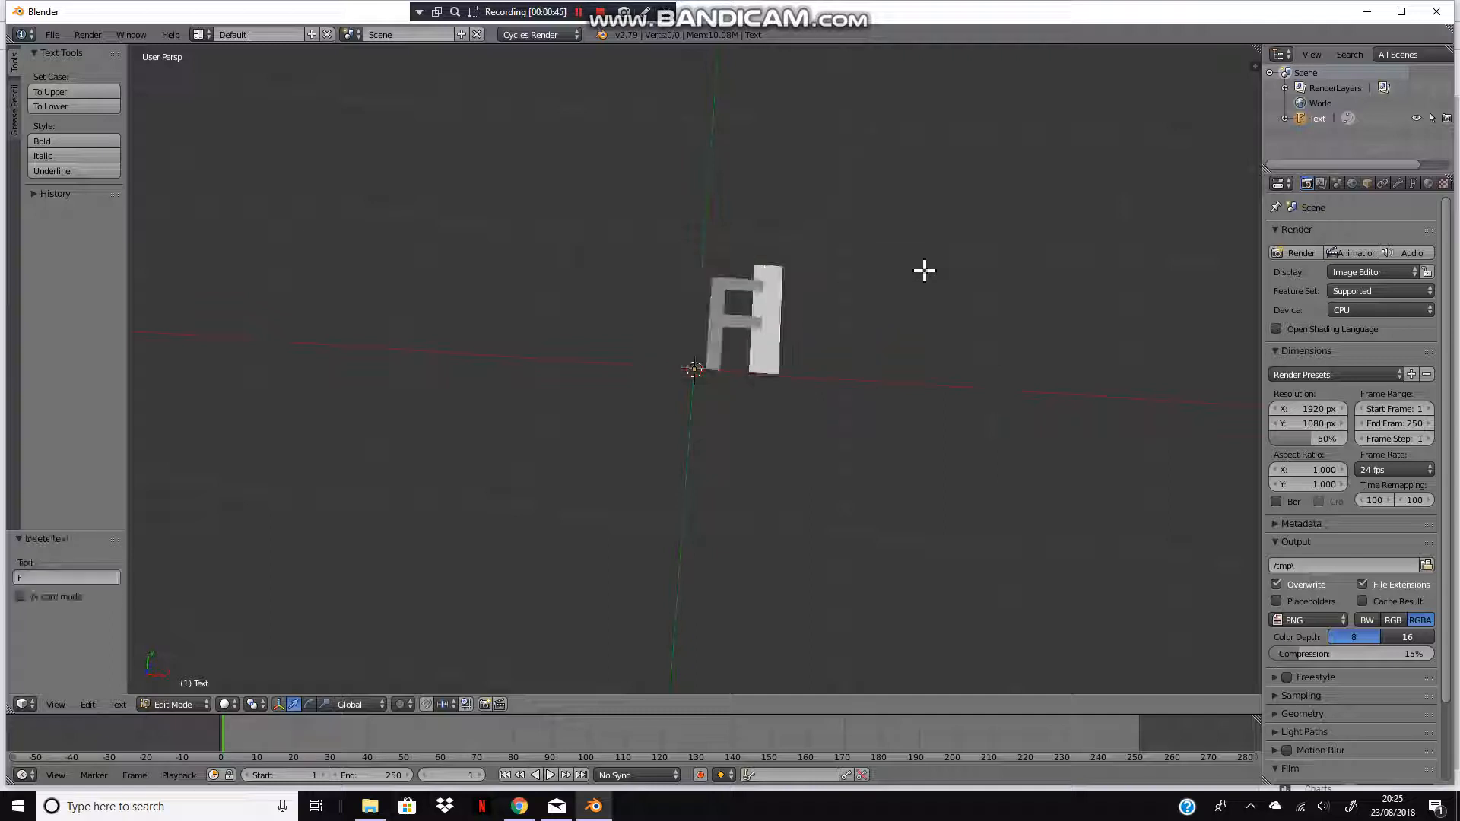
text(ERDAR)
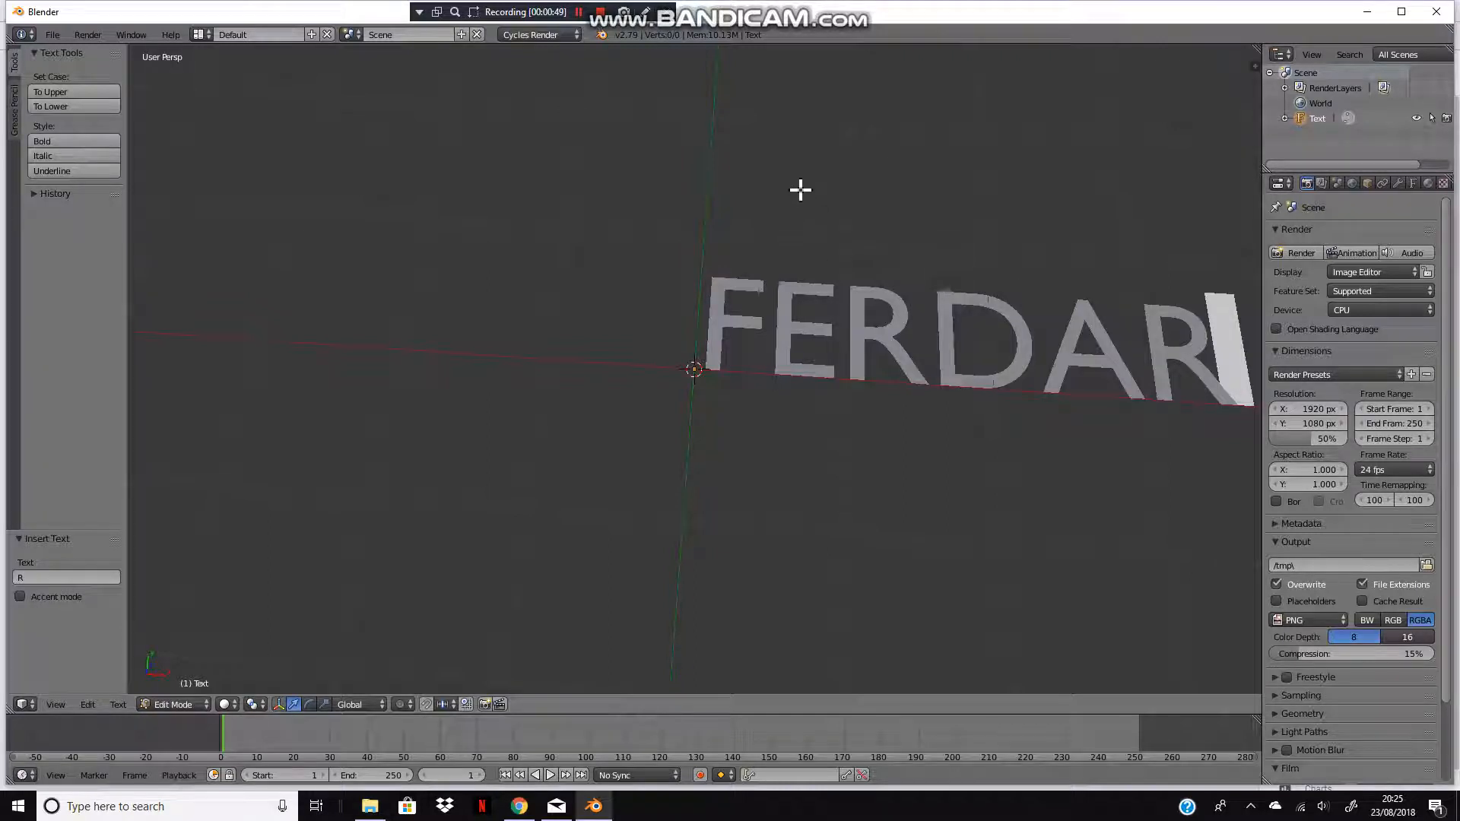
scroll(798, 183, down, 1)
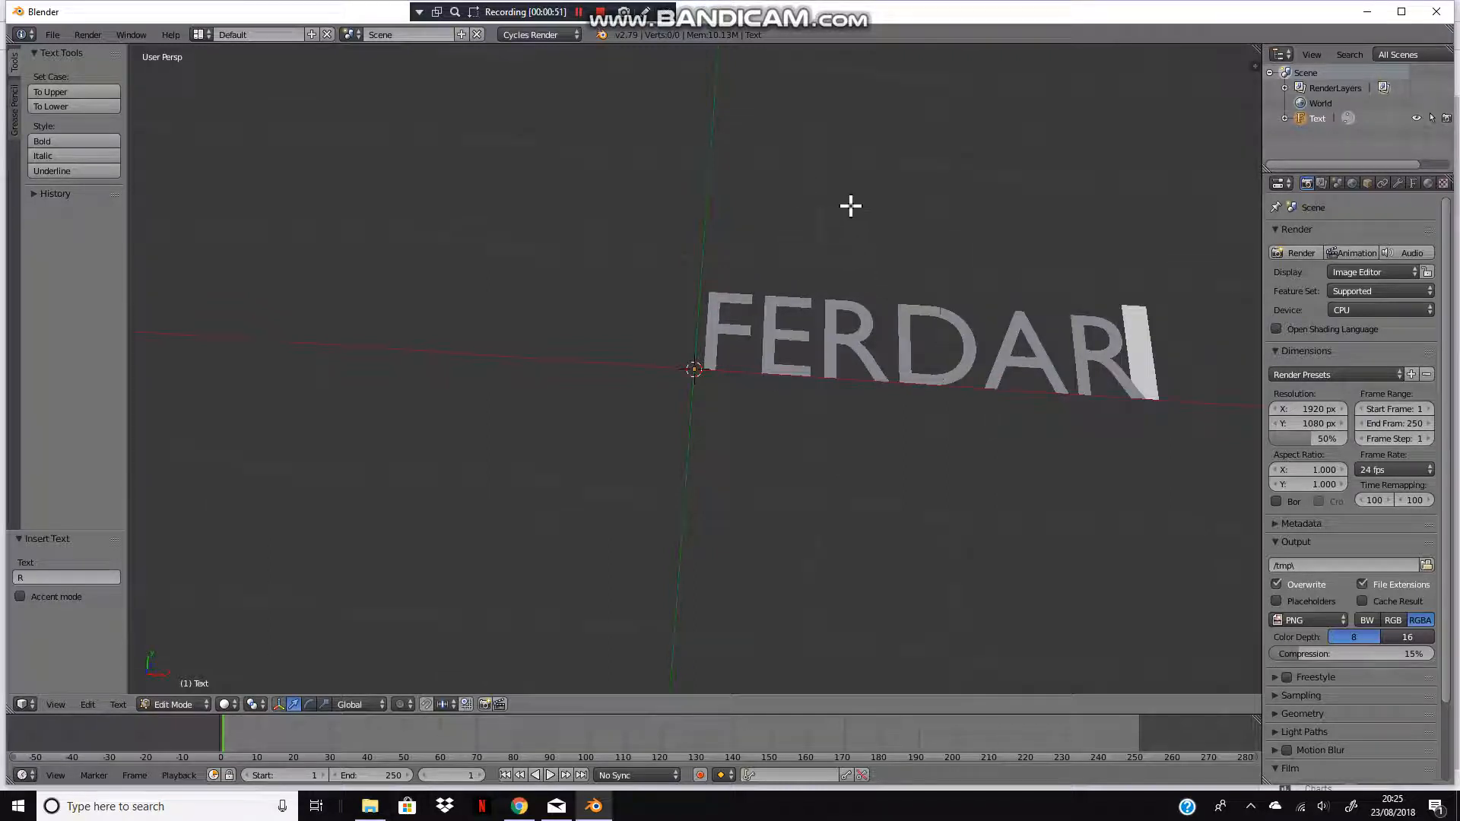
key(Tab)
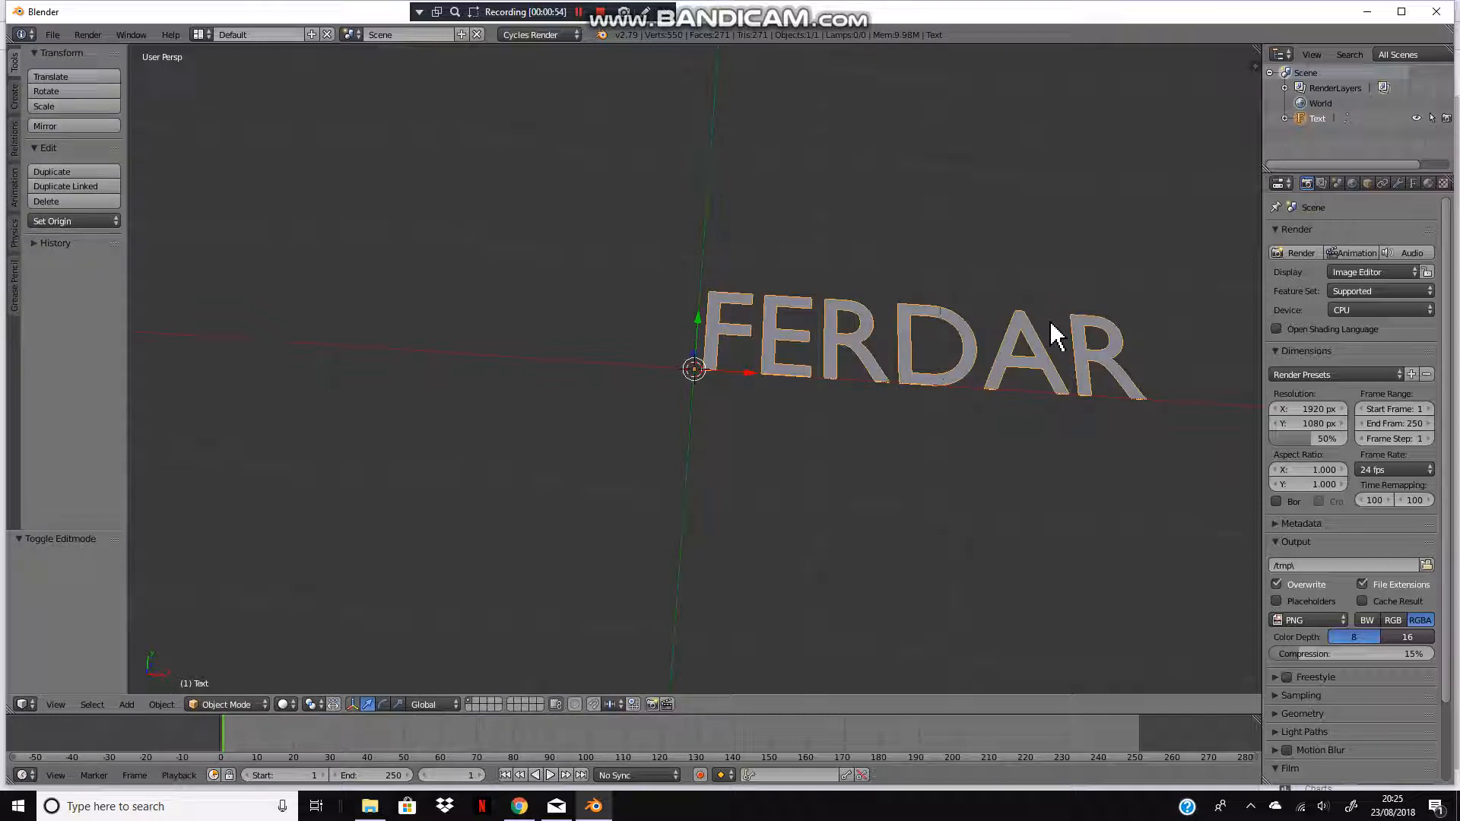
Step: Set the text's geometry extrude to 0.111
scroll(939, 381, down, 2)
middle_drag(939, 381, 831, 368)
scroll(844, 311, up, 3)
scroll(1067, 285, up, 2)
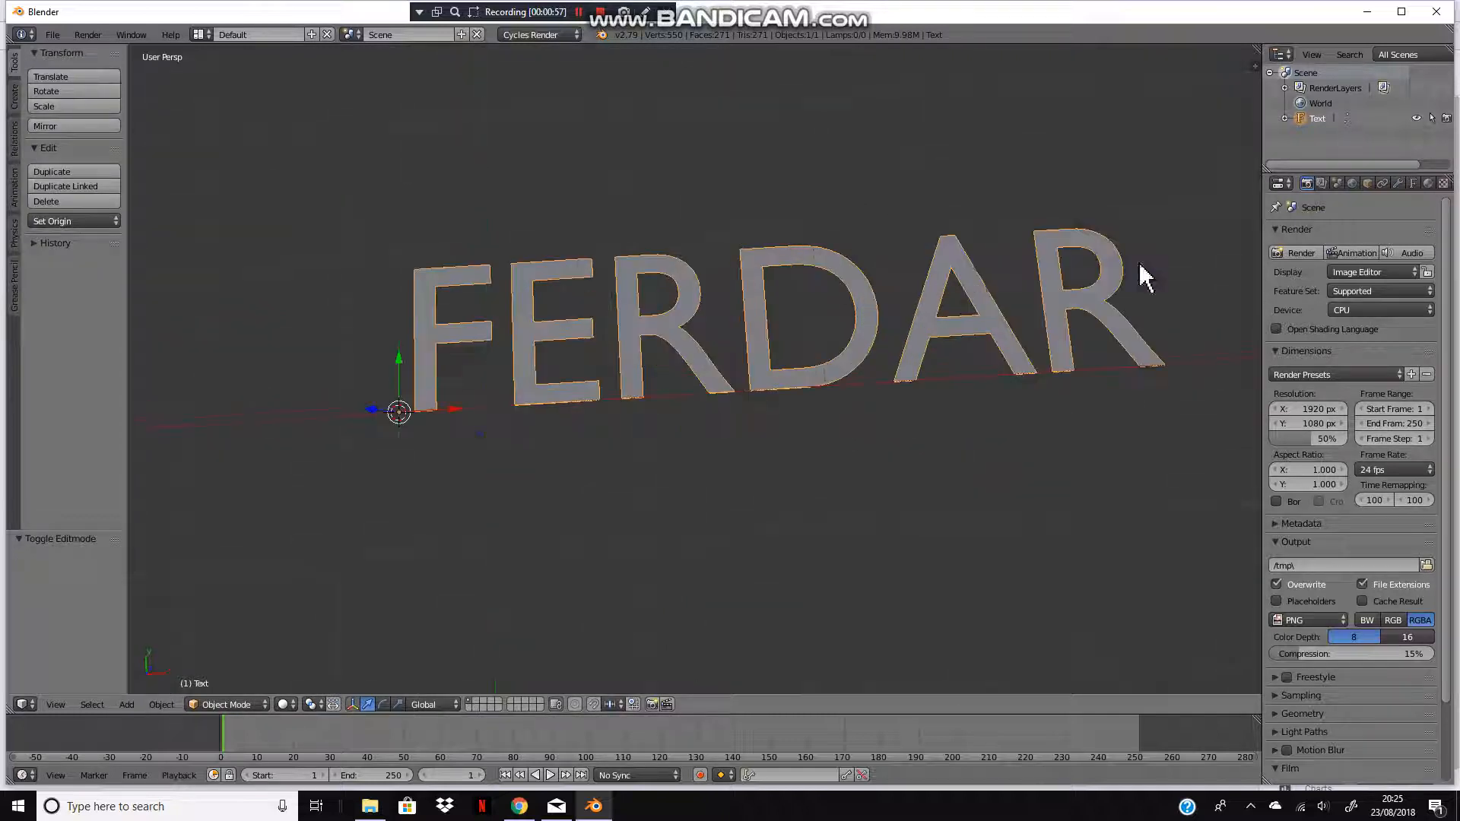
middle_drag(1004, 253, 1394, 170)
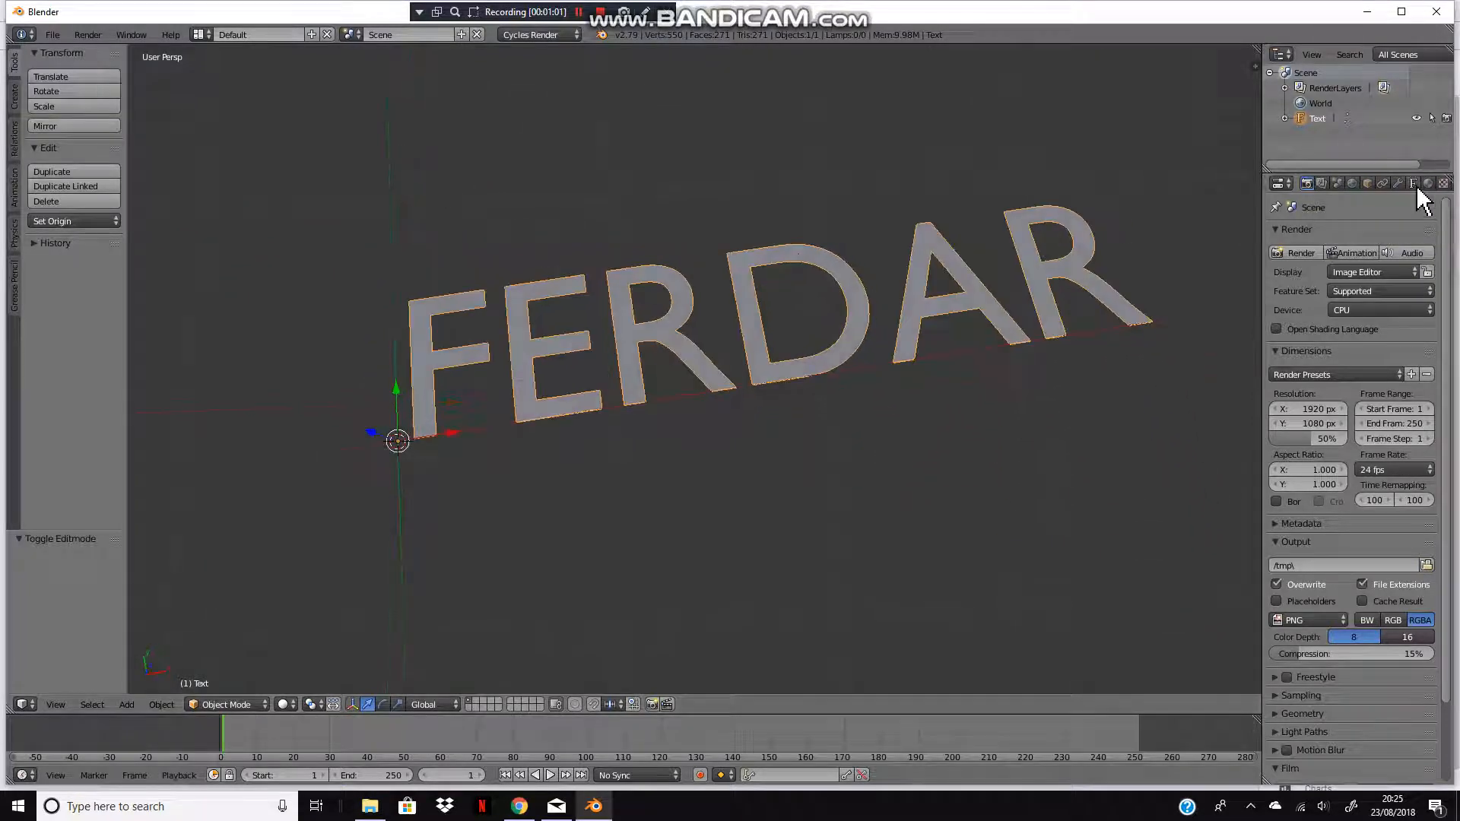
click(1412, 184)
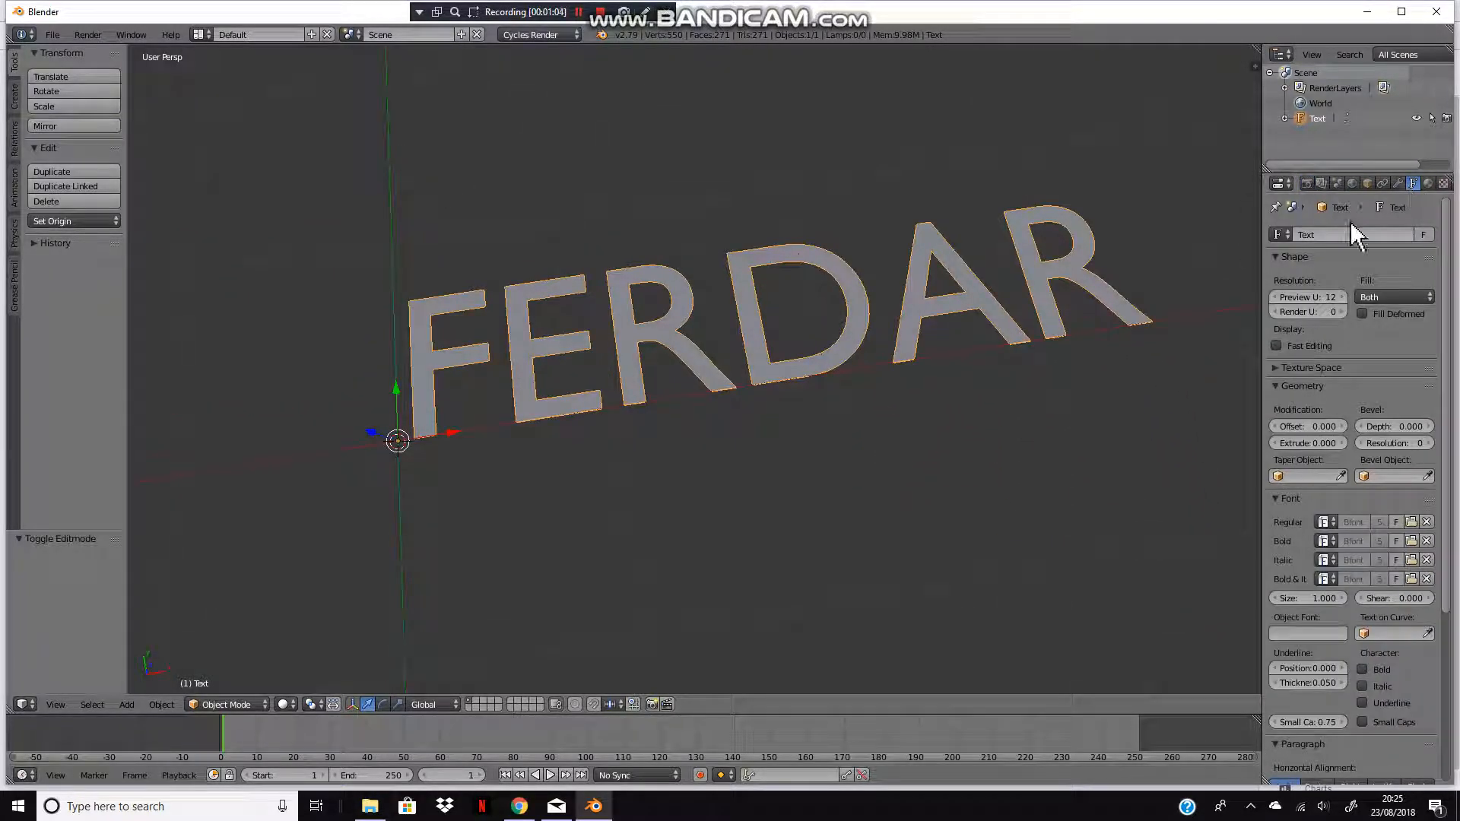
mouse_move(1297, 426)
mouse_down()
mouse_move(1313, 426)
mouse_move(1292, 443)
mouse_move(1305, 443)
mouse_up()
key(Escape)
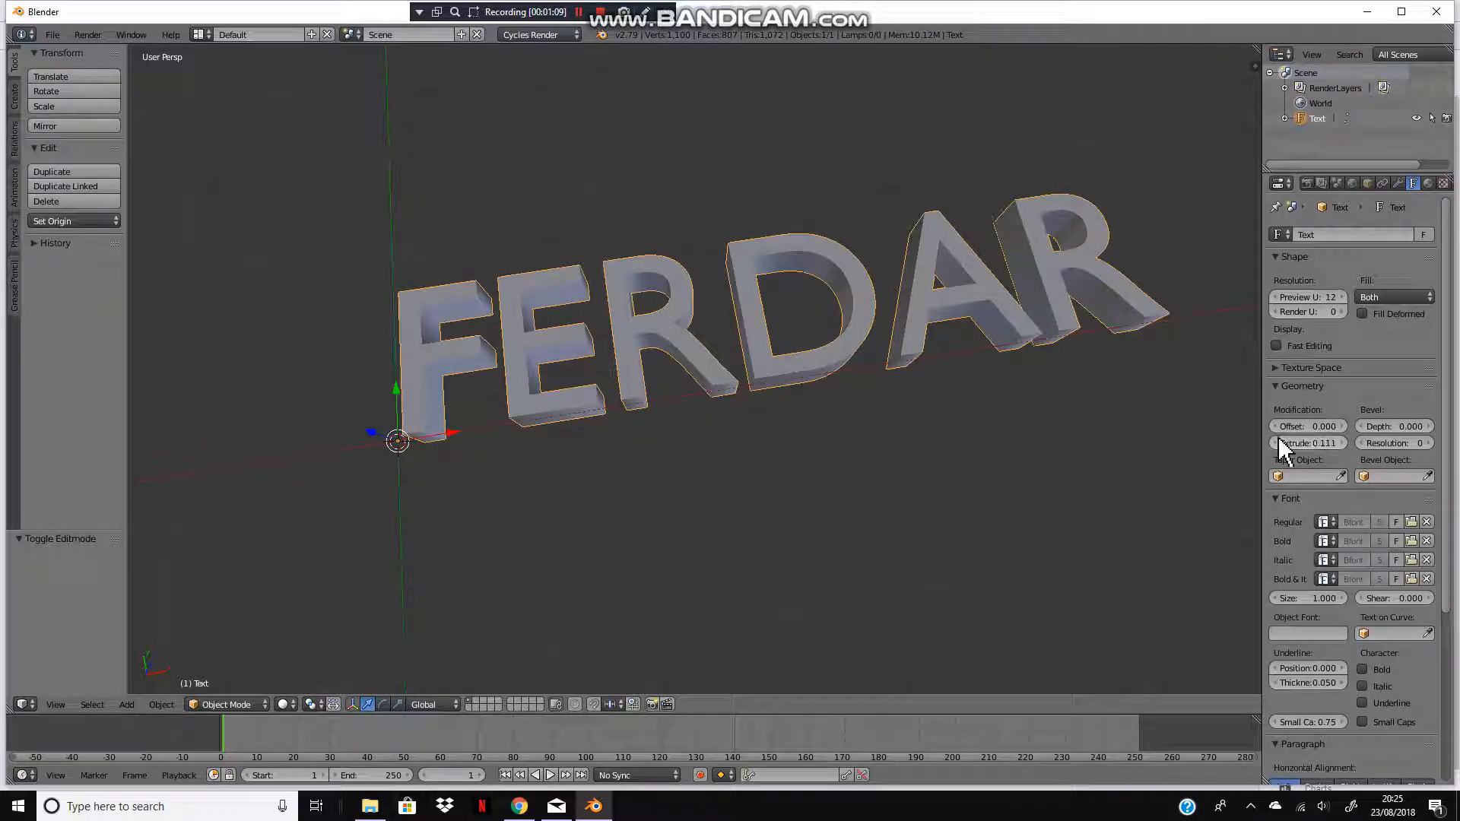
Step: Set the text's bevel depth to 0.011 and bevel resolution to 2
drag(1390, 426, 1393, 426)
click(1428, 444)
Step: Set the text's horizontal alignment to Center
middle_drag(1052, 395, 1410, 541)
scroll(1349, 596, down, 5)
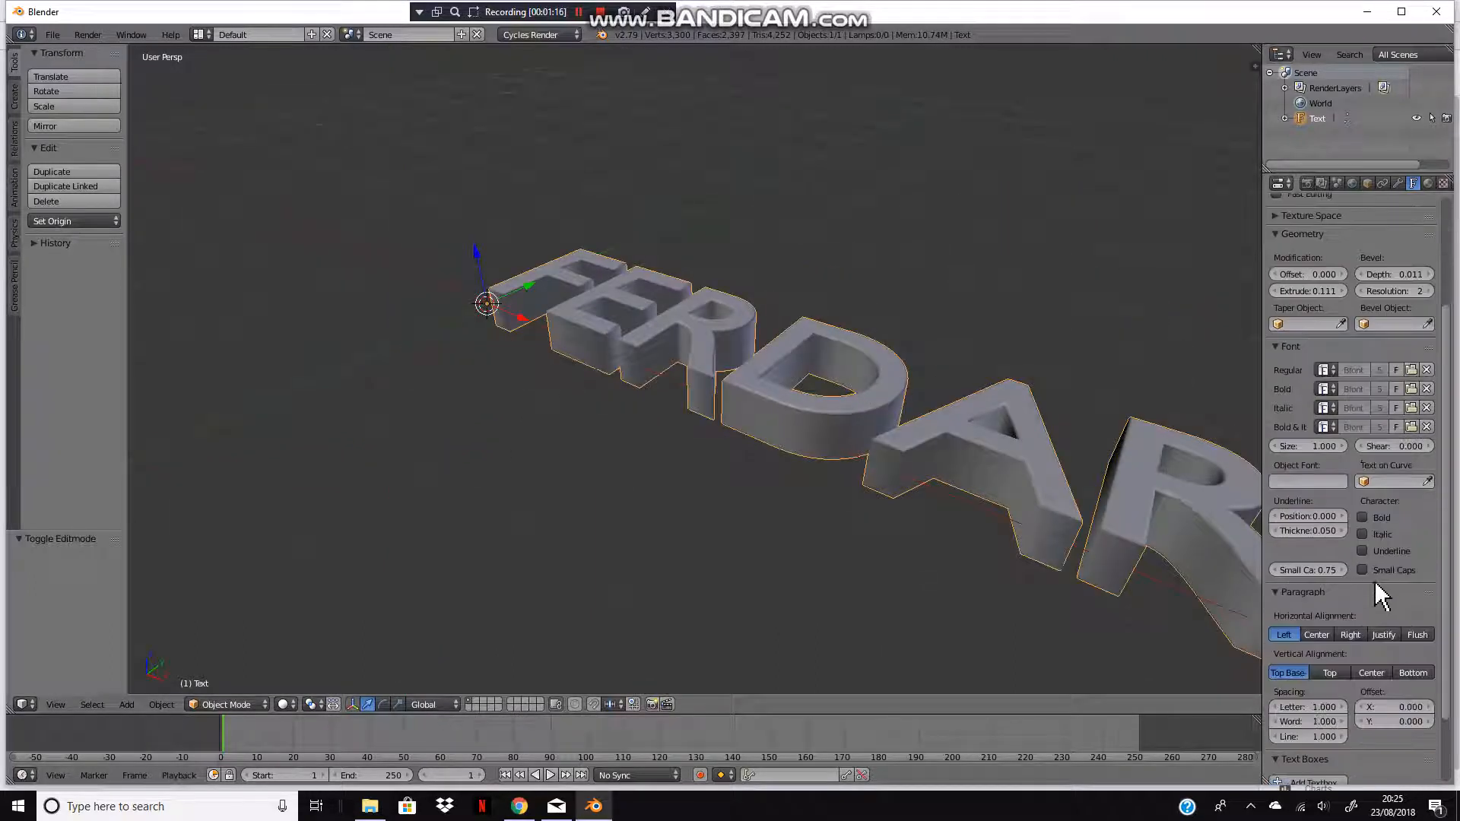
scroll(1376, 593, down, 2)
scroll(707, 228, down, 4)
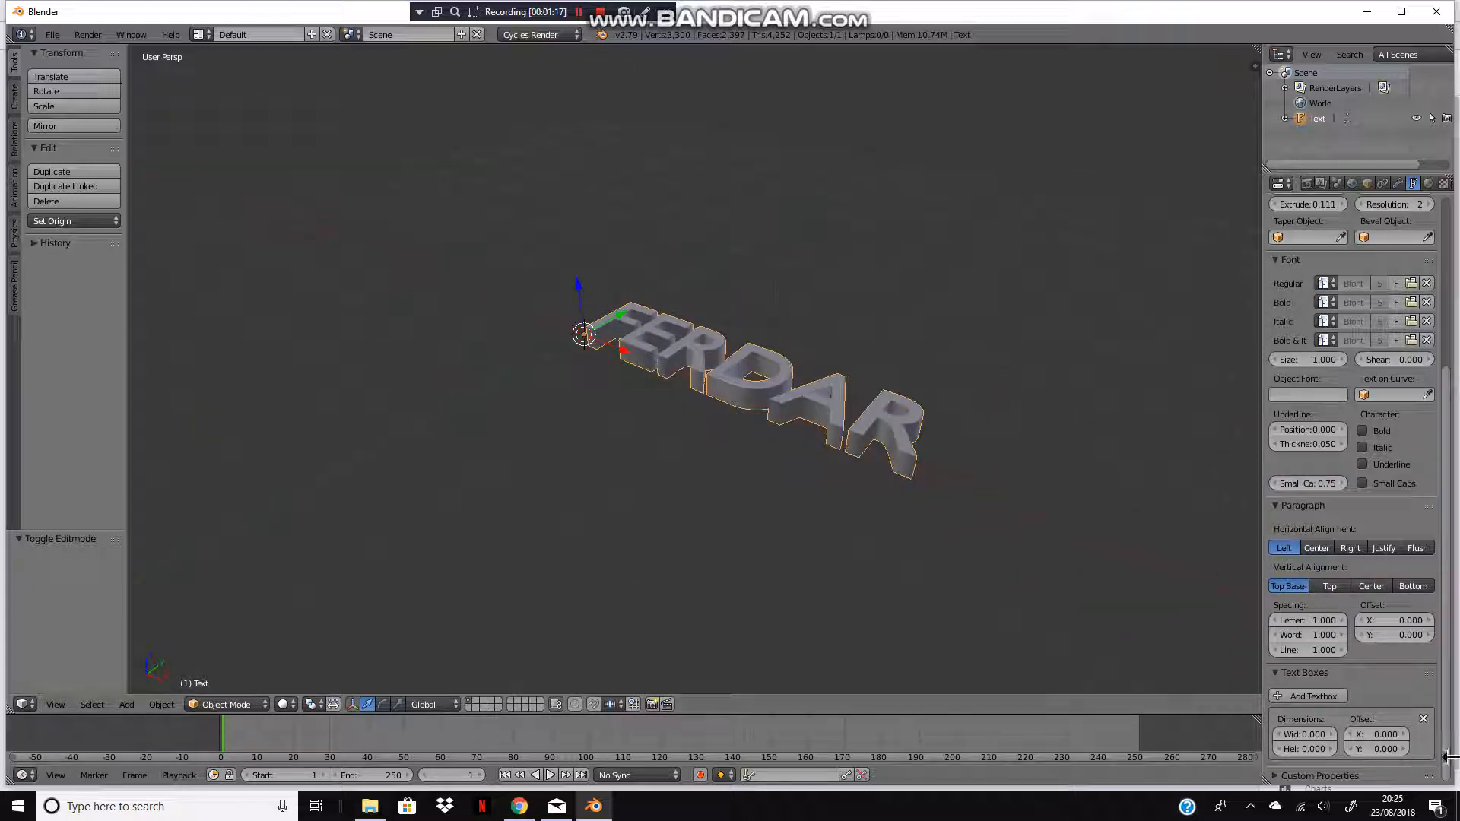
click(1328, 547)
Step: Convert the text object to a mesh
middle_drag(378, 231, 543, 366)
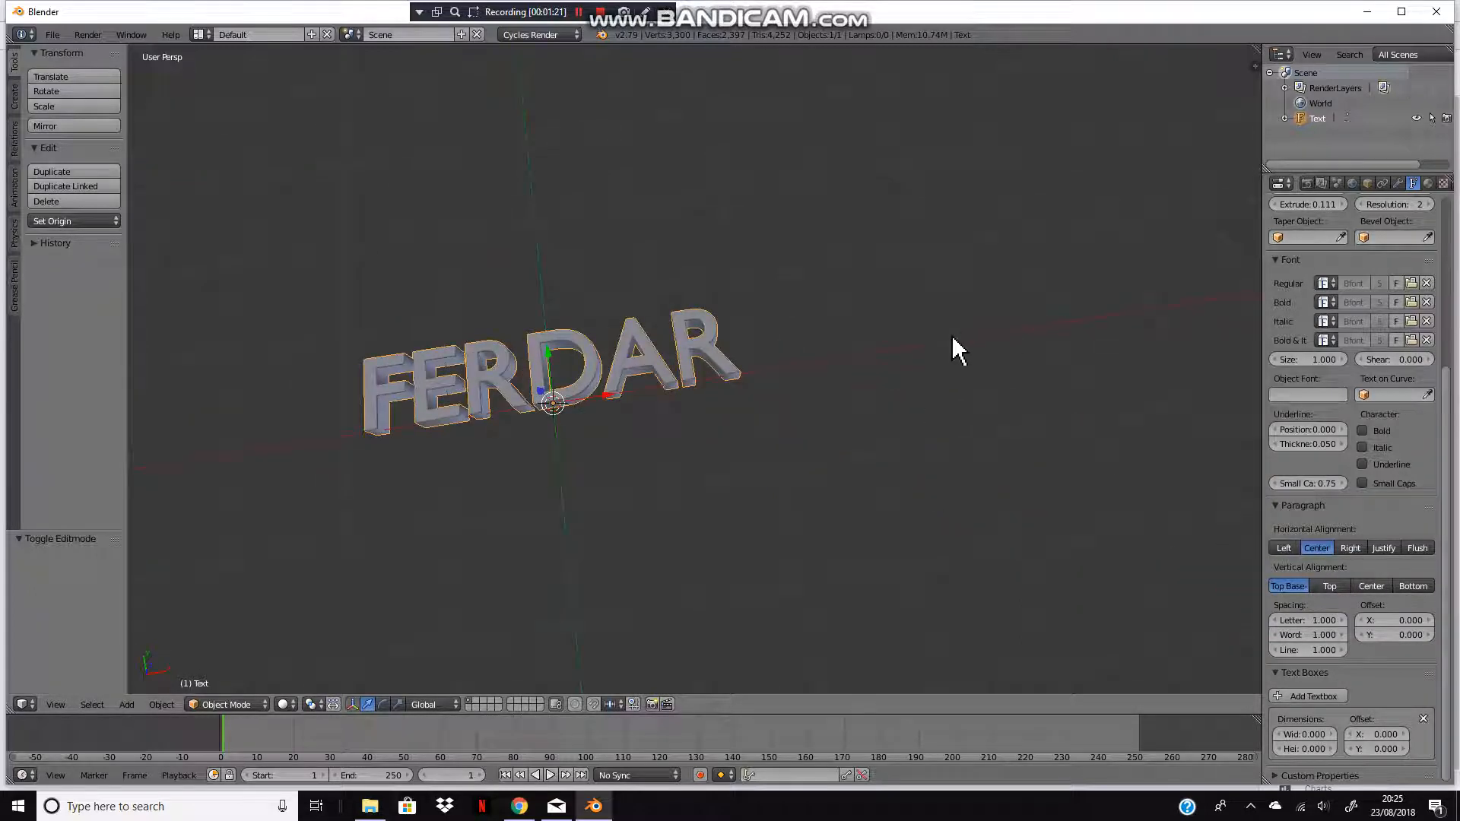
key(alt+c)
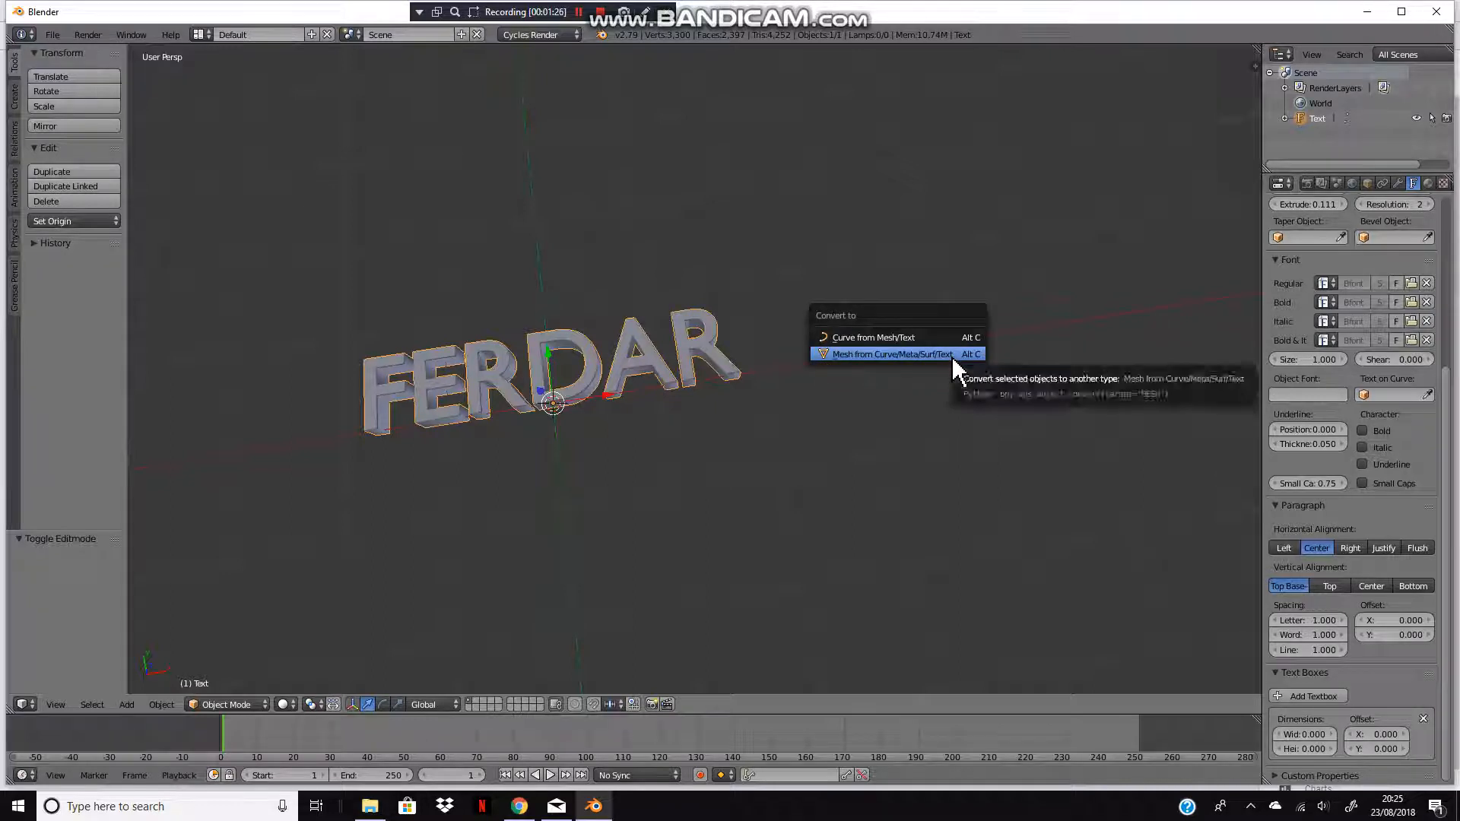
click(951, 356)
Step: Examine the converted text mesh from the front, top and side views and in edit mode
key(KP_1)
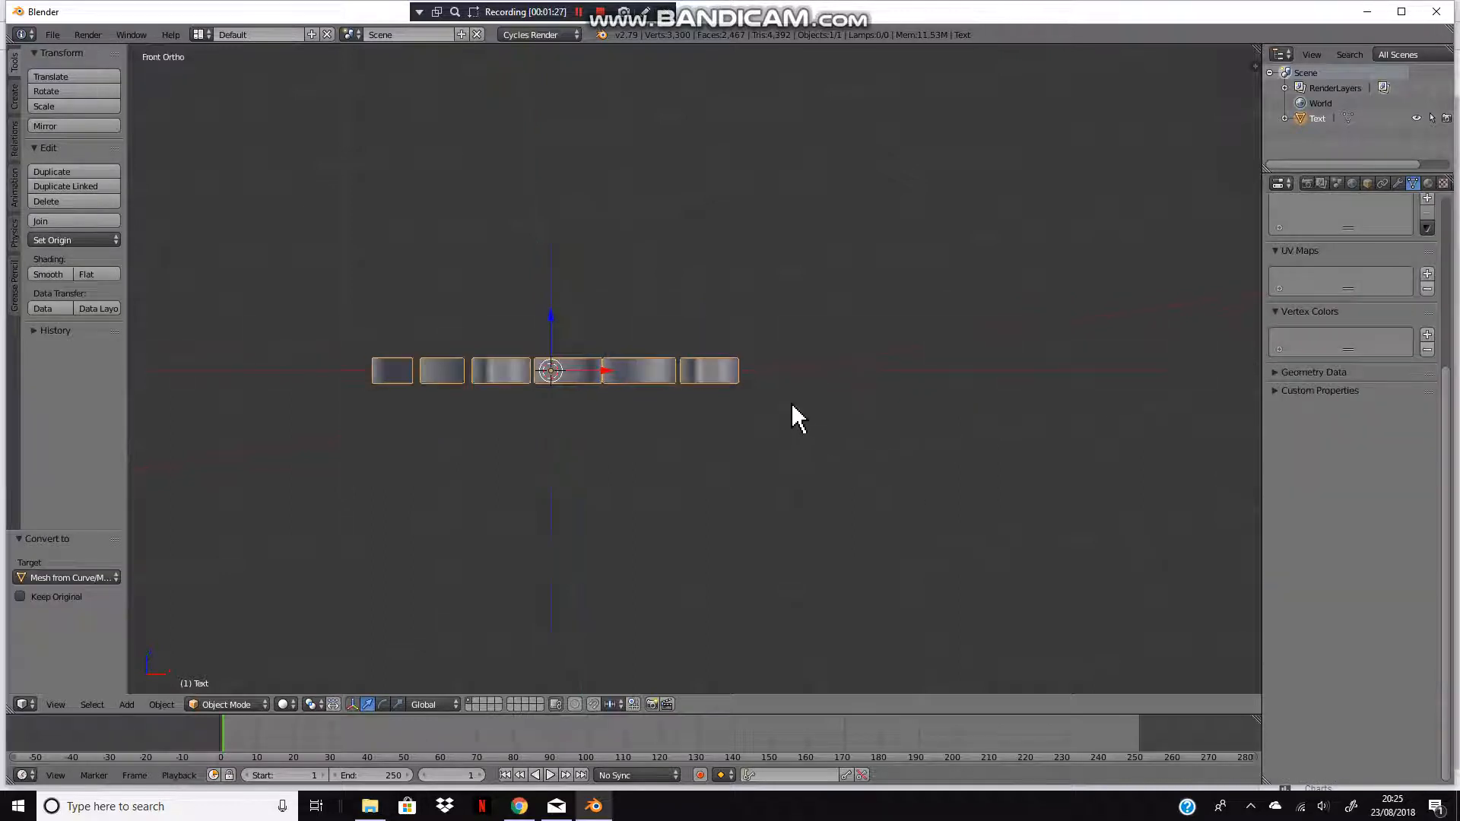
key(KP_7)
shift+middle_drag(753, 362, 925, 505)
scroll(964, 554, up, 1)
key(Tab)
scroll(874, 403, up, 4)
middle_drag(864, 391, 819, 276)
scroll(819, 276, down, 10)
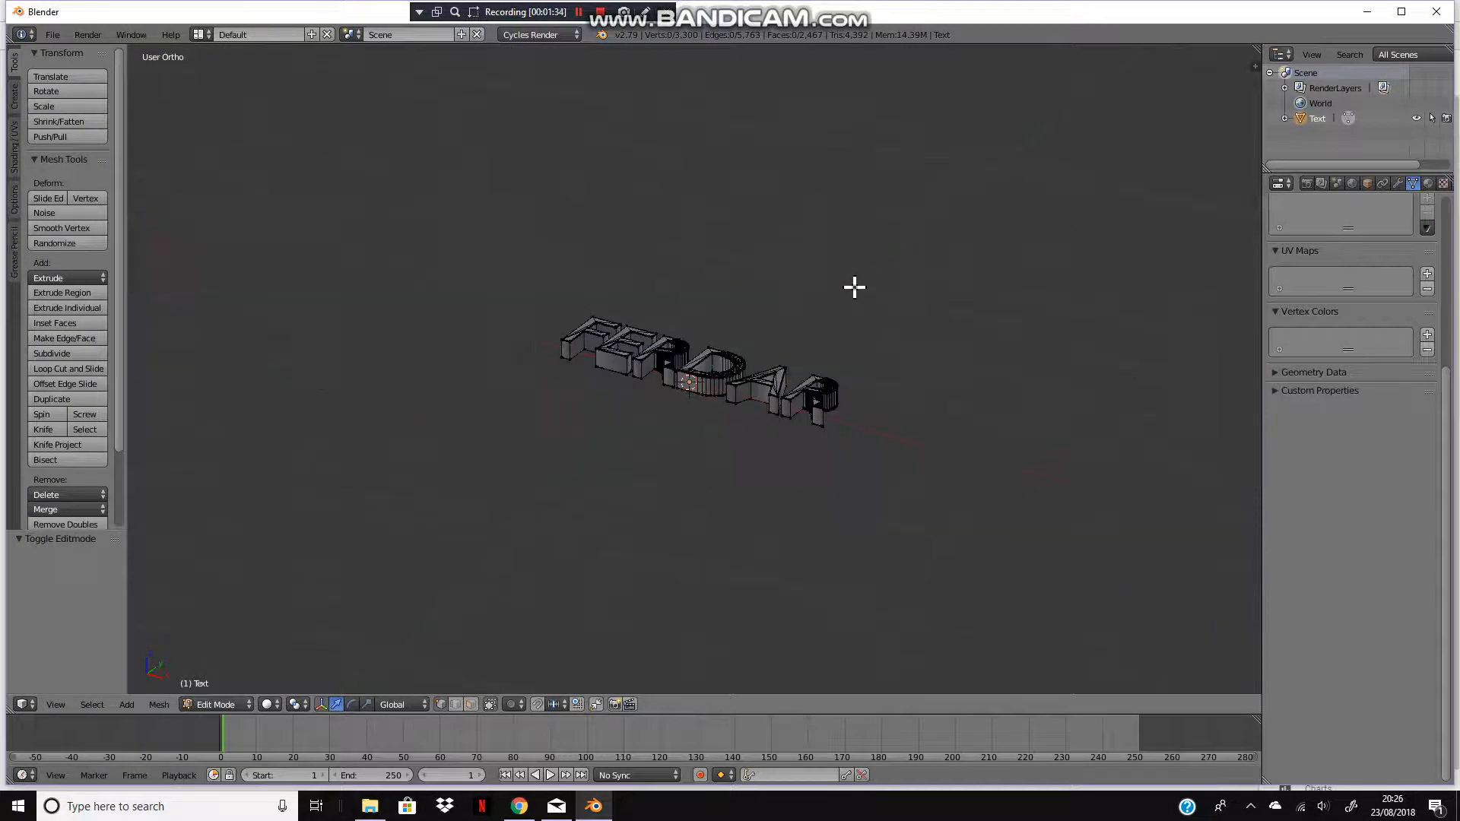
key(Tab)
key(KP_3)
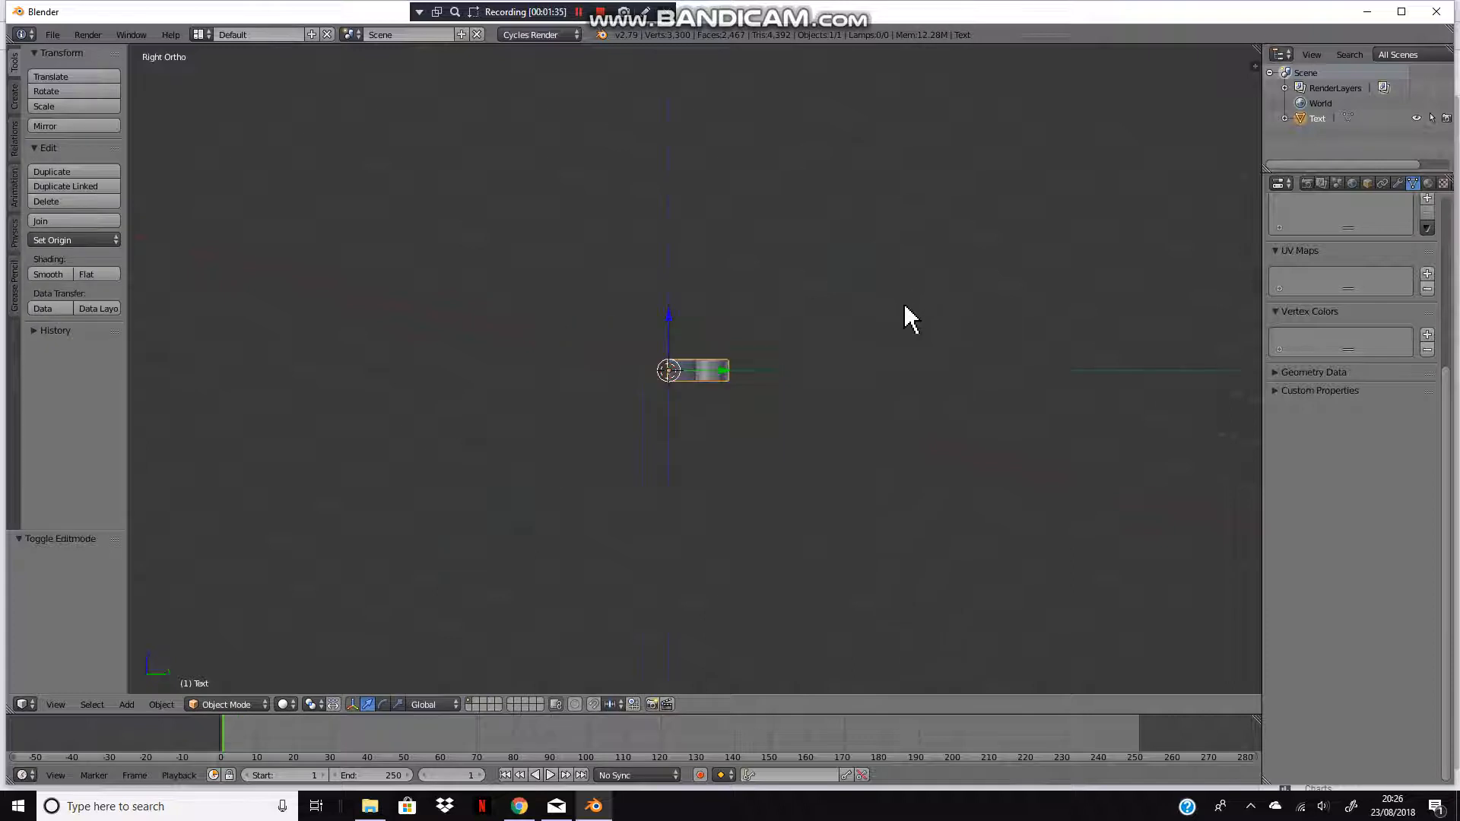
Step: Rotate the text mesh -90 degrees about the X axis so it stands upright
scroll(906, 300, up, 5)
text(r90)
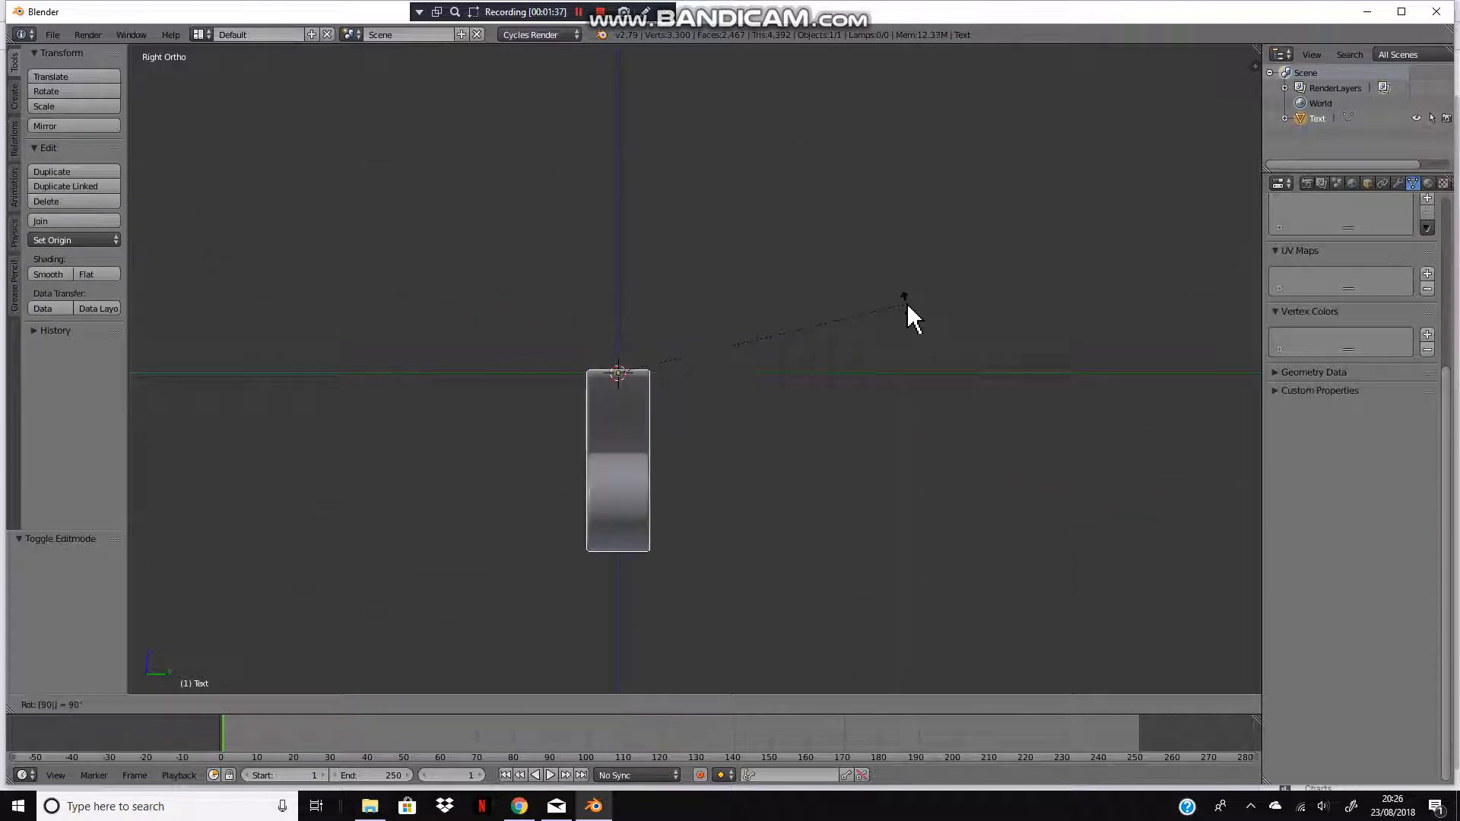
text(-)
key(Return)
Step: Enter edit mode on the text mesh in front view with wireframe display
middle_drag(870, 310, 1030, 329)
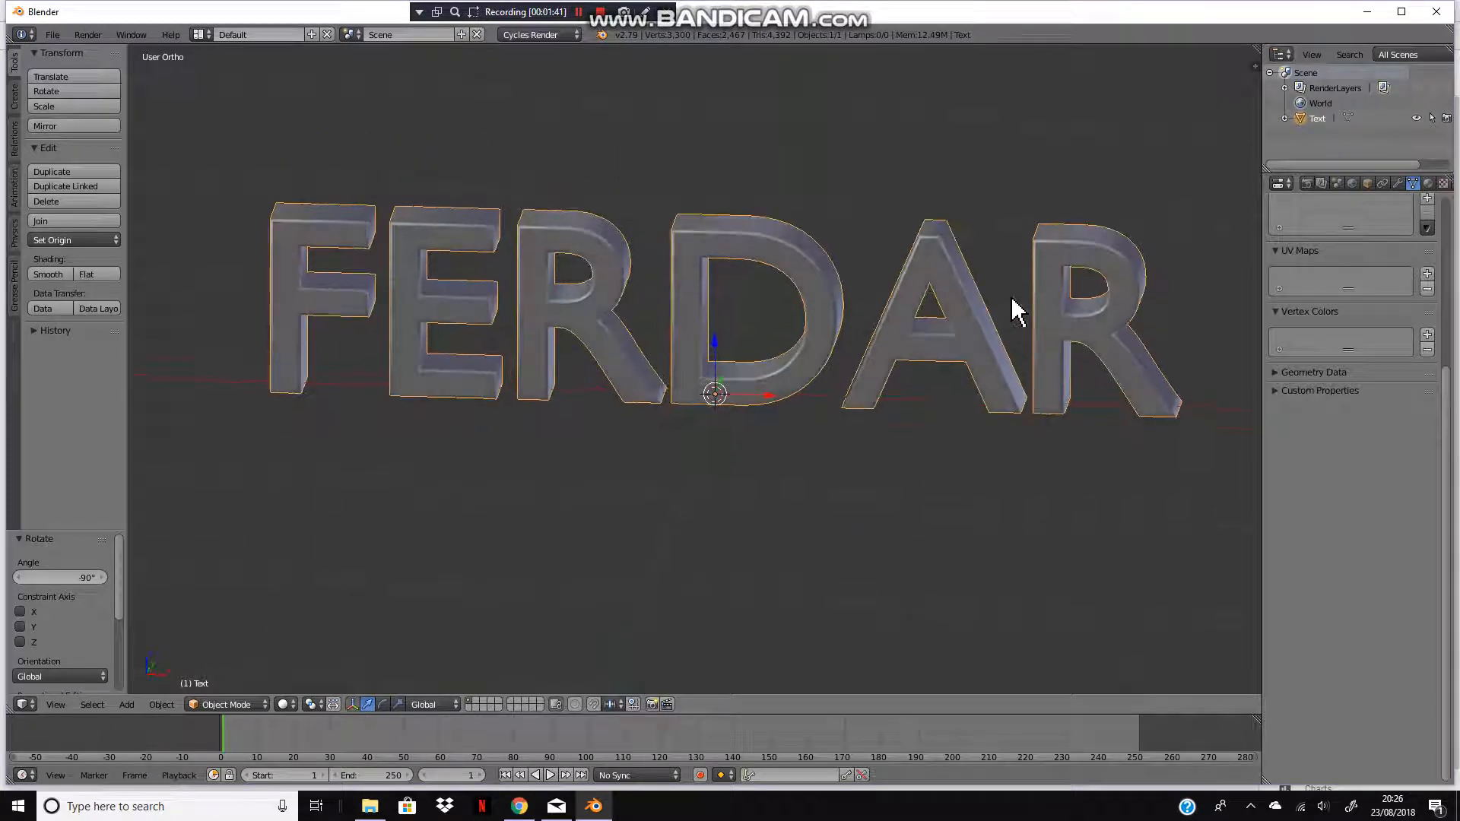
scroll(981, 298, down, 6)
scroll(931, 273, up, 5)
scroll(906, 251, down, 6)
middle_drag(910, 234, 864, 248)
key(KP_1)
scroll(704, 358, up, 1)
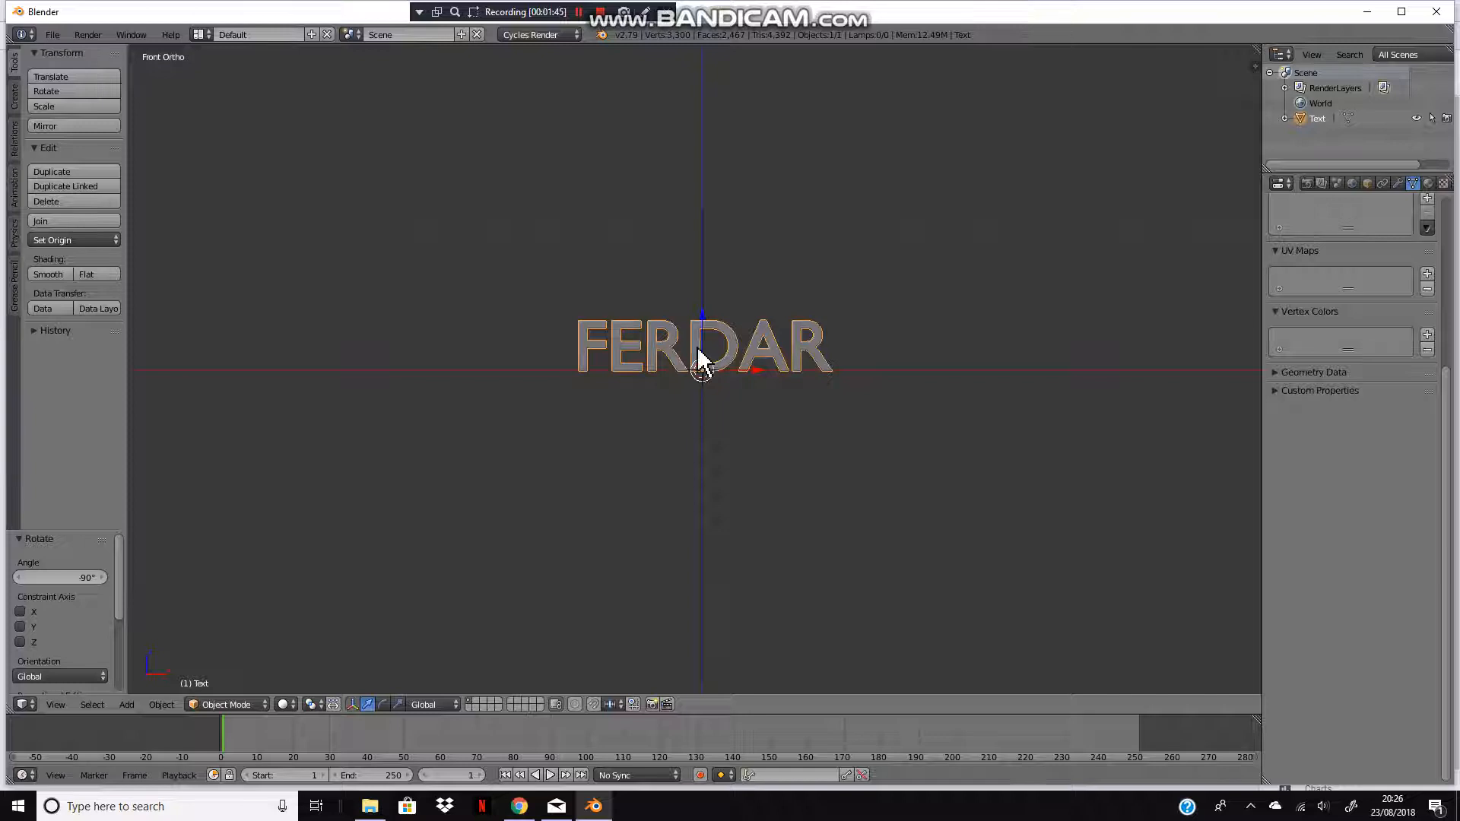
scroll(693, 343, up, 1)
key(shift+a)
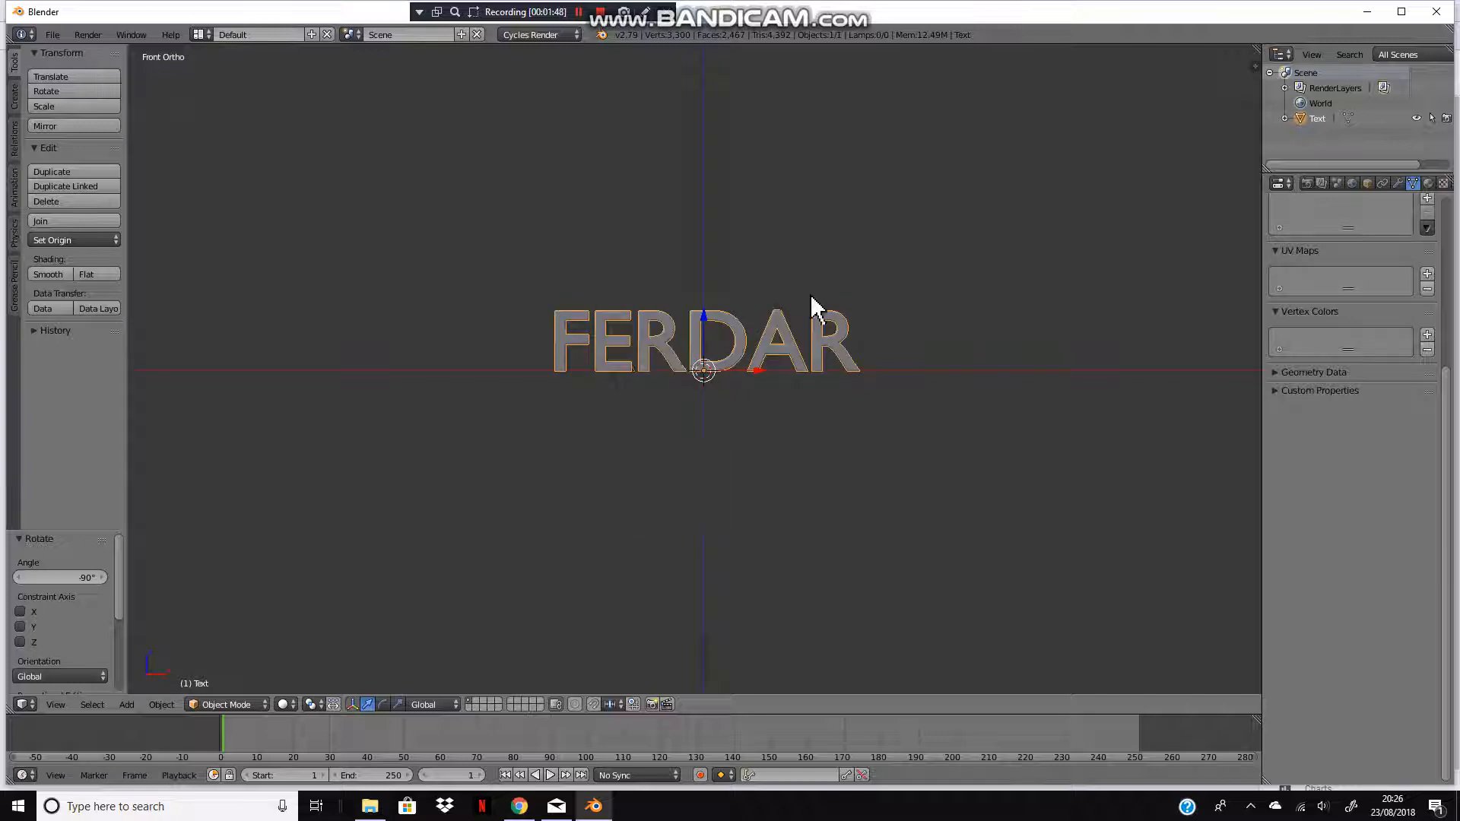
scroll(473, 375, up, 4)
key(Tab)
key(z)
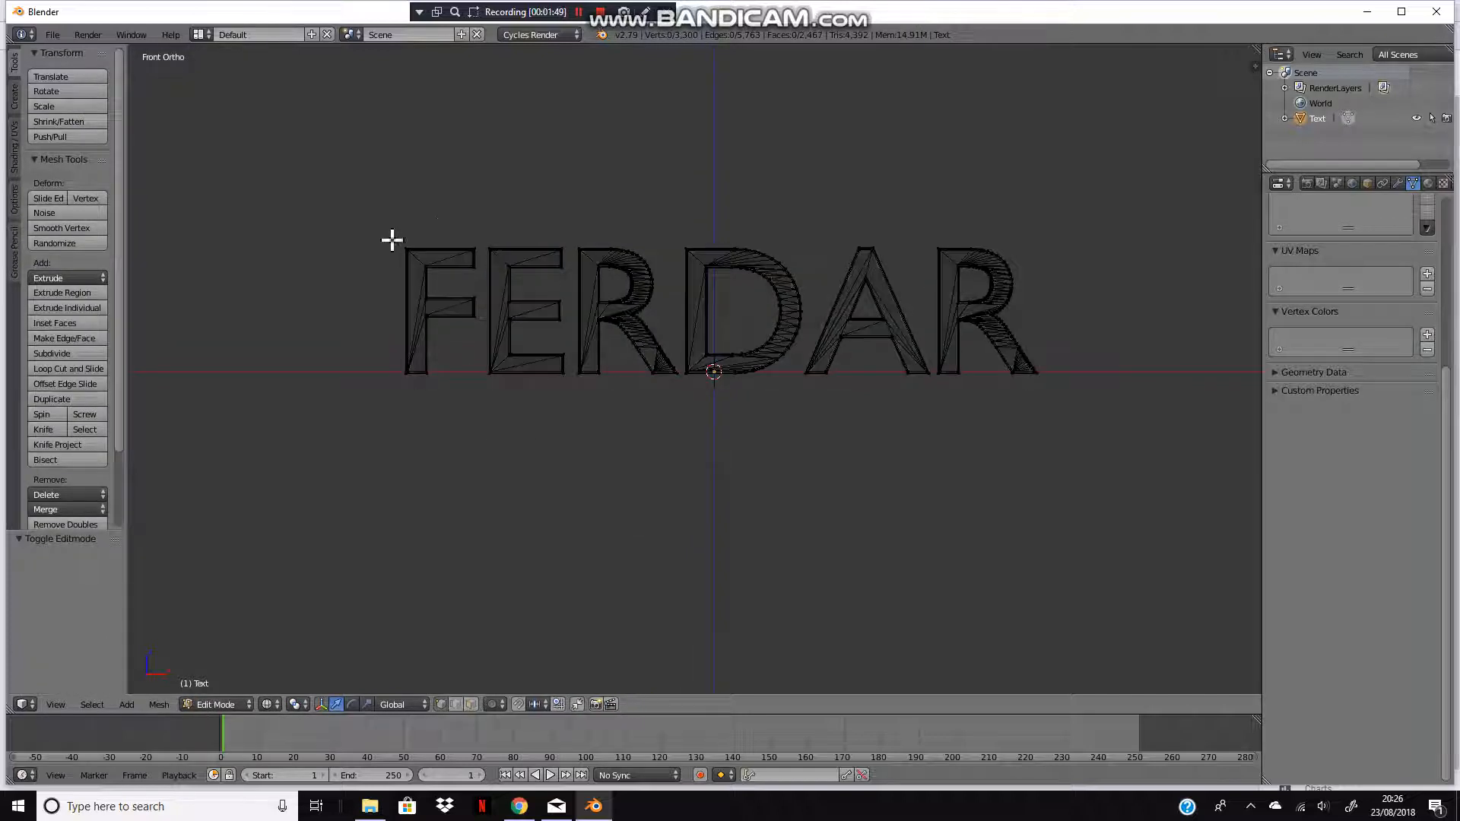
Step: Select the letter F's geometry and separate it into its own object
key(l)
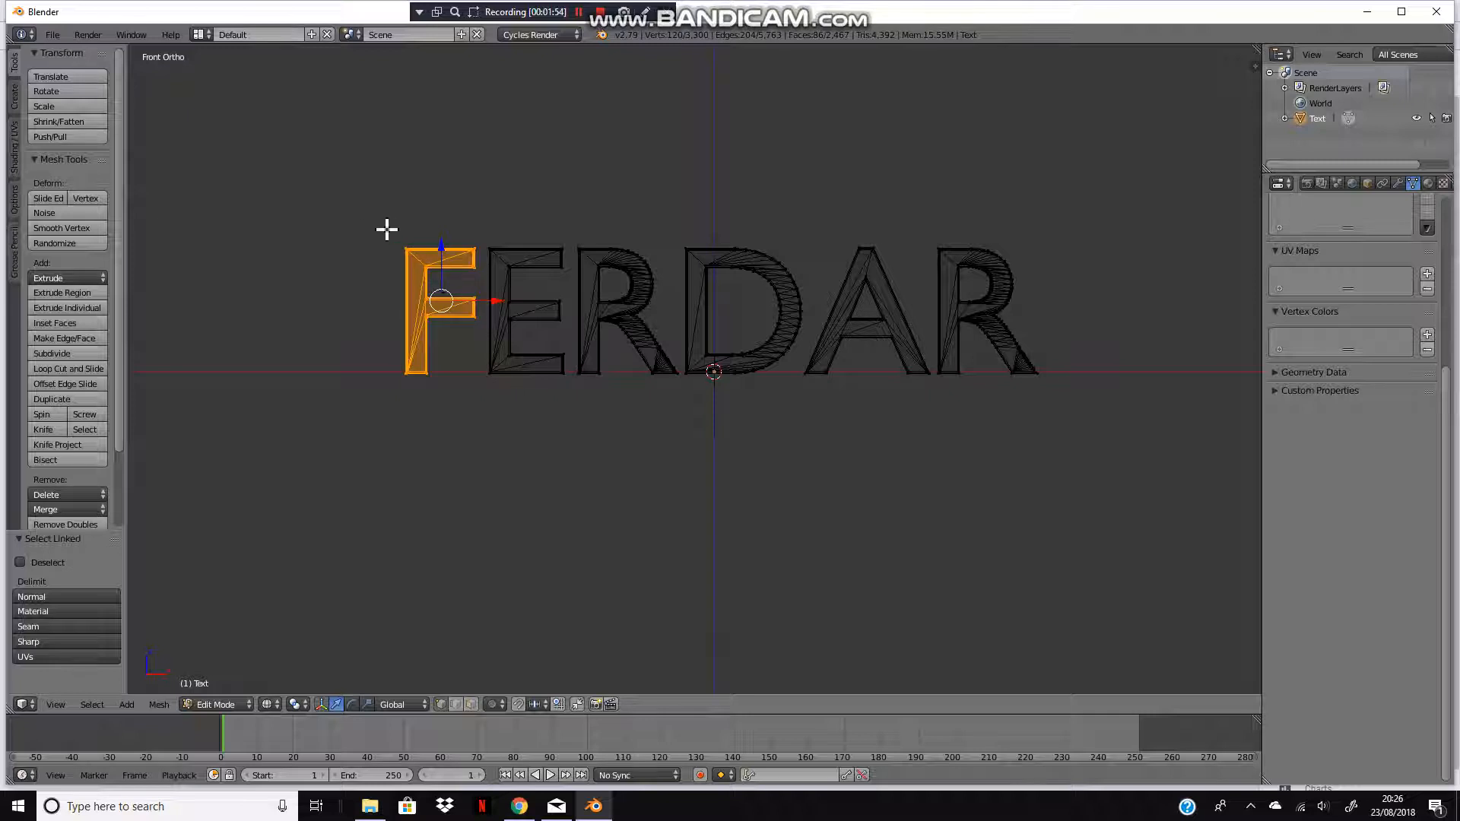
key(b)
drag(332, 193, 479, 472)
key(p)
click(521, 249)
Step: Box-select the letter E and separate it into its own object
key(b)
drag(417, 164, 547, 388)
key(p)
click(544, 228)
Step: Box-select the first letter R and separate it into its own object
key(b)
drag(525, 203, 682, 422)
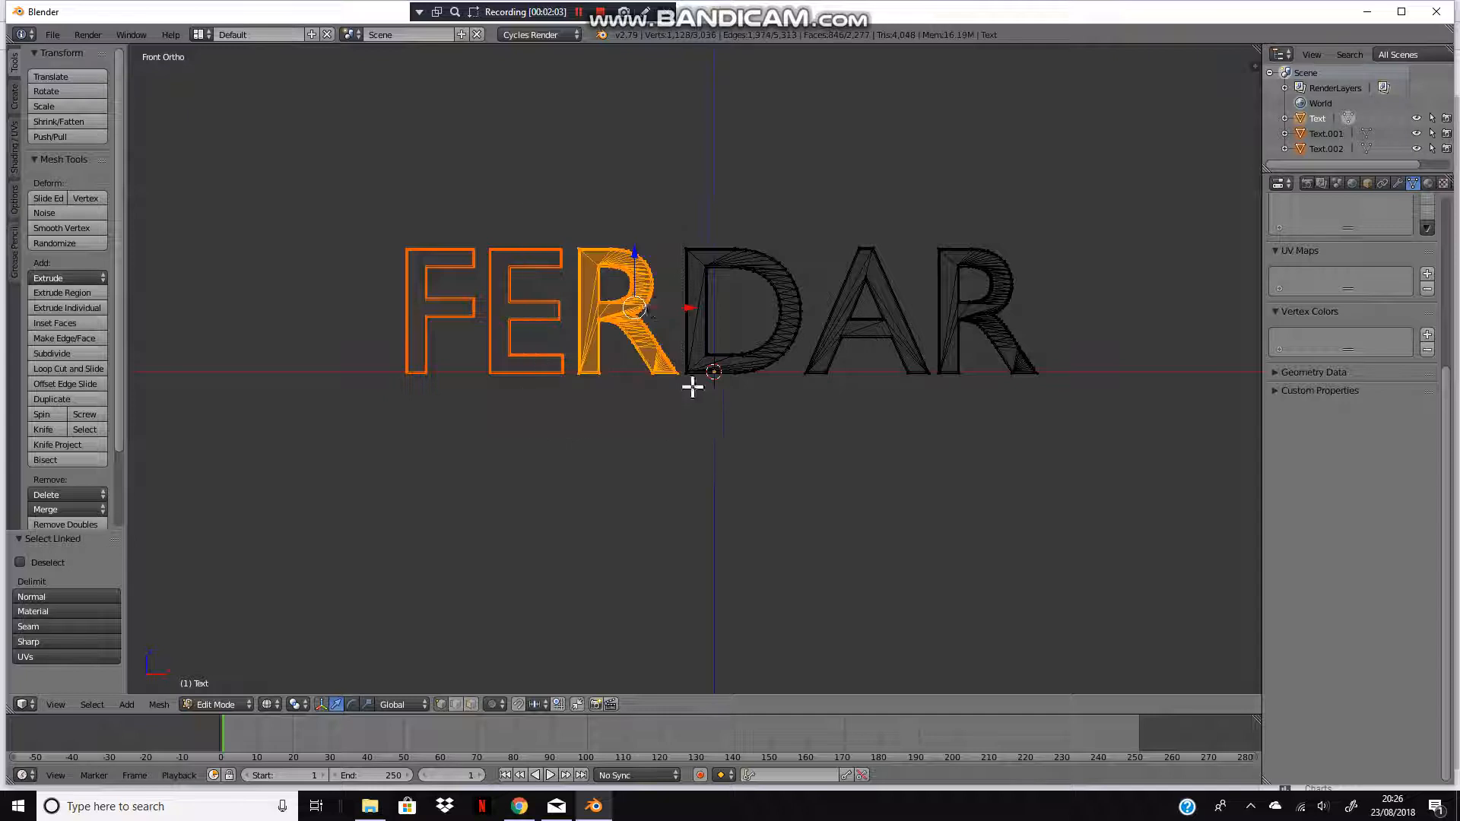
key(p)
click(654, 306)
Step: Box-select the letter D and separate it into its own object
key(b)
drag(654, 215, 805, 414)
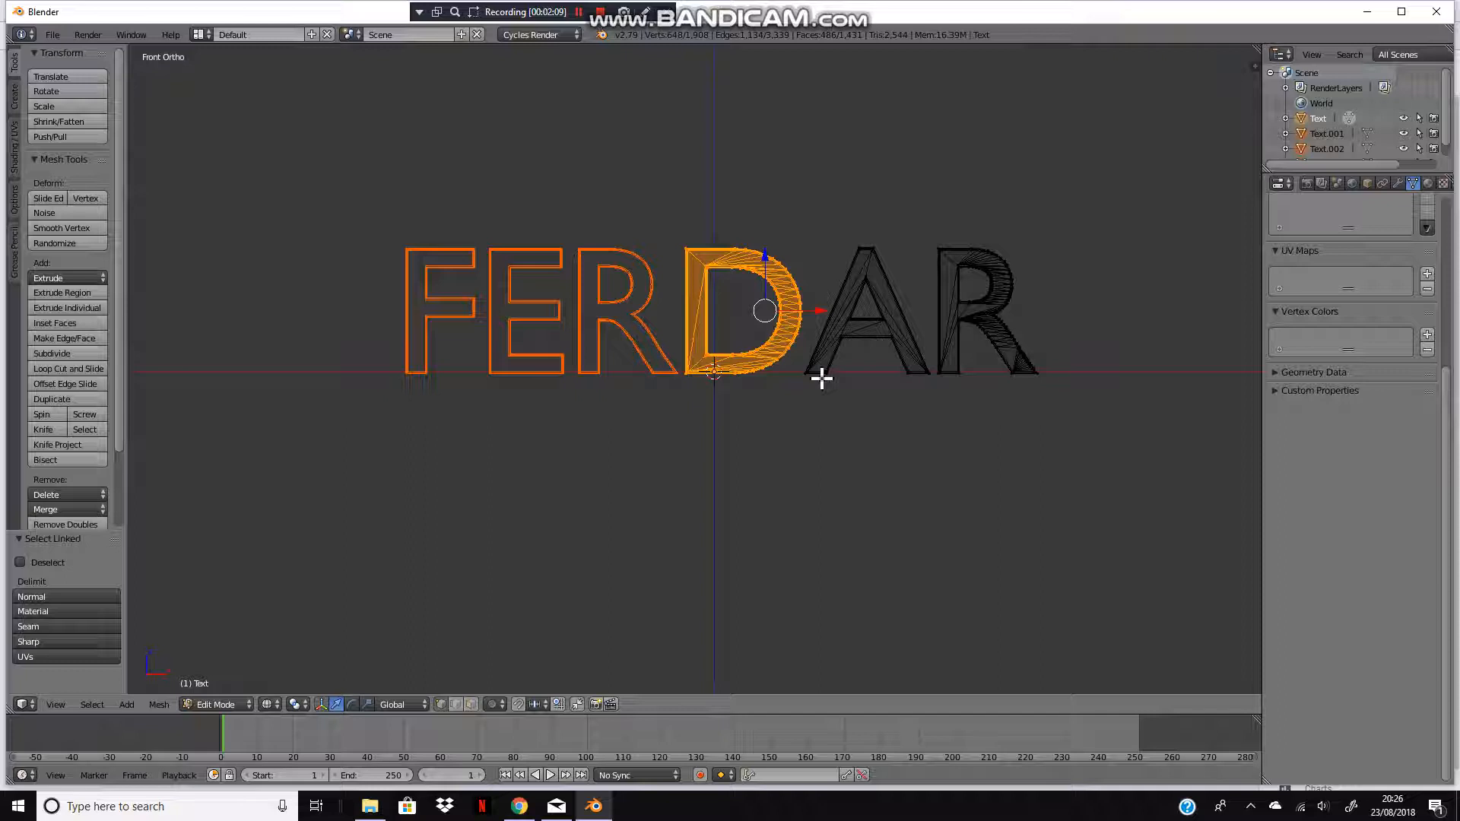
key(p)
click(835, 244)
Step: Box-select the letter A and separate it into its own object
key(b)
drag(740, 202, 933, 452)
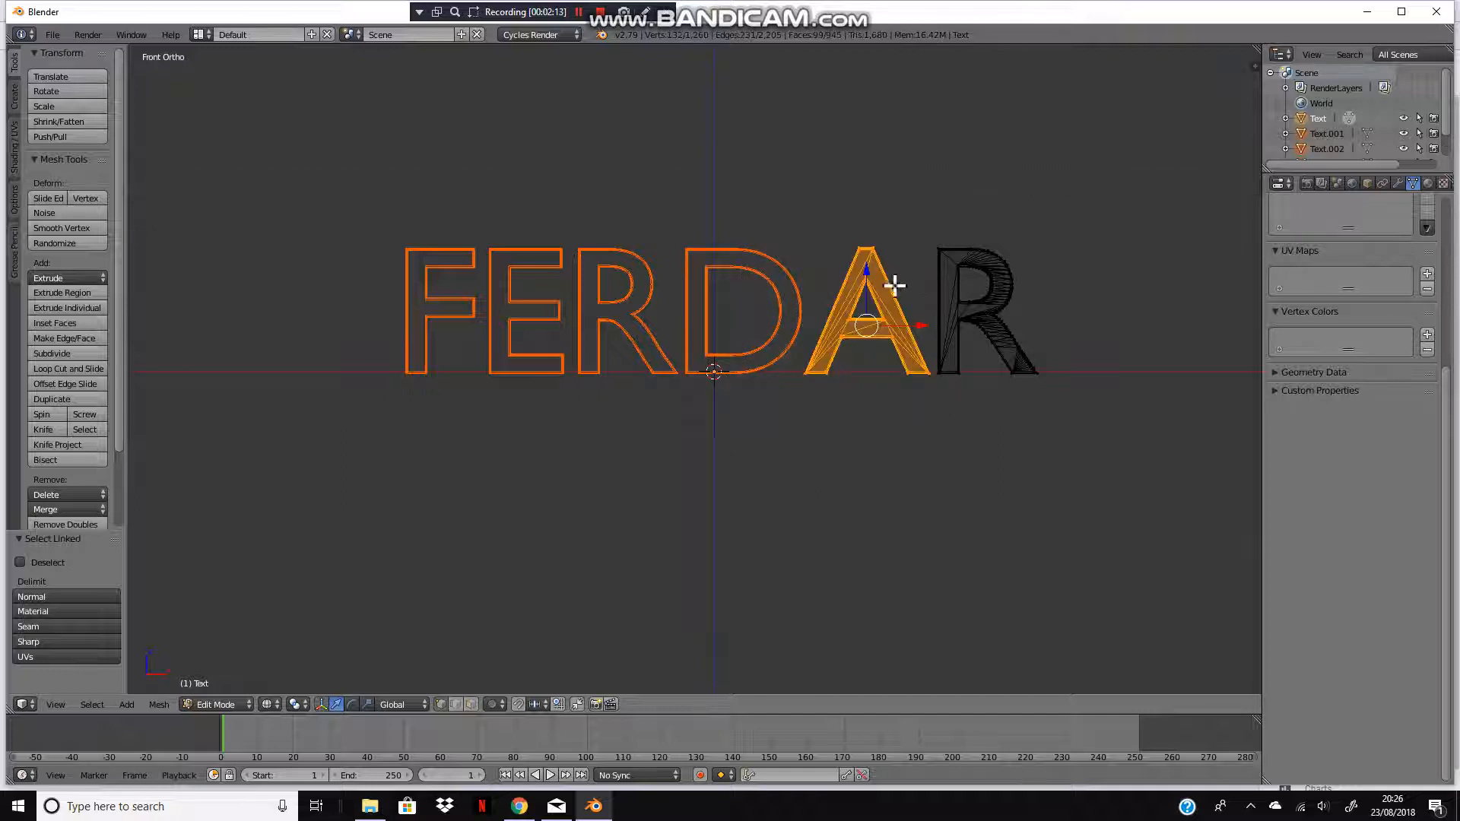
key(p)
click(867, 281)
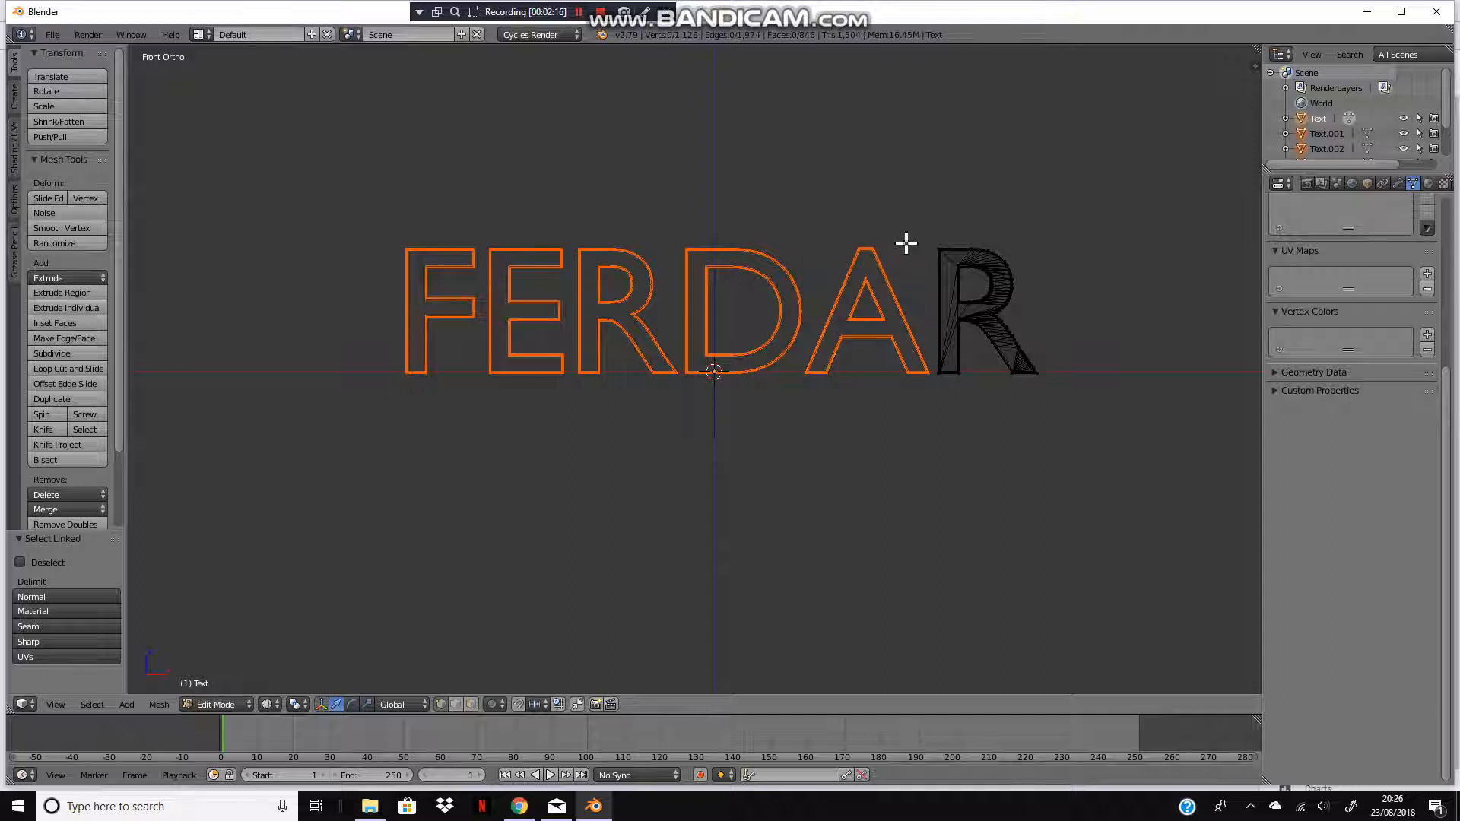
Step: Box-select the final letter R
key(n)
key(n)
key(b)
drag(886, 185, 1004, 397)
key(i)
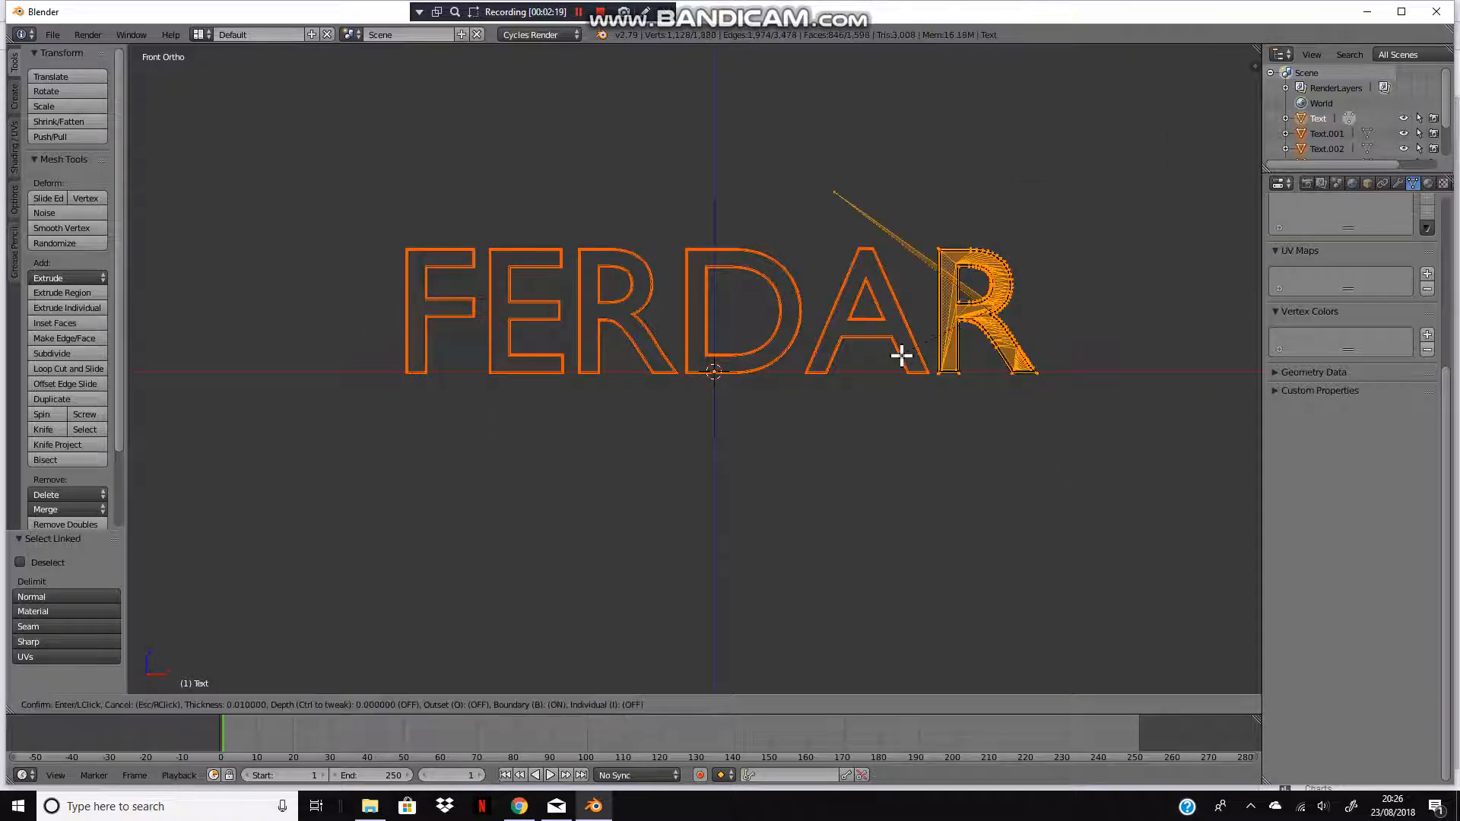
key(Escape)
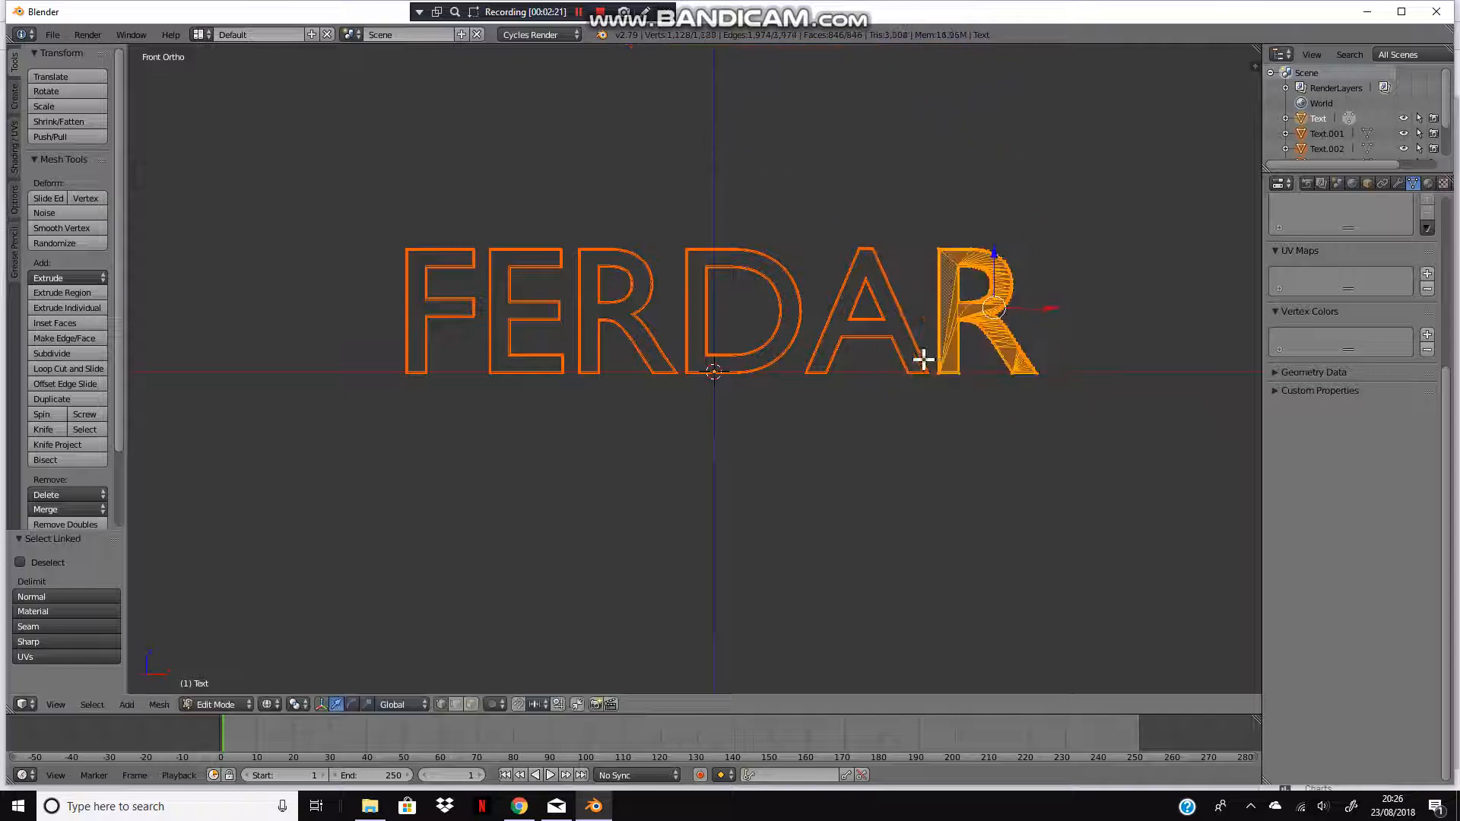
key(g)
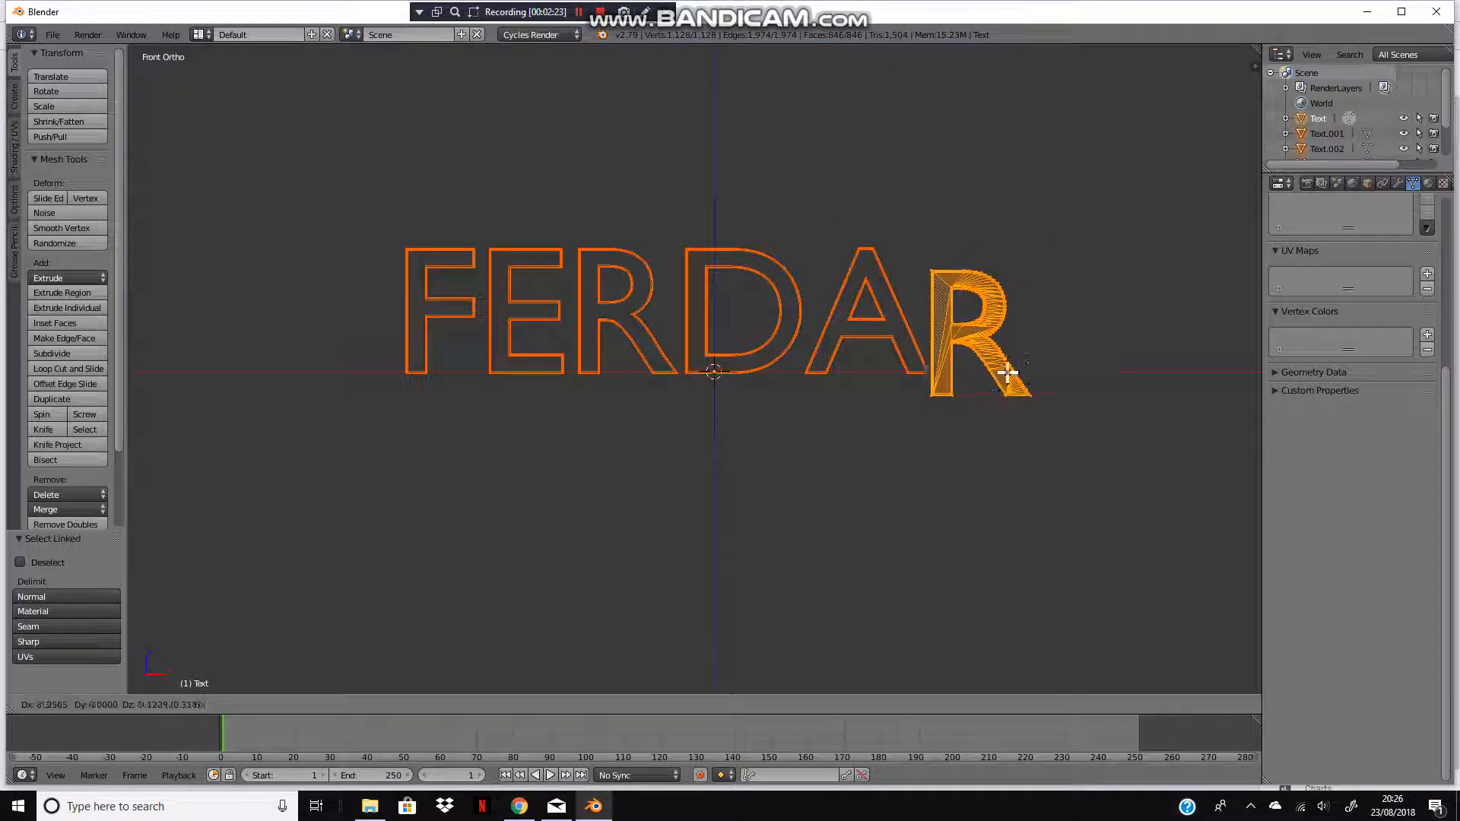
key(Escape)
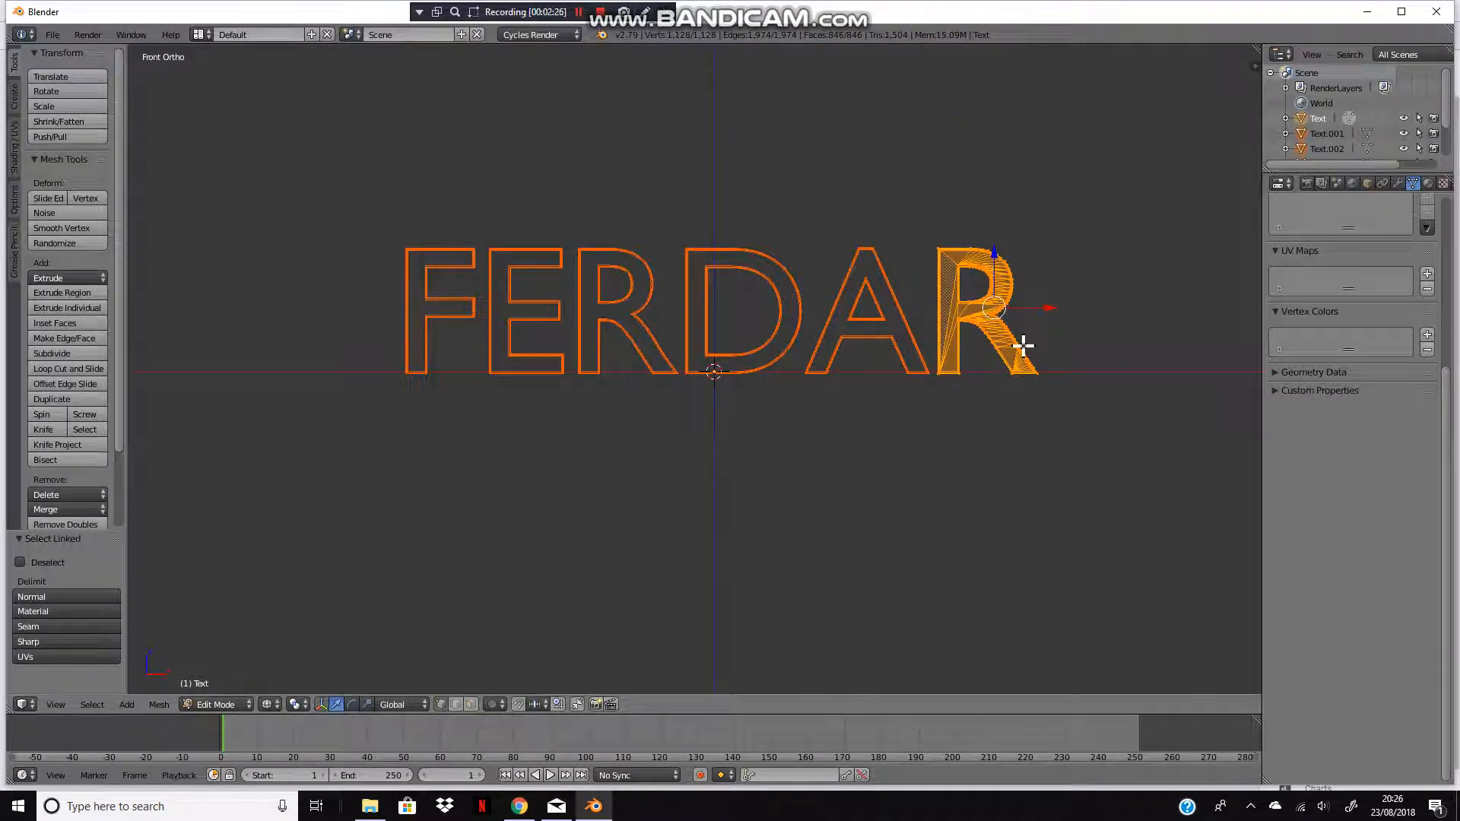
scroll(988, 403, down, 3)
scroll(968, 386, up, 4)
scroll(967, 386, down, 3)
scroll(965, 380, up, 2)
Step: Leave Edit Mode and set the F's origin to its geometry
key(Tab)
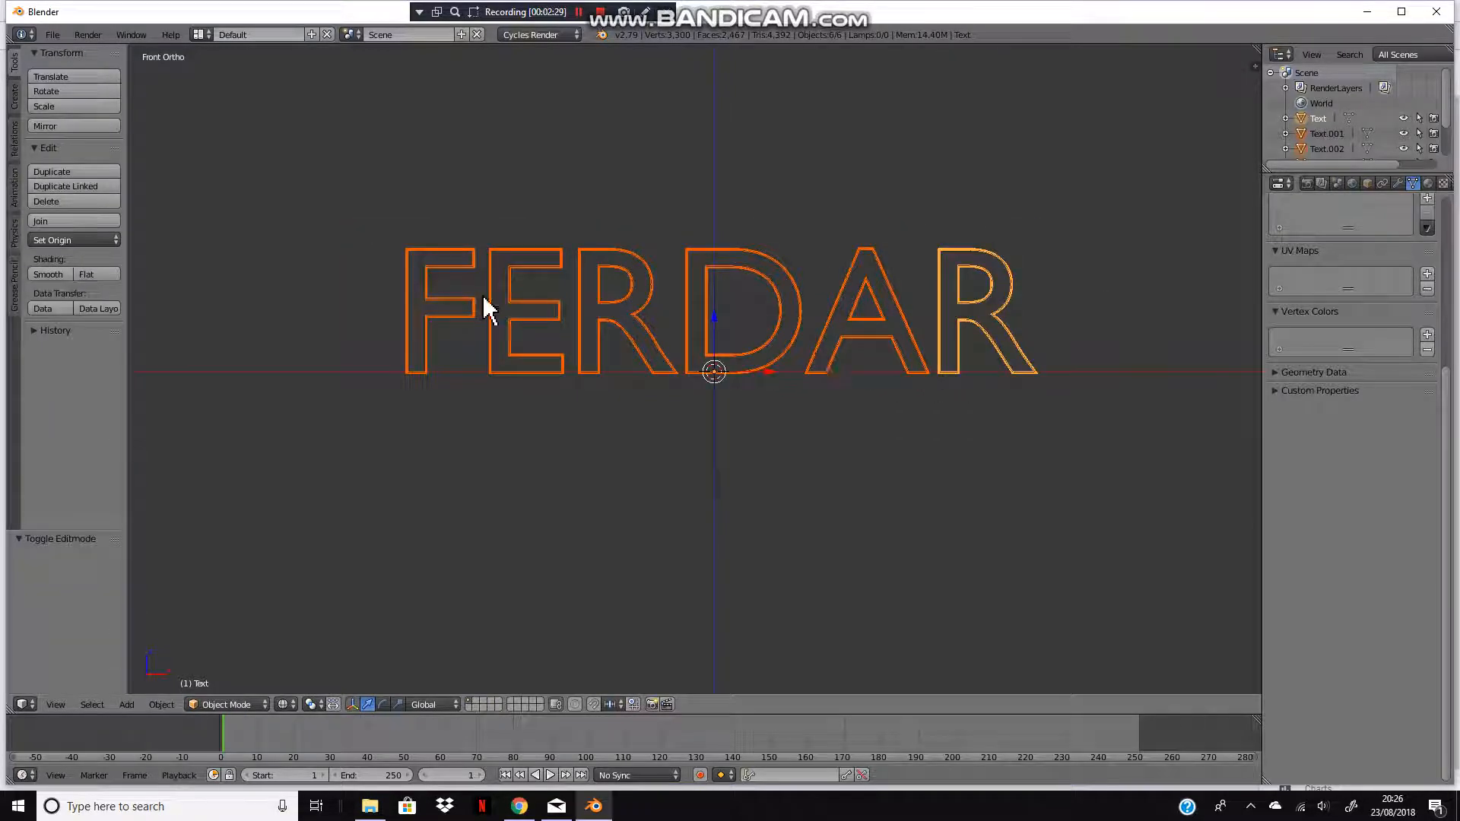
key(a)
right_click(435, 308)
click(66, 240)
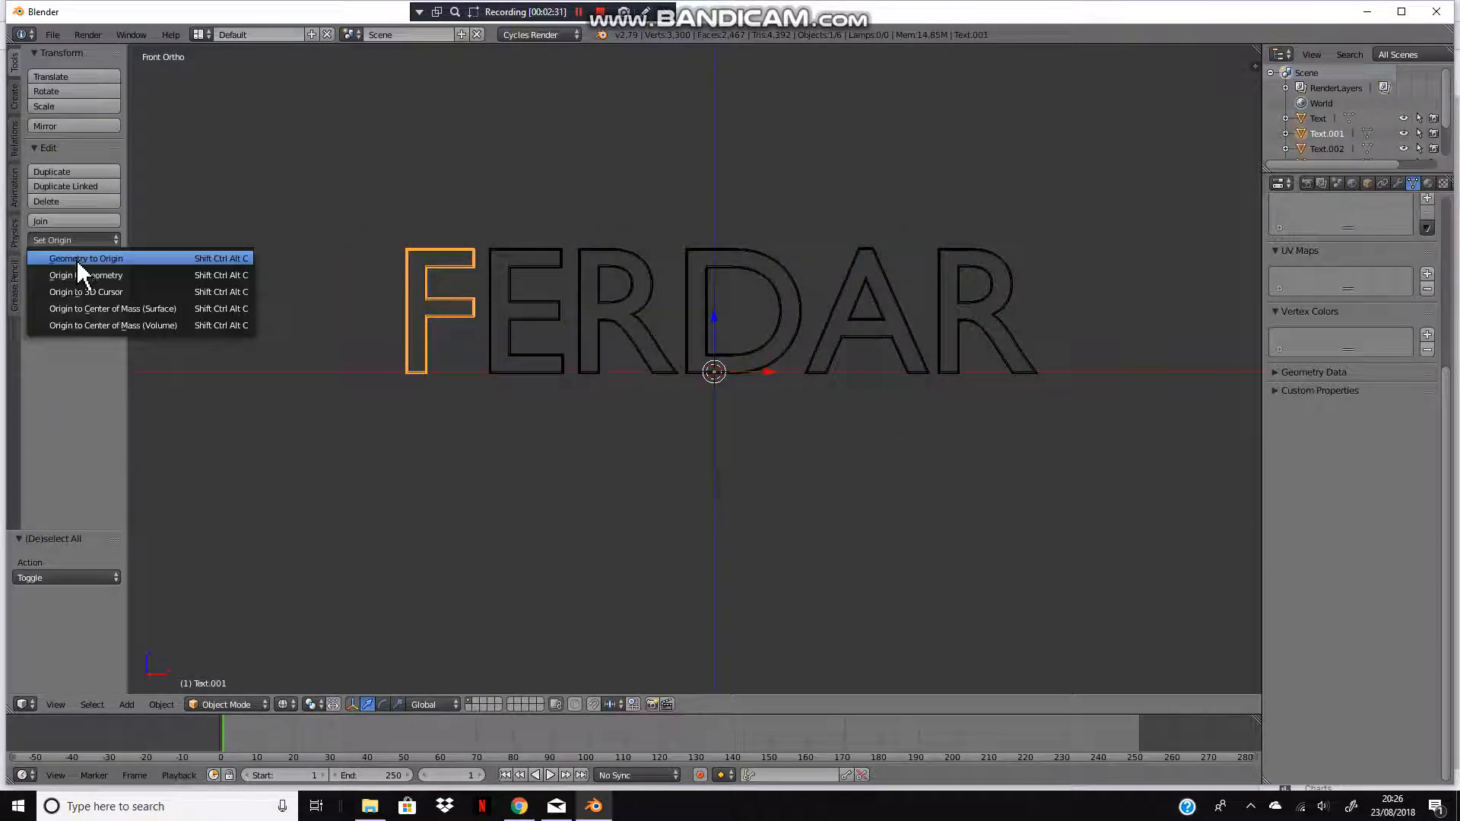
click(75, 271)
Step: Set the origins of the E and the first R to their geometry
right_click(524, 305)
click(82, 240)
click(72, 267)
right_click(645, 293)
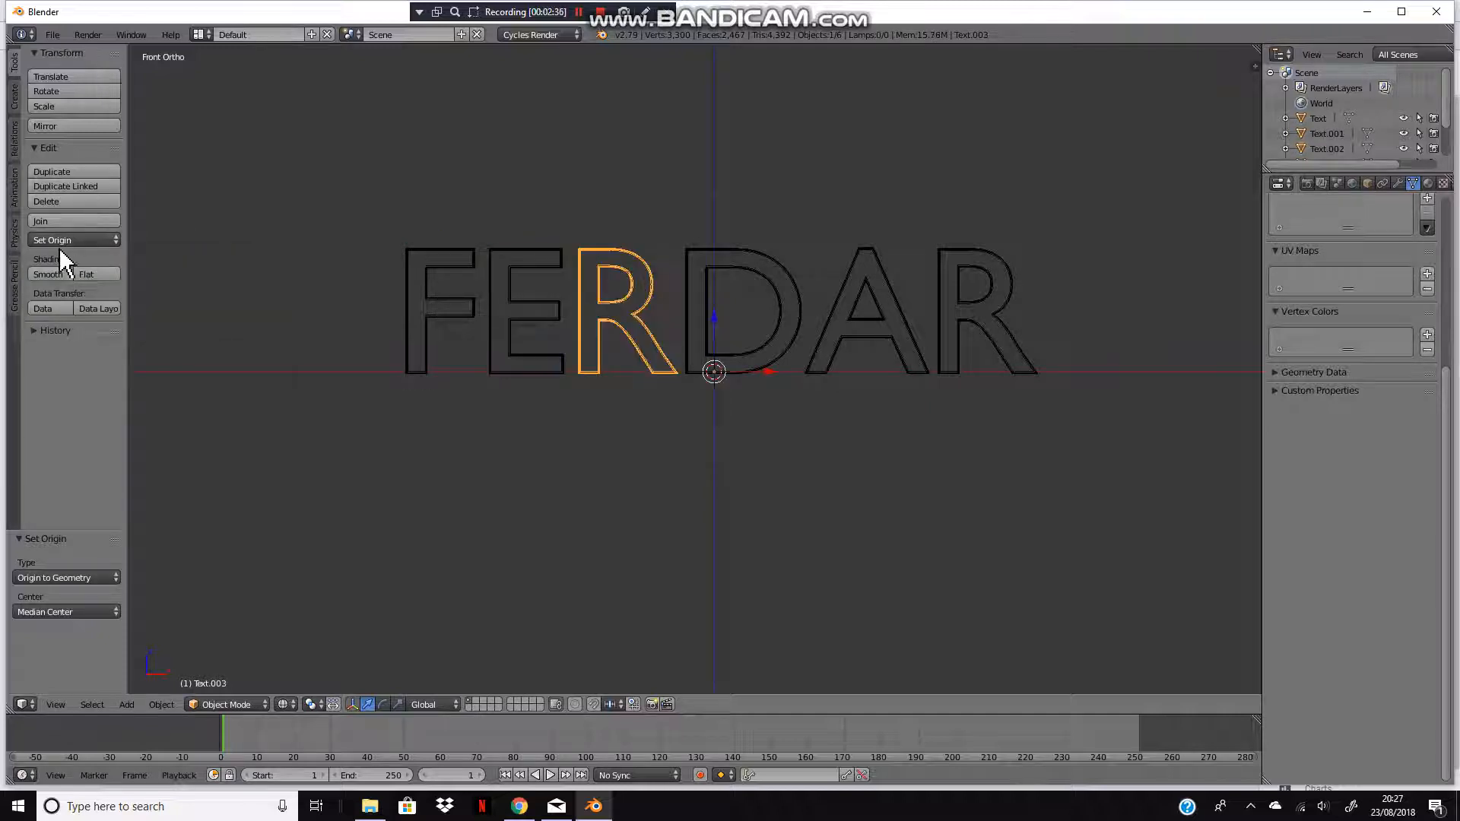
click(58, 241)
click(87, 273)
Step: Set the origins of the D and the A to their geometry
right_click(753, 292)
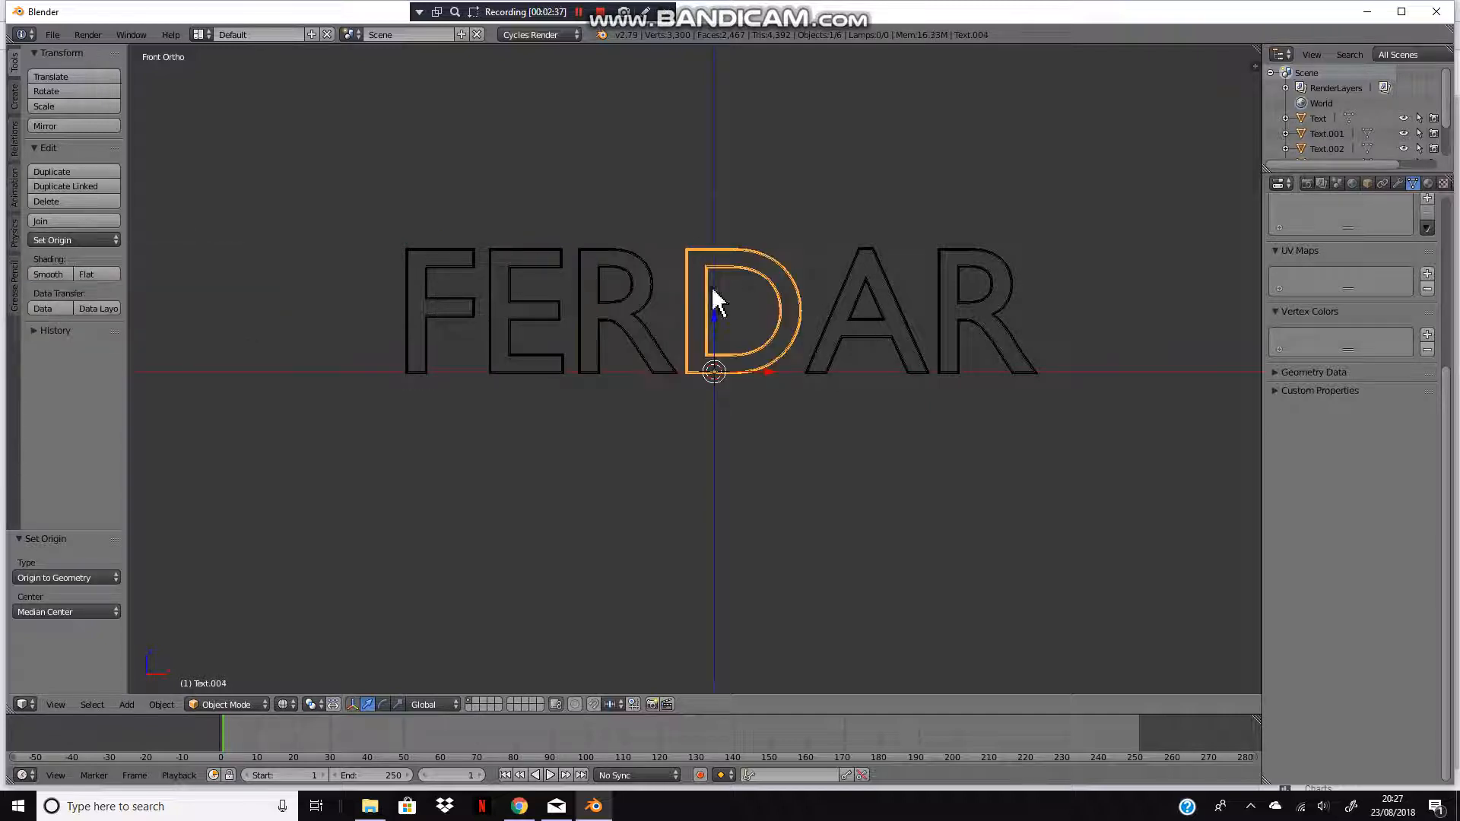
click(95, 240)
click(105, 271)
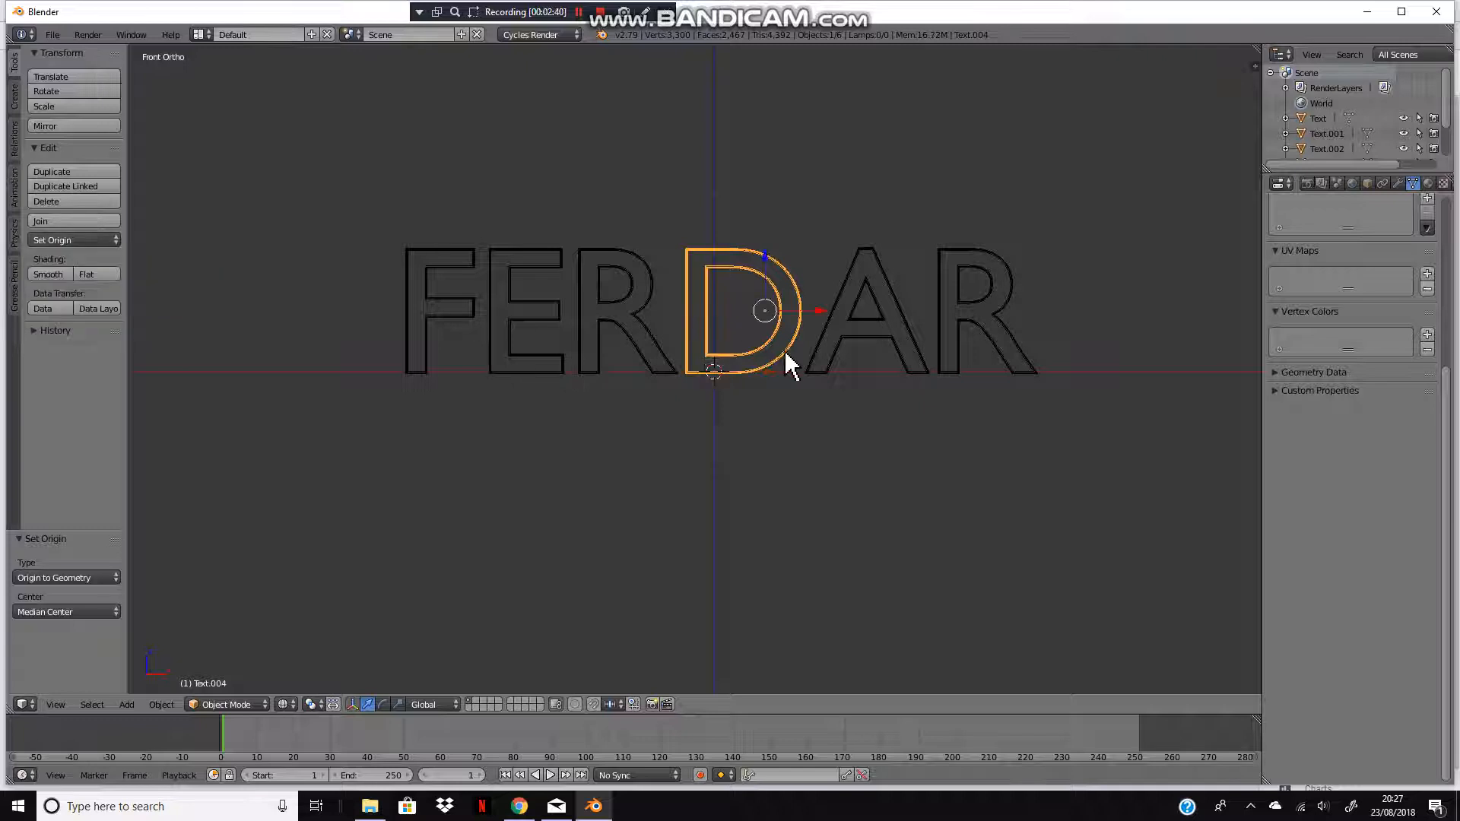
right_click(843, 345)
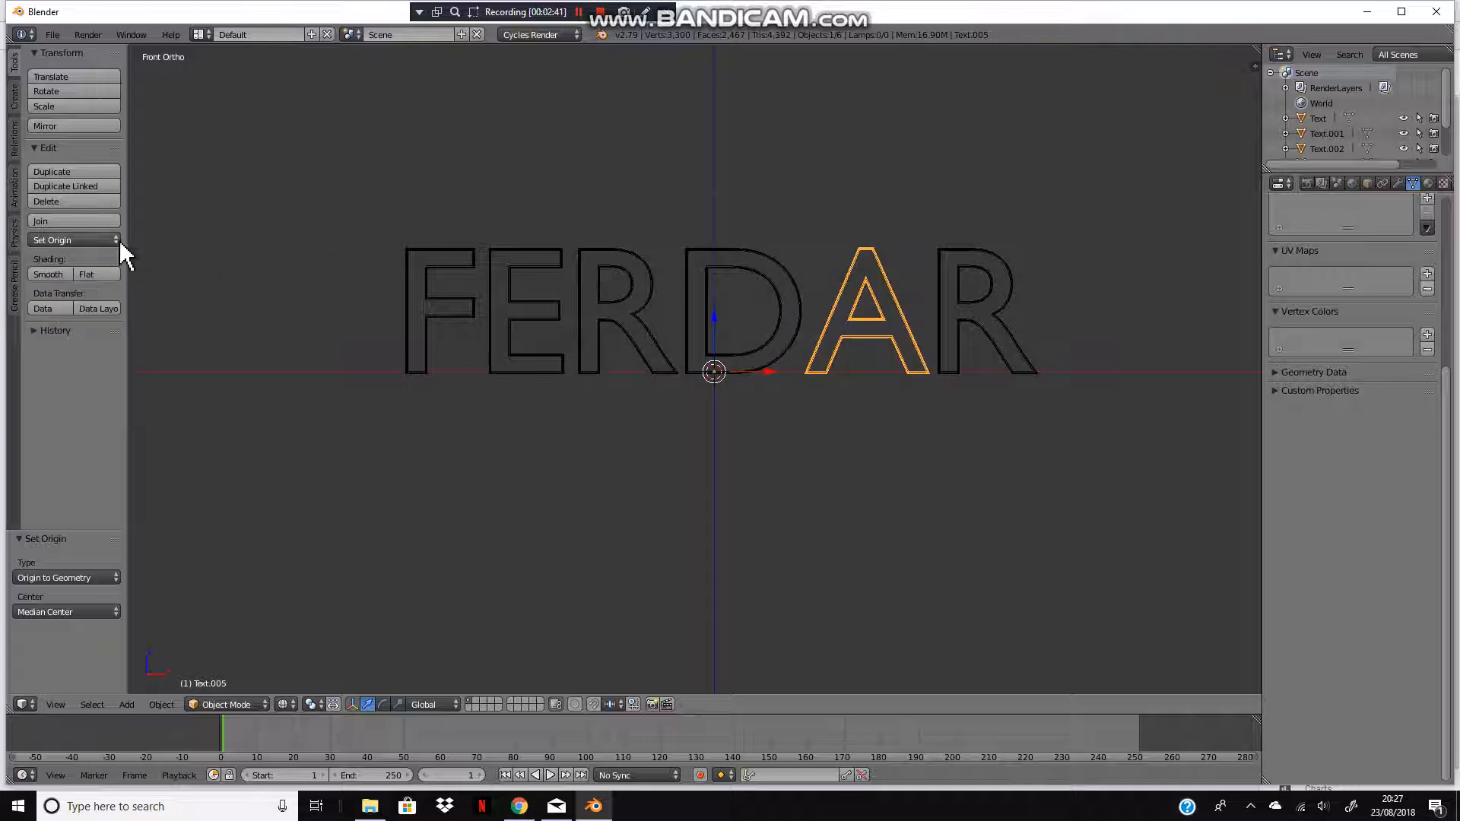
click(115, 240)
click(117, 275)
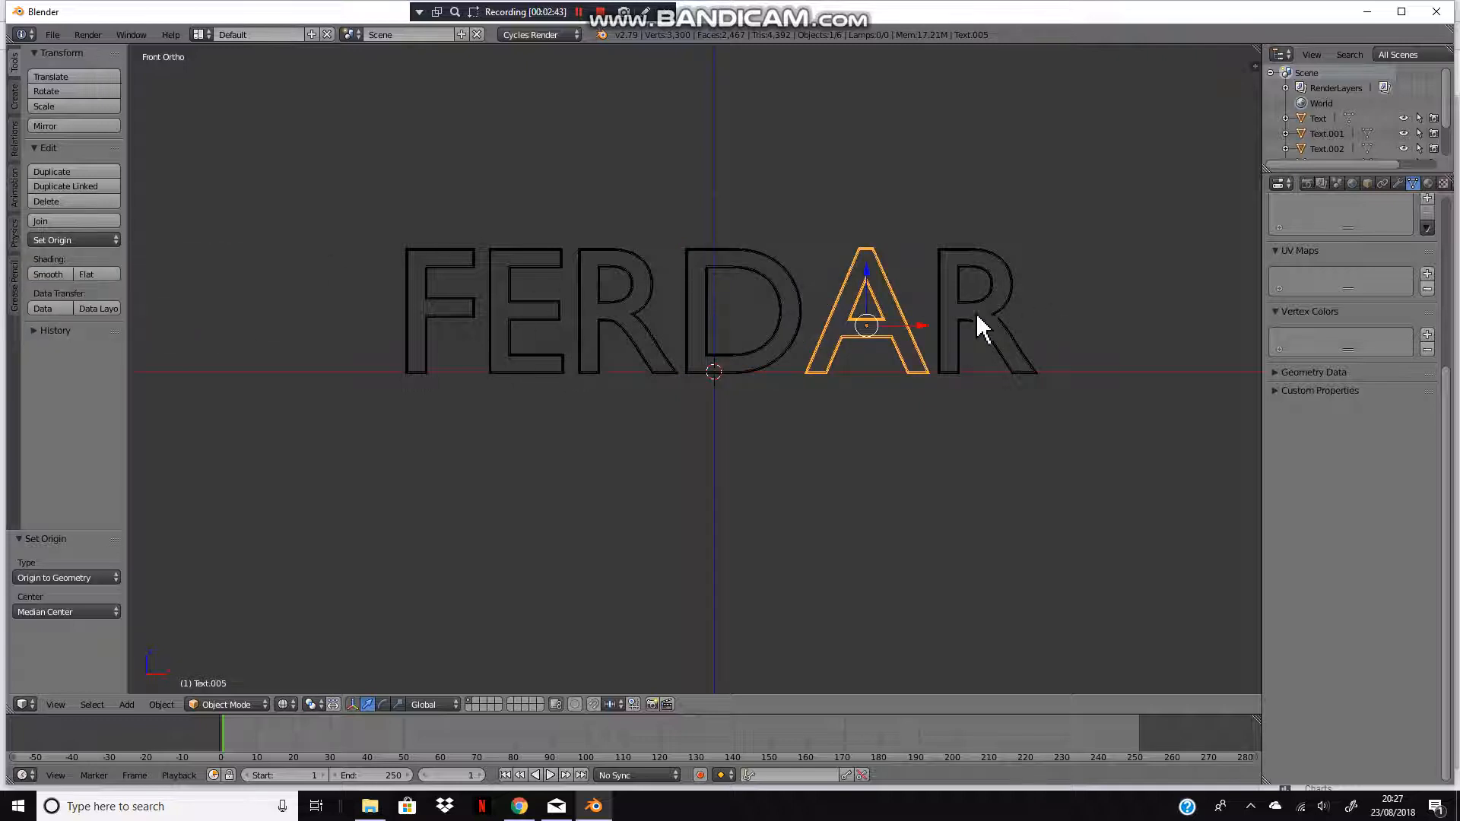
Step: Set the final R's origin to its geometry
right_click(977, 322)
click(59, 238)
click(62, 276)
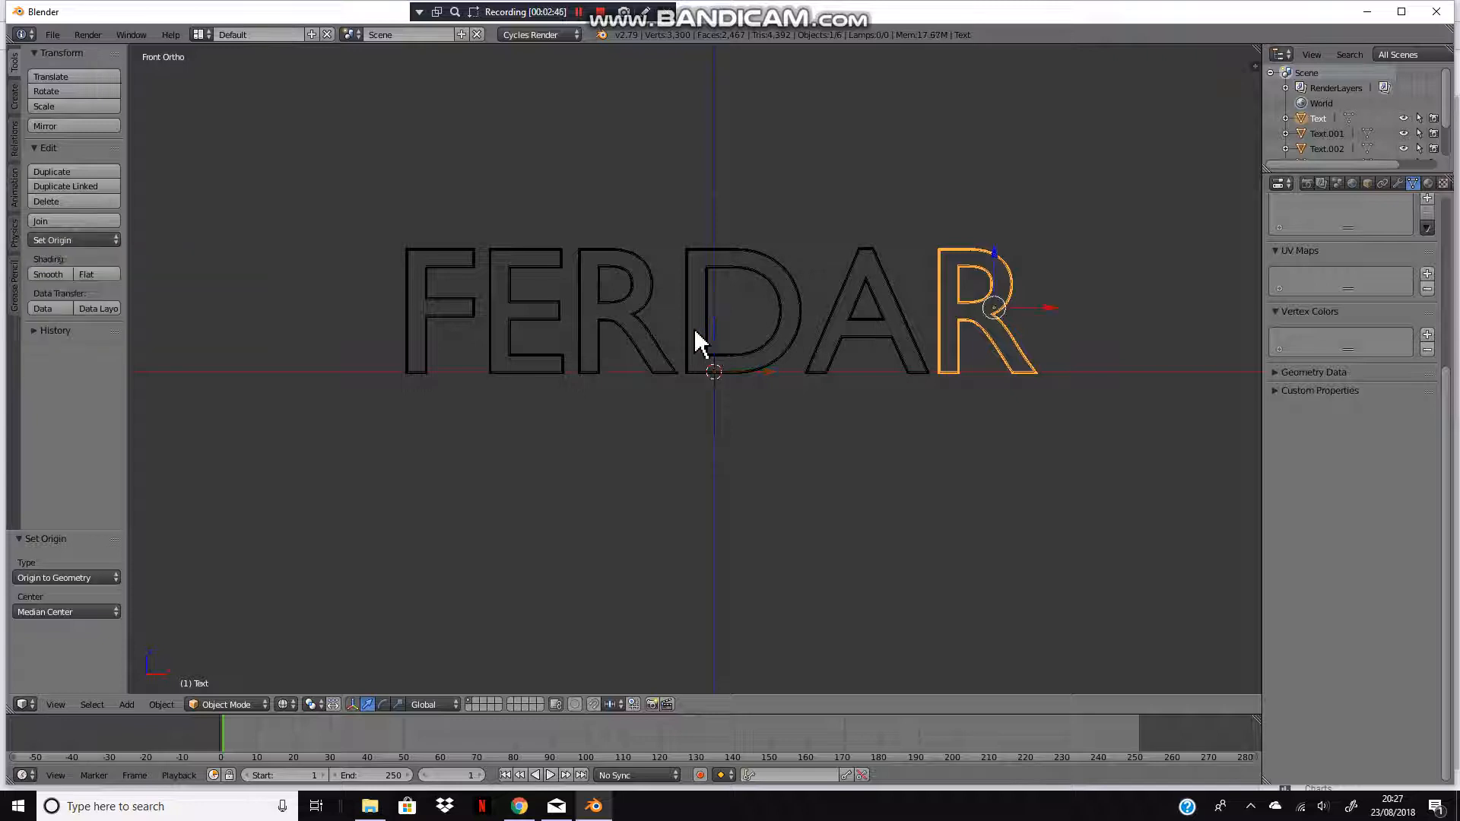
Step: Switch to solid shading in front view, add a camera and align it to the current view
right_click(692, 358)
middle_drag(882, 291, 993, 277)
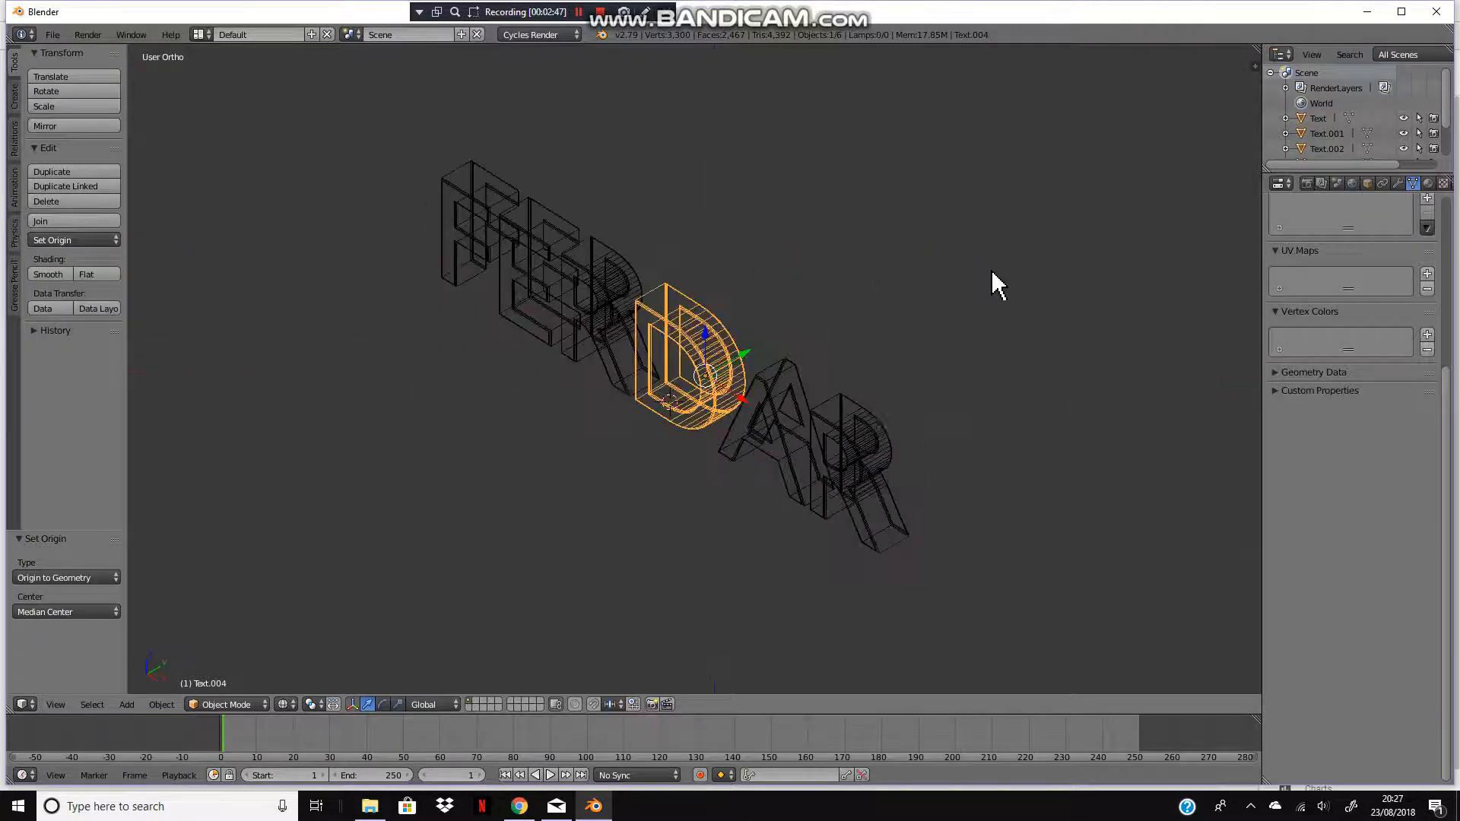
key(a)
key(KP_1)
key(z)
scroll(865, 369, down, 4)
scroll(795, 365, up, 3)
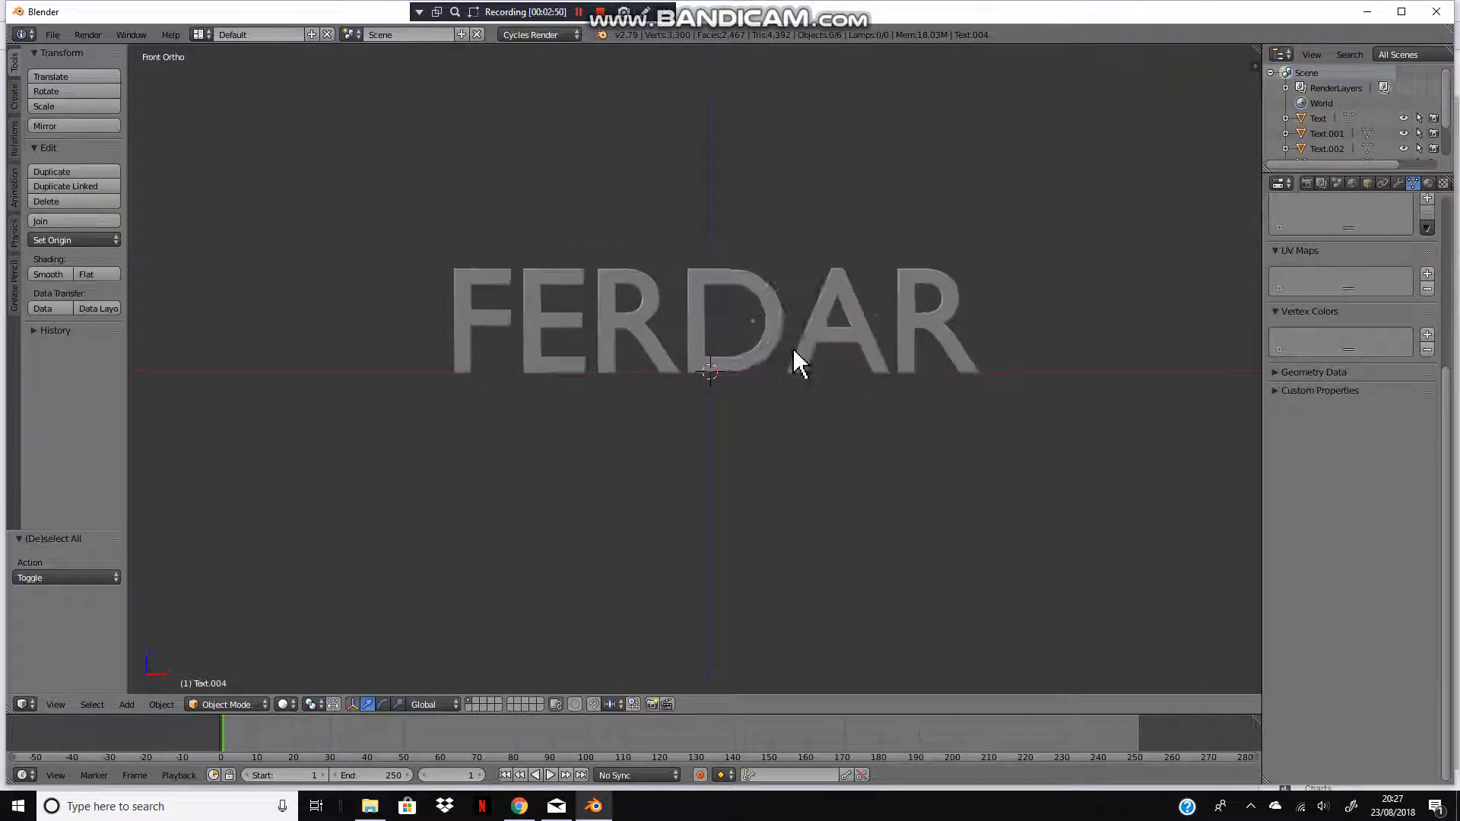
key(shift+a)
click(762, 439)
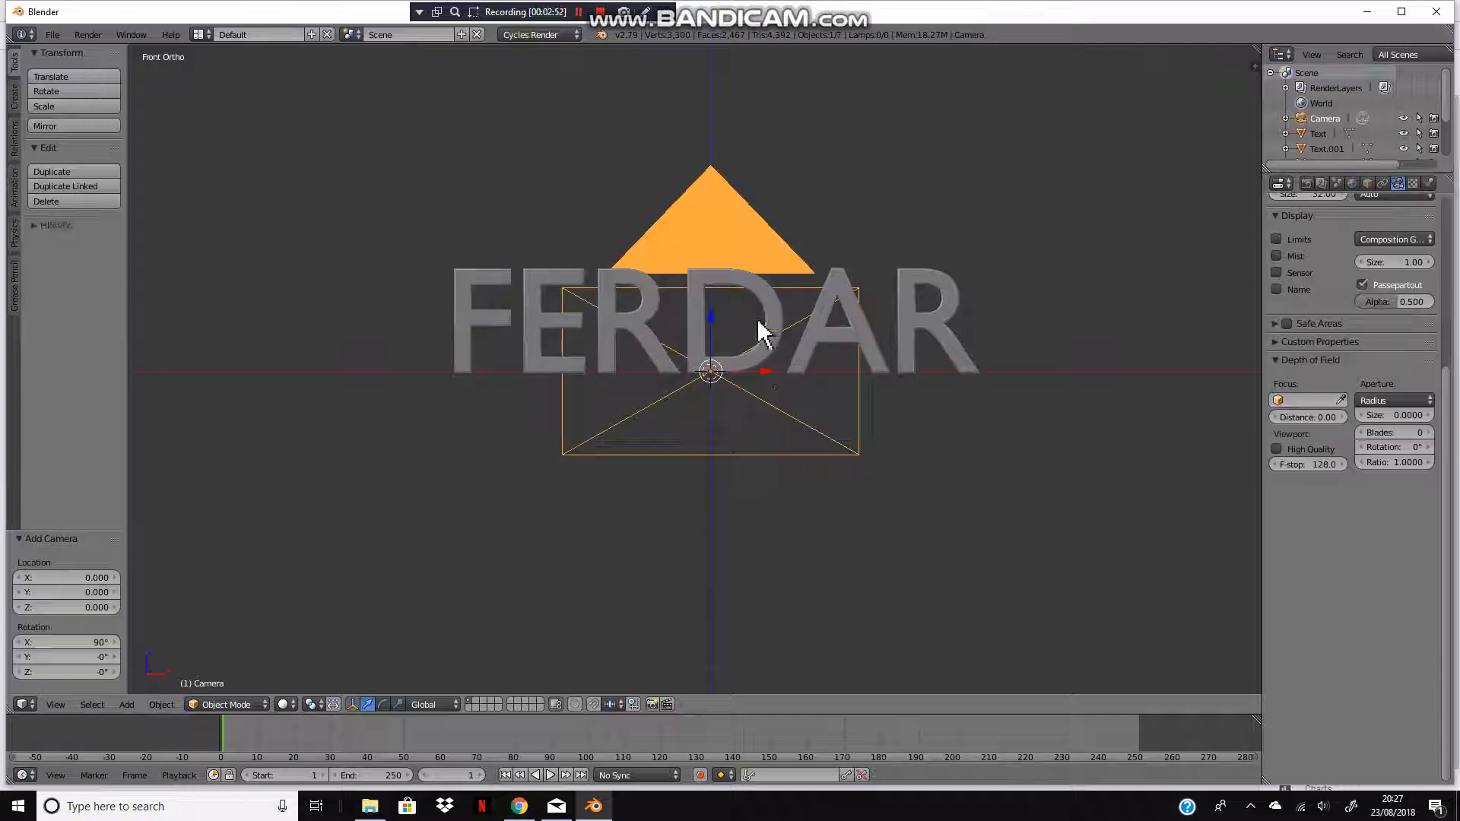
key(ctrl+alt+KP_0)
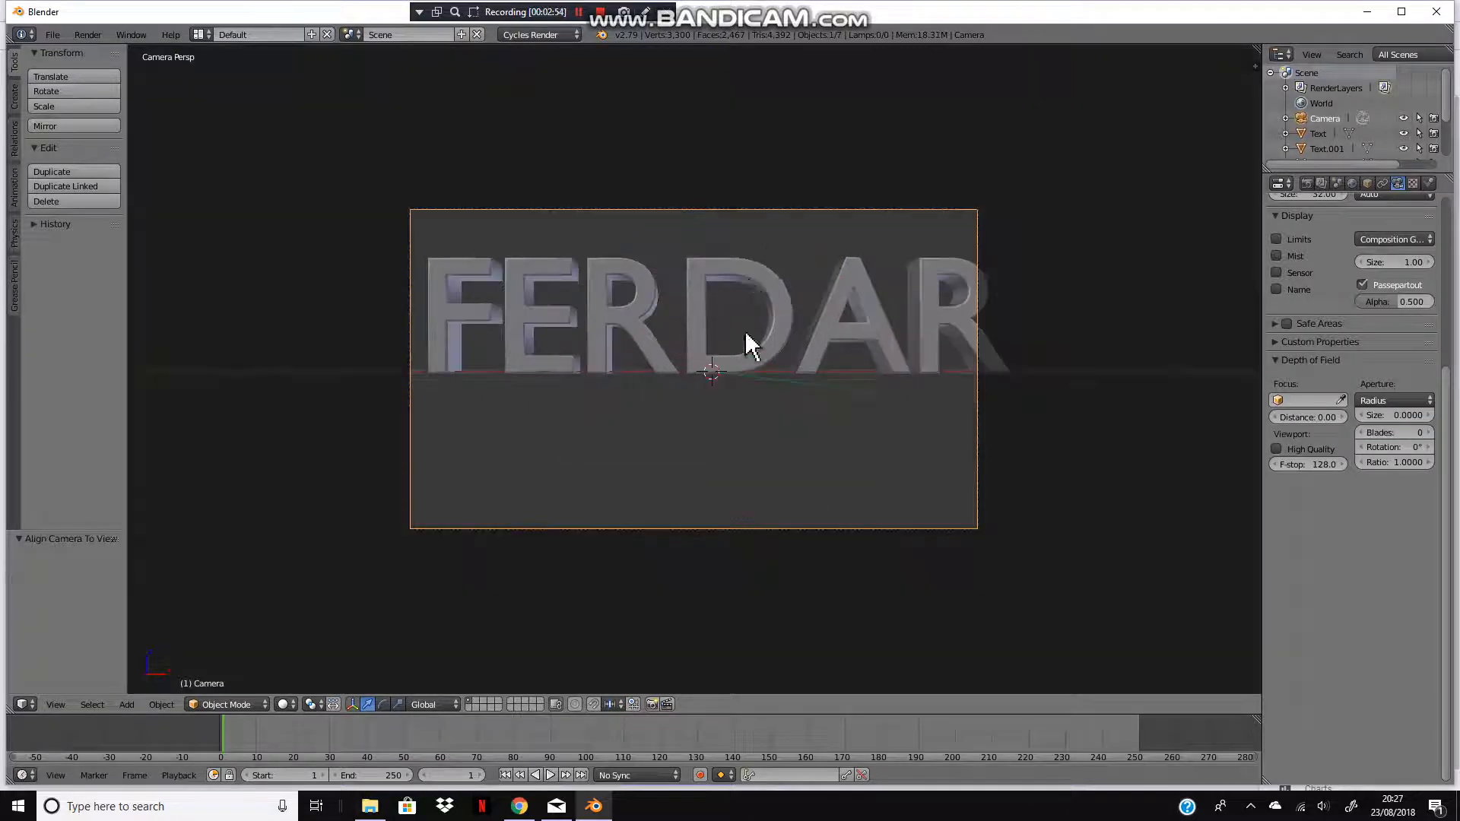
Step: Use fly navigation to pull the camera back so the whole text is framed
key(shift+f)
key(s)
key(w)
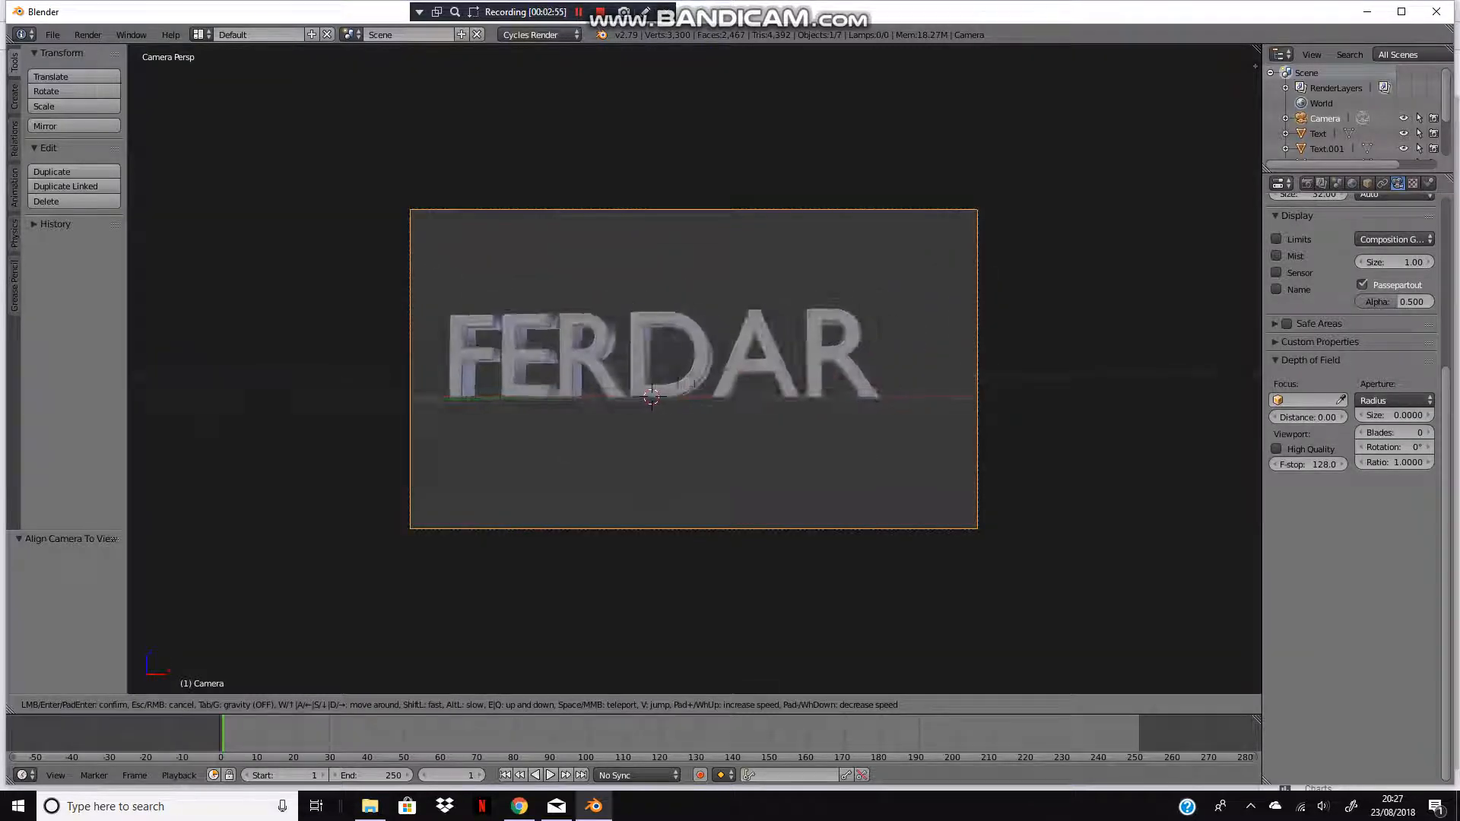
key(Escape)
key(shift+f)
key(s)
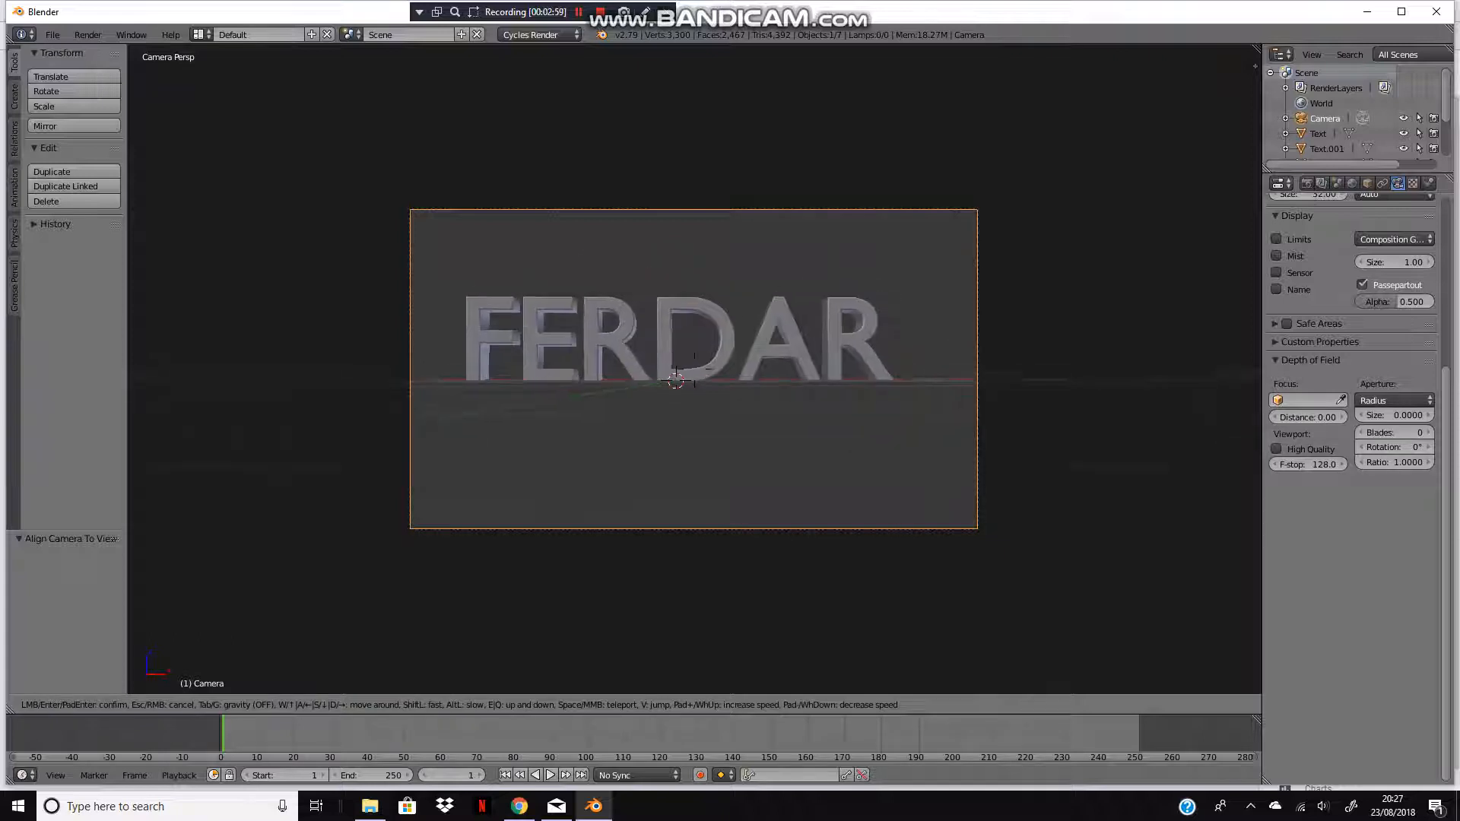
key(s)
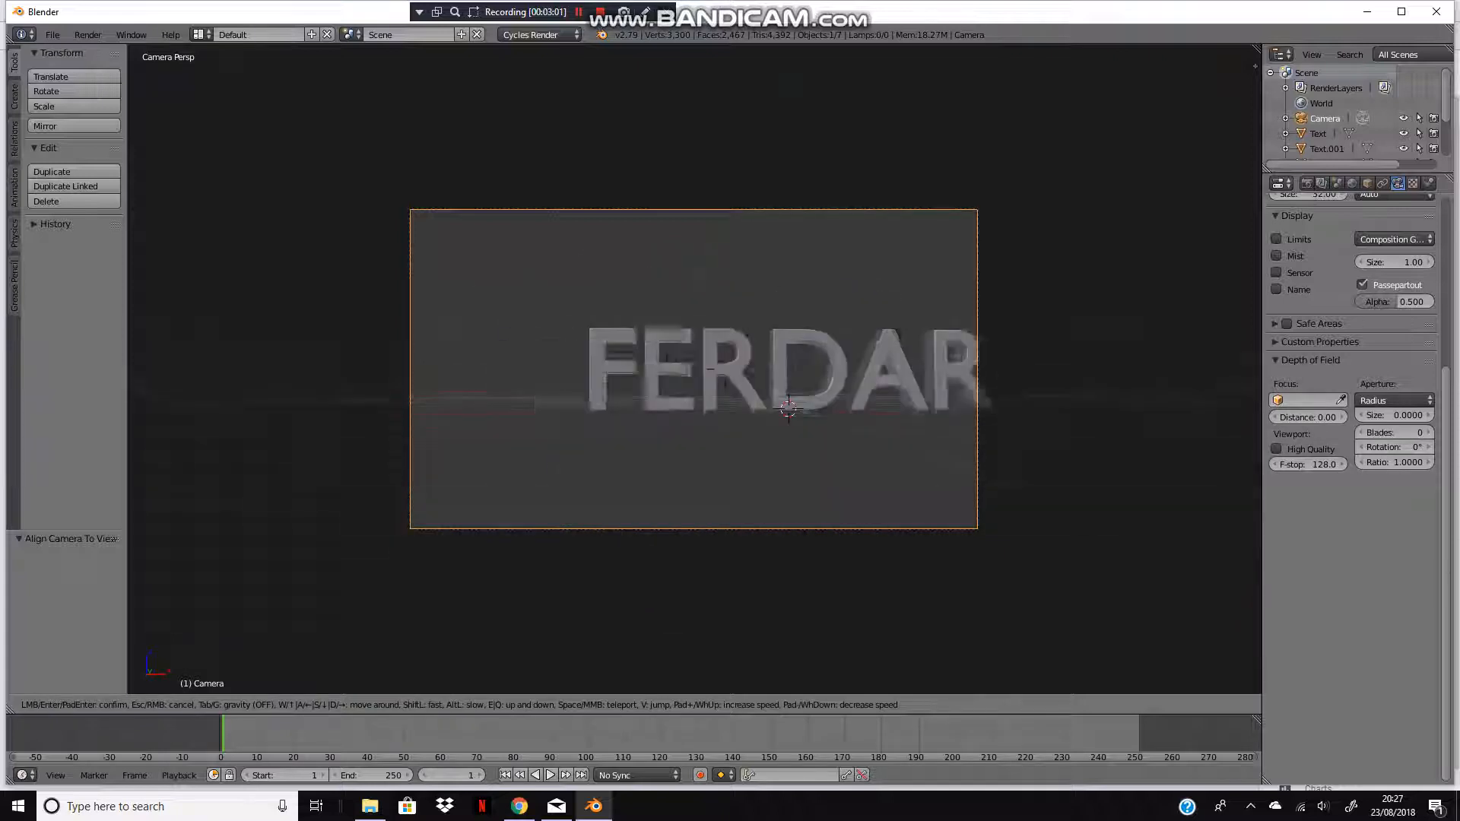
key(w)
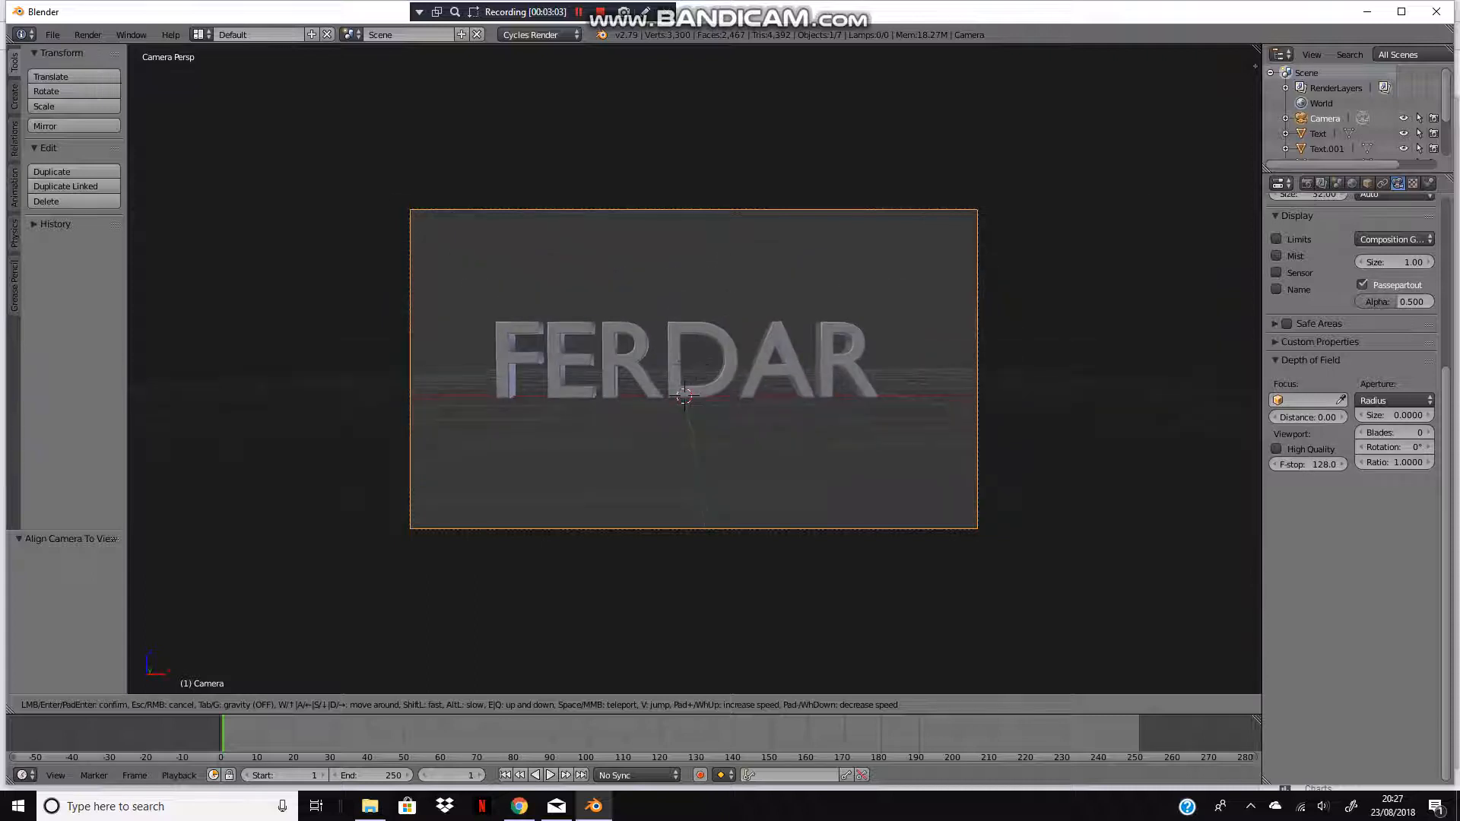
click(694, 369)
scroll(559, 373, up, 3)
Step: Try to shift the camera along the Y and X axes
key(a)
right_click(523, 646)
key(g)
key(y)
right_click(910, 440)
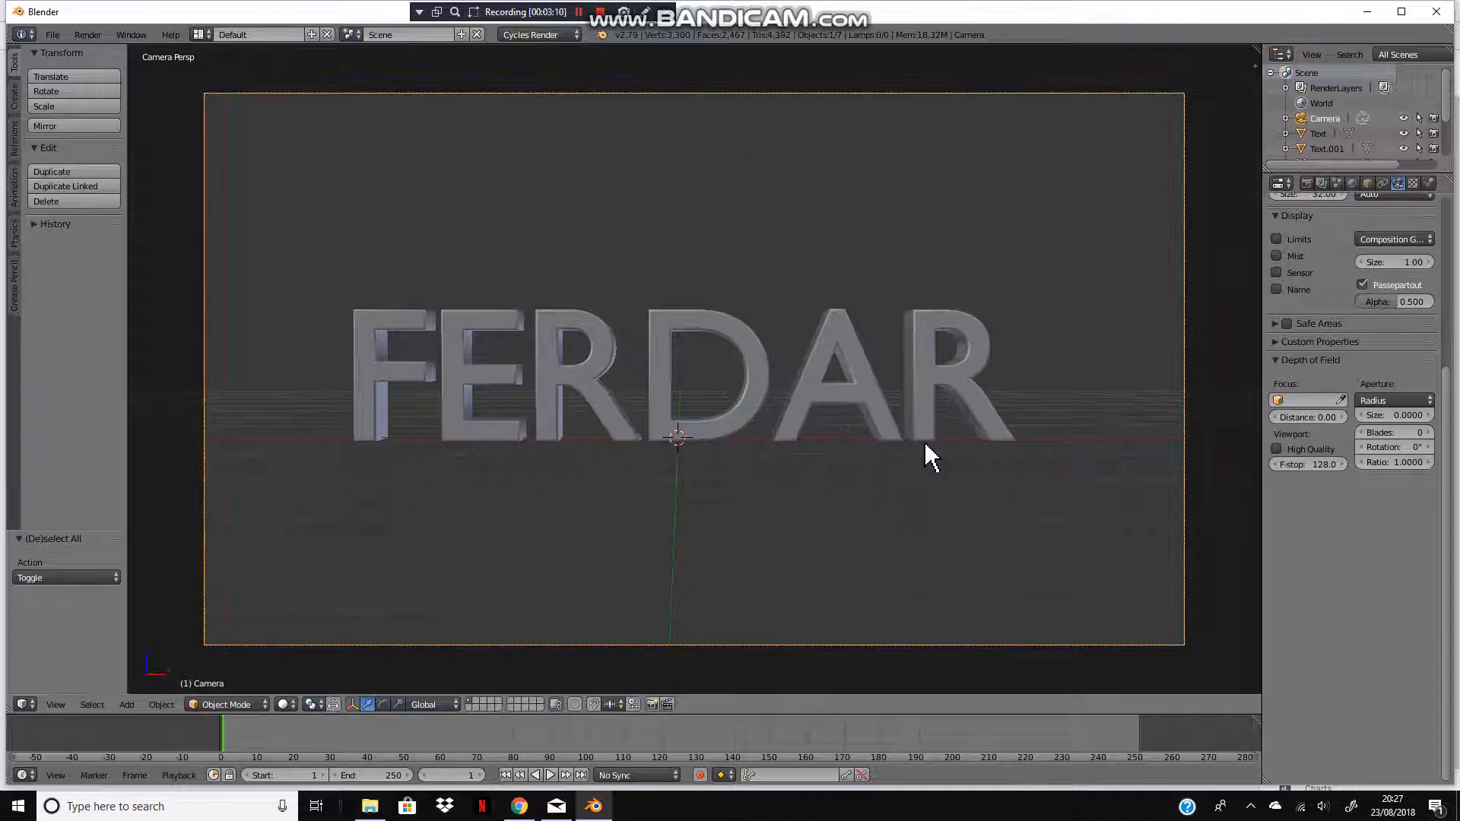
key(g)
key(y)
right_click(909, 456)
key(g)
key(x)
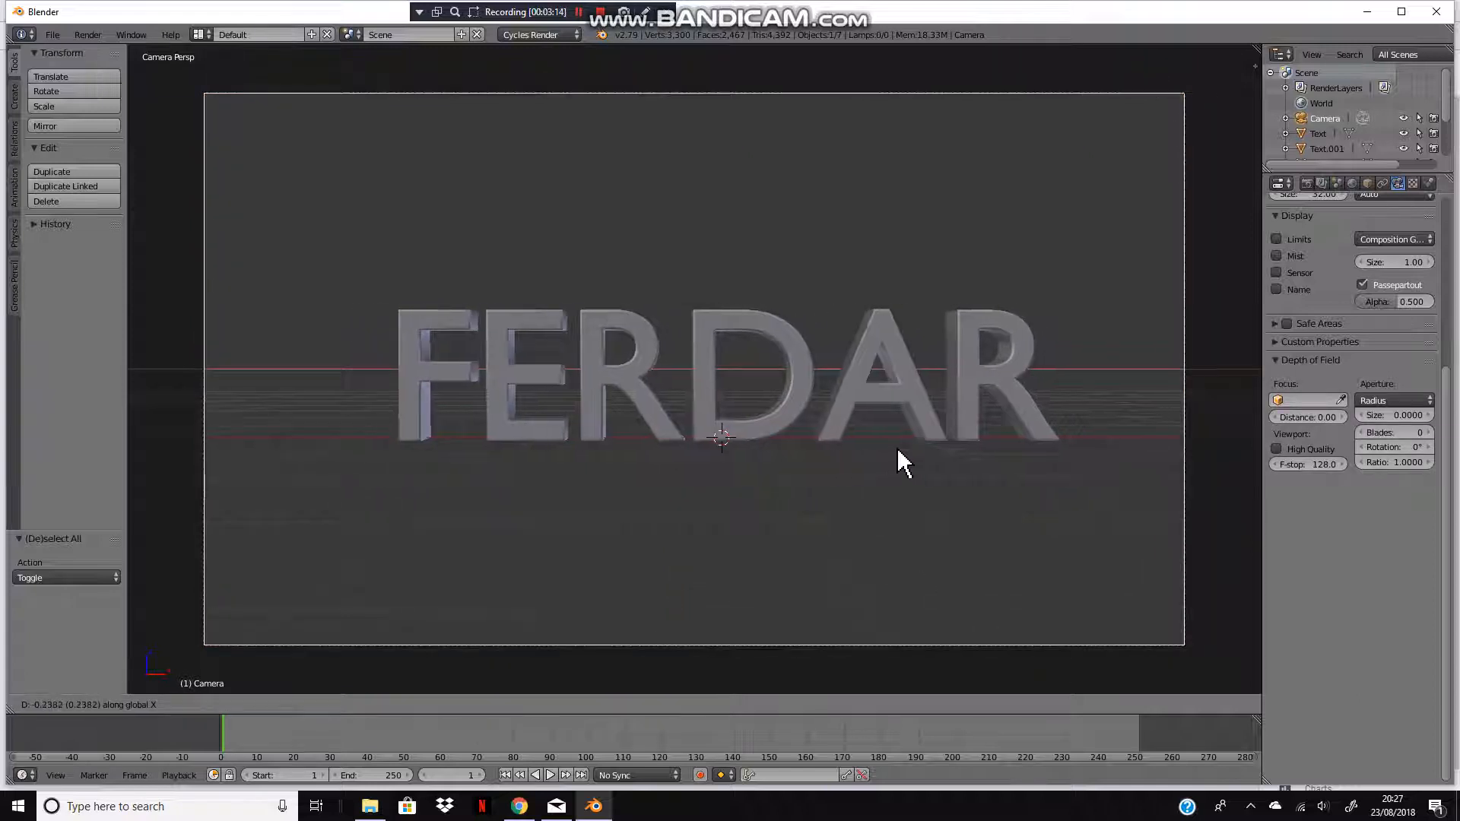
click(891, 455)
Step: Select all six letters and insert a keyframe for them at frame 1
key(a)
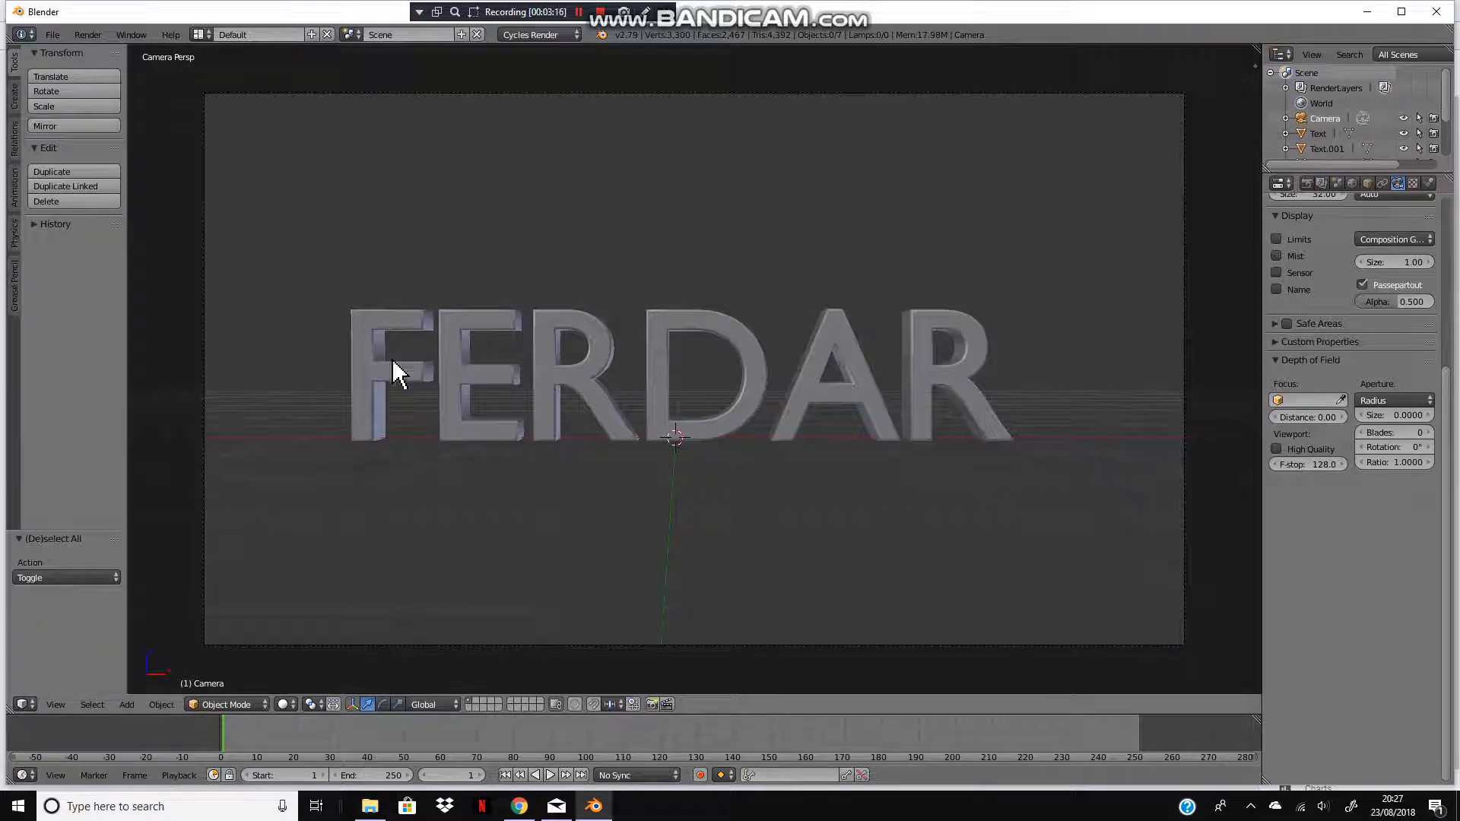
right_click(362, 374)
shift+right_click(456, 410)
shift+right_click(549, 415)
shift+right_click(677, 410)
shift+right_click(924, 377)
shift+right_click(882, 388)
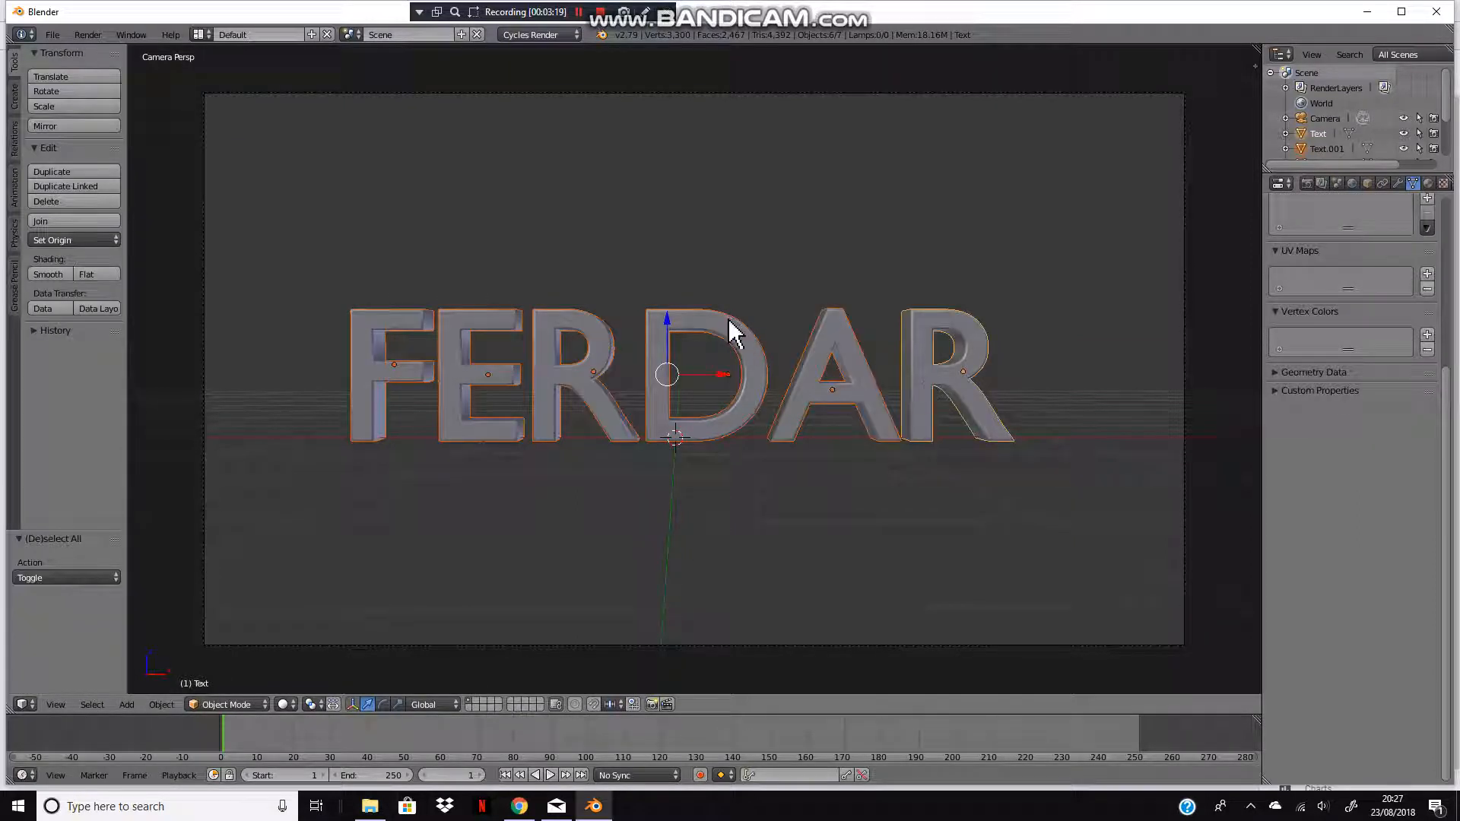
key(i)
click(693, 555)
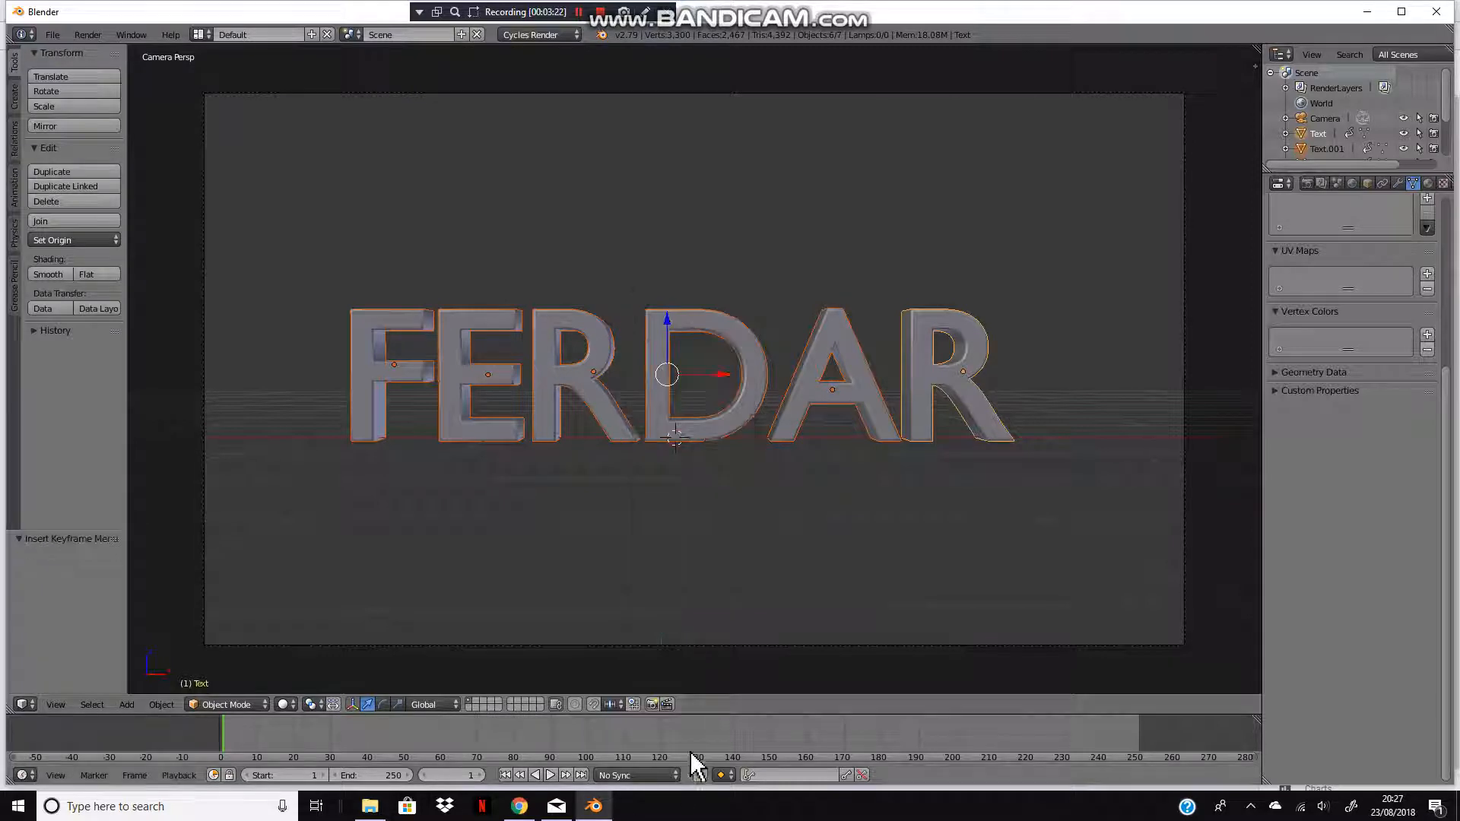
Step: Turn on auto keying and move the F out of the camera frame
click(696, 773)
key(a)
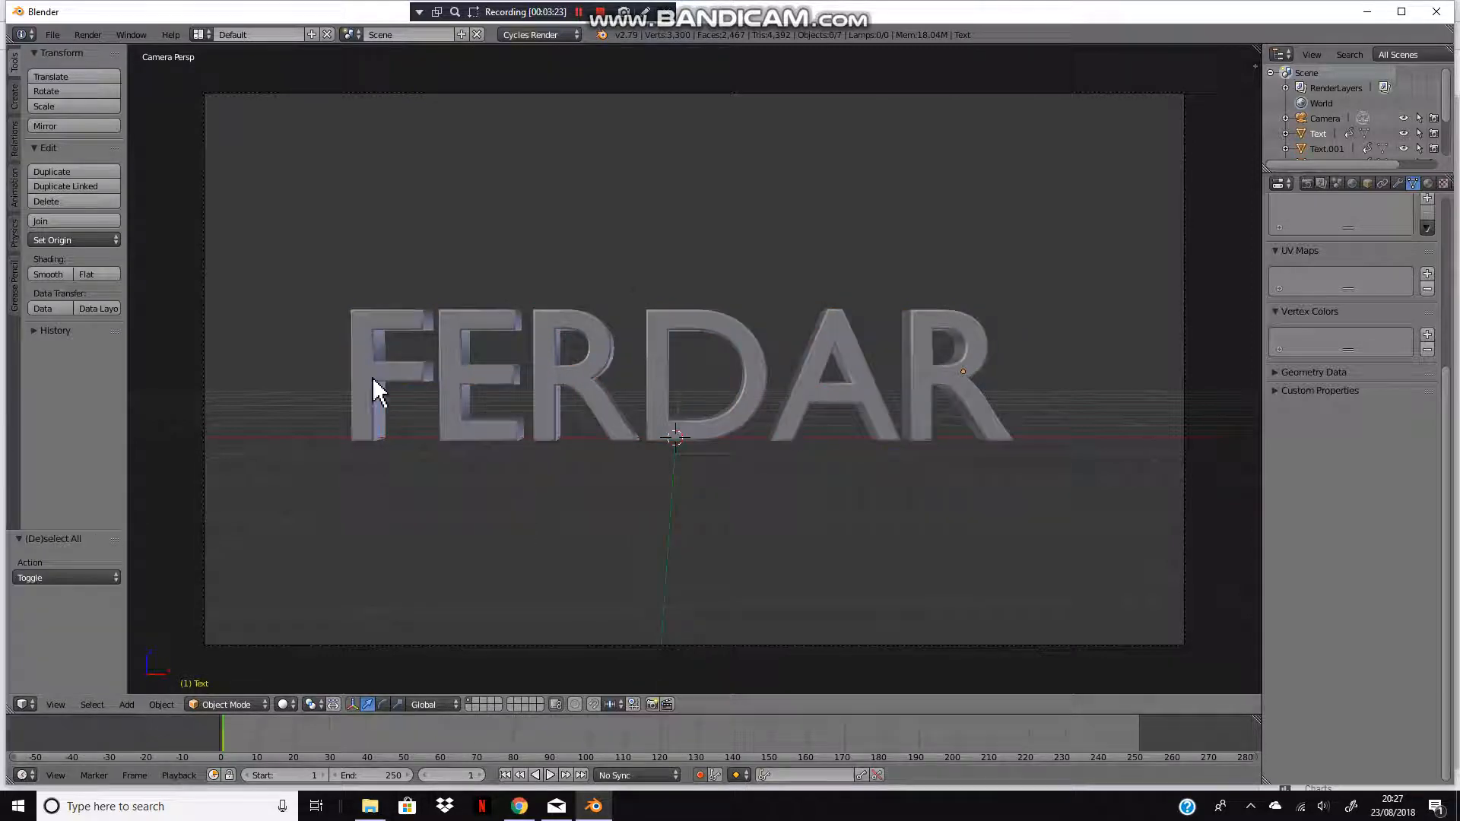
right_click(378, 391)
scroll(493, 473, down, 1)
scroll(493, 472, down, 3)
key(g)
click(466, 371)
Step: Move the E and the first R out of the camera frame above the text
right_click(608, 386)
key(g)
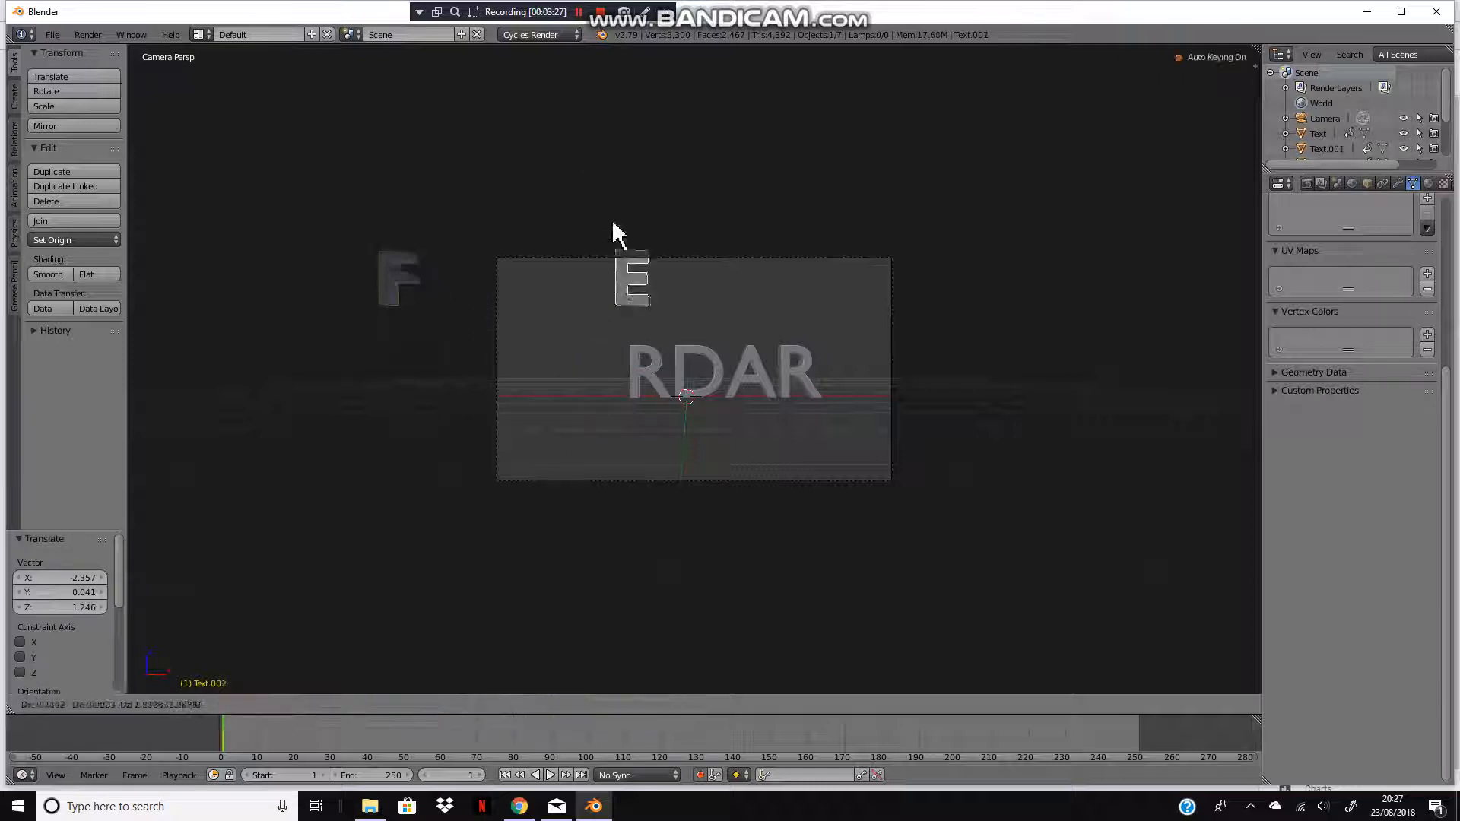
click(604, 199)
right_click(635, 391)
key(g)
click(703, 194)
Step: Move the D, the A and the final R out of the camera frame
right_click(705, 391)
key(g)
drag(751, 389, 605, 554)
drag(825, 391, 1061, 395)
Step: Rearrange the scattered letters at different spots around the camera frame
scroll(806, 510, up, 3)
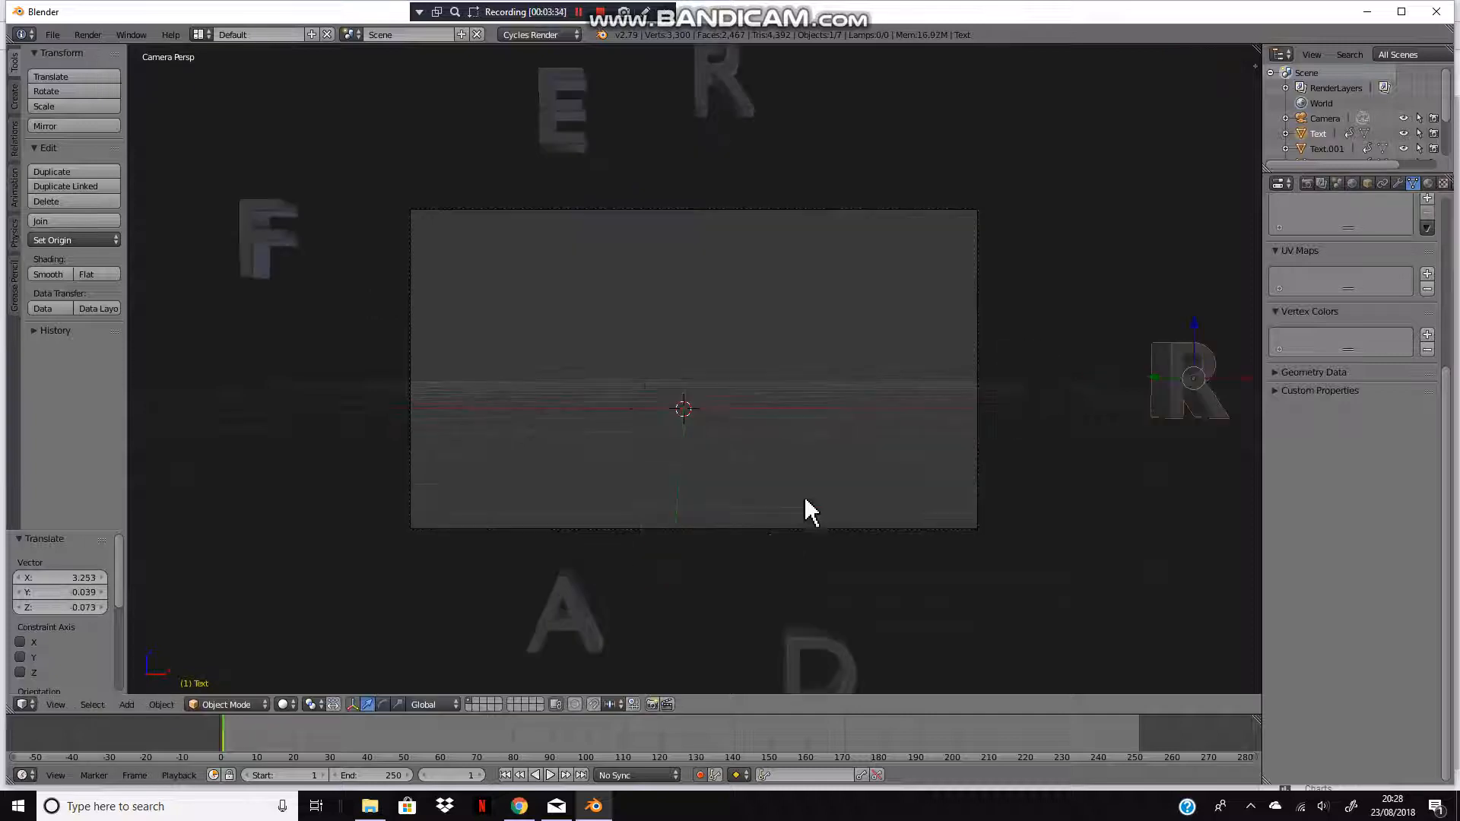
scroll(426, 297, down, 3)
drag(437, 262, 854, 140)
drag(721, 173, 394, 192)
drag(622, 206, 451, 373)
drag(601, 562, 917, 566)
drag(756, 587, 643, 566)
drag(1063, 388, 493, 549)
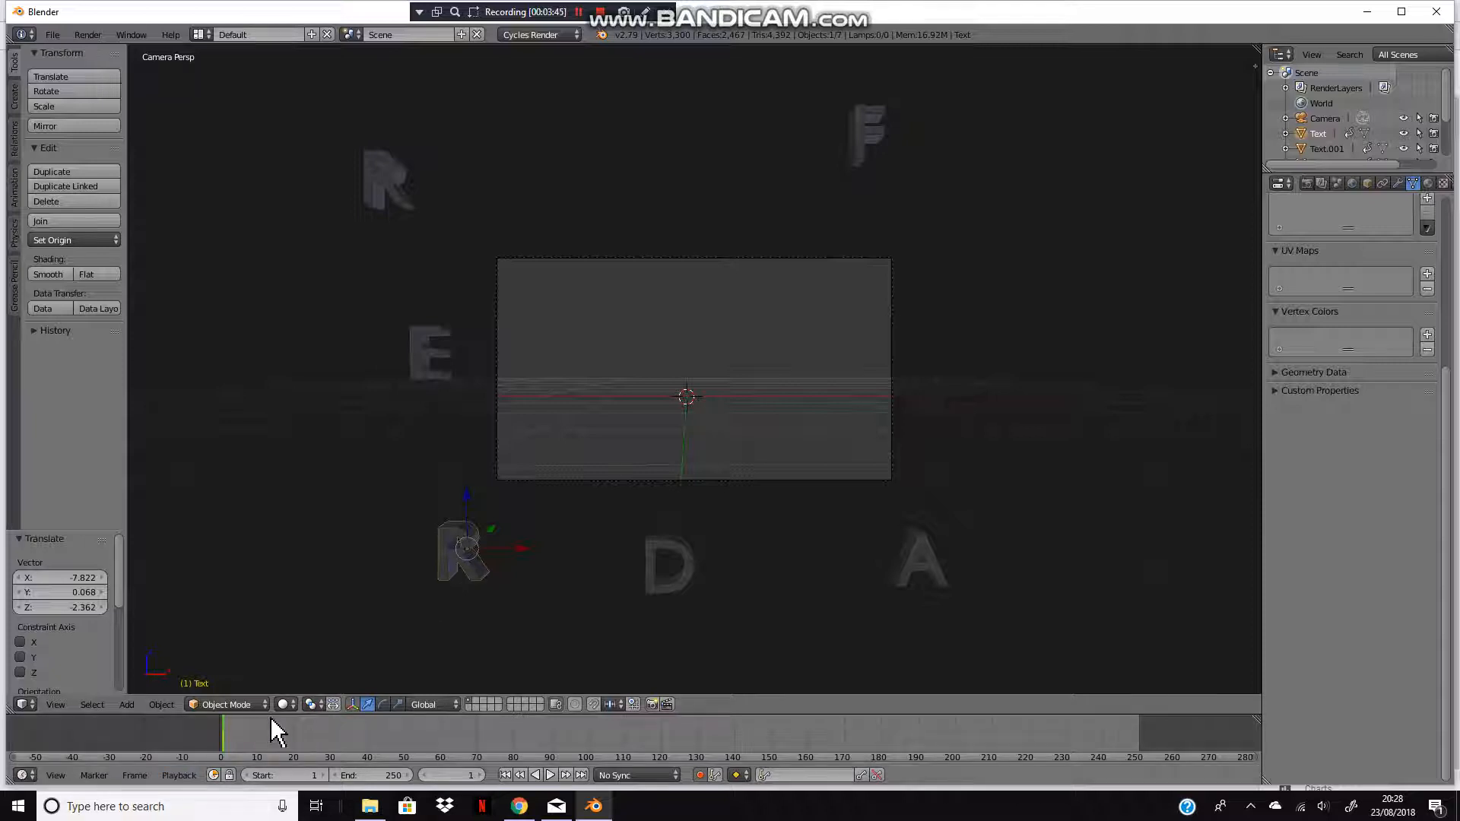
Step: Advance the animation to frame 49 and move the F back into the camera frame
key(alt+a)
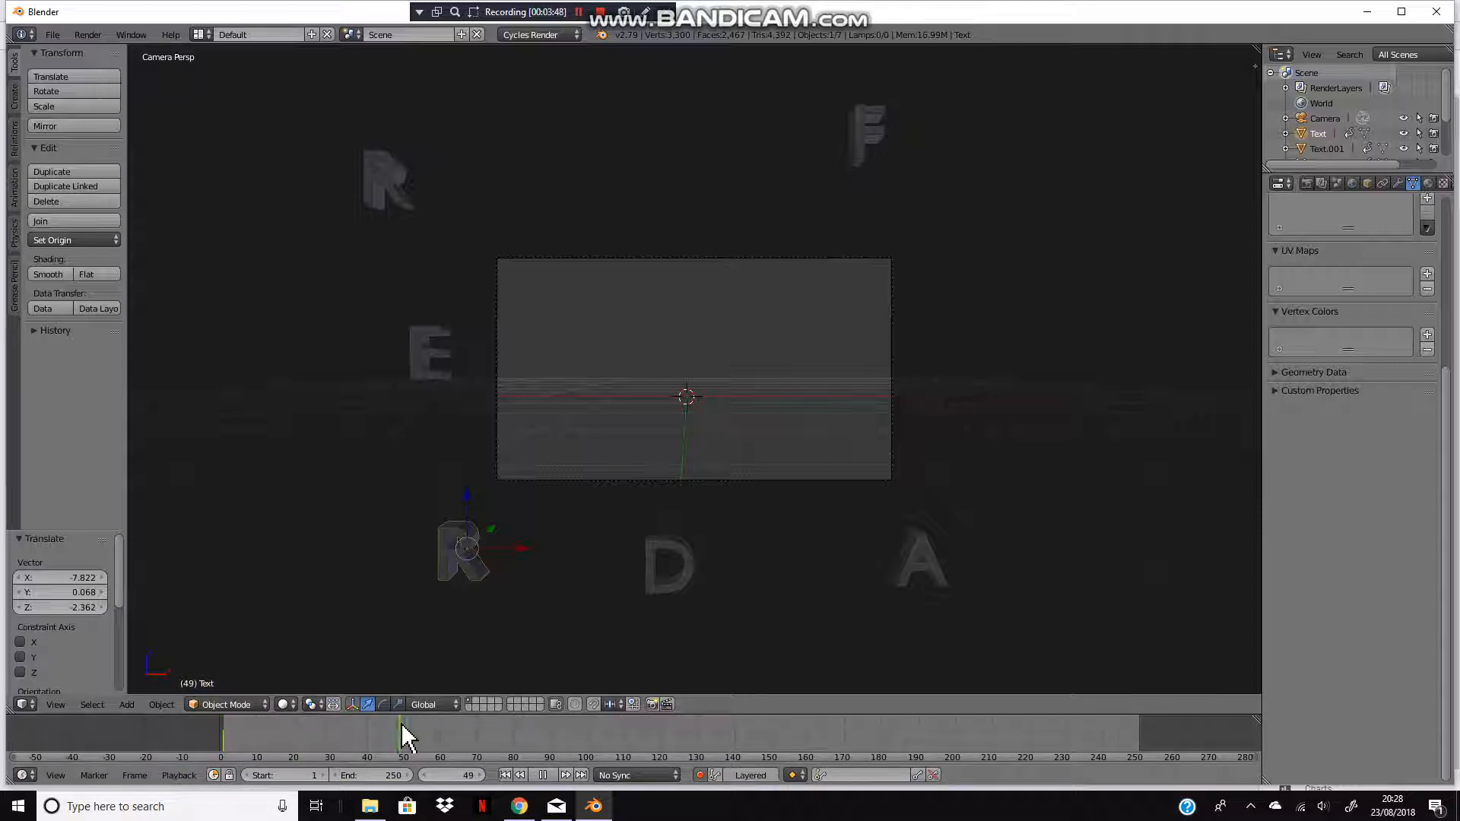
key(alt+a)
scroll(896, 195, up, 2)
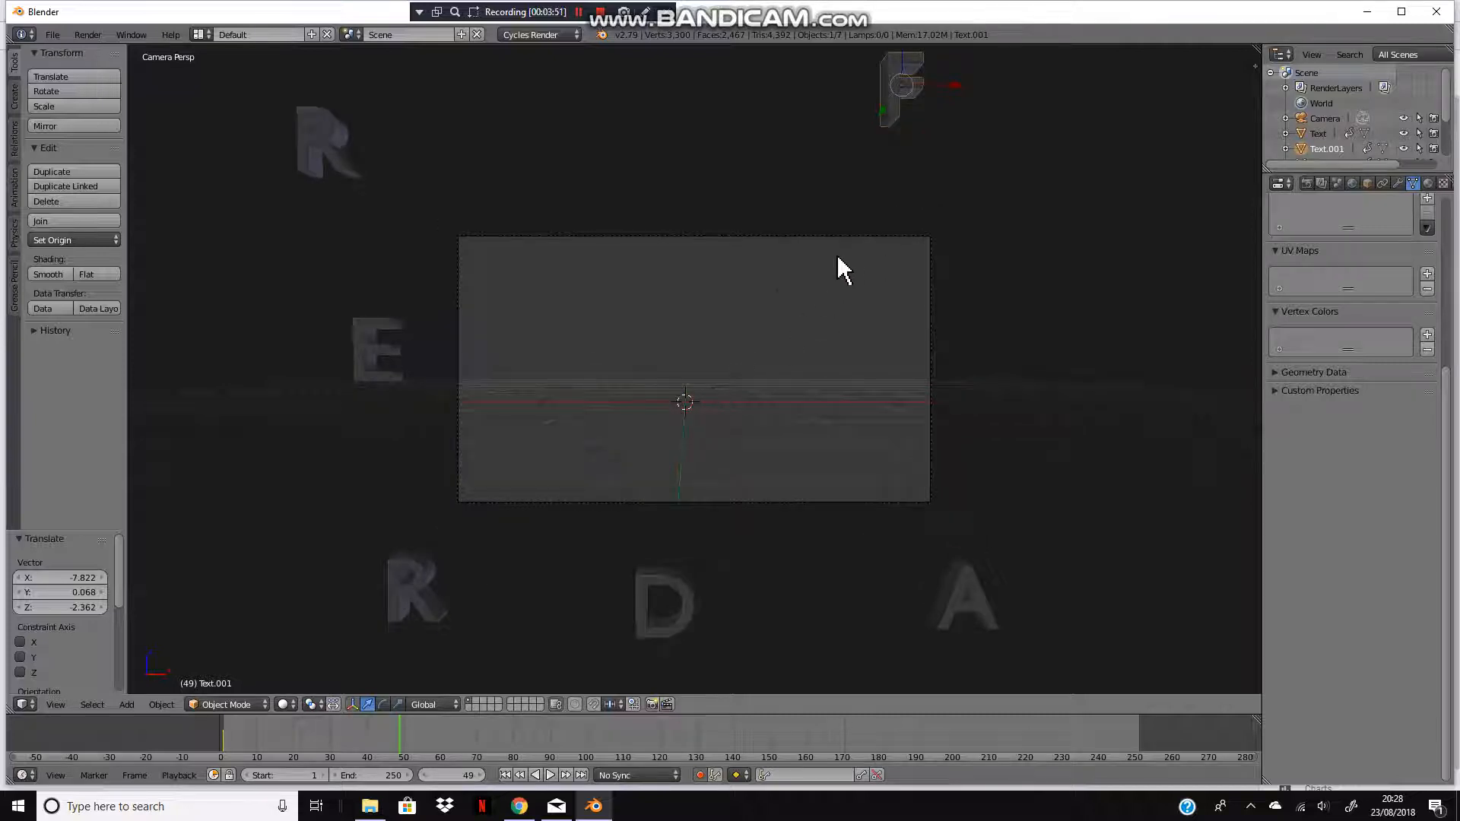
key(g)
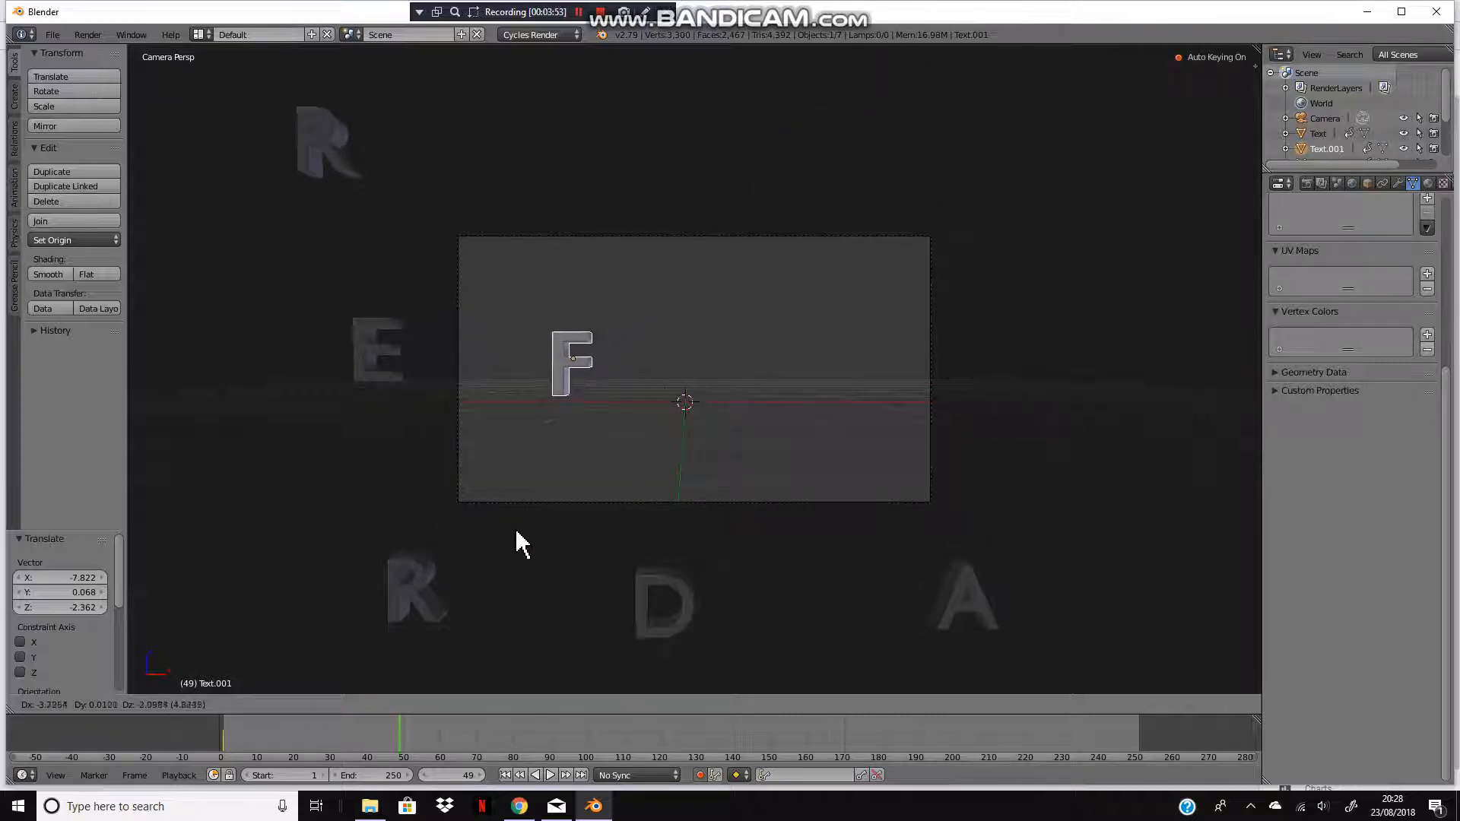
click(521, 544)
Step: Move the E and then the lower R into the camera frame beside the F at frame 49
key(g)
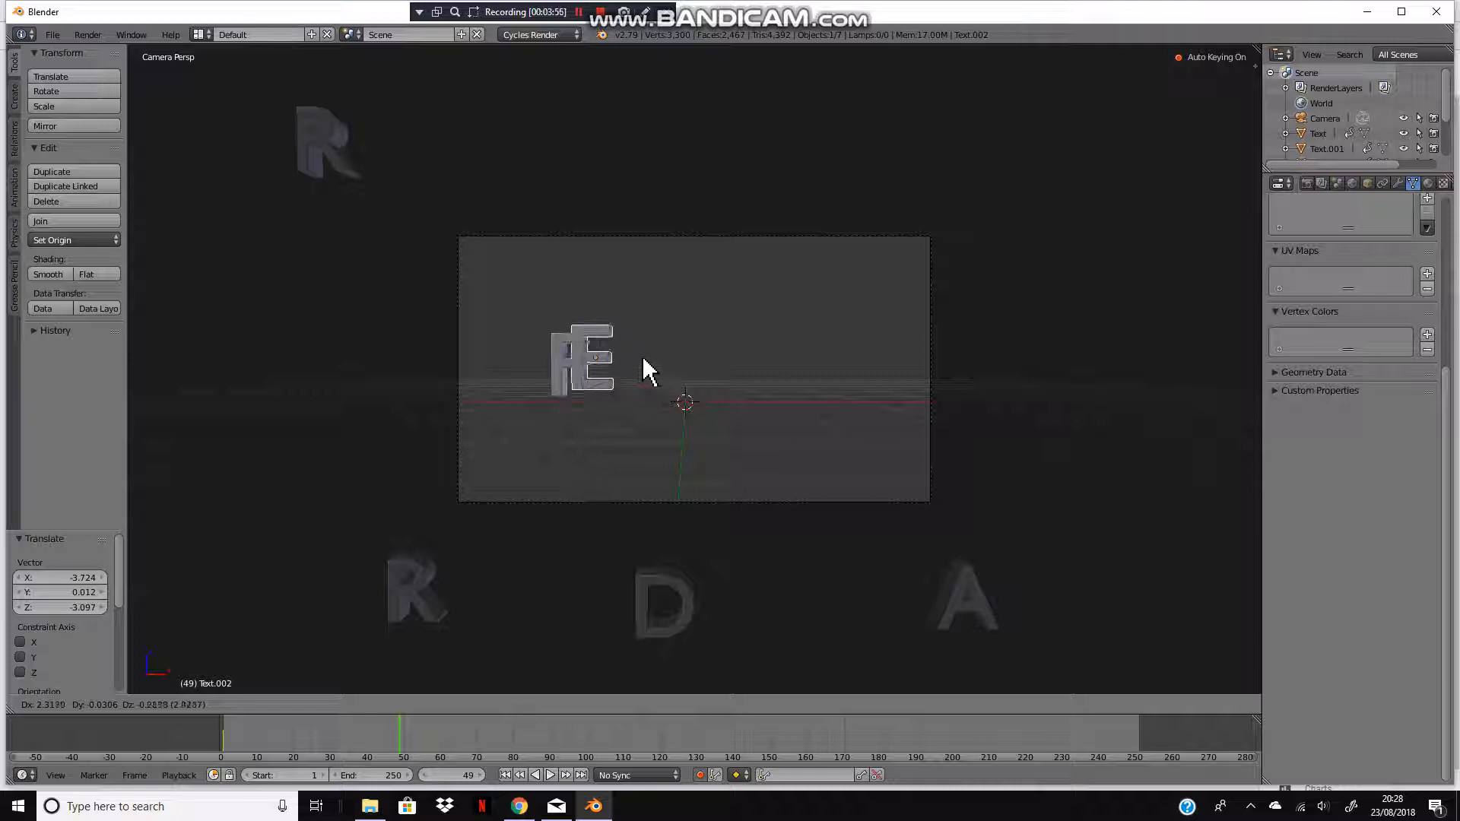
click(666, 378)
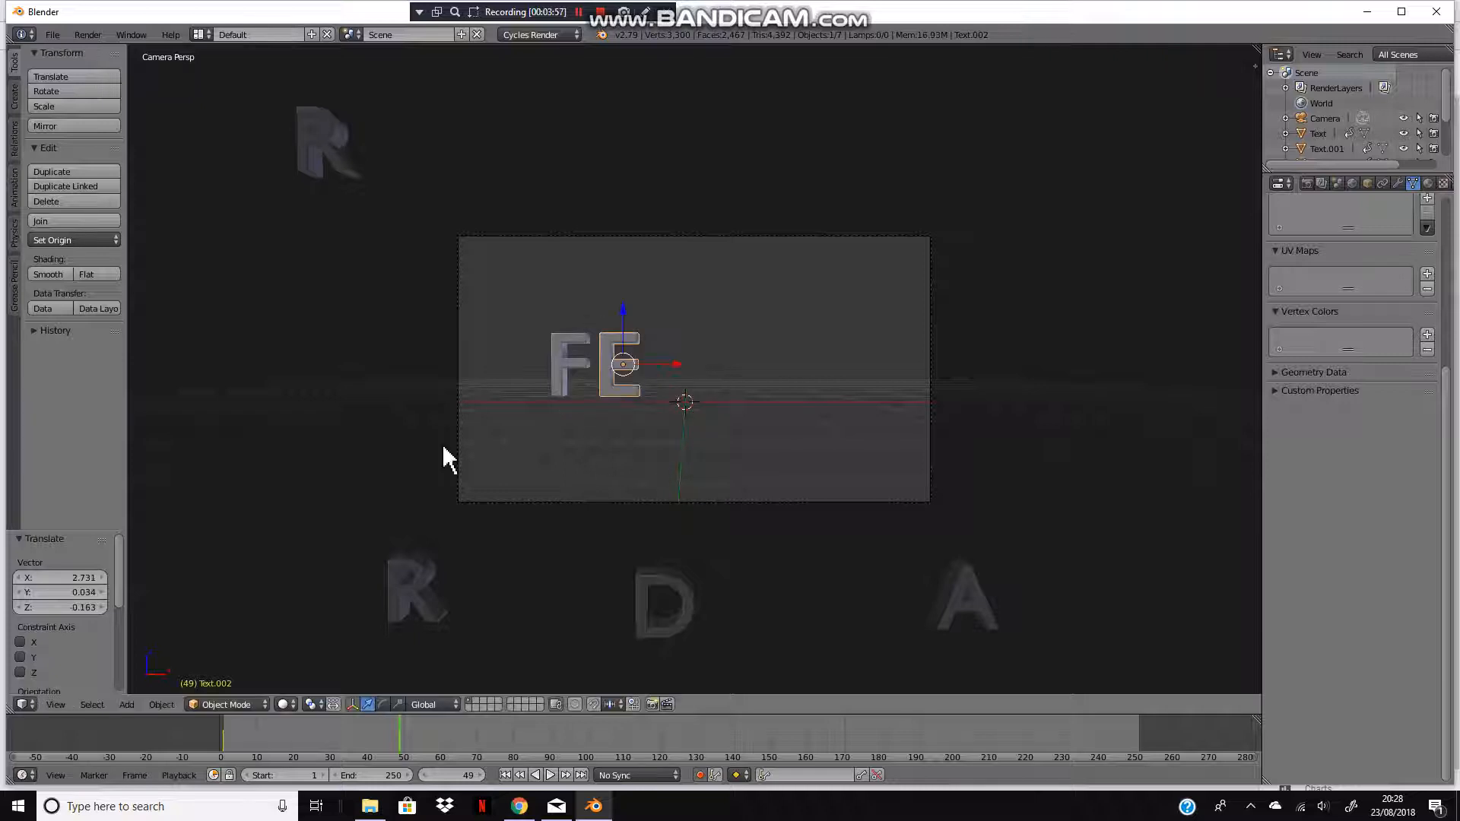
right_click(430, 589)
key(g)
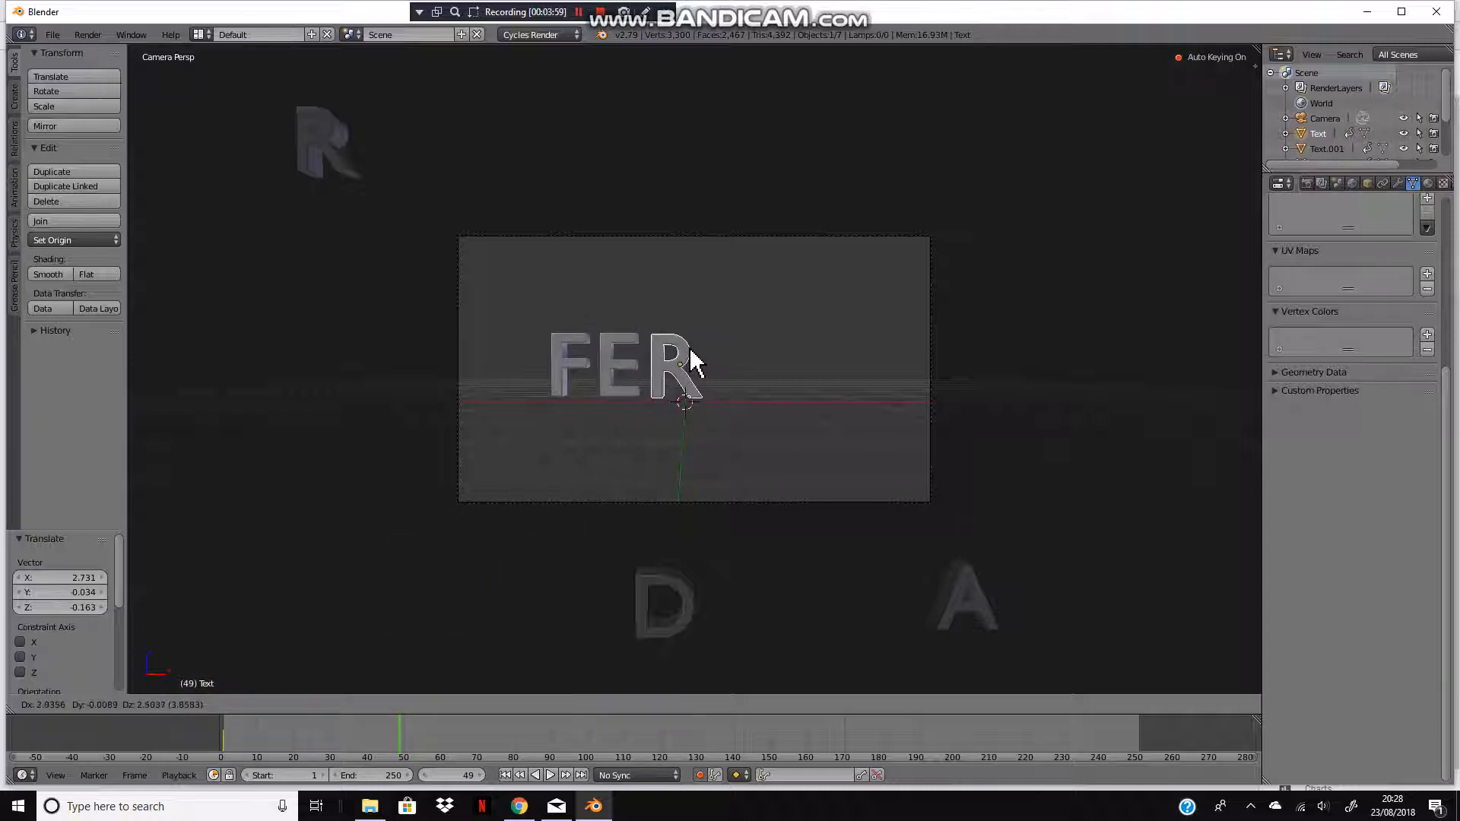
click(686, 362)
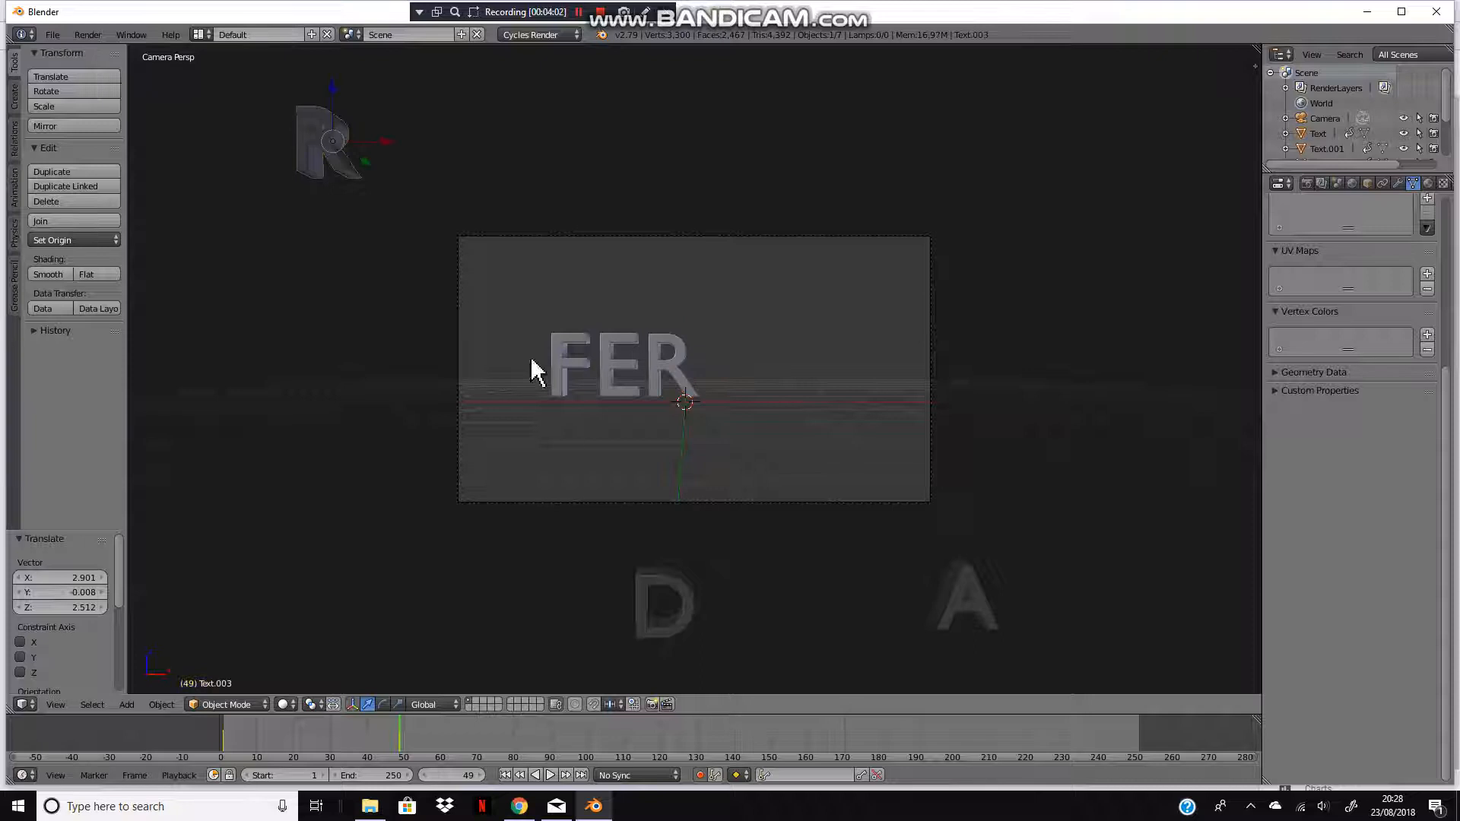
Step: Shift the upper R aside and move the D into the camera frame after the R
key(g)
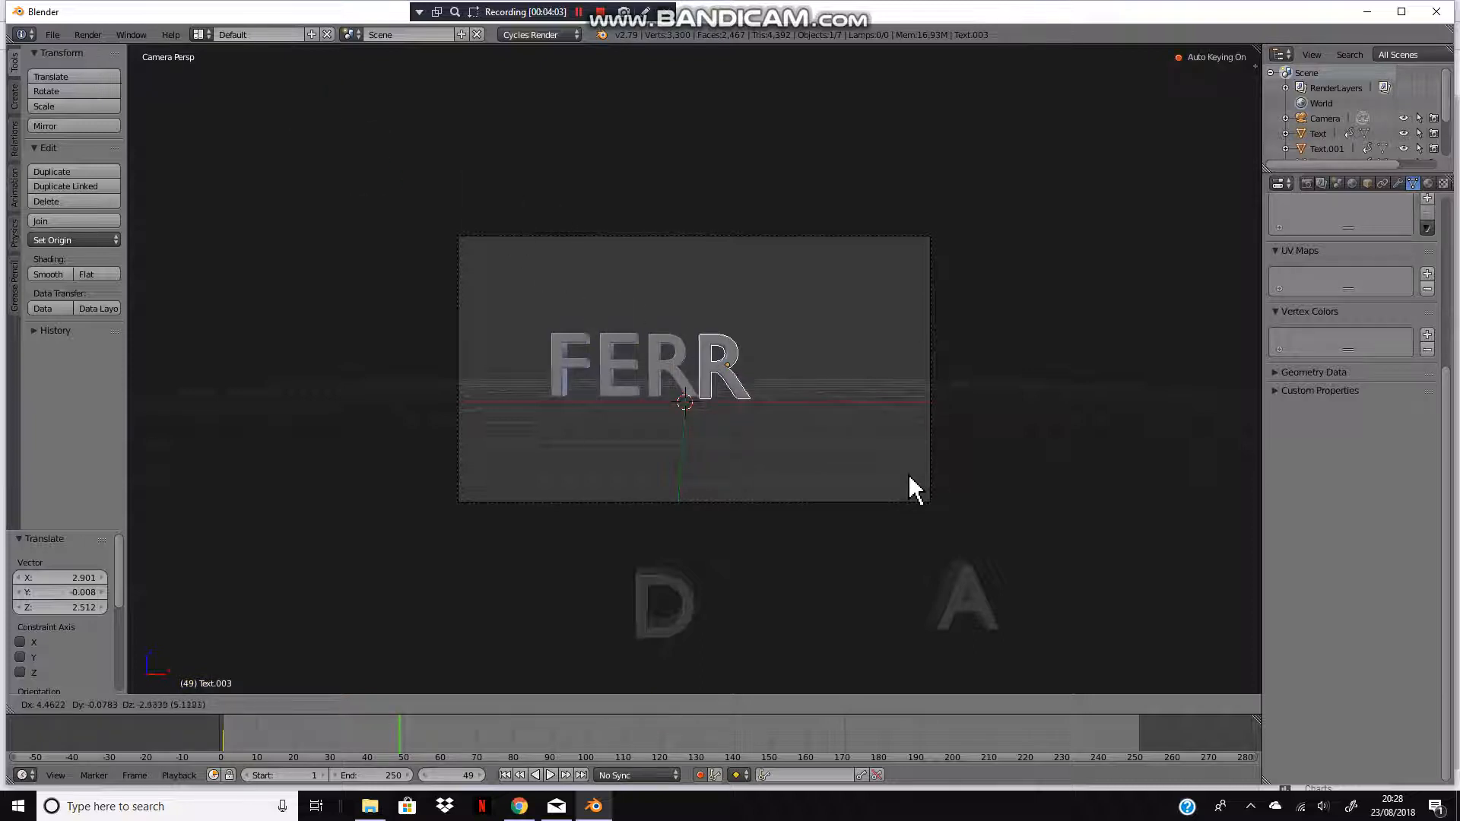
key(Escape)
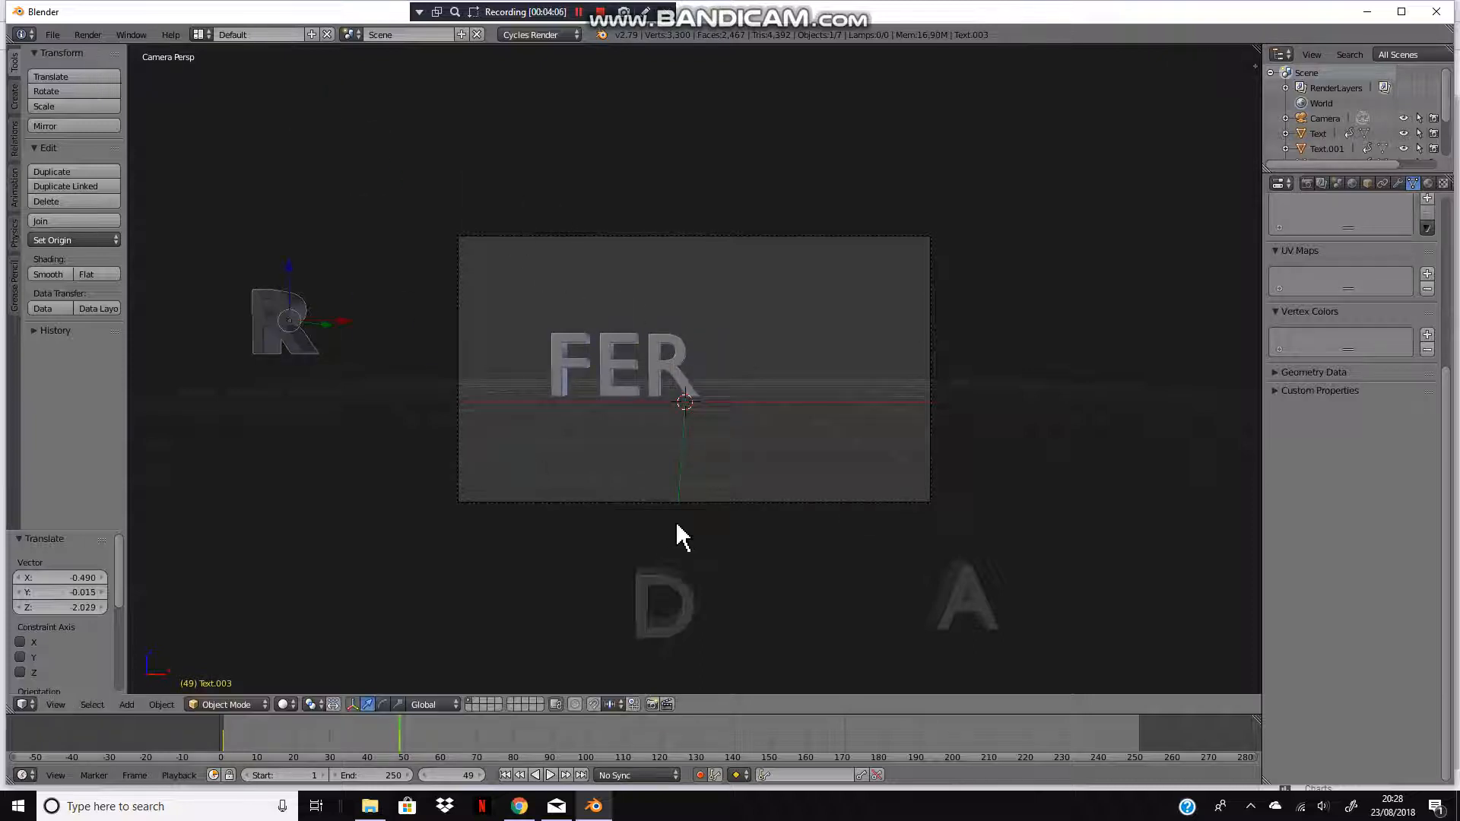
key(g)
click(661, 597)
key(g)
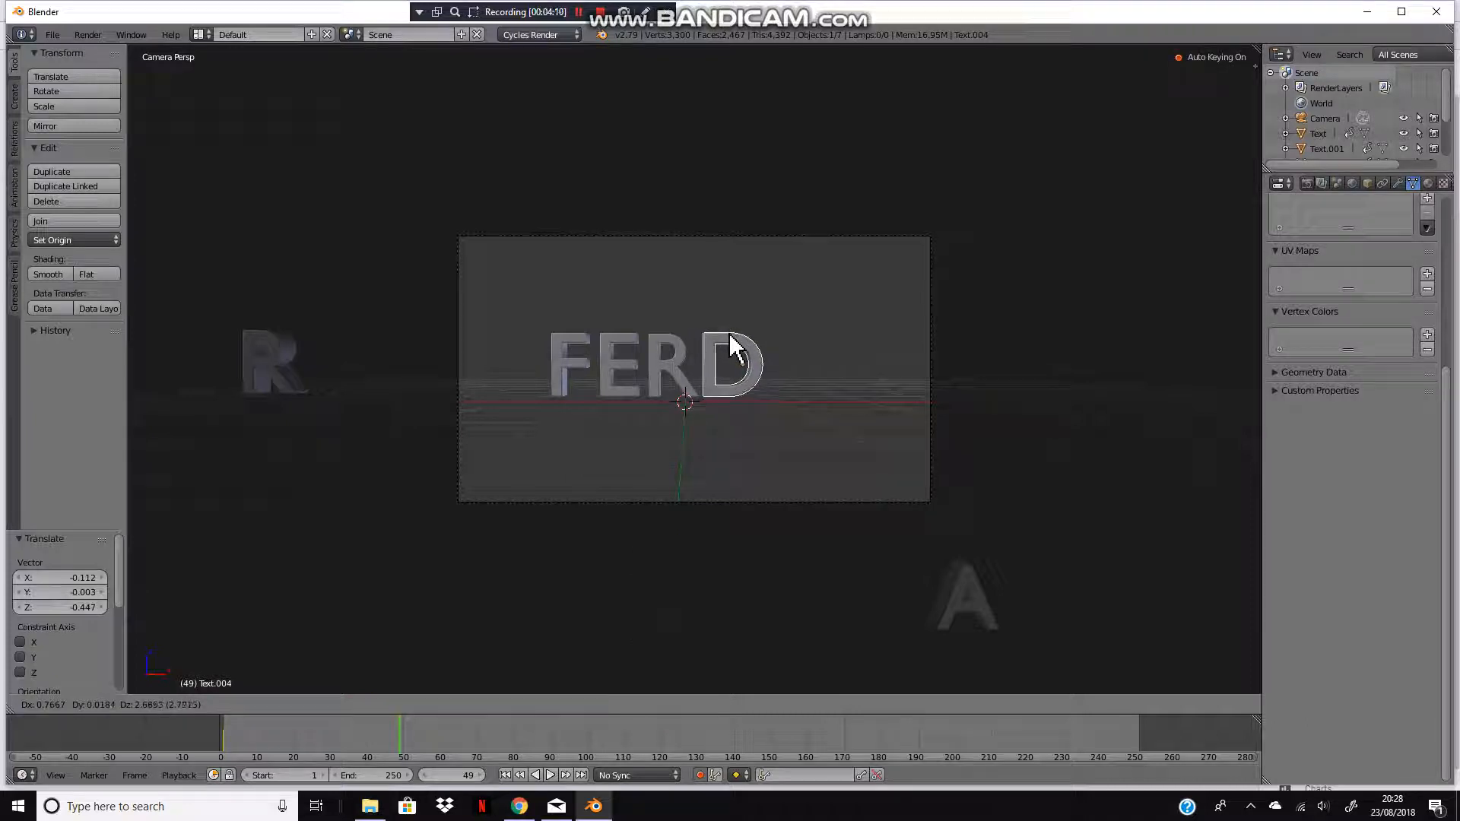
click(729, 350)
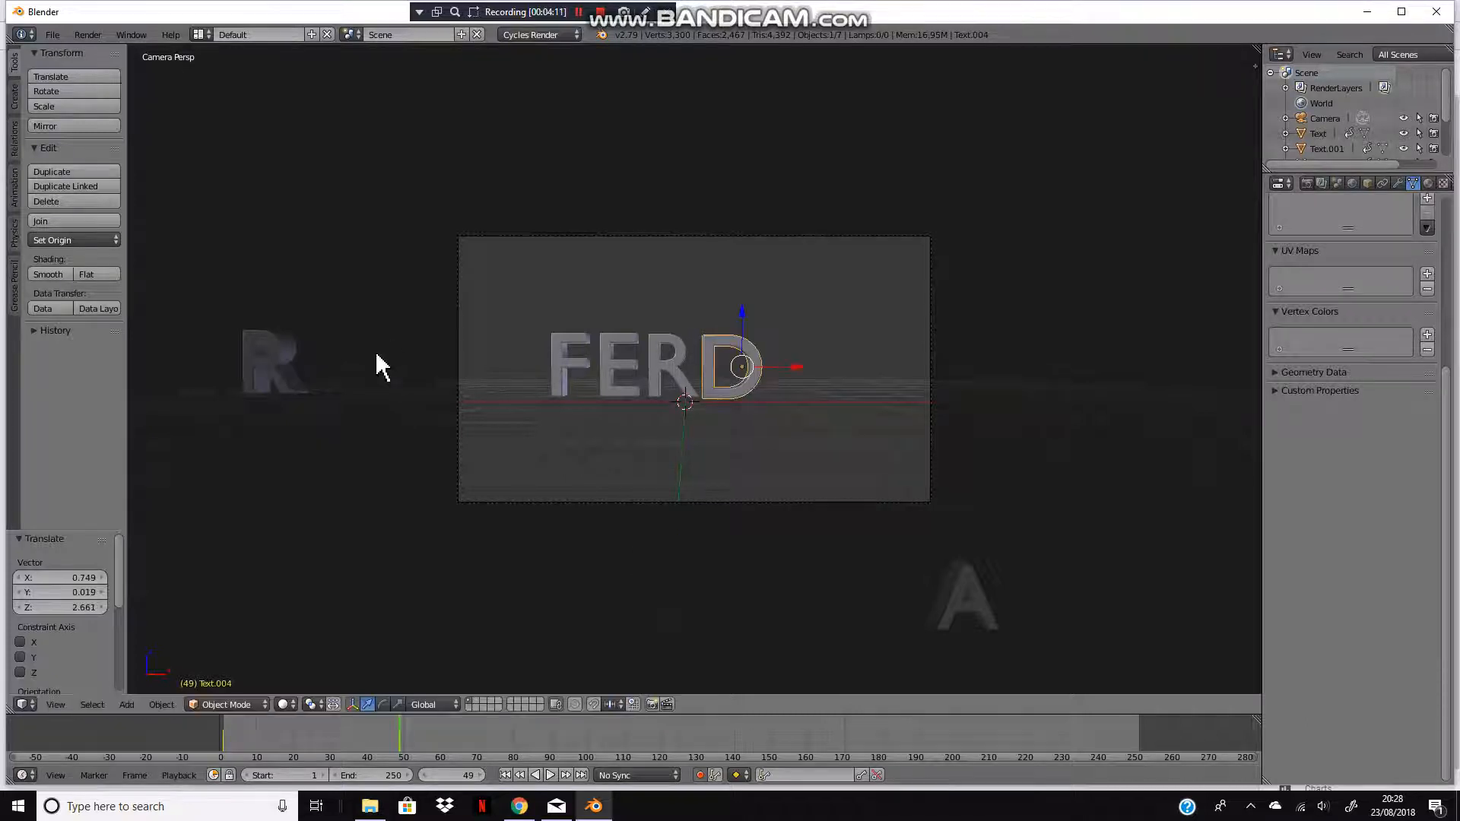
Step: Move the remaining R to the right side and bring the A into the frame after the D
key(g)
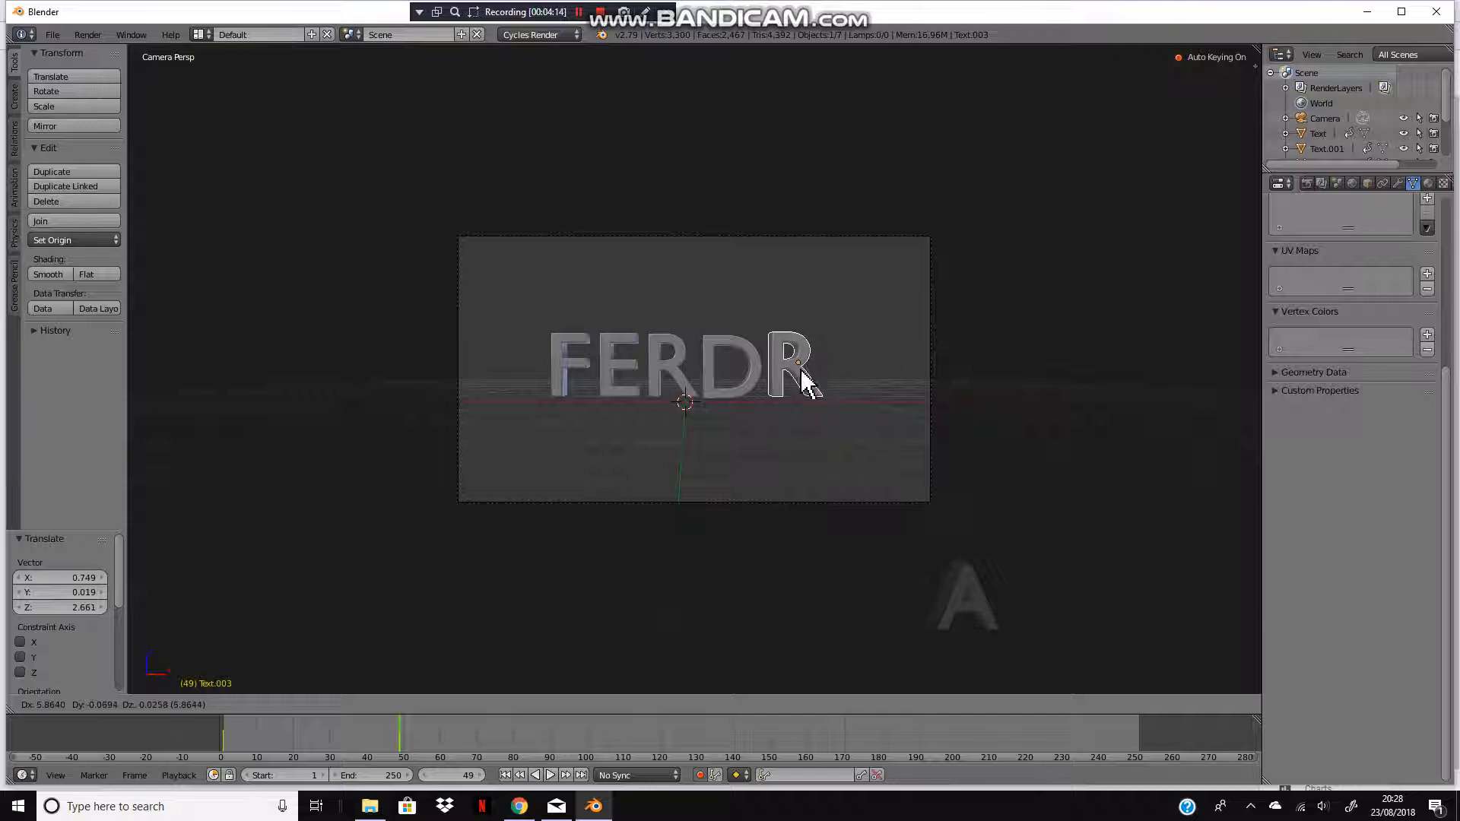
click(1037, 429)
key(g)
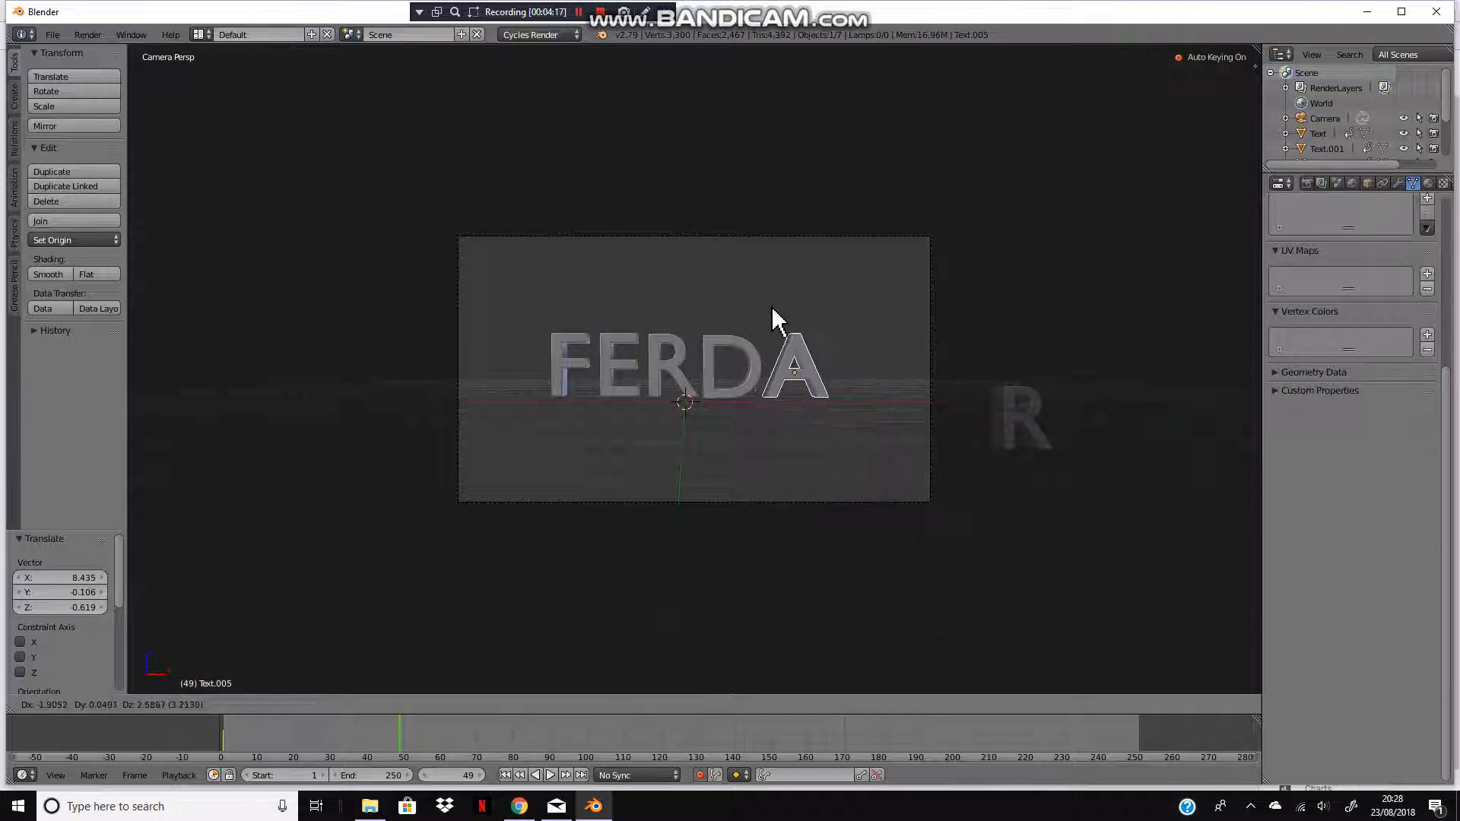
click(764, 323)
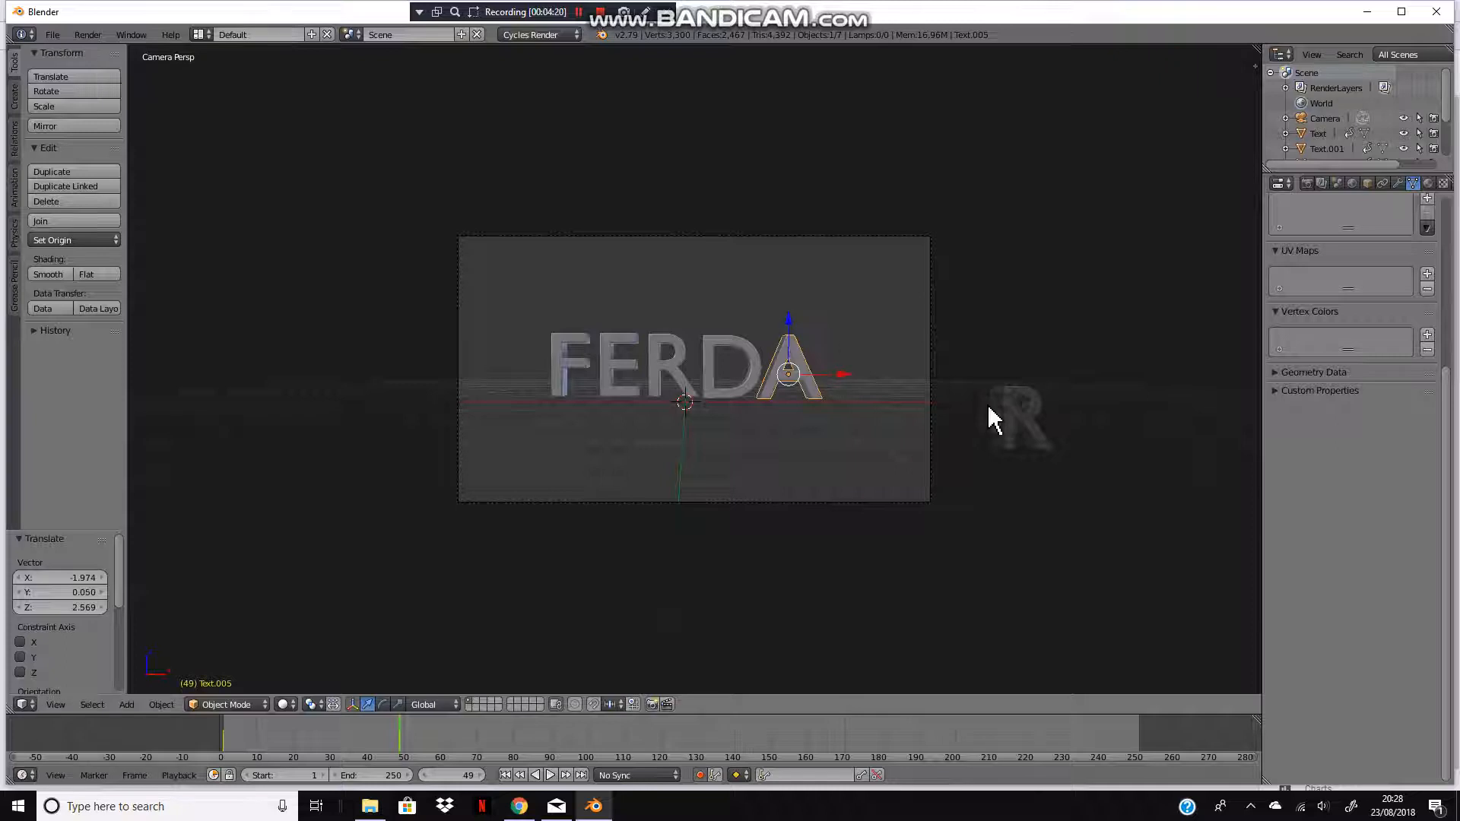
Step: Move the last R into the frame after the A to complete FERDAR, checking it from the camera view
key(g)
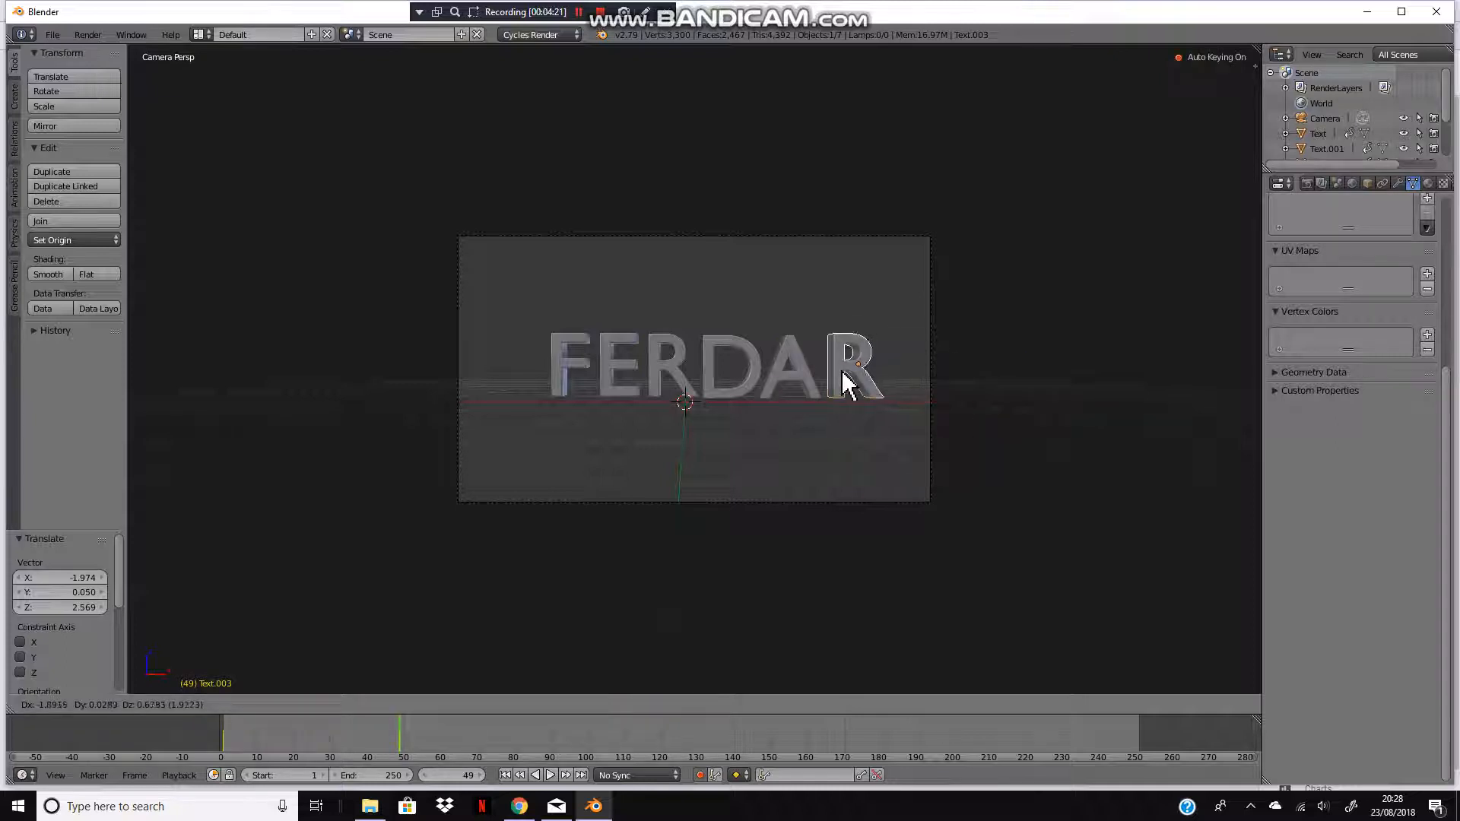
click(849, 385)
middle_drag(849, 386, 590, 388)
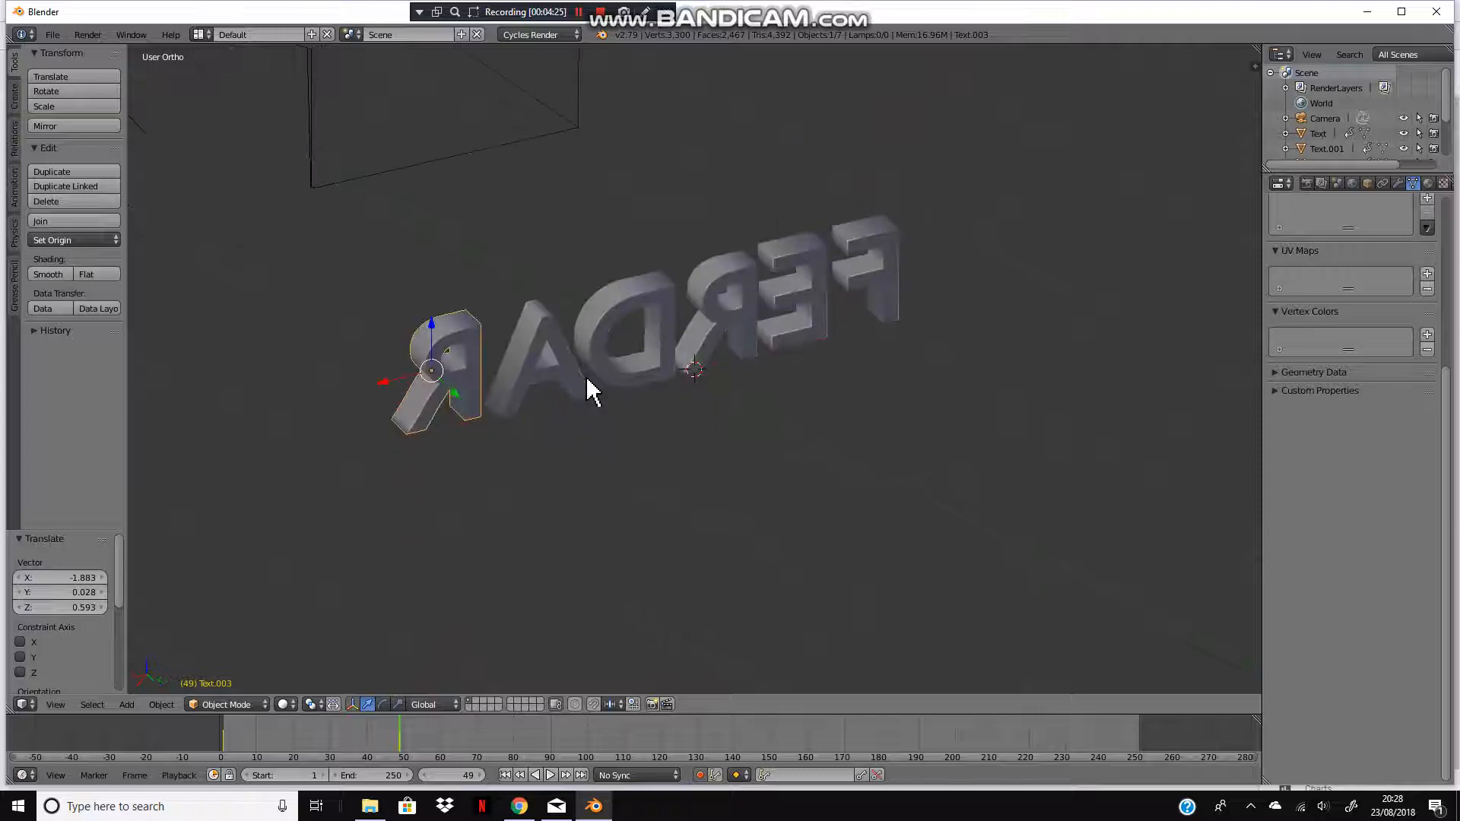
key(KP_0)
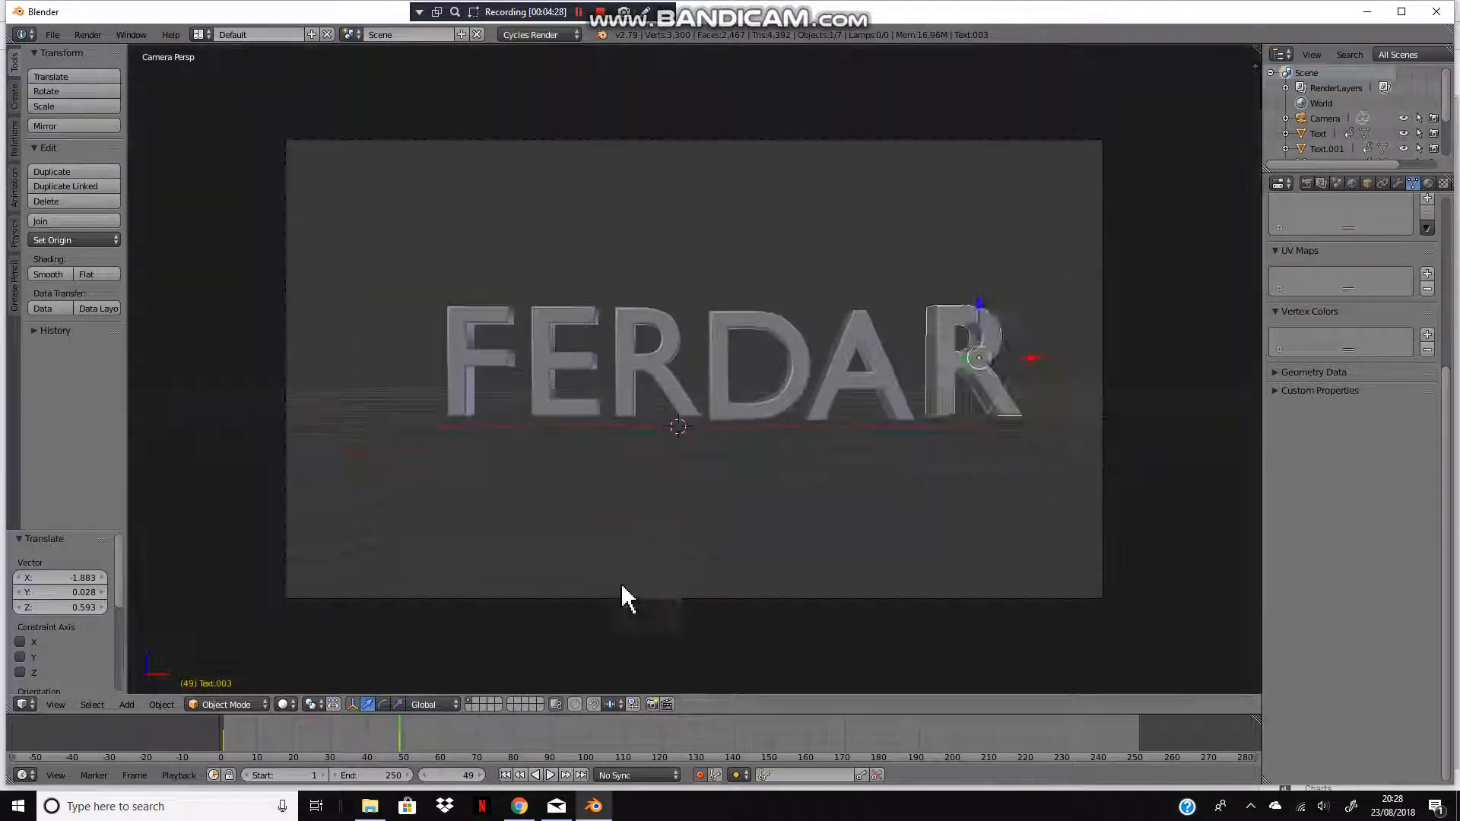
Step: Play the animation from the start and scrub the timeline to review the flying letters
key(a)
click(504, 775)
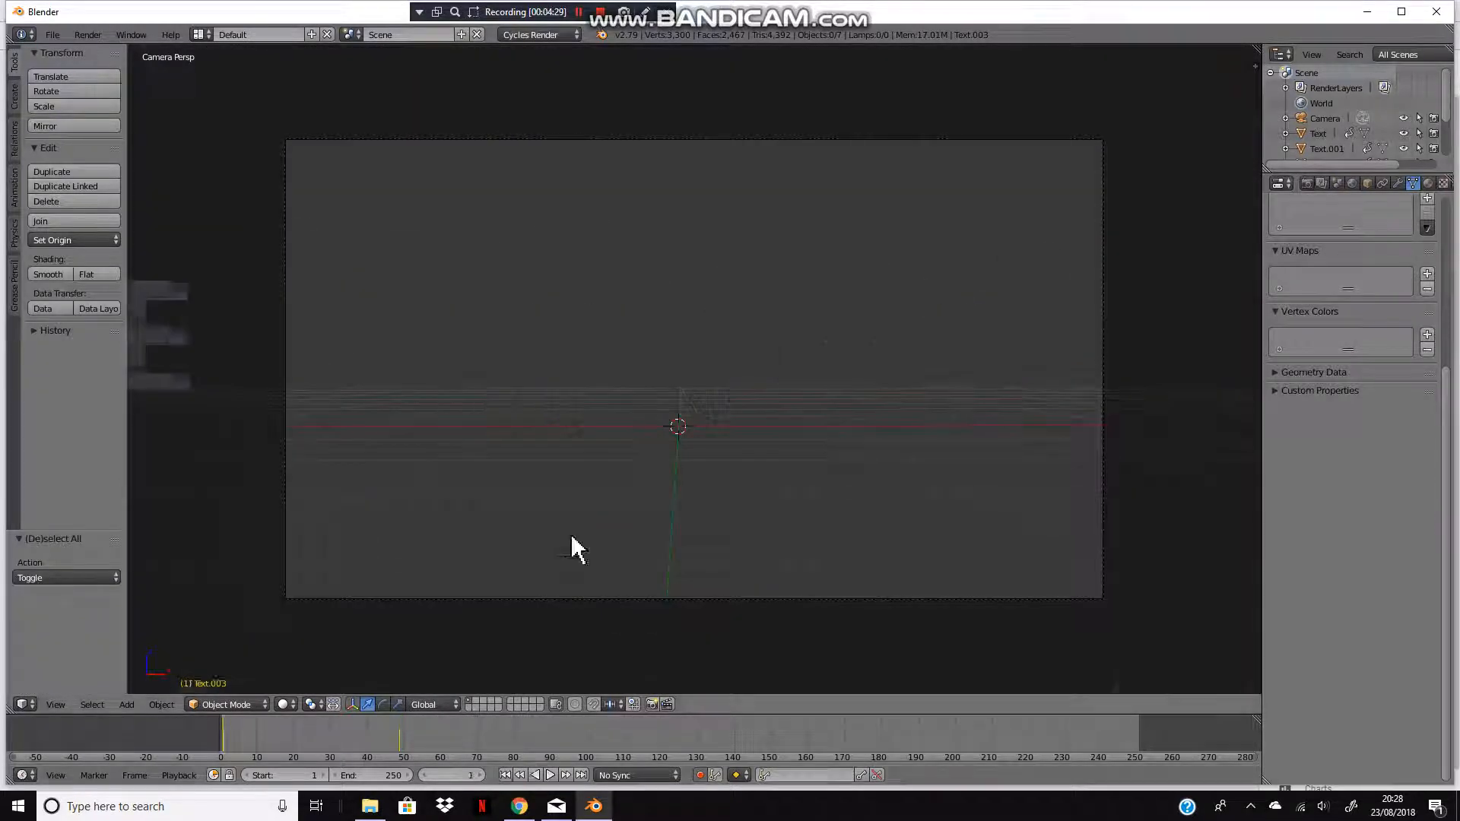
key(alt+a)
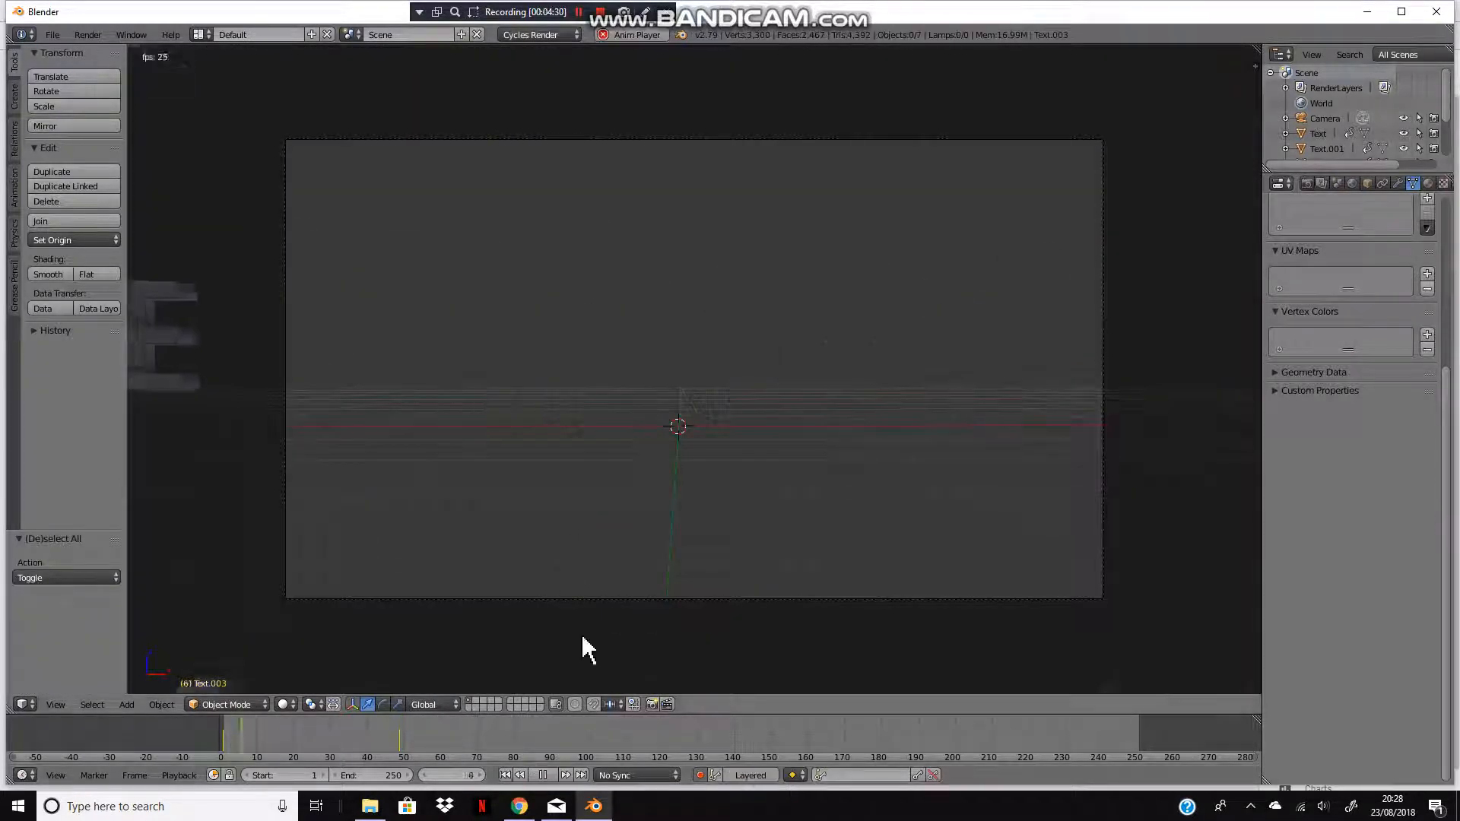
click(542, 775)
drag(335, 758, 282, 743)
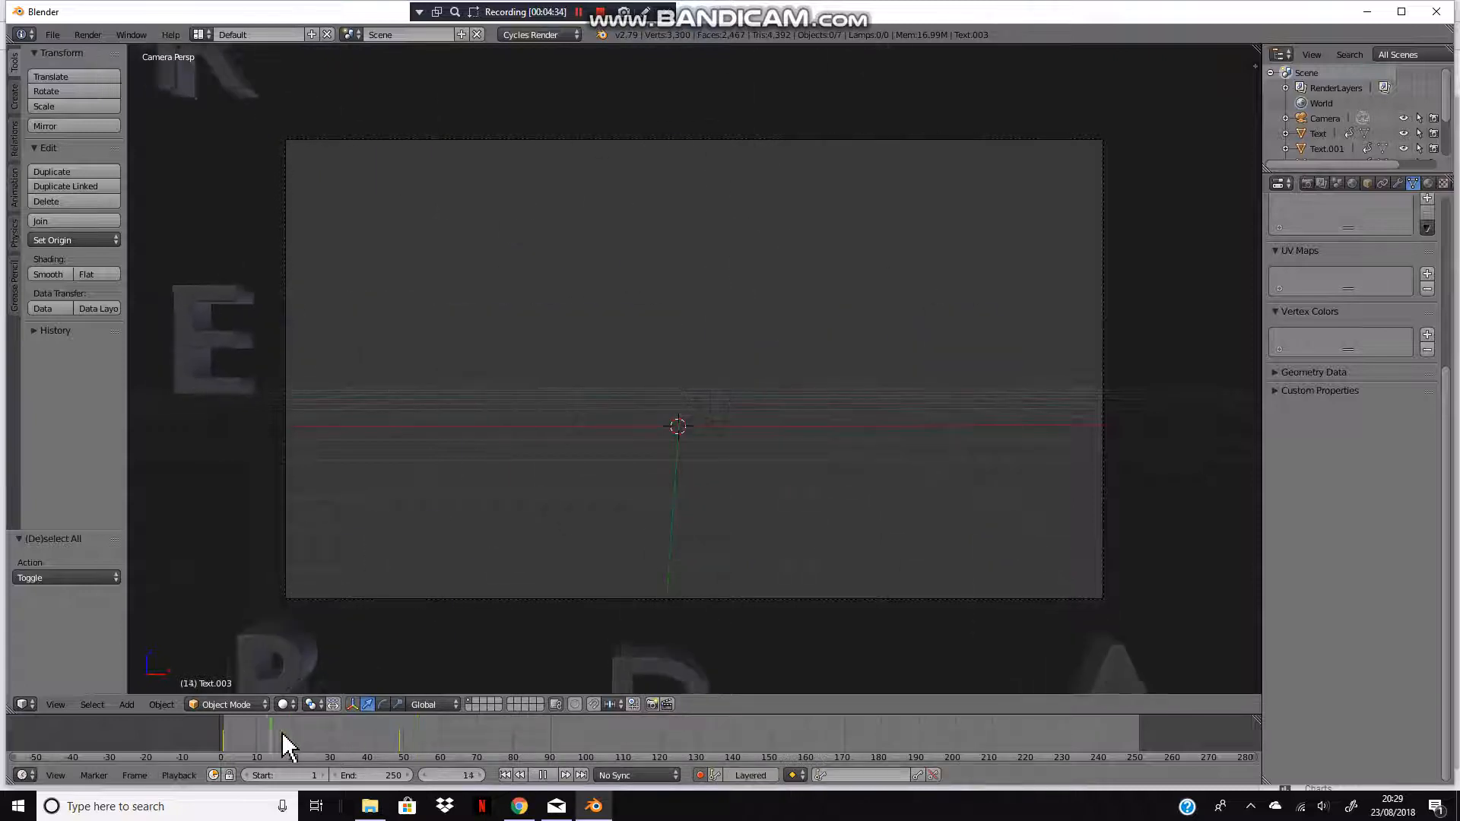
Step: Advance to frame 30 and move the F higher, rotating it about -86 degrees
click(482, 778)
click(482, 779)
click(482, 778)
click(482, 778)
click(482, 778)
click(482, 778)
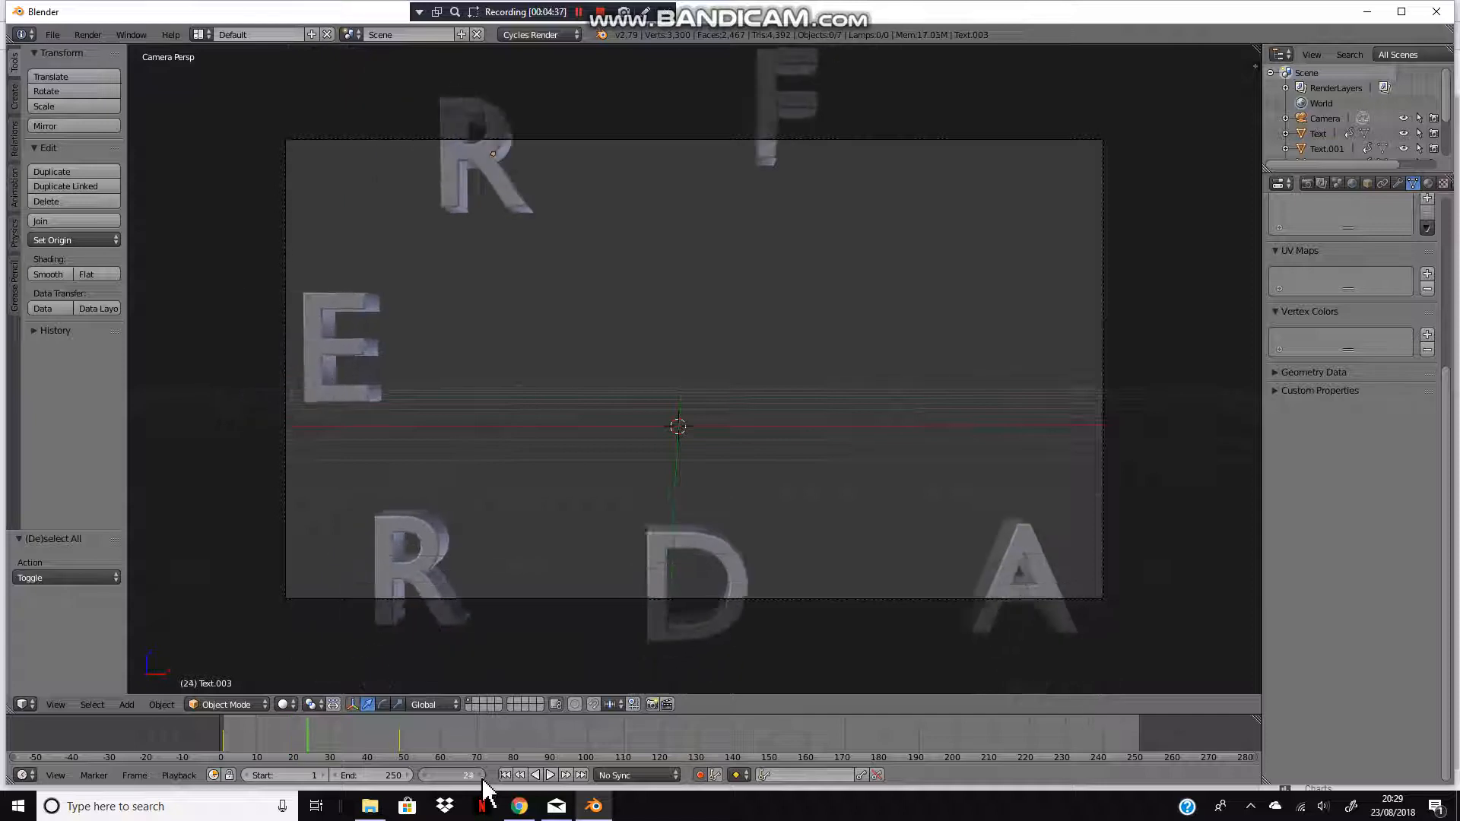
click(482, 778)
click(483, 779)
click(482, 779)
click(482, 779)
click(482, 779)
click(482, 779)
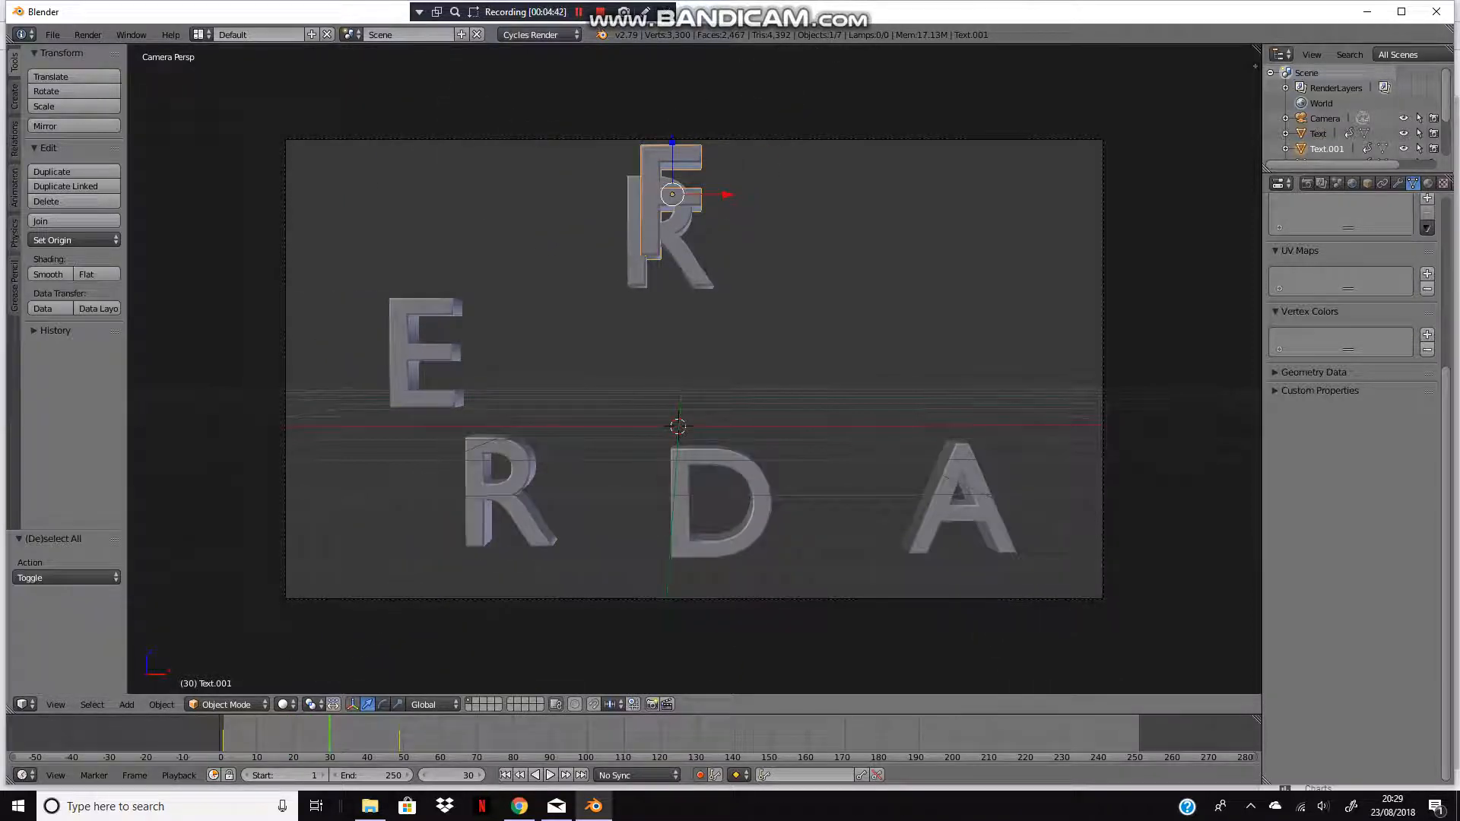
key(g)
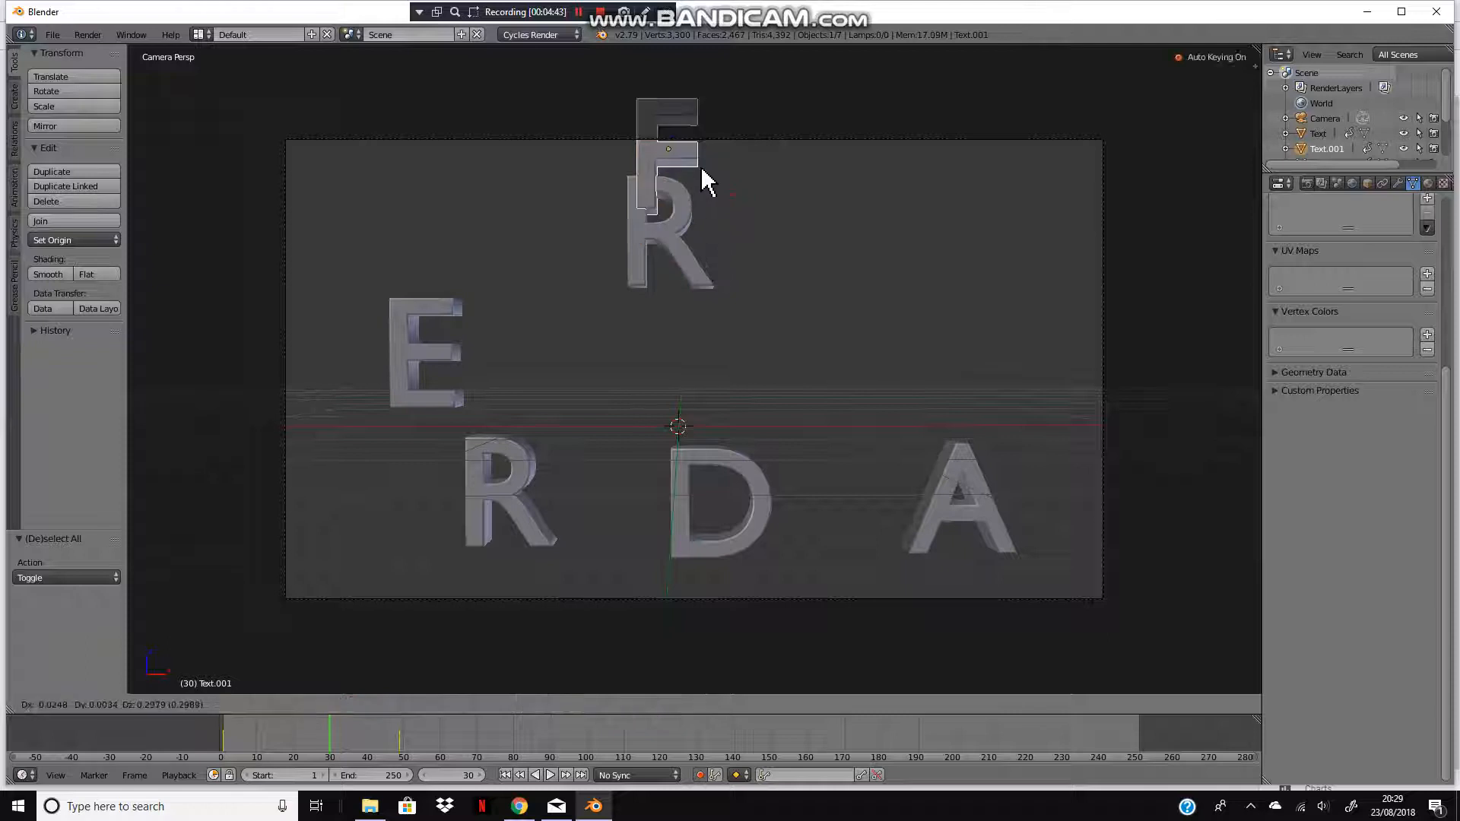
click(707, 126)
click(651, 95)
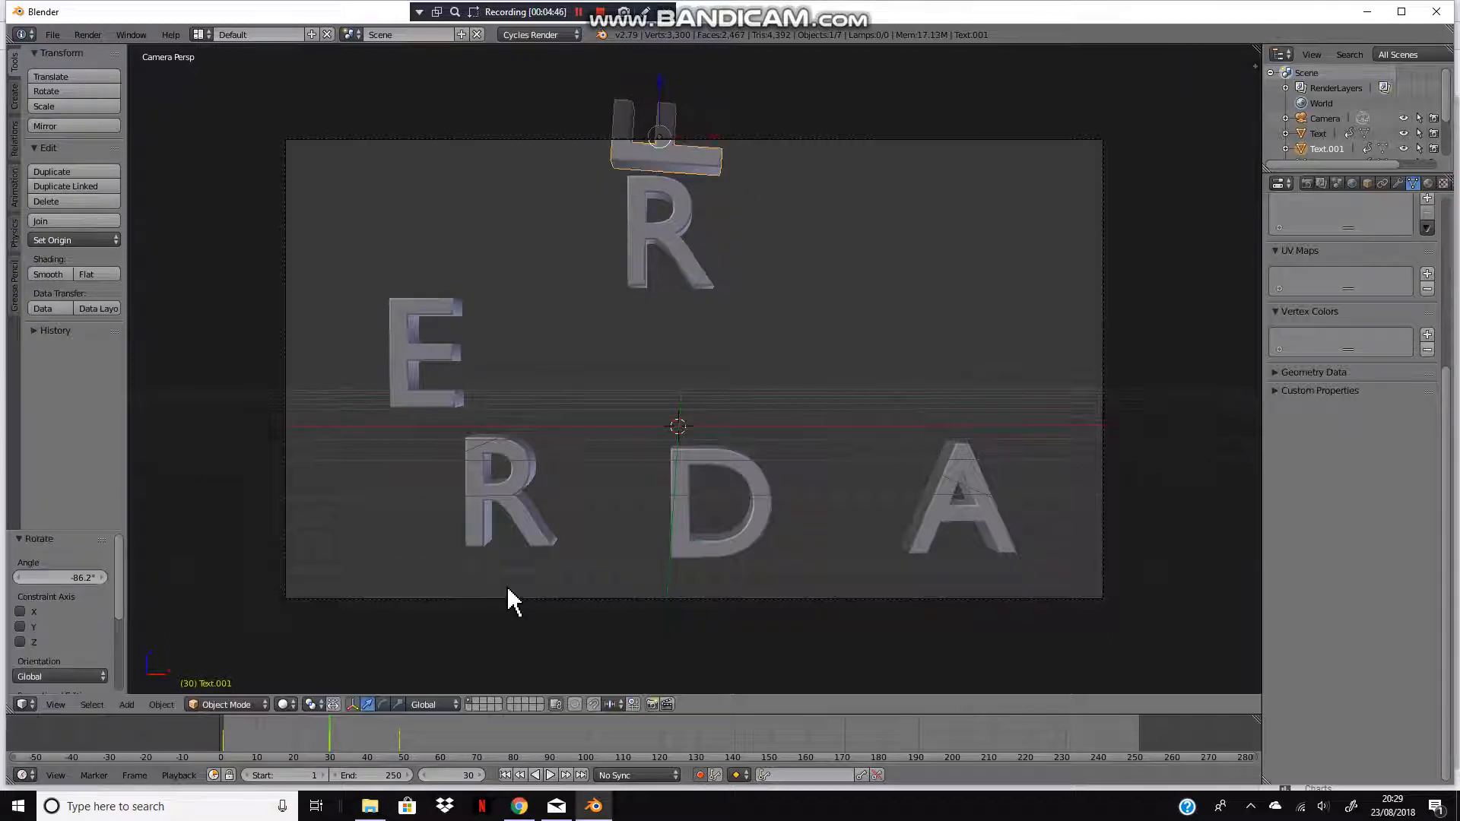
Step: Play to frame 39 and rotate the F about -54 degrees
key(alt+a)
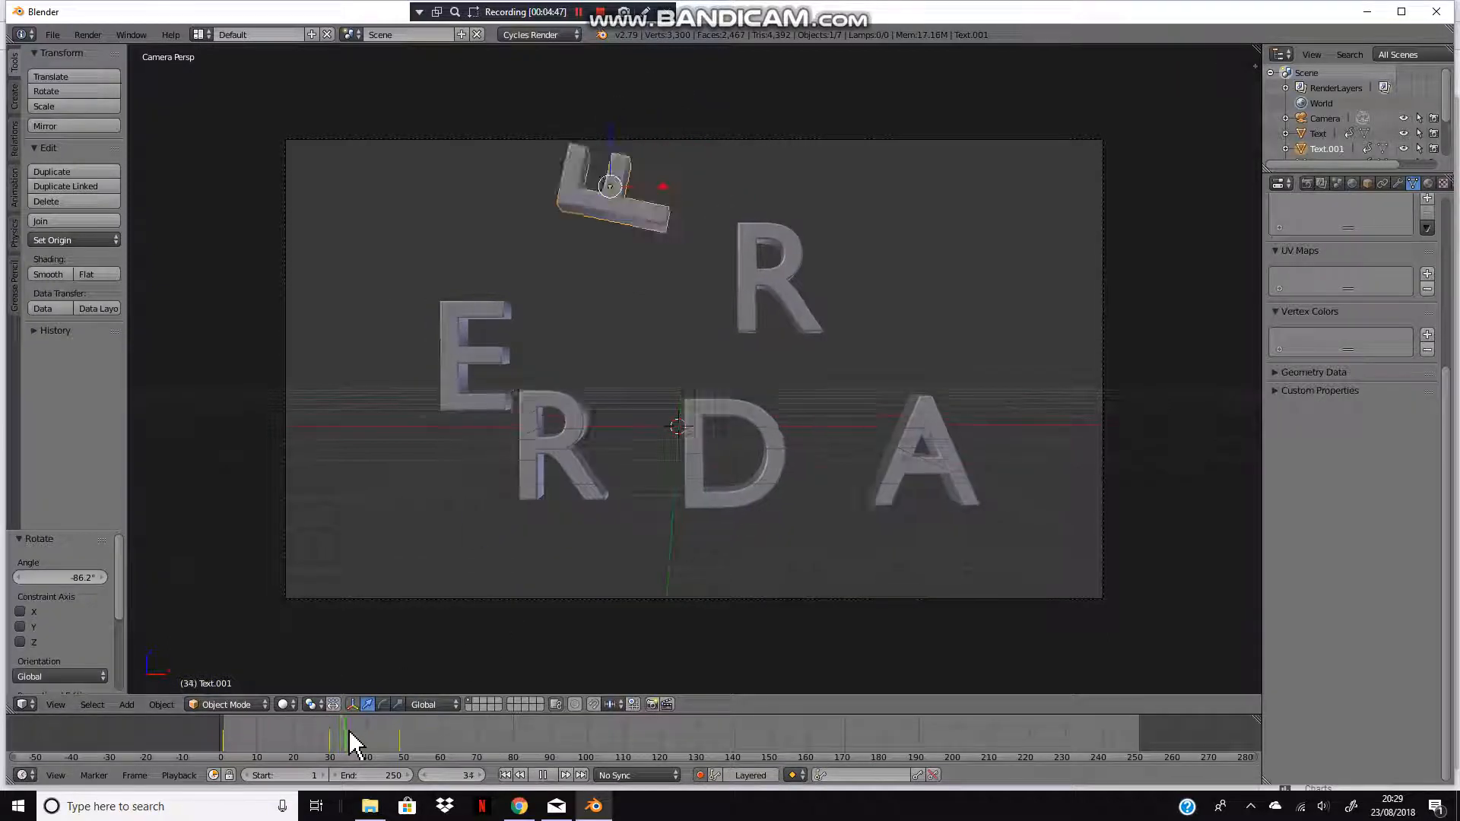
key(alt+a)
key(r)
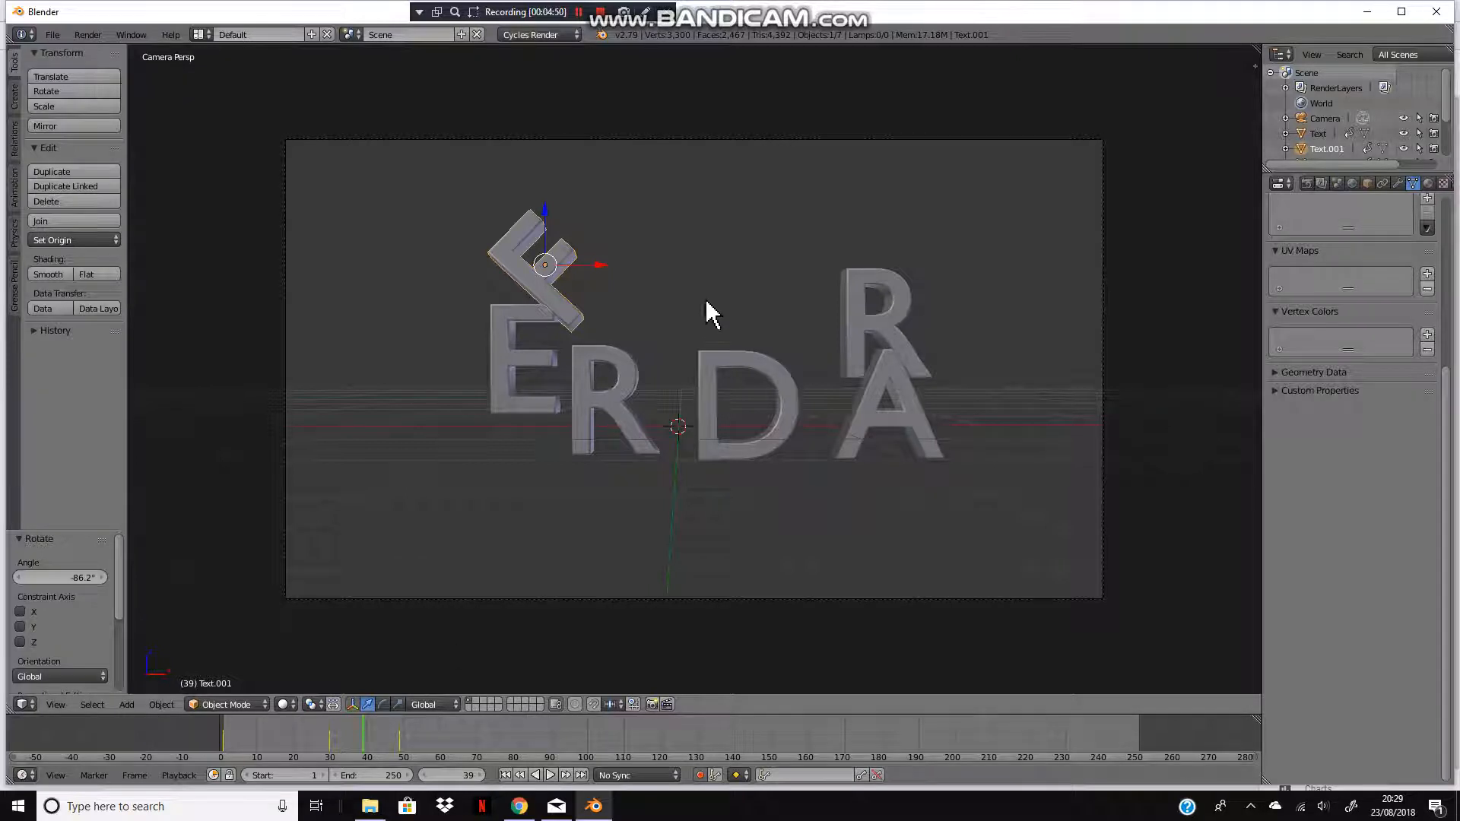
click(578, 186)
key(alt+a)
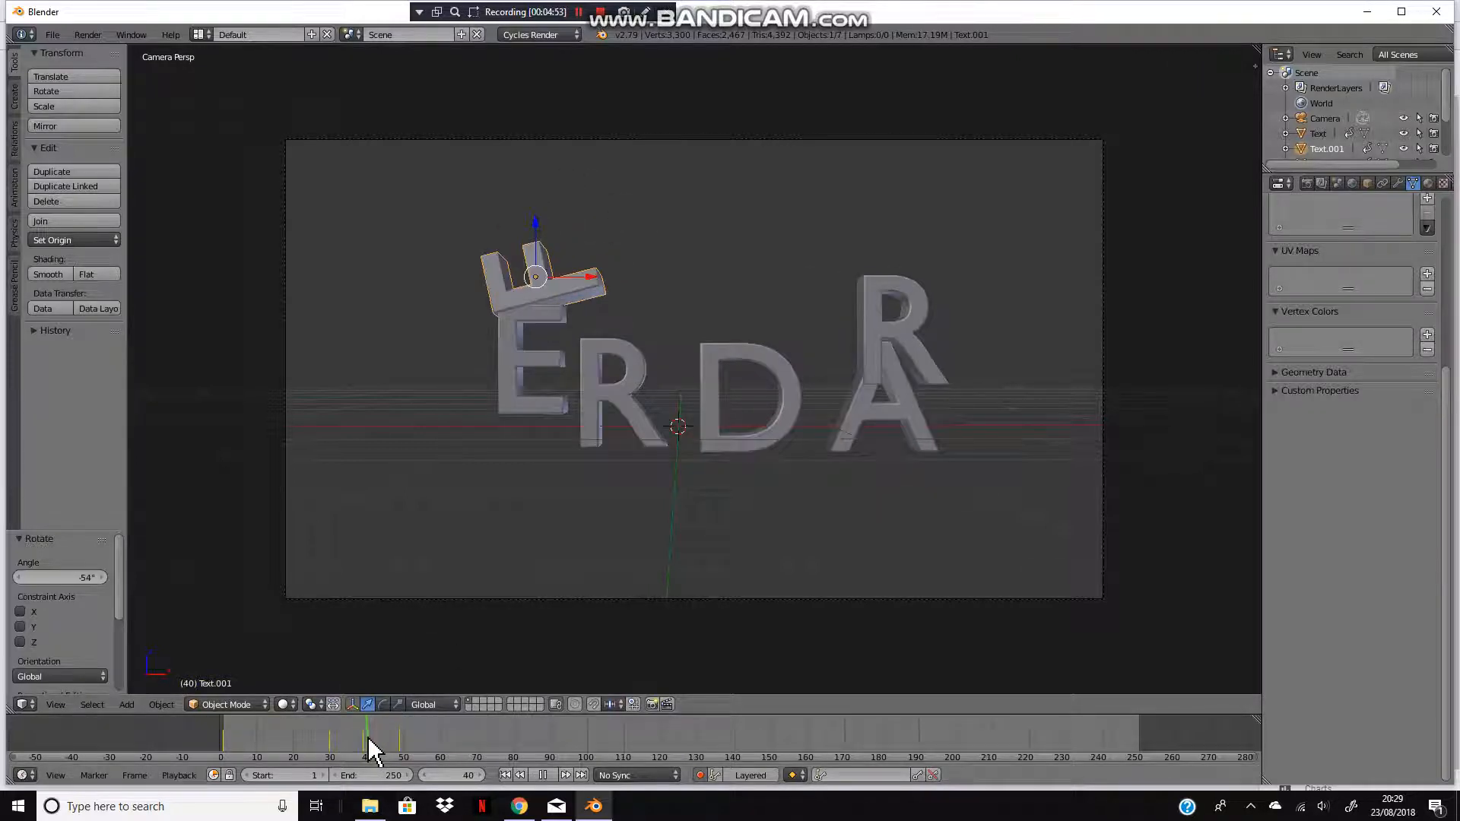
key(alt+a)
key(g)
click(590, 293)
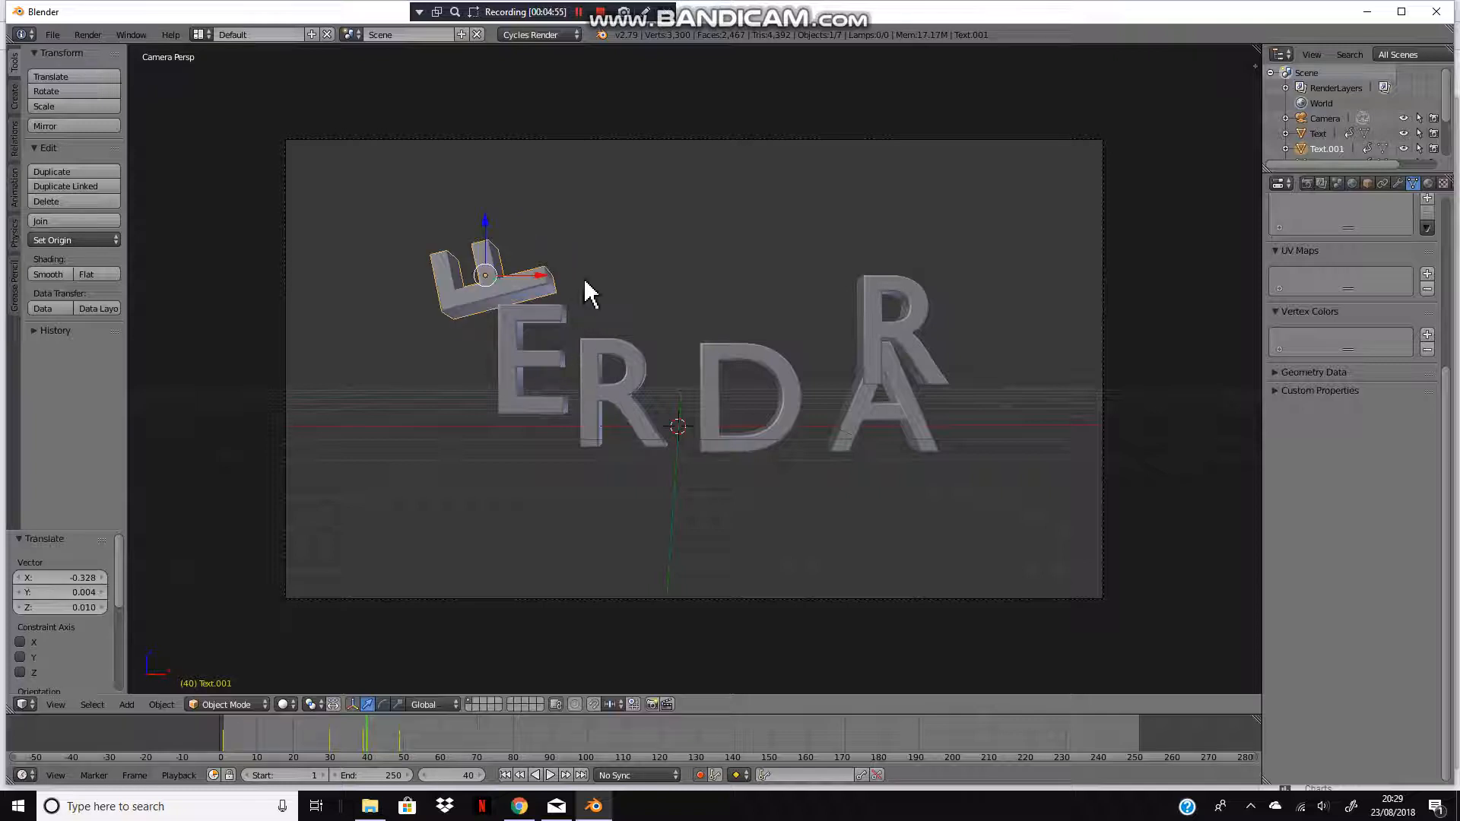
key(ctrl+z)
key(ctrl+z)
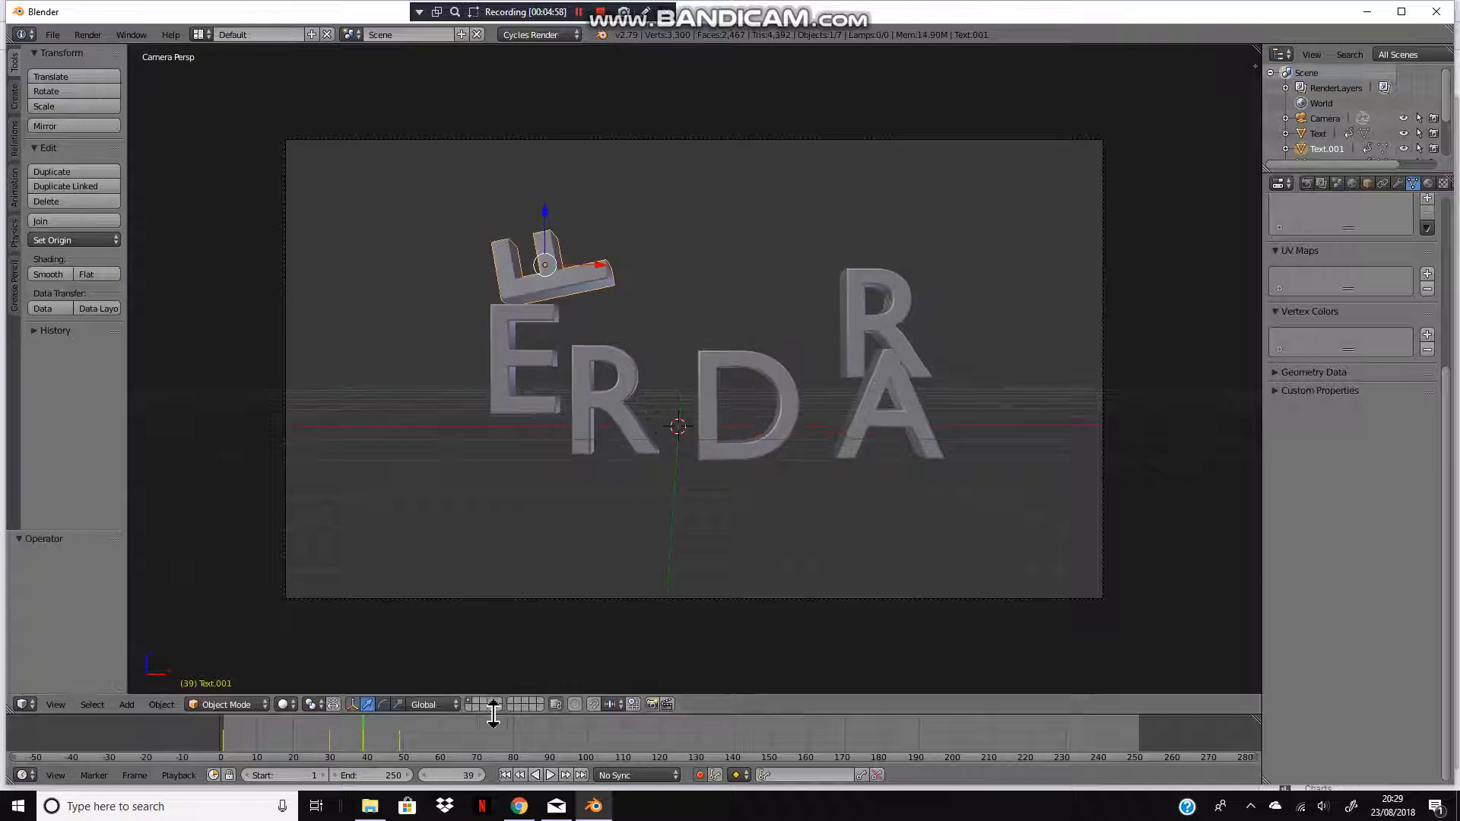
Step: Move the F slightly left and tilt it a few degrees at frame 39
key(g)
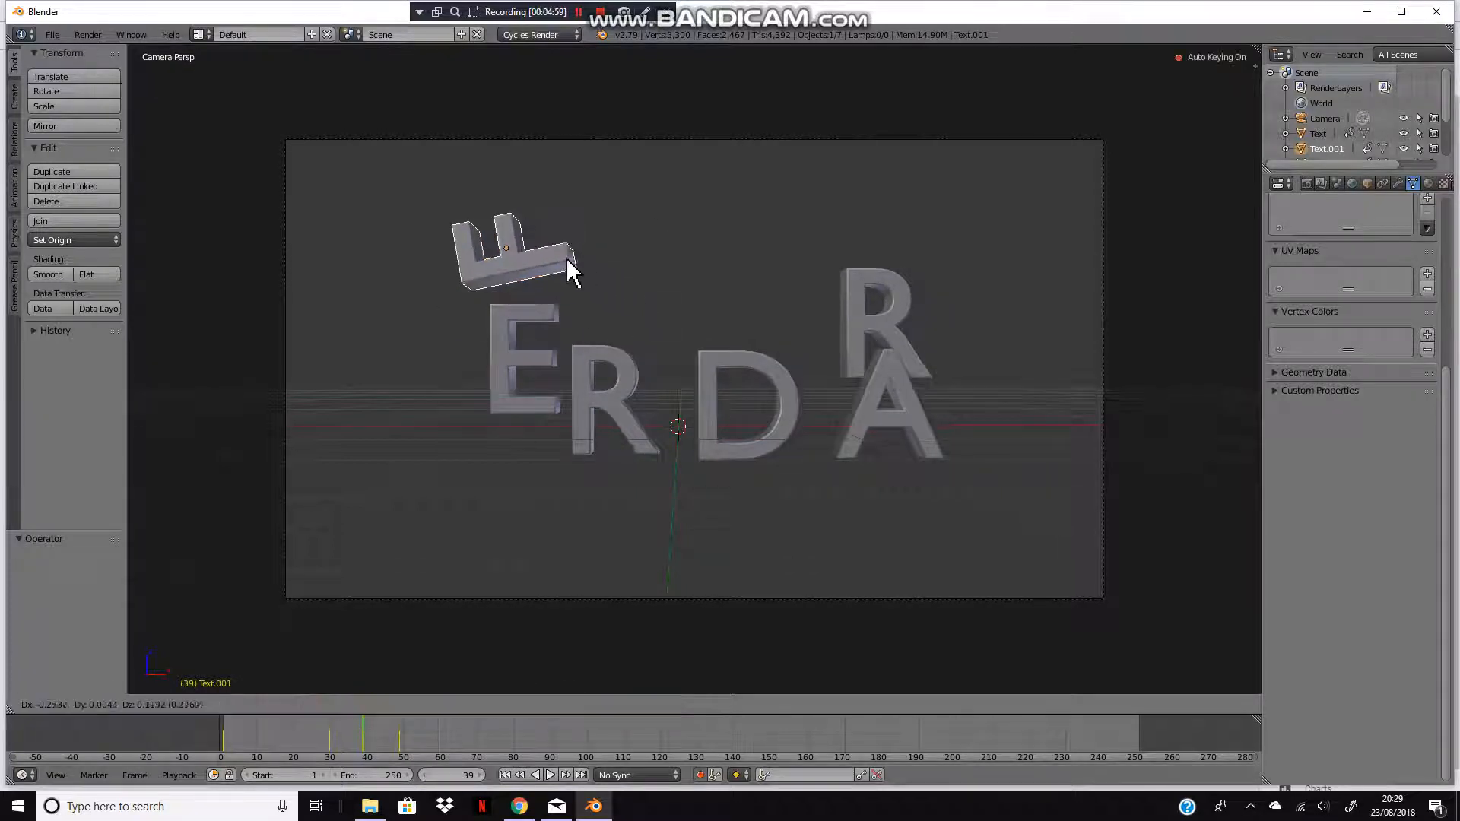
click(547, 276)
key(r)
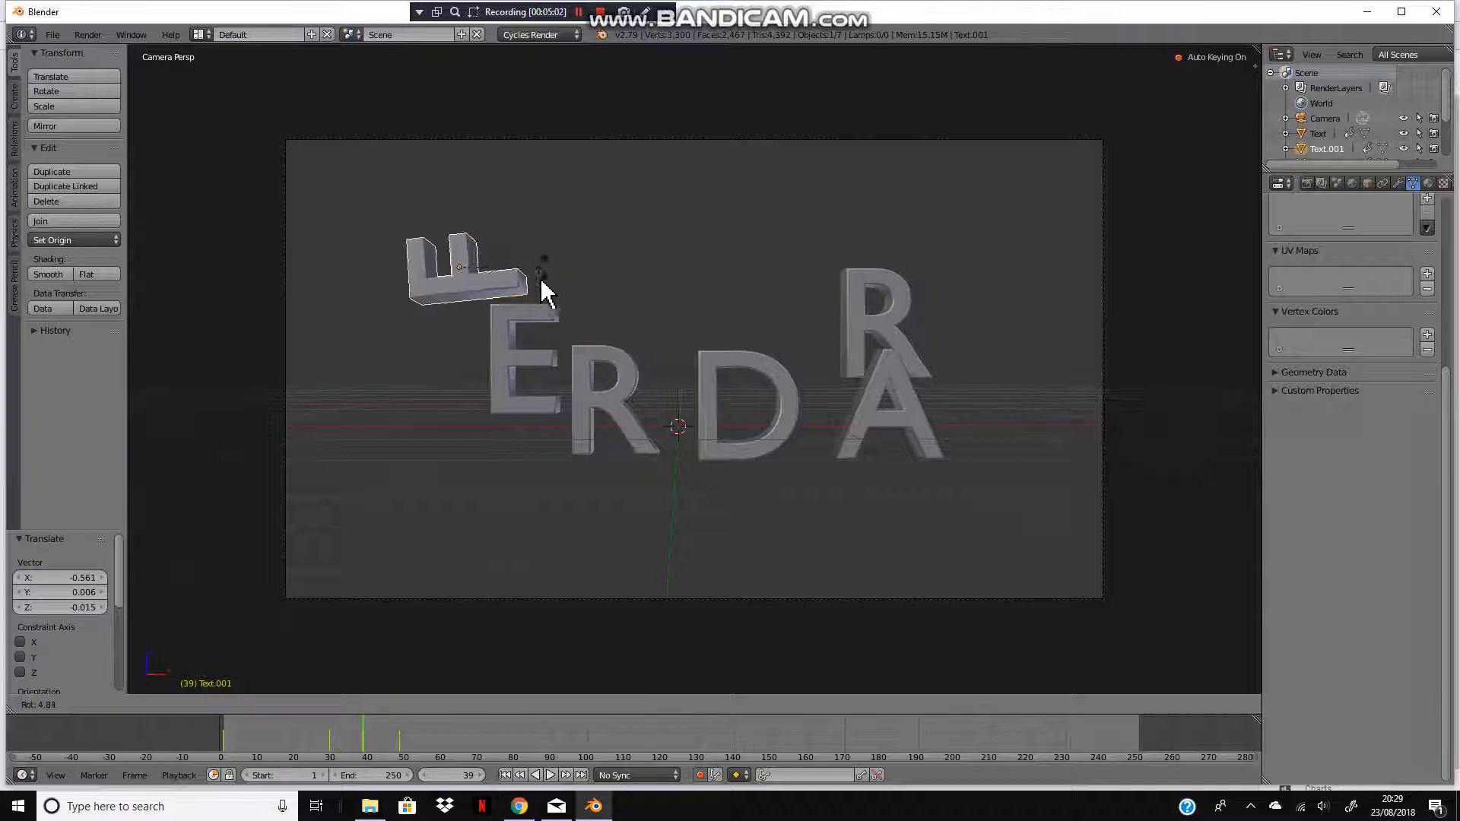
click(541, 287)
Step: Play to frame 42 and rotate the F about -57 degrees toward upright
key(alt+a)
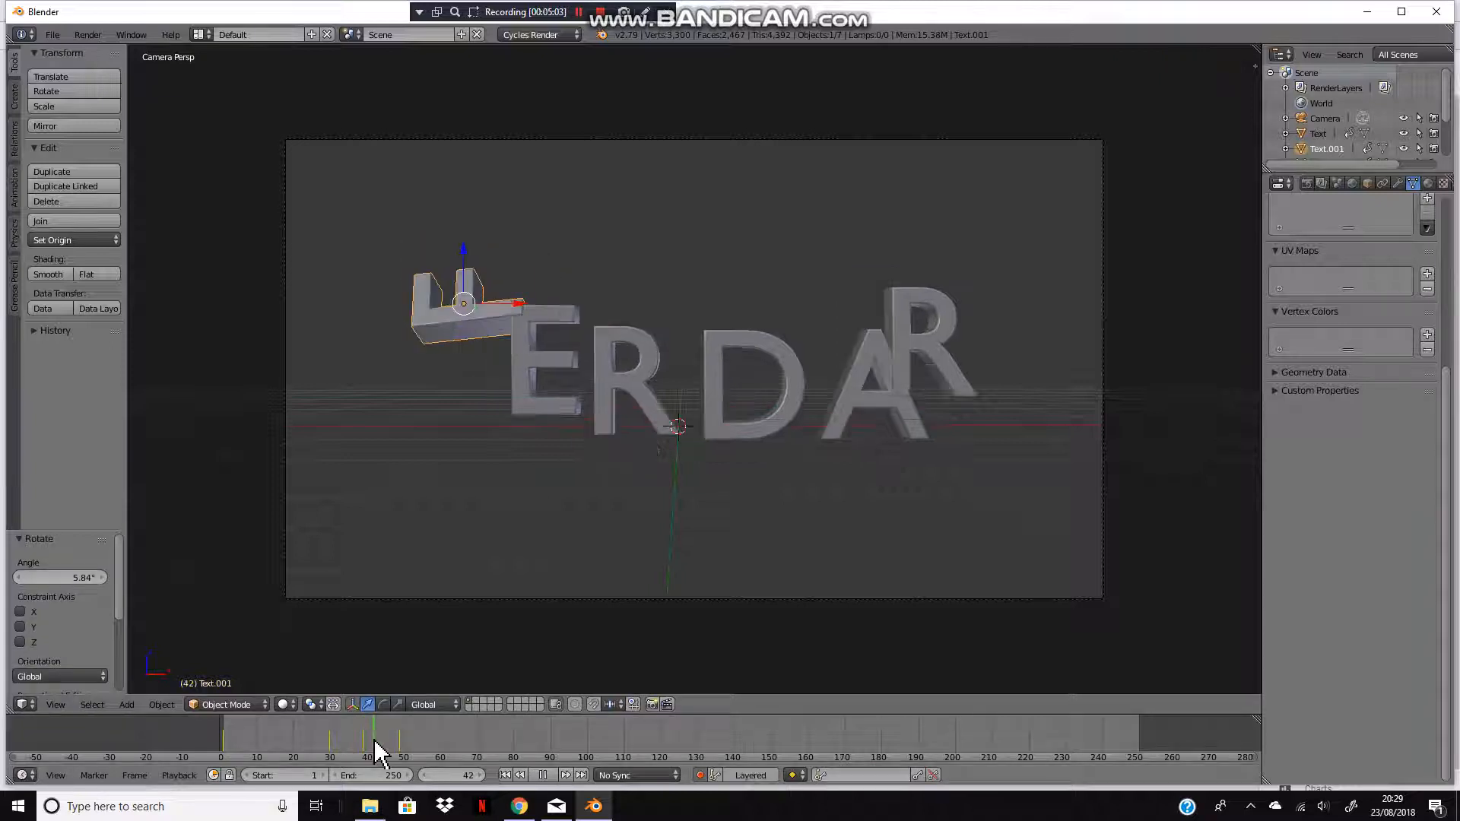
key(alt+a)
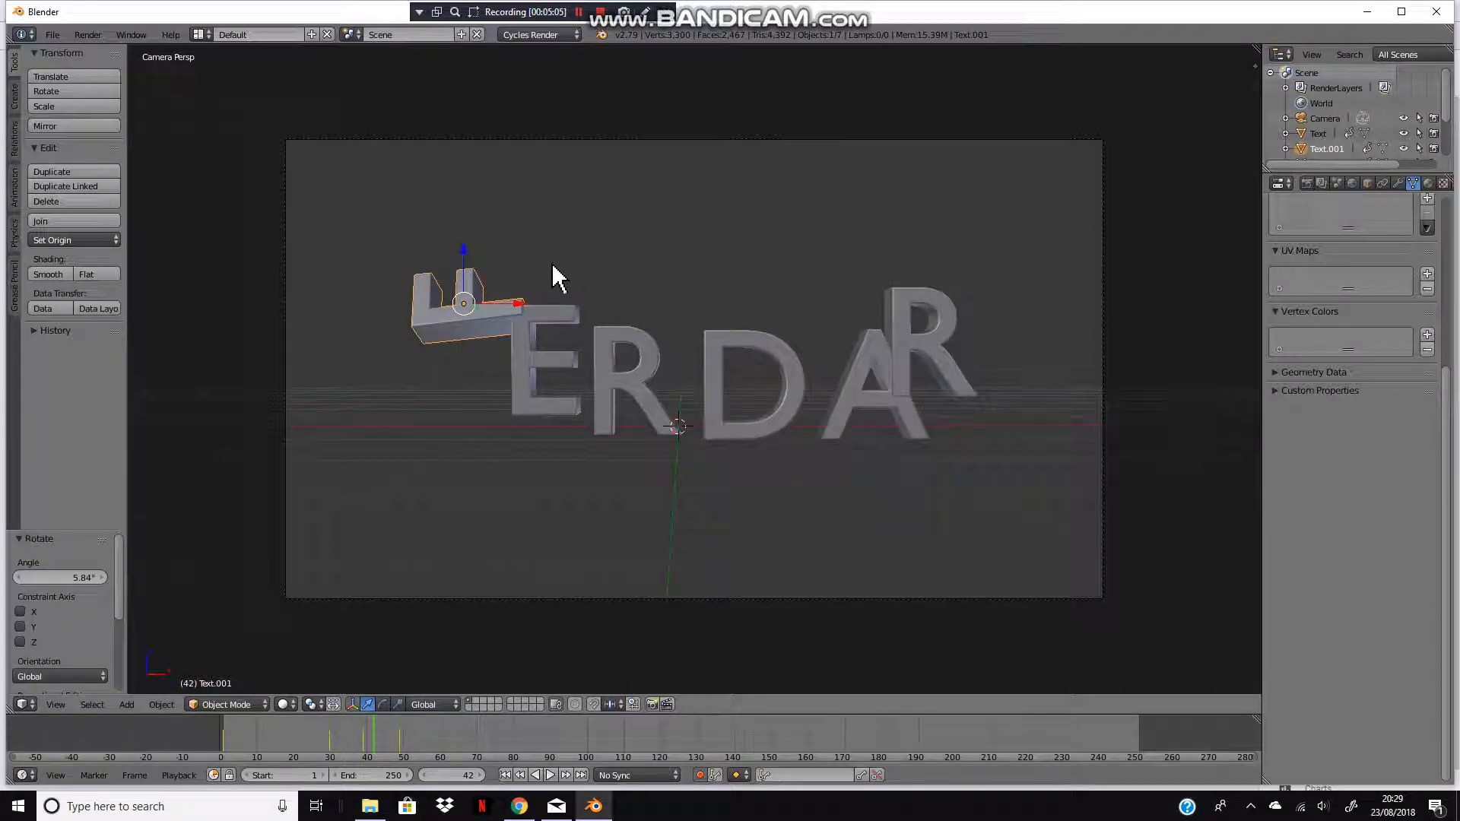
key(r)
click(476, 238)
Step: Play the animation back from the start and scrub the timeline to review it
drag(369, 728, 408, 740)
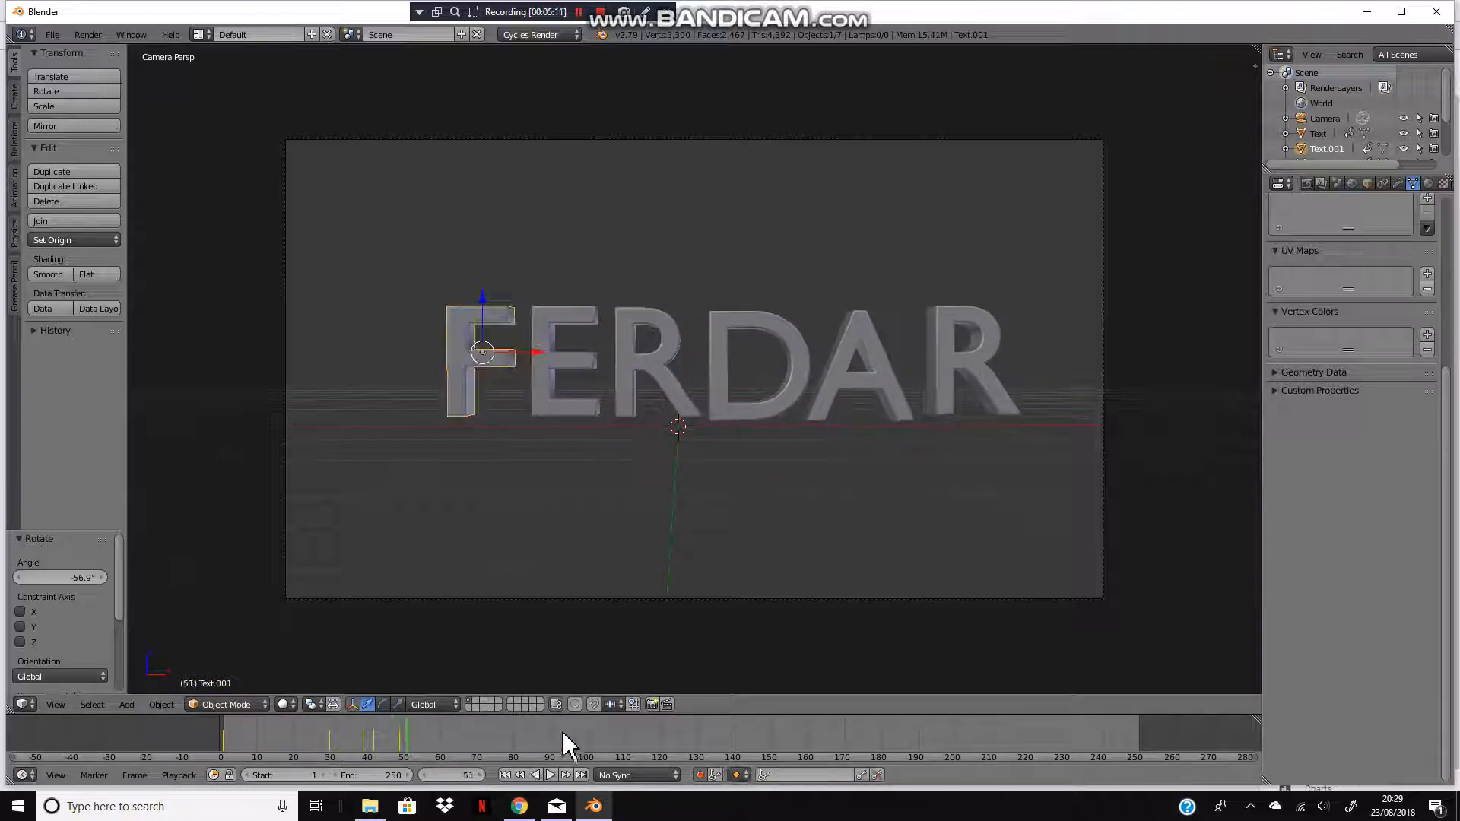
click(505, 774)
key(a)
key(alt+a)
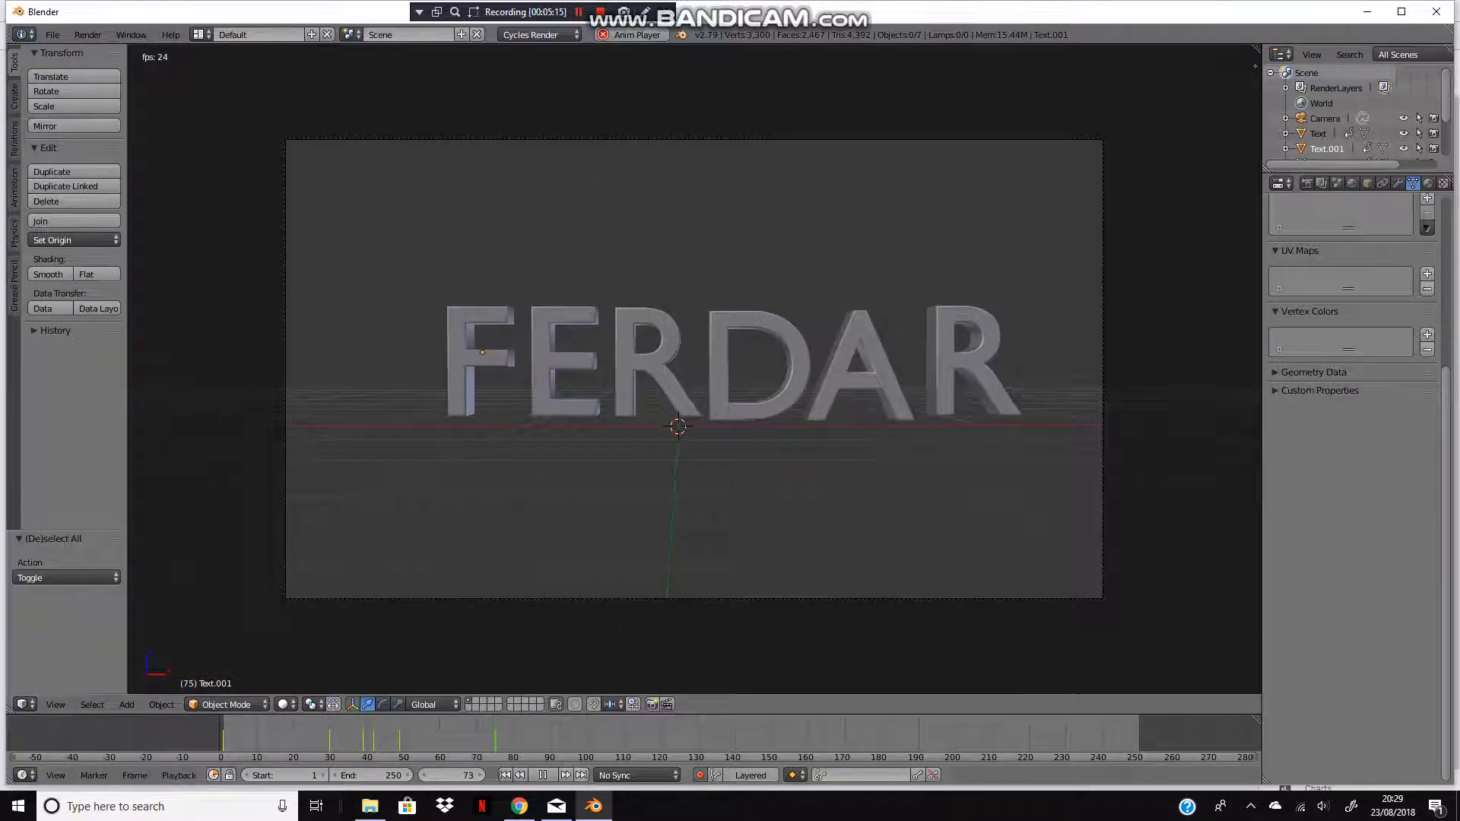
click(542, 775)
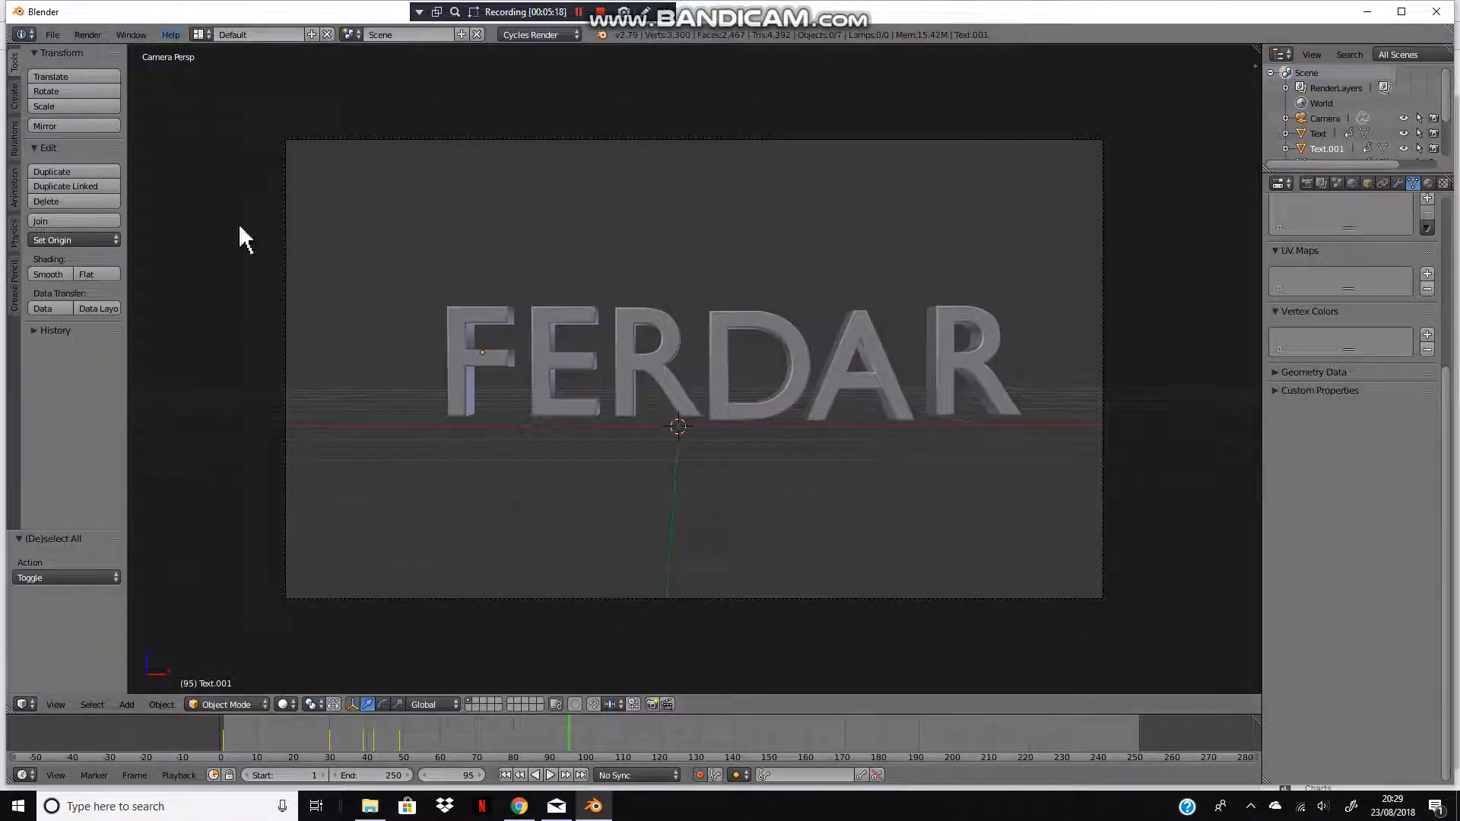
drag(222, 745, 396, 757)
Step: Switch the screen layout to Animation
click(198, 34)
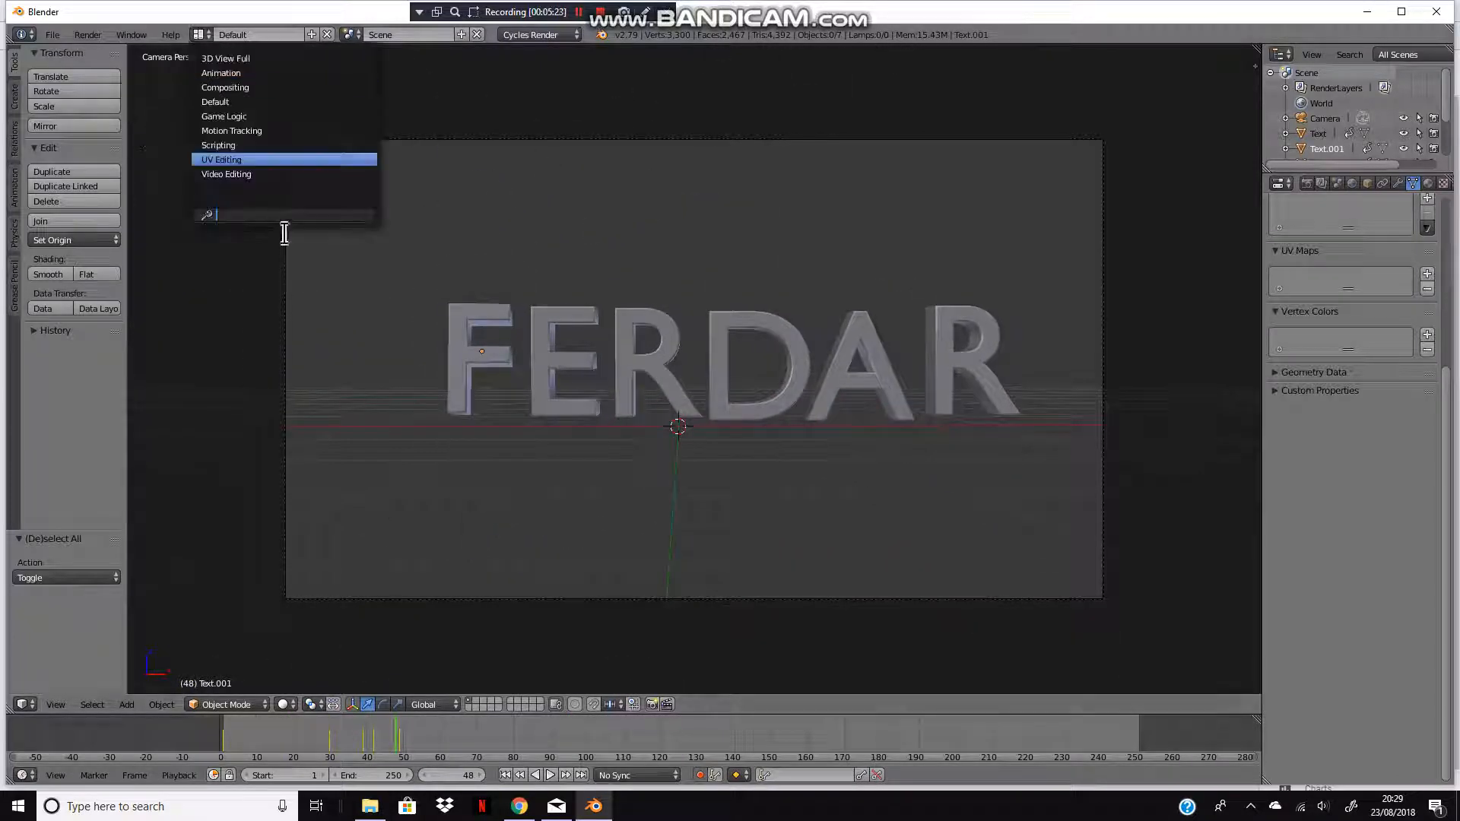
click(262, 73)
scroll(818, 489, up, 10)
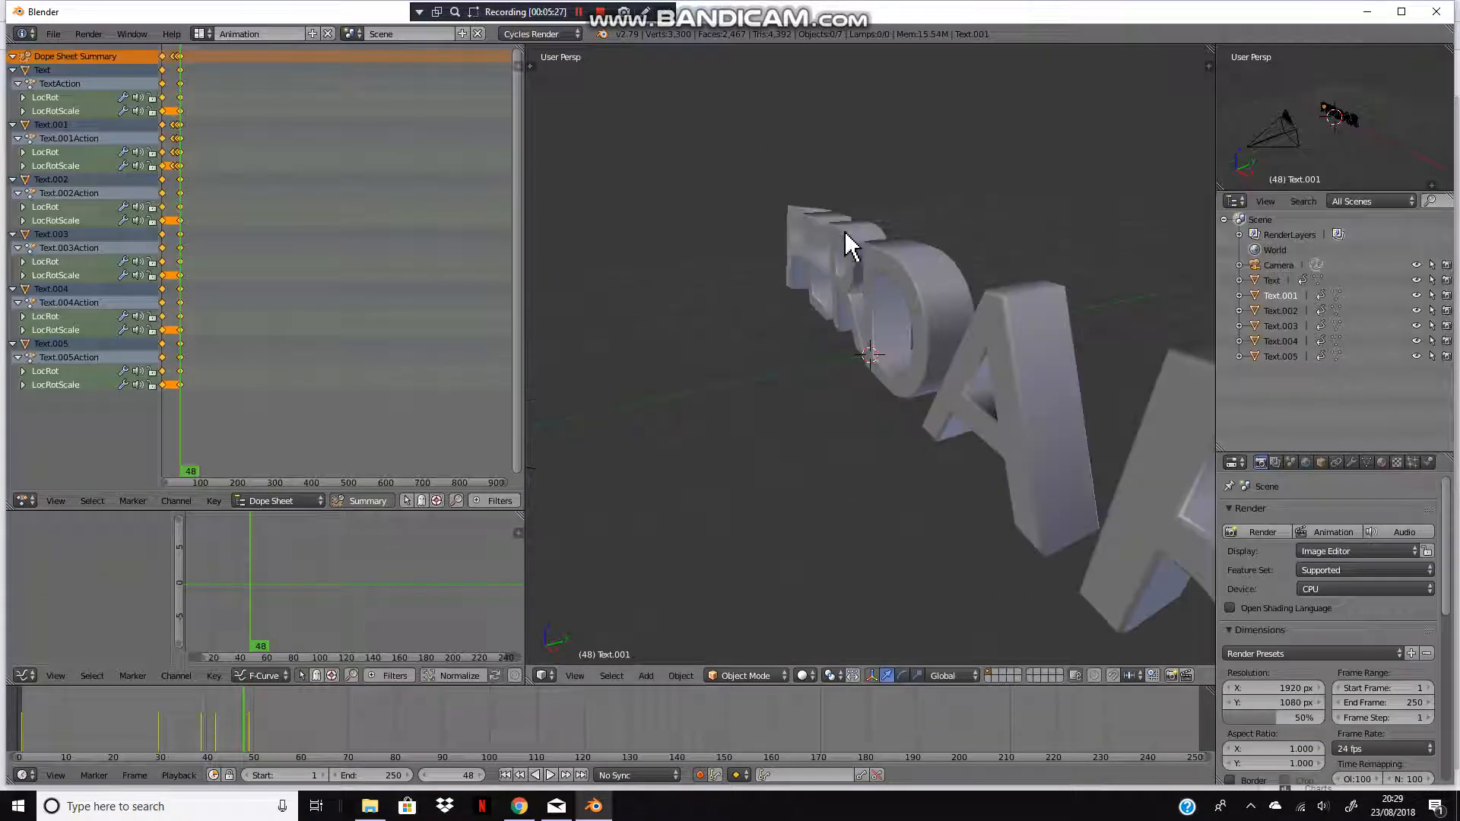
Step: Select the F and shift the selected final keyframes of all letters 7 frames later in the dope sheet
right_click(793, 239)
middle_drag(907, 336, 971, 488)
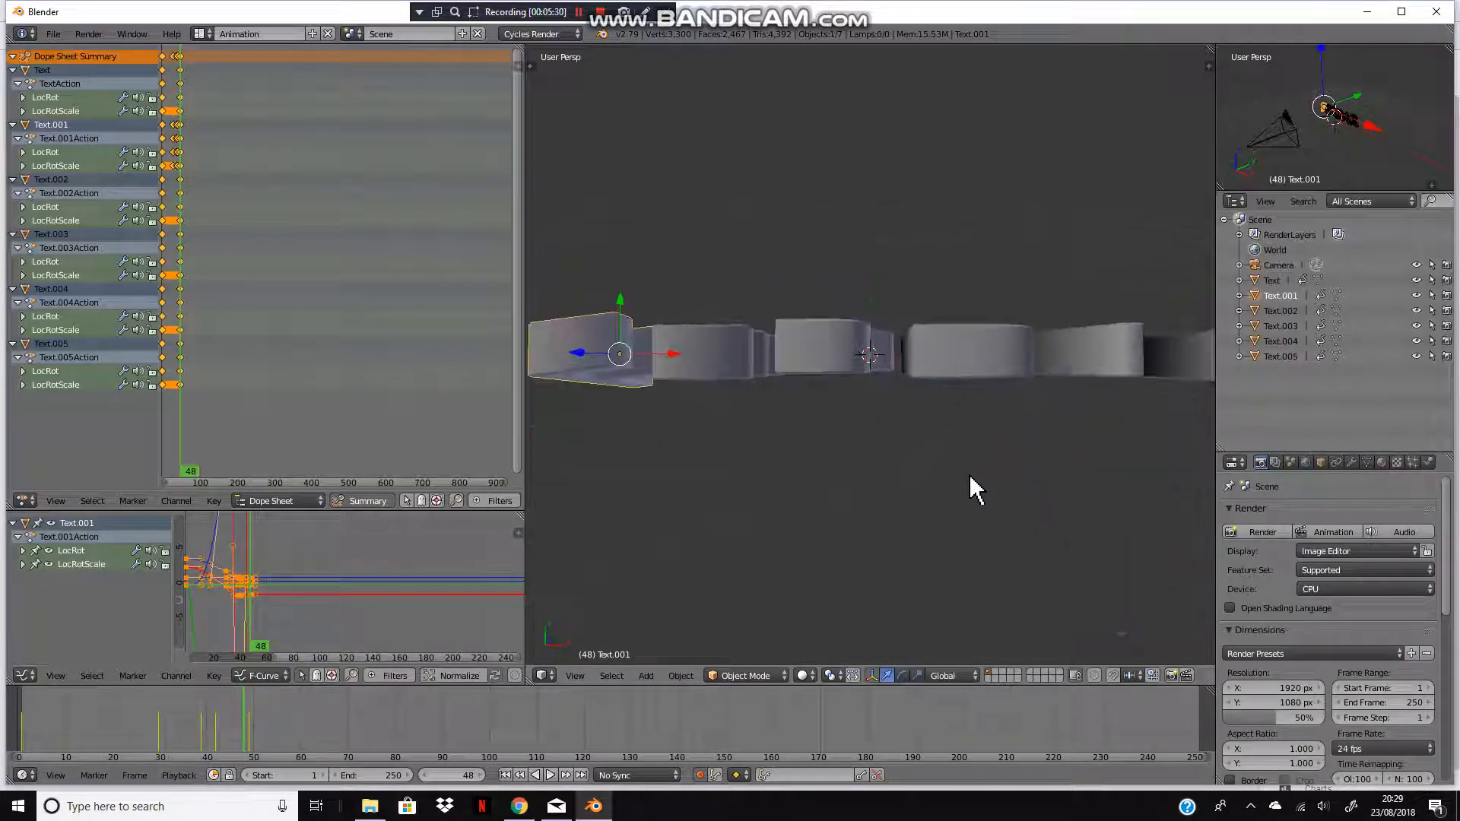
click(248, 721)
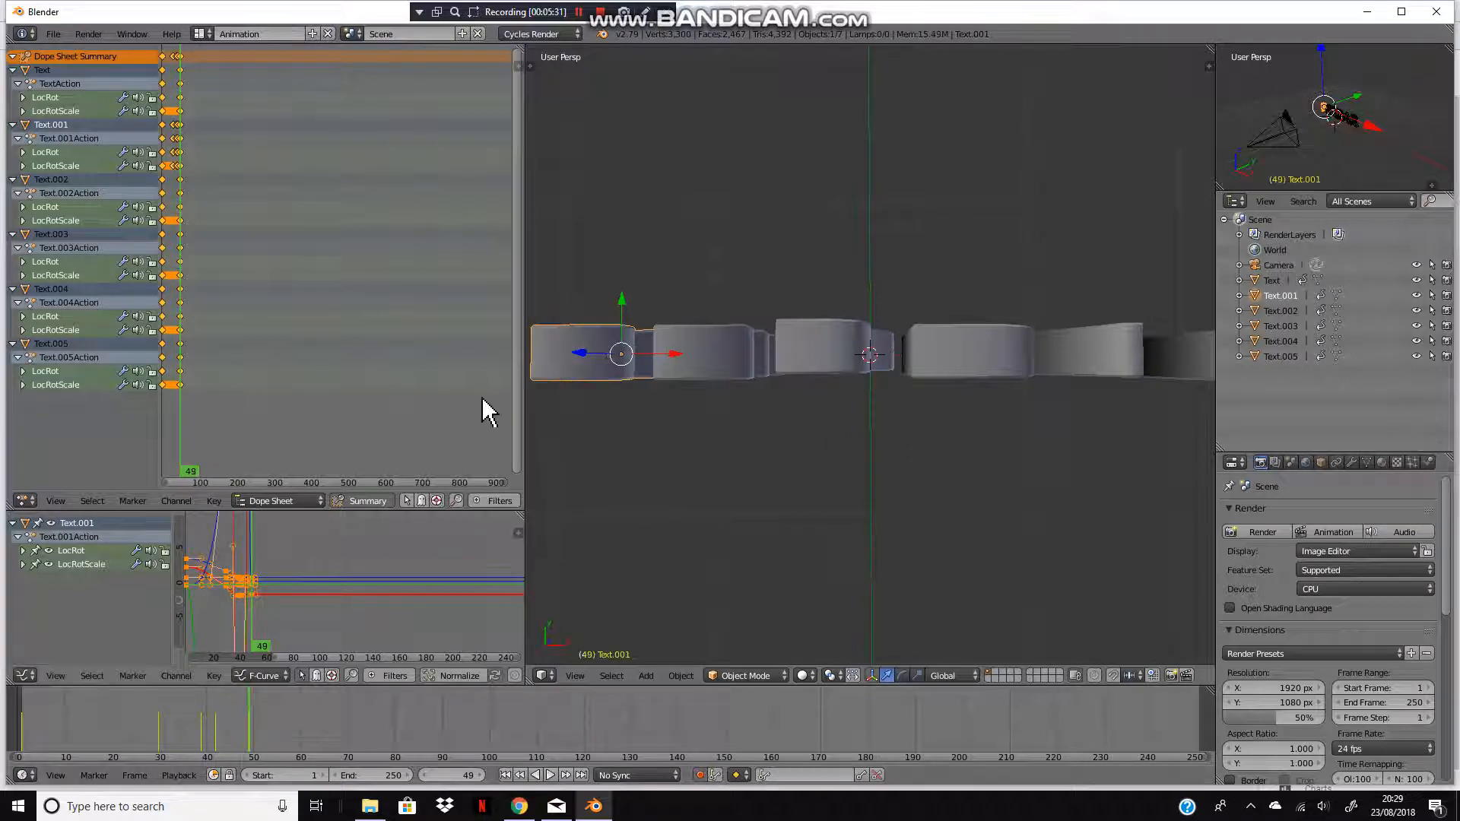
middle_drag(793, 475, 821, 367)
scroll(187, 89, up, 6)
middle_drag(193, 106, 426, 97)
scroll(276, 103, up, 6)
middle_drag(185, 110, 286, 118)
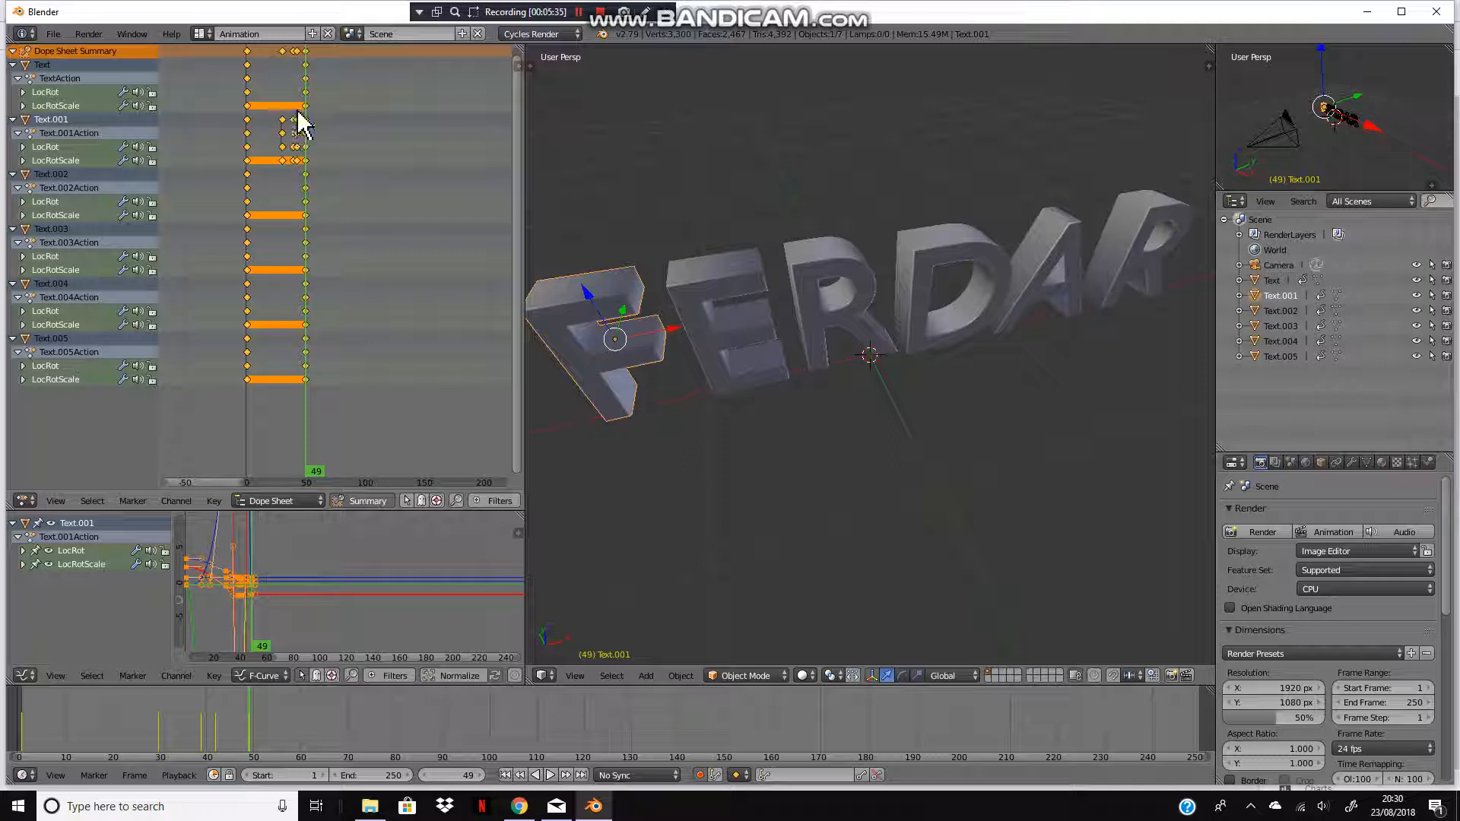
key(a)
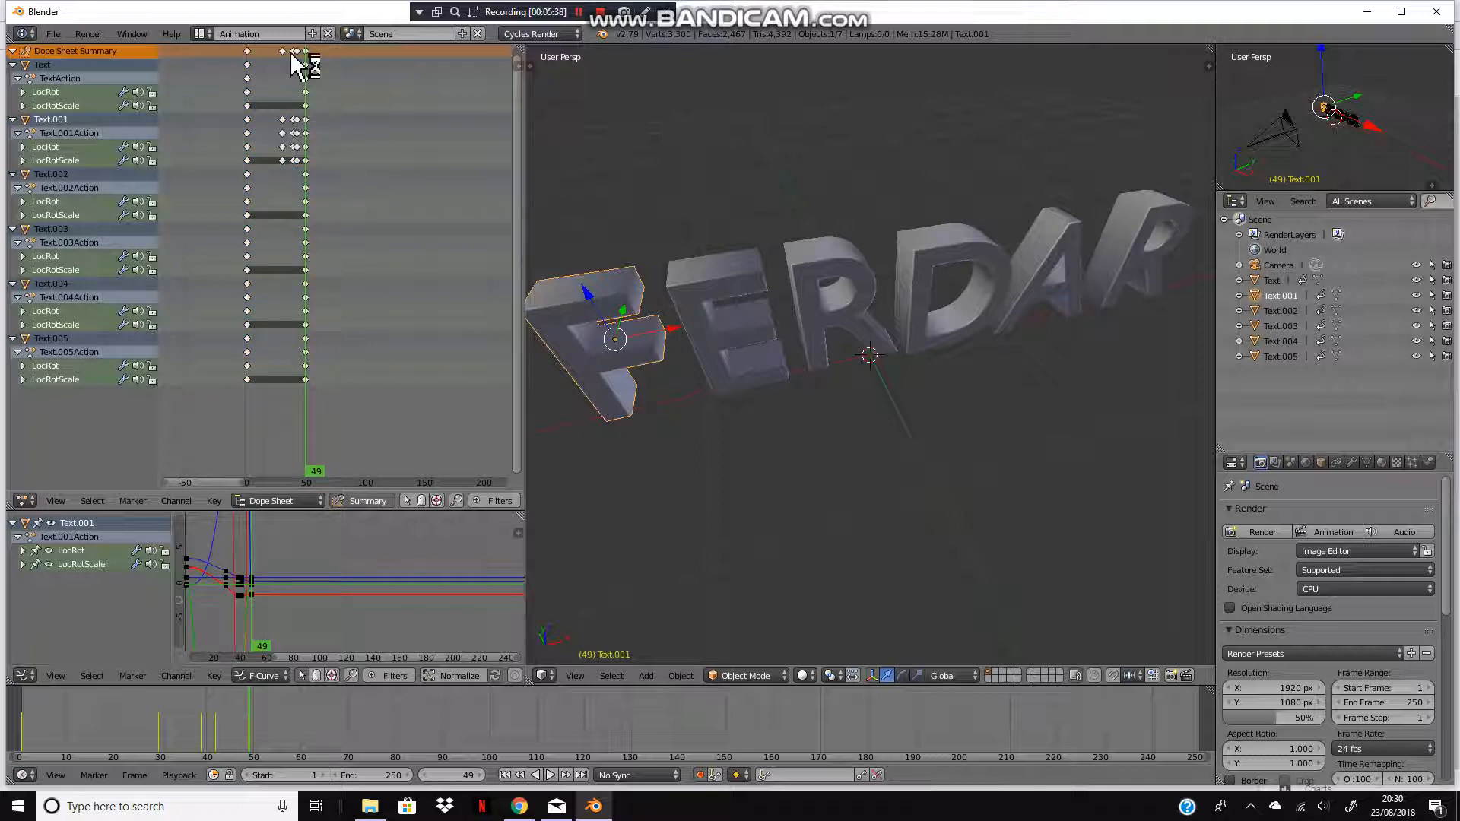
key(a)
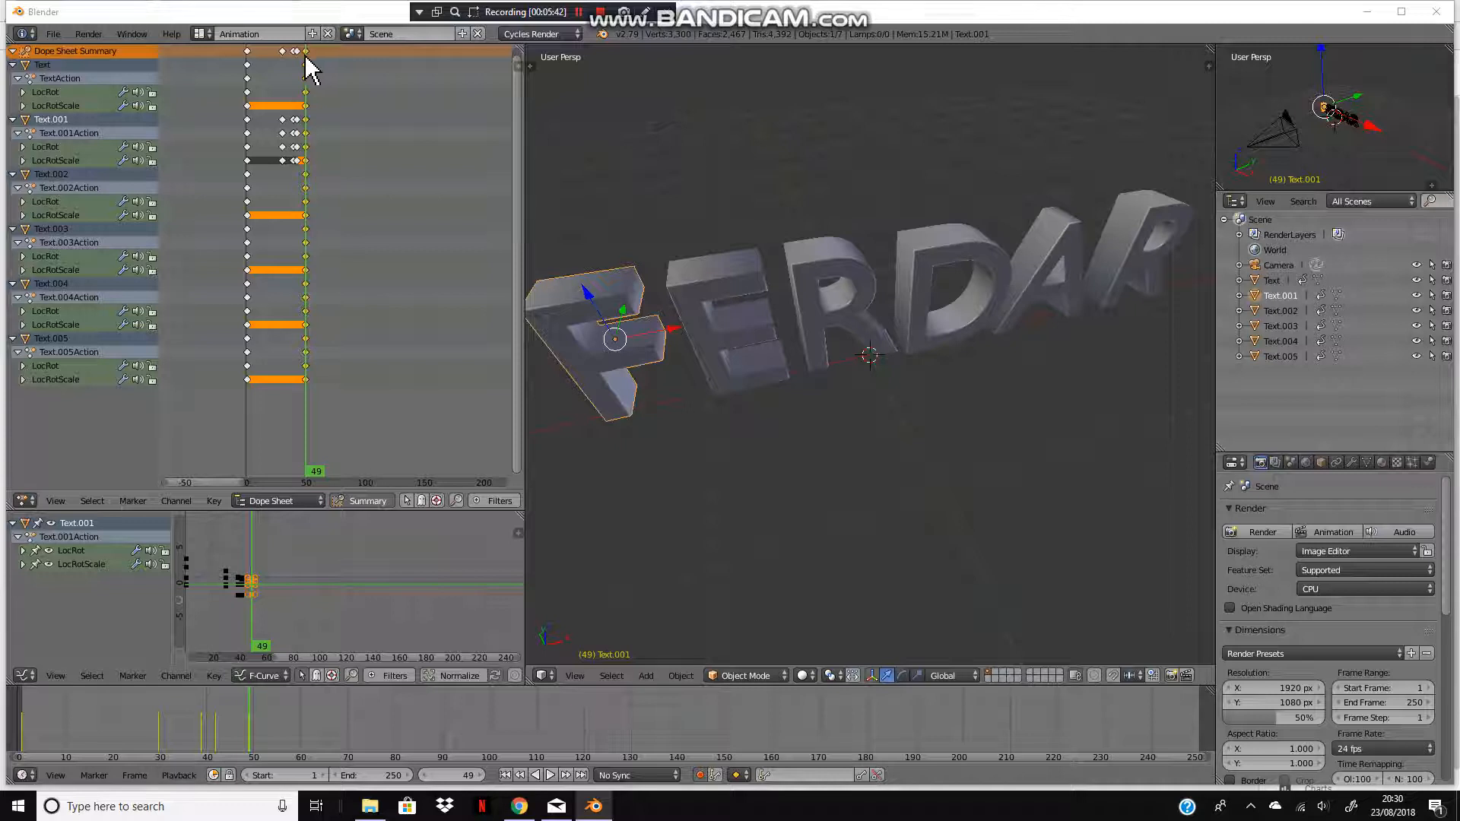
key(g)
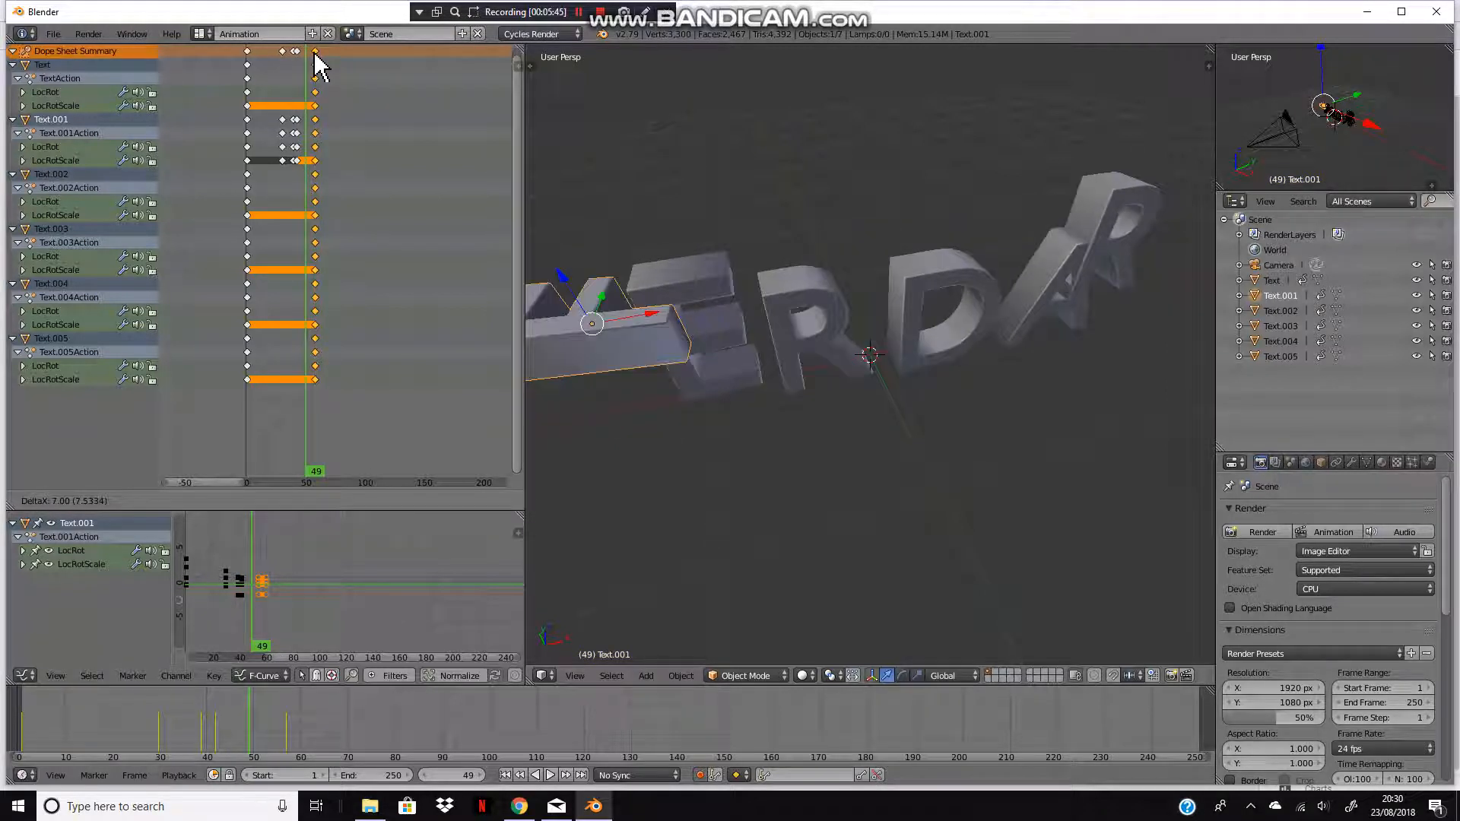
click(319, 67)
Step: Switch to the camera view and play the animation from the start, then scrub the timeline to review it
key(KP_0)
scroll(850, 340, up, 7)
scroll(563, 584, down, 5)
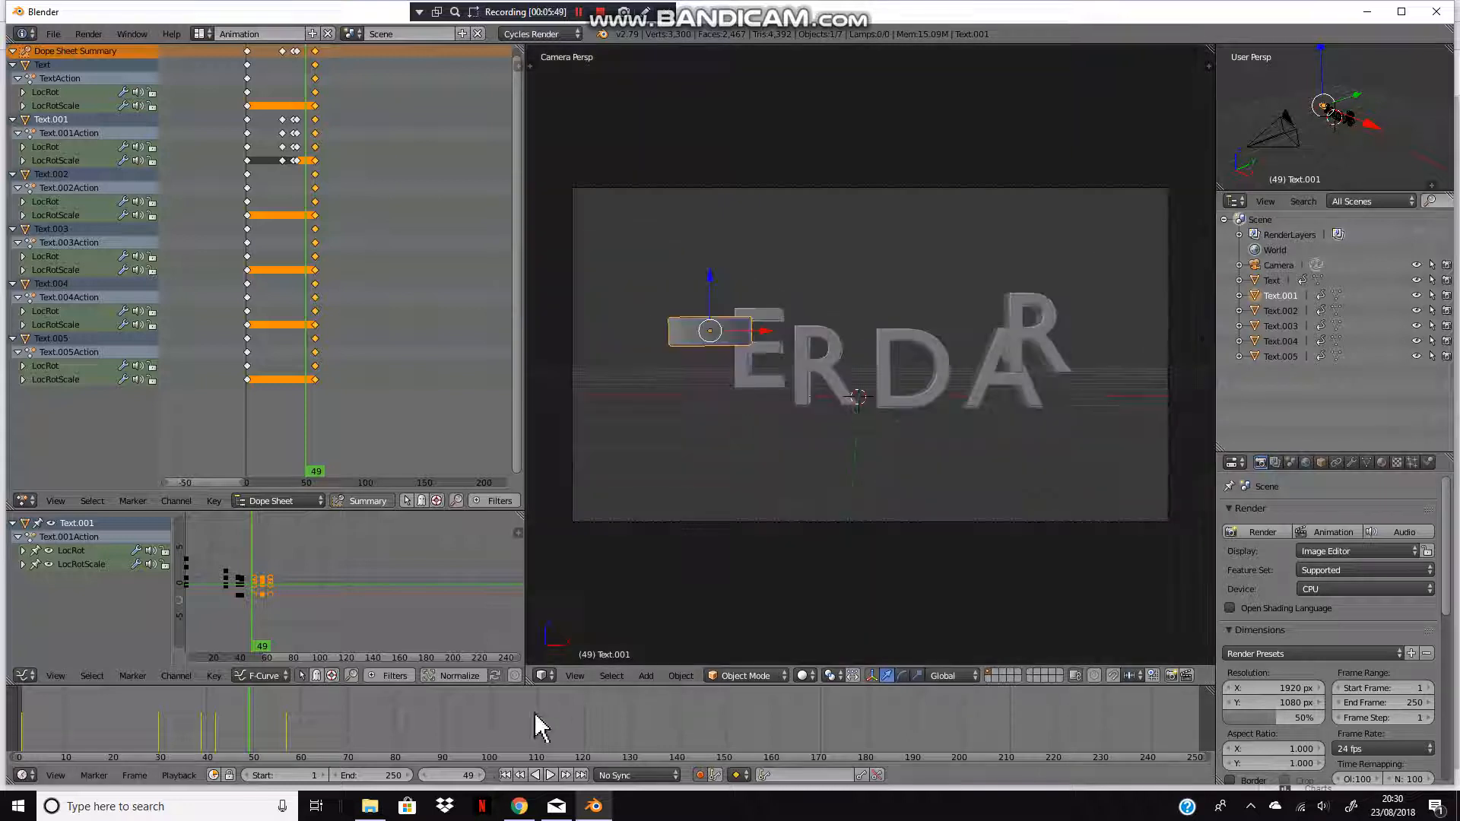
click(504, 775)
key(alt+a)
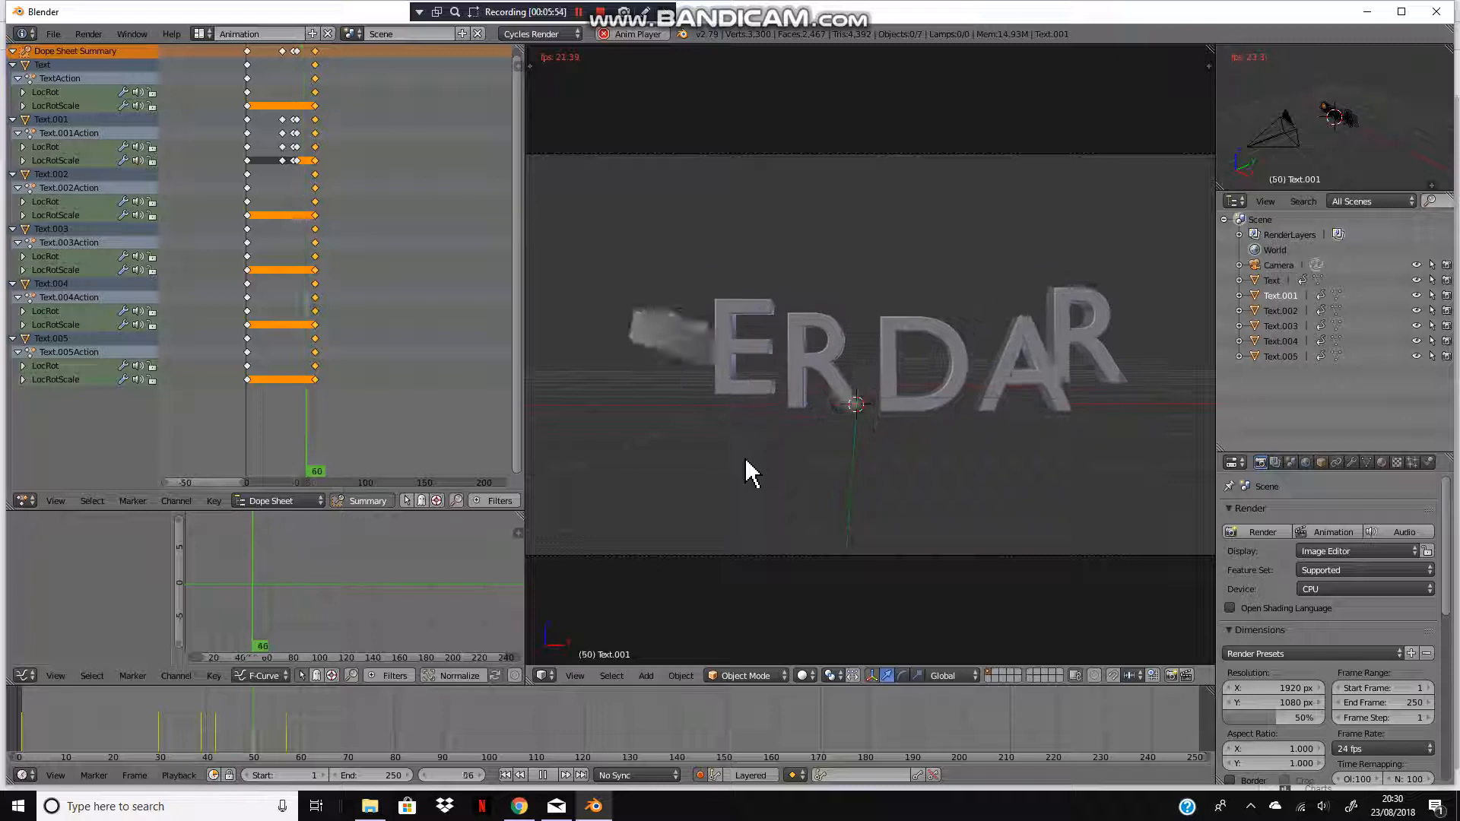
key(alt+a)
mouse_move(221, 727)
mouse_down()
mouse_move(202, 728)
mouse_move(217, 727)
mouse_up()
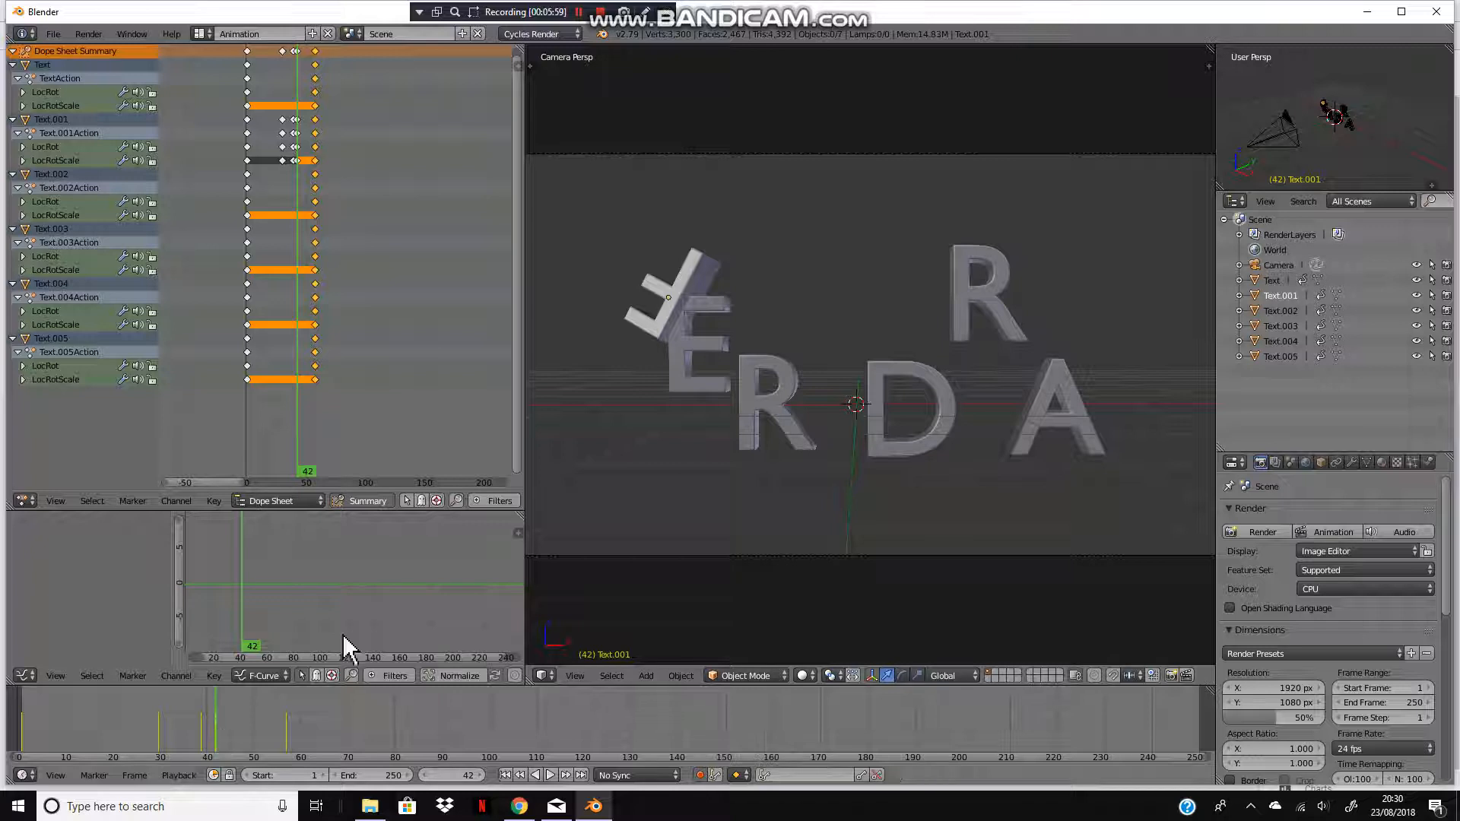
Step: Set the animation end frame to 67 and play the animation back
right_click(690, 292)
drag(726, 297, 704, 298)
drag(216, 728, 158, 738)
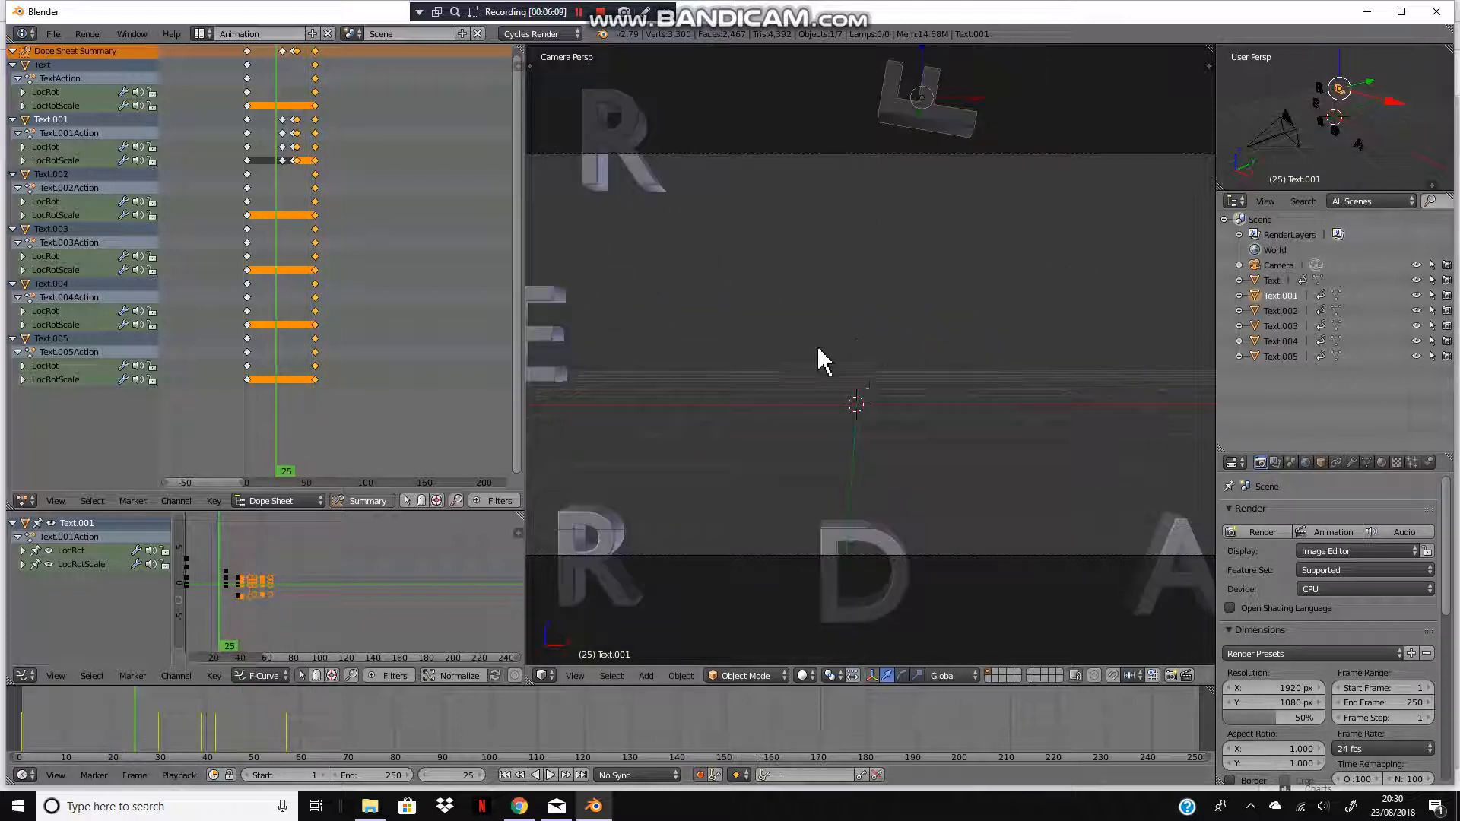
key(alt+a)
drag(374, 775, 96, 776)
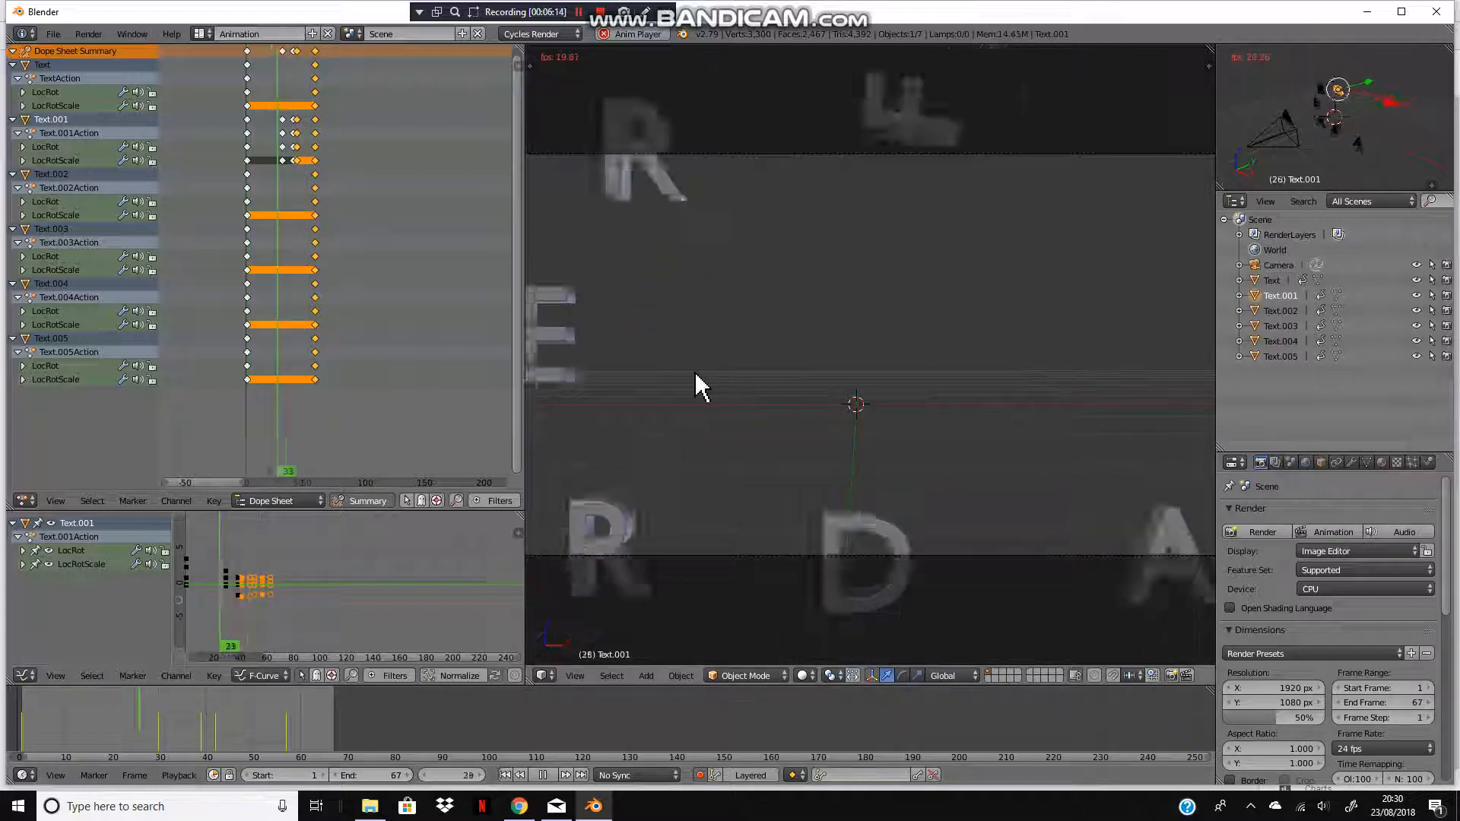
key(a)
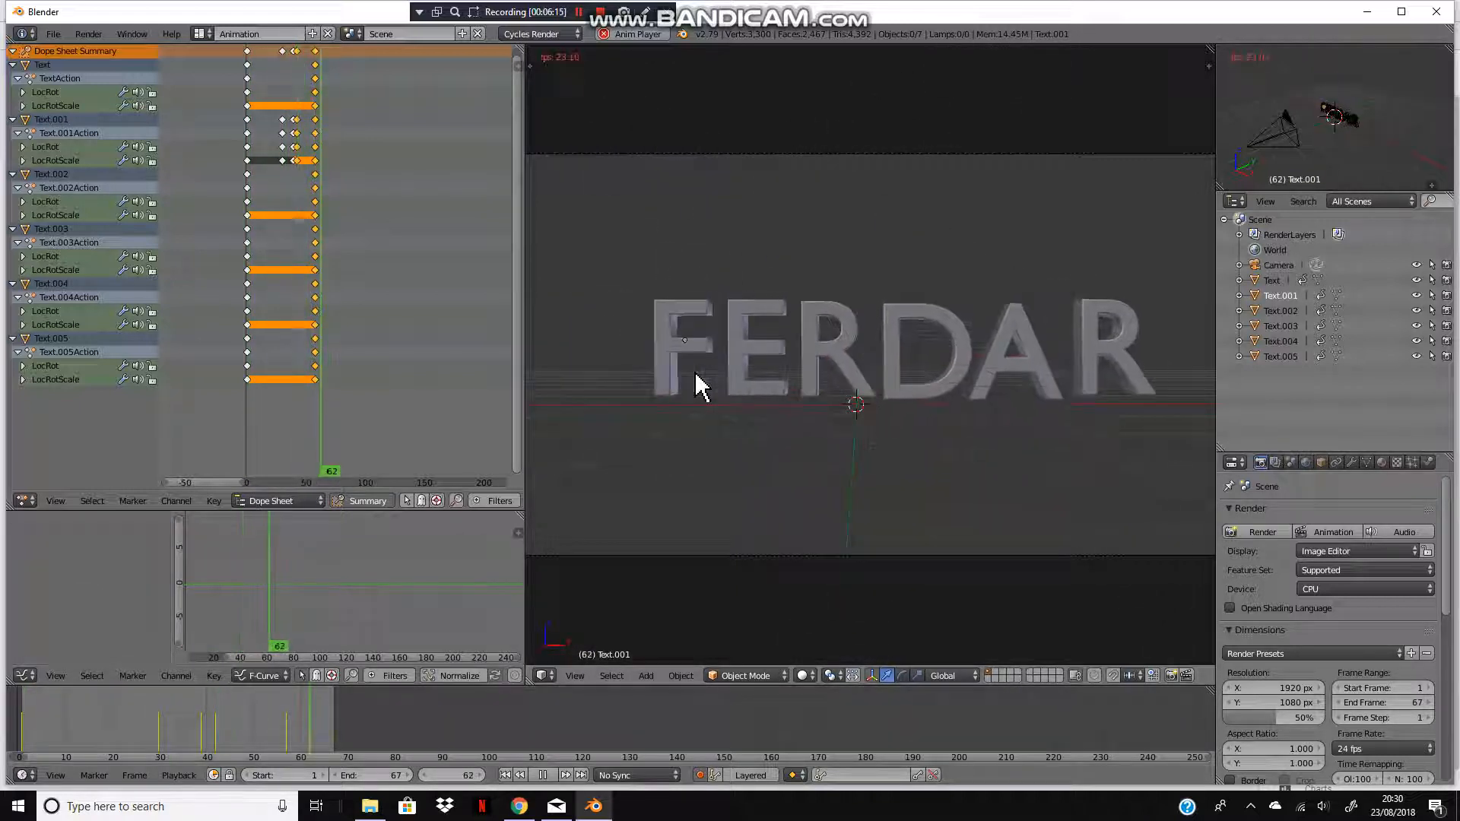
click(542, 775)
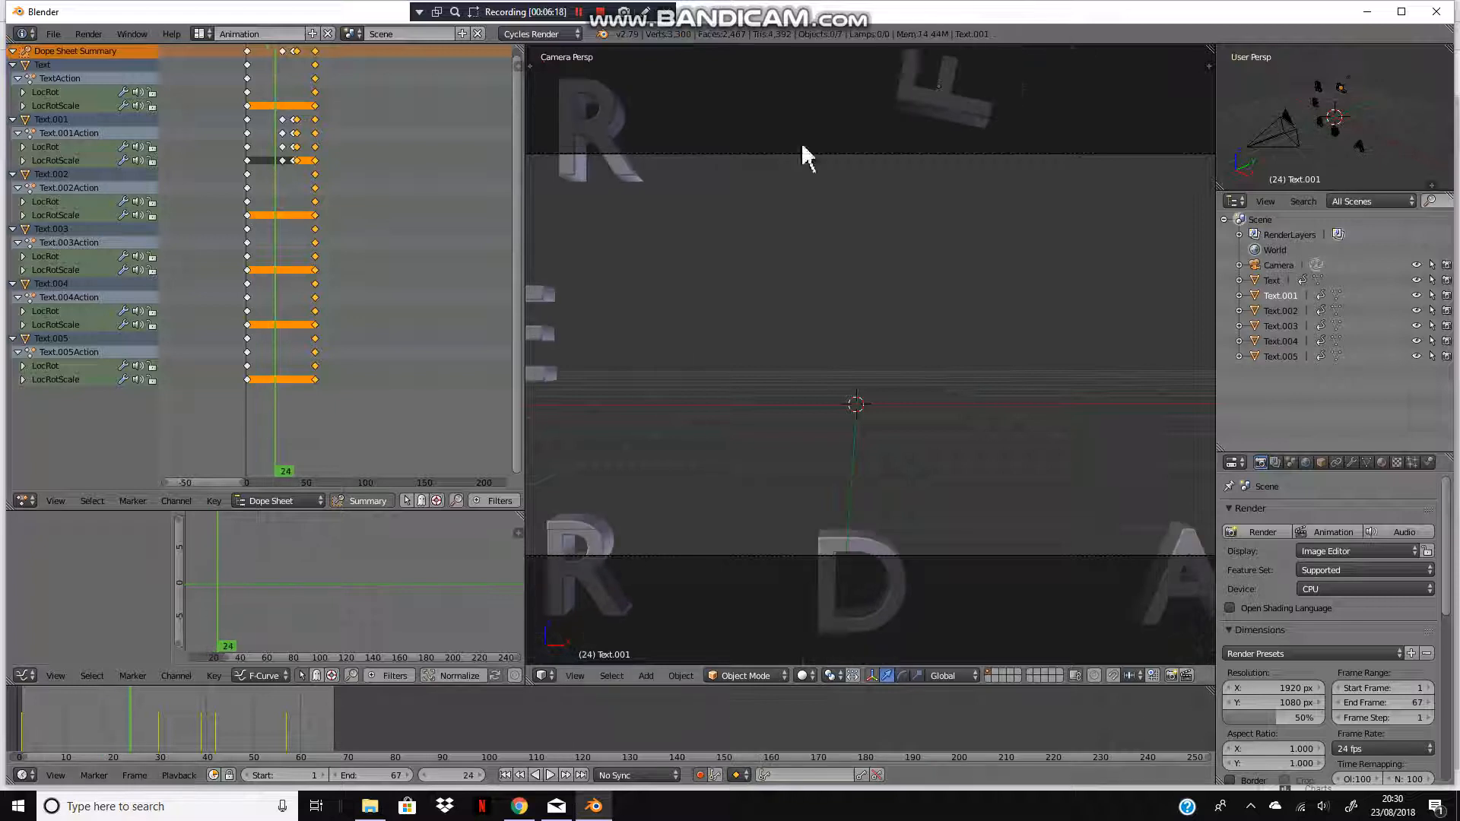
Step: Select the F, advance to frame 32, and move the F slightly up and to the left
right_click(899, 88)
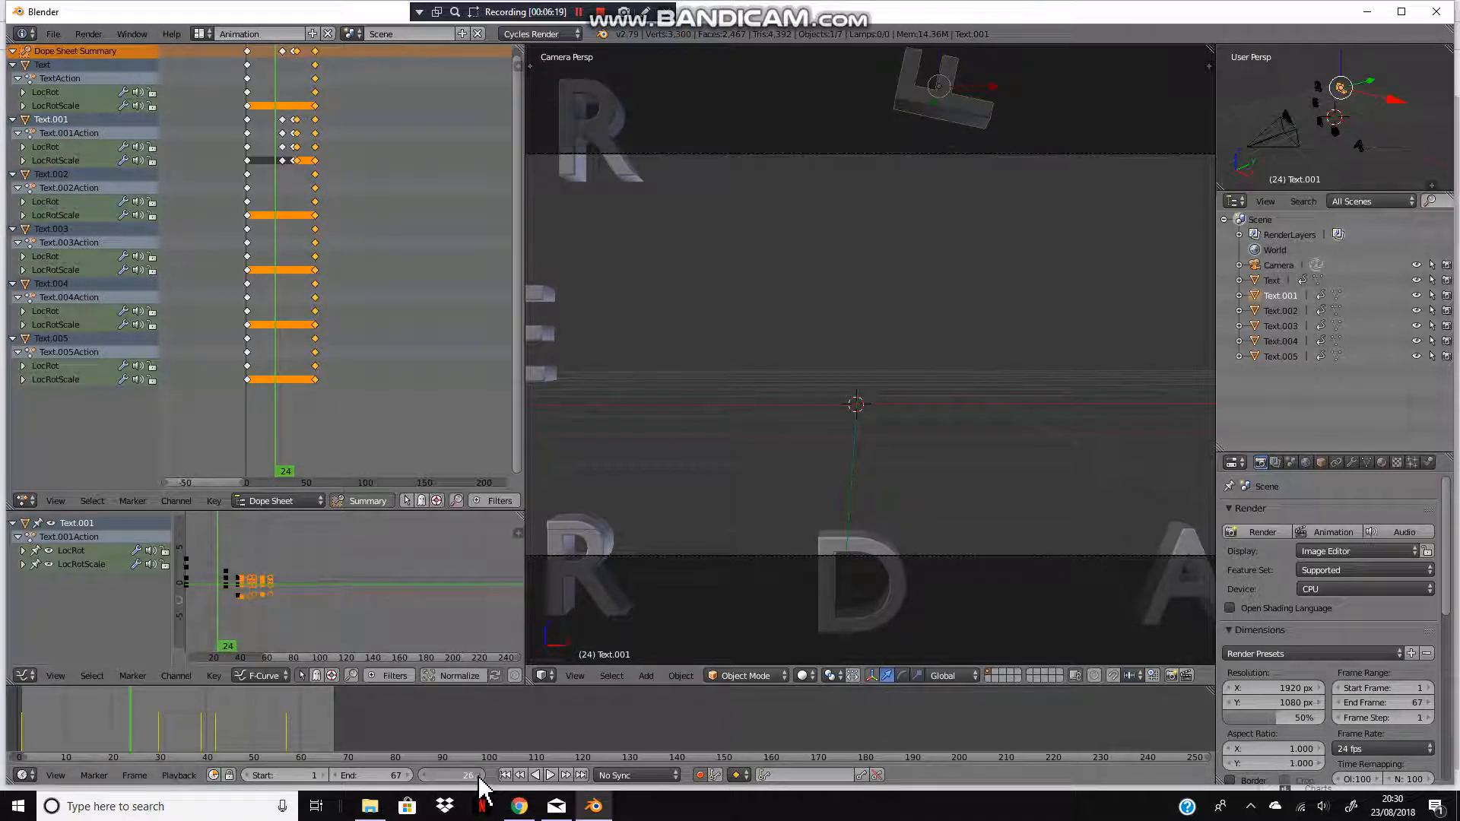
click(479, 776)
click(479, 777)
click(479, 776)
click(479, 776)
click(479, 776)
click(479, 776)
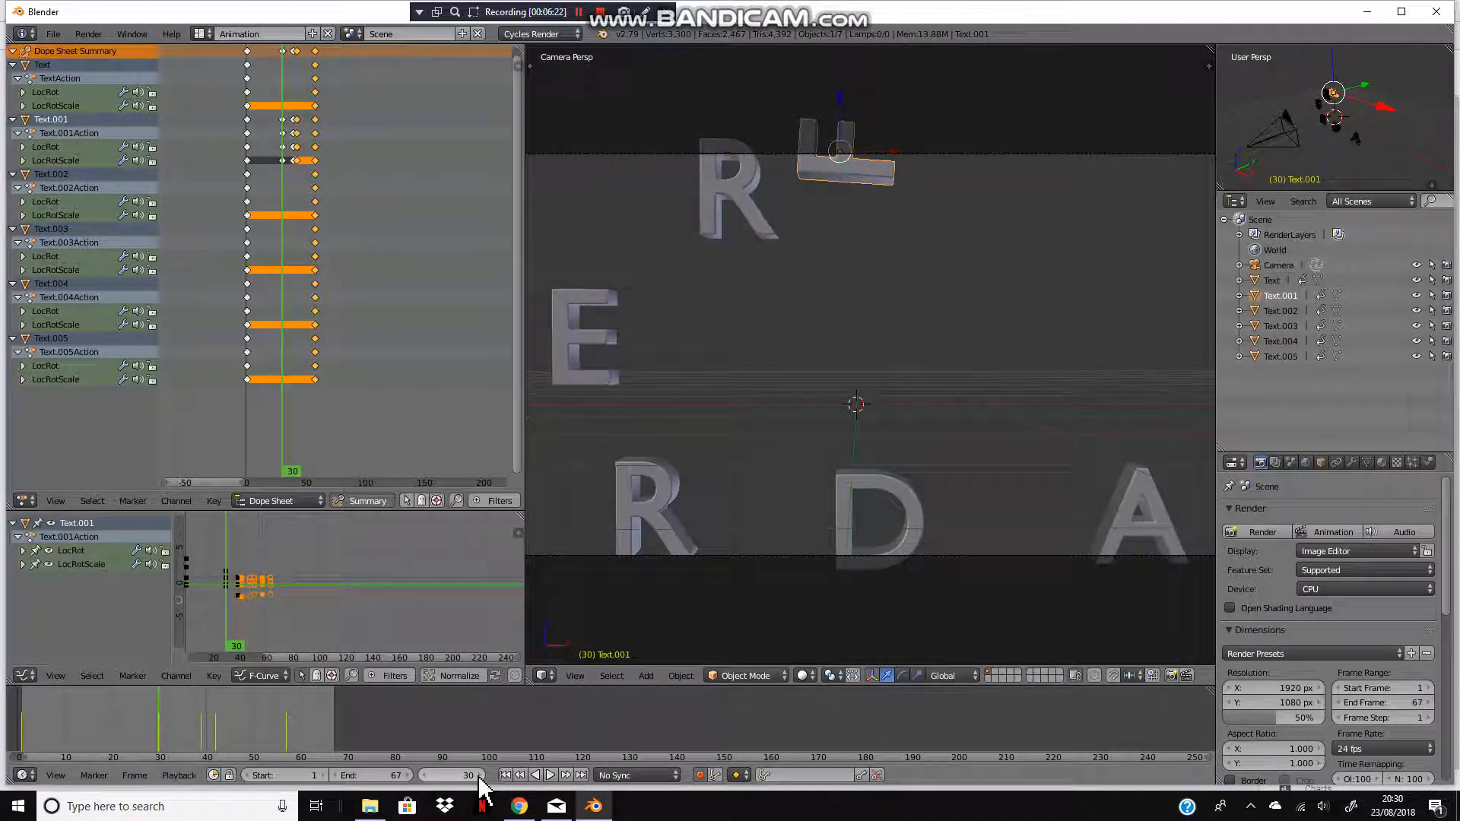
click(479, 777)
click(479, 777)
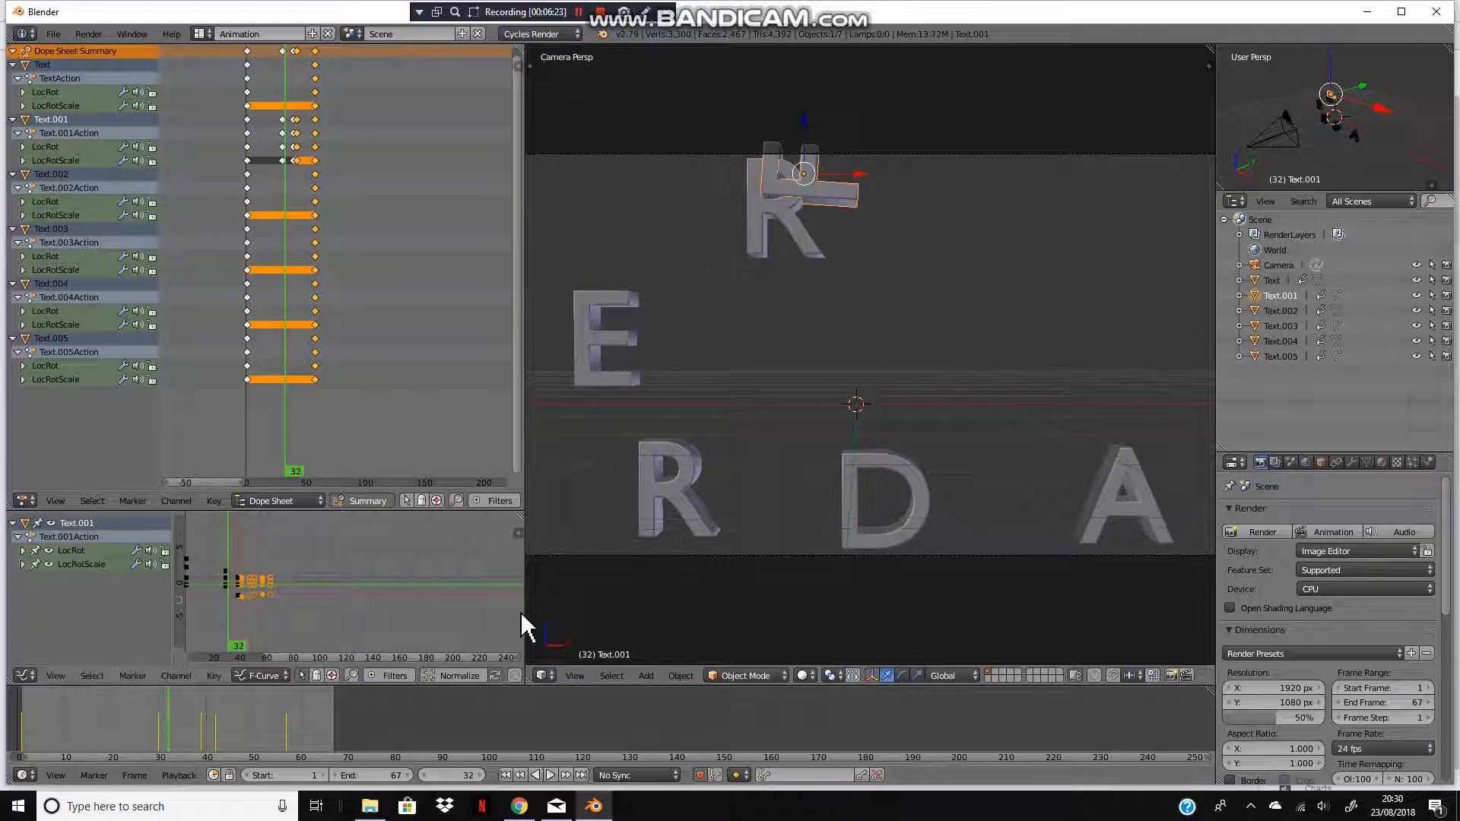
key(g)
click(711, 356)
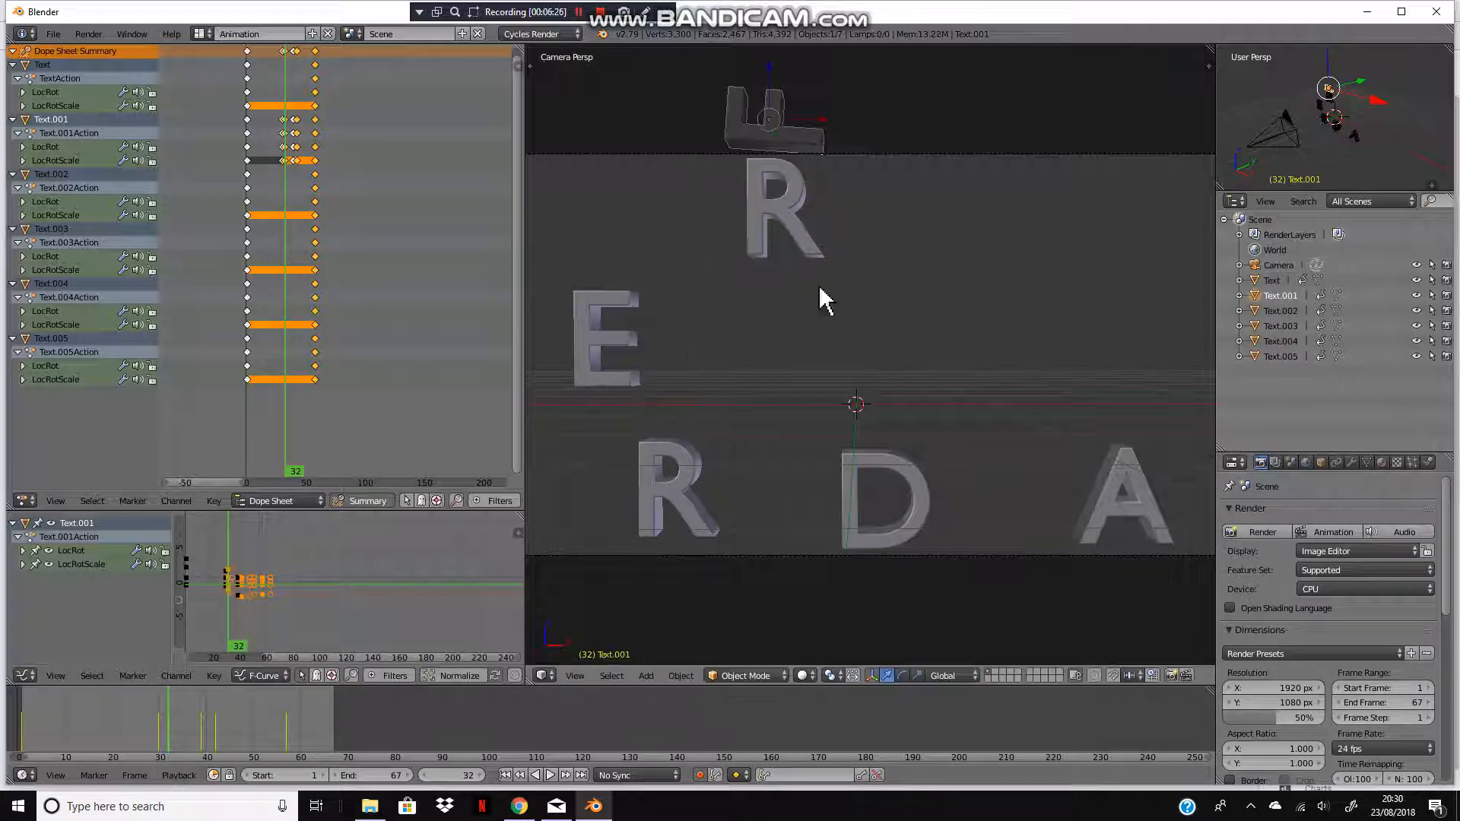
Step: Step frame by frame through the animation, then return to the start frame
click(477, 775)
click(477, 775)
click(476, 775)
click(476, 775)
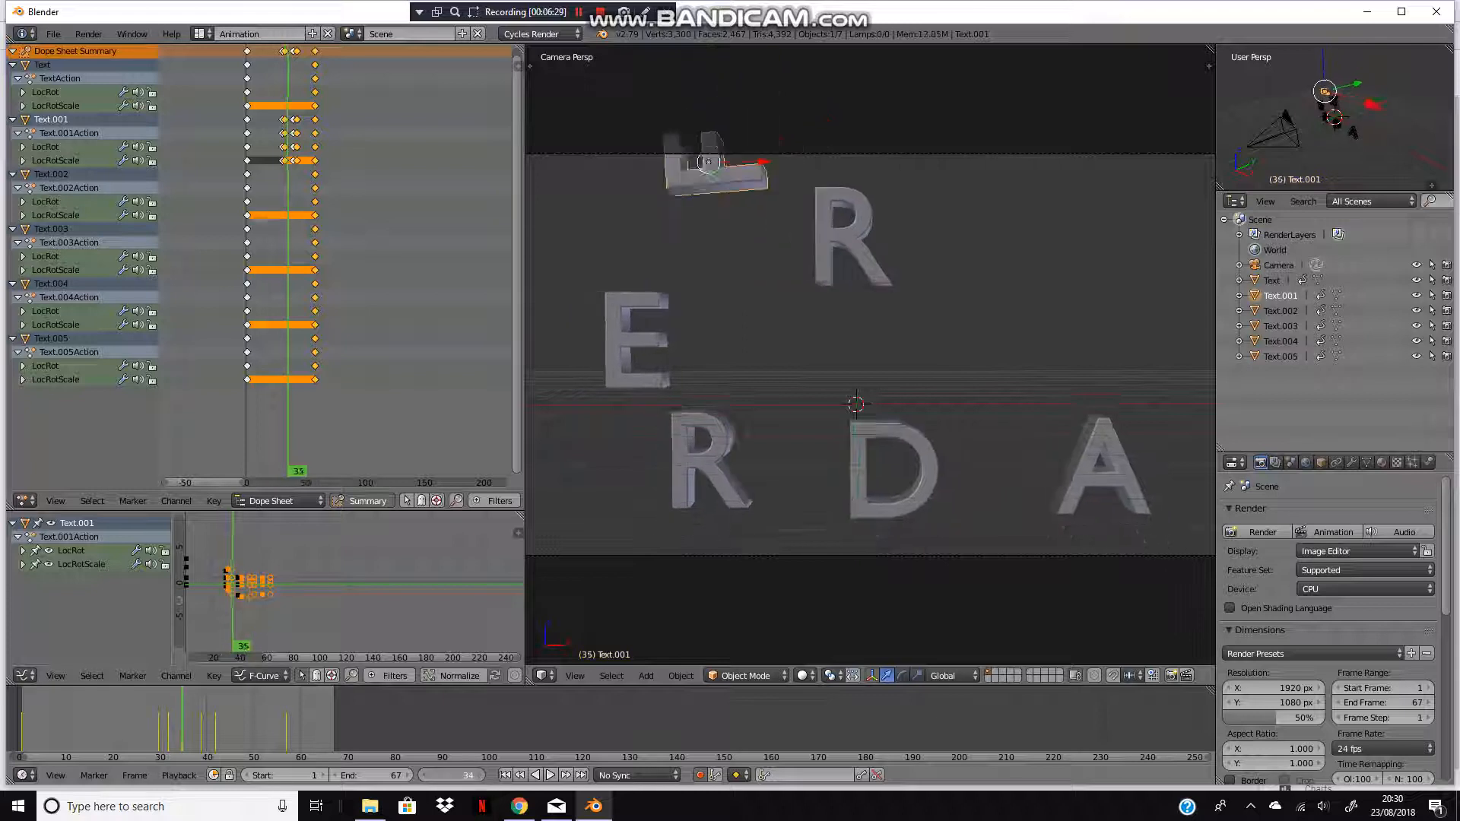
click(477, 775)
click(477, 775)
click(477, 776)
click(477, 776)
click(477, 776)
click(477, 776)
click(477, 775)
click(477, 776)
click(476, 776)
click(477, 775)
click(477, 776)
click(477, 775)
click(477, 776)
click(476, 775)
click(477, 776)
click(477, 775)
click(477, 776)
click(477, 776)
click(477, 776)
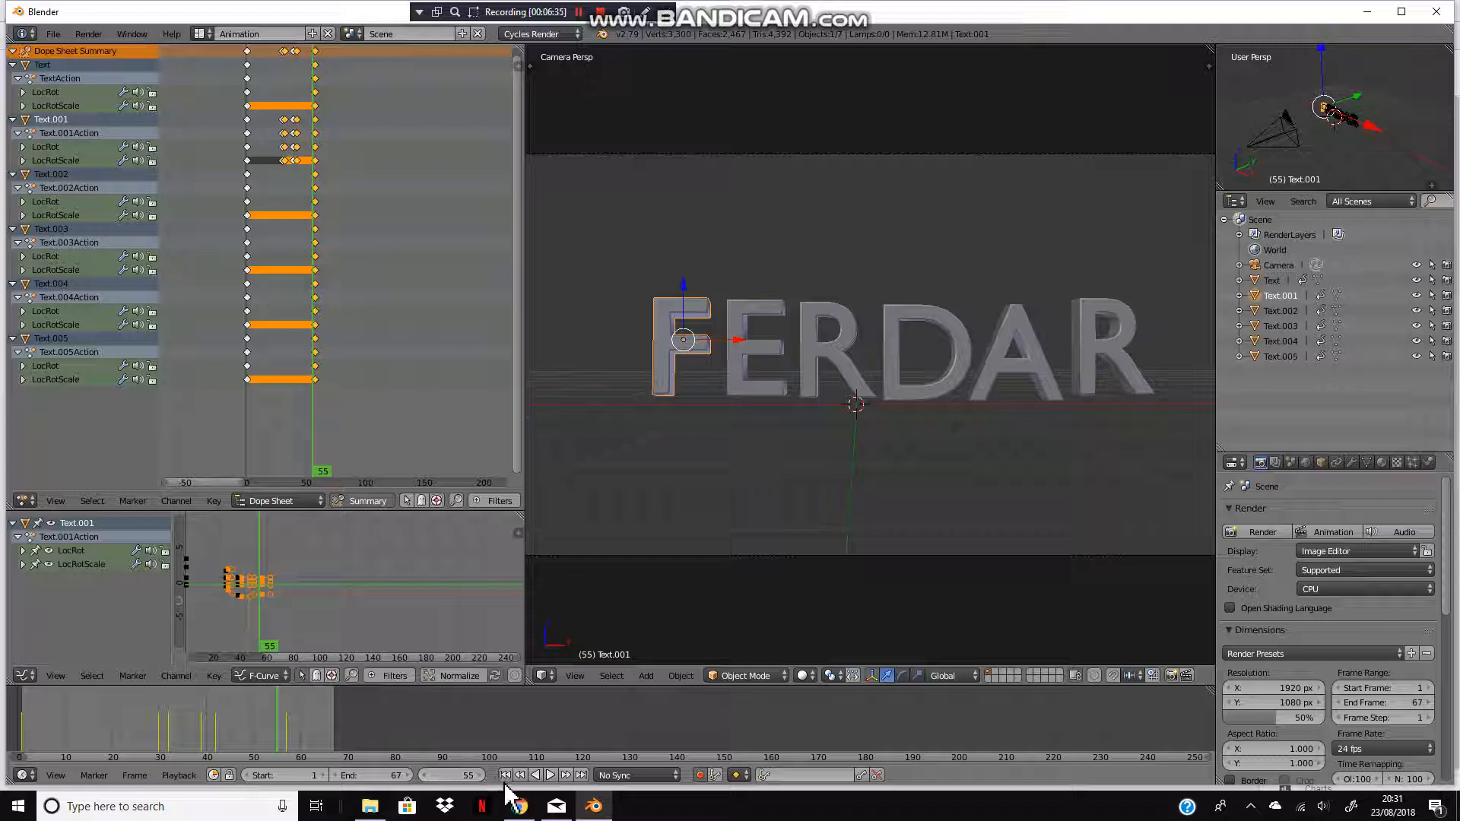
click(505, 775)
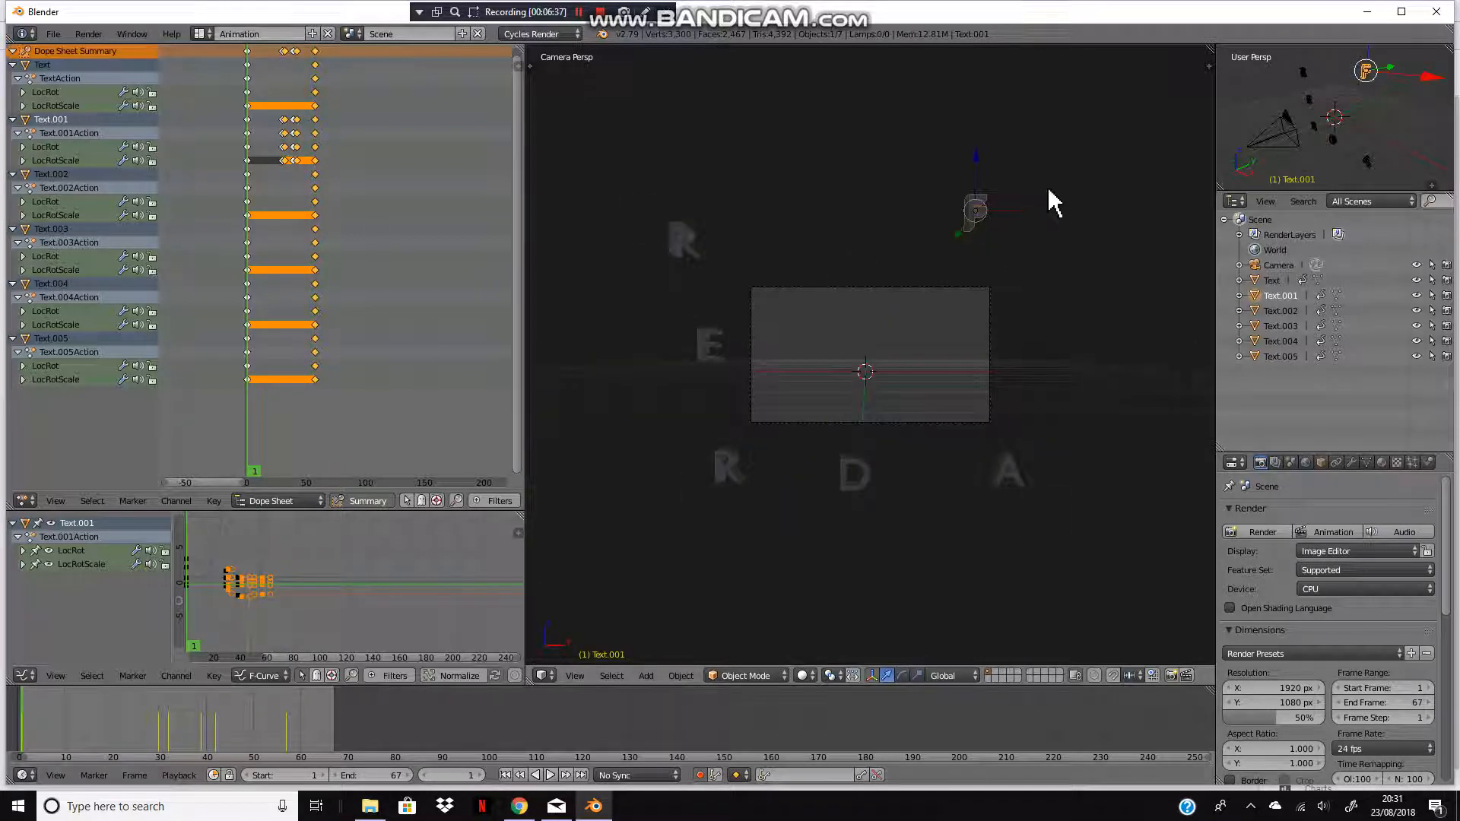
Step: At frame 1, rotate the A about 31 degrees around the global X axis
key(r)
right_click(1108, 272)
right_click(1005, 471)
key(r)
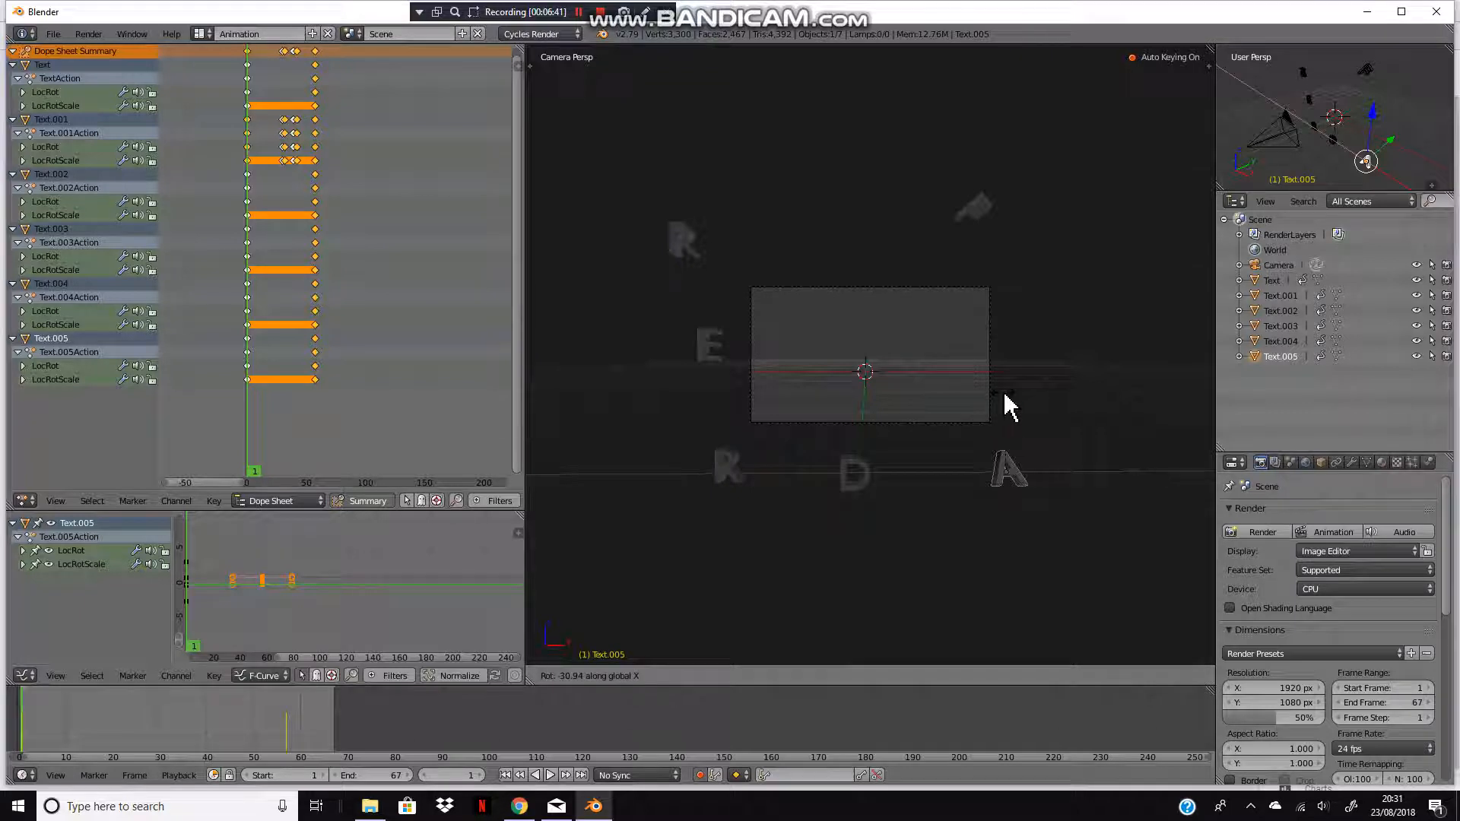
click(1010, 407)
Step: Rotate the D, the lower R and the E into tilted starting poses at frame 1
right_click(854, 468)
key(r)
click(842, 404)
right_click(718, 455)
key(r)
click(738, 430)
right_click(711, 350)
key(r)
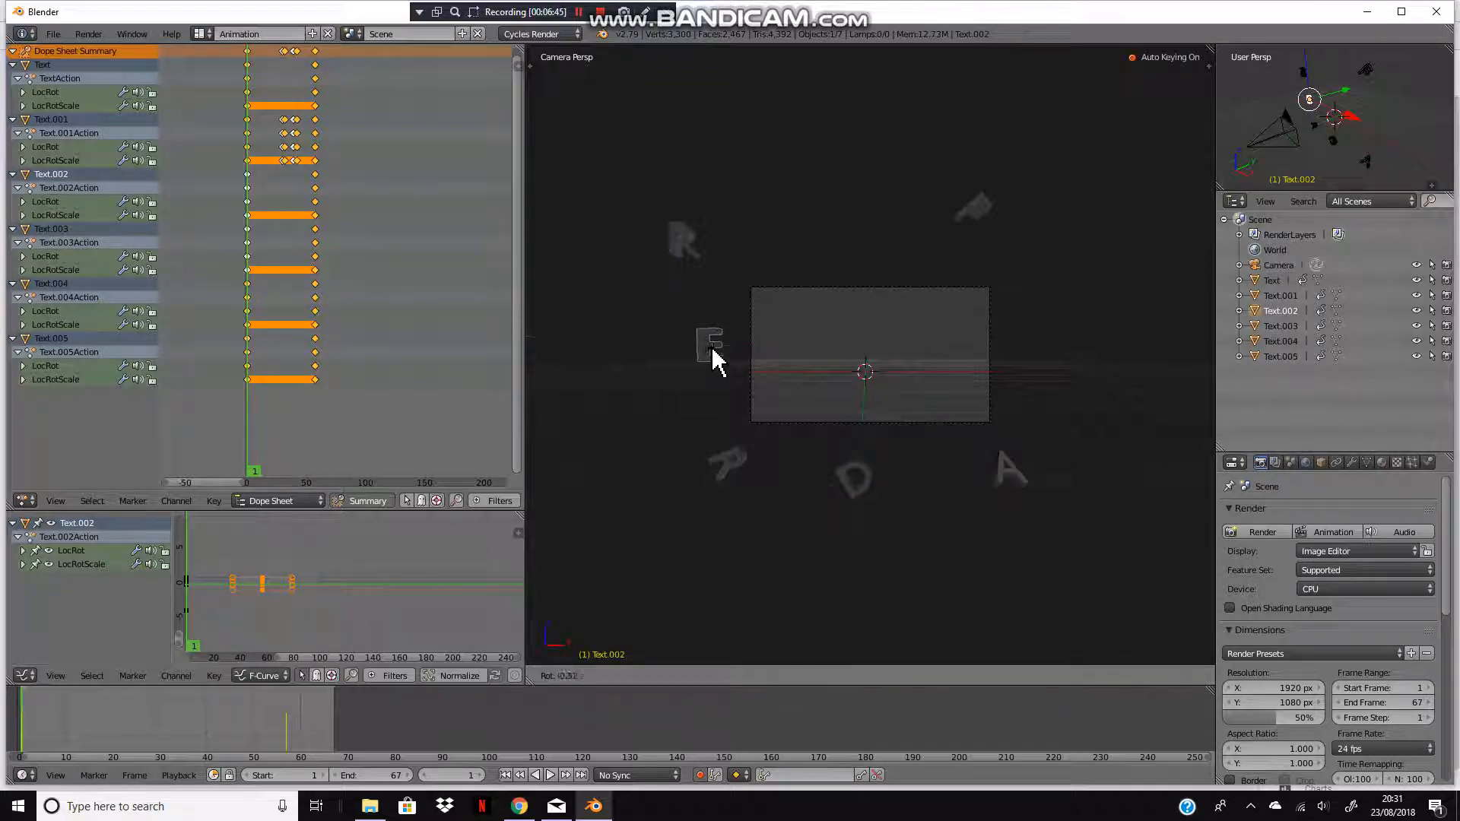
click(741, 405)
Step: Play the animation from the start in the camera view to review the letter rotations
scroll(838, 476, up, 3)
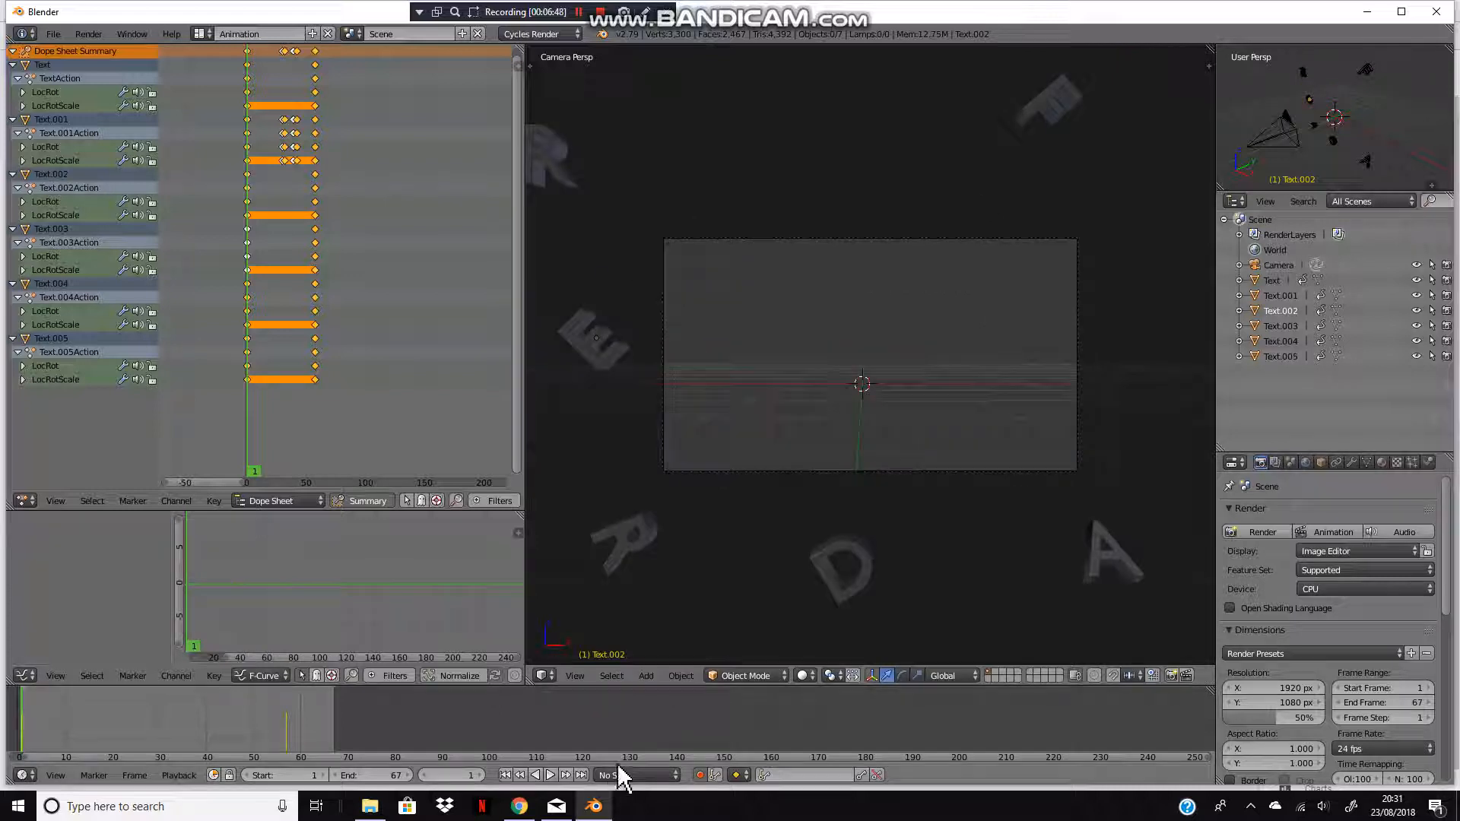
click(549, 774)
scroll(781, 489, up, 2)
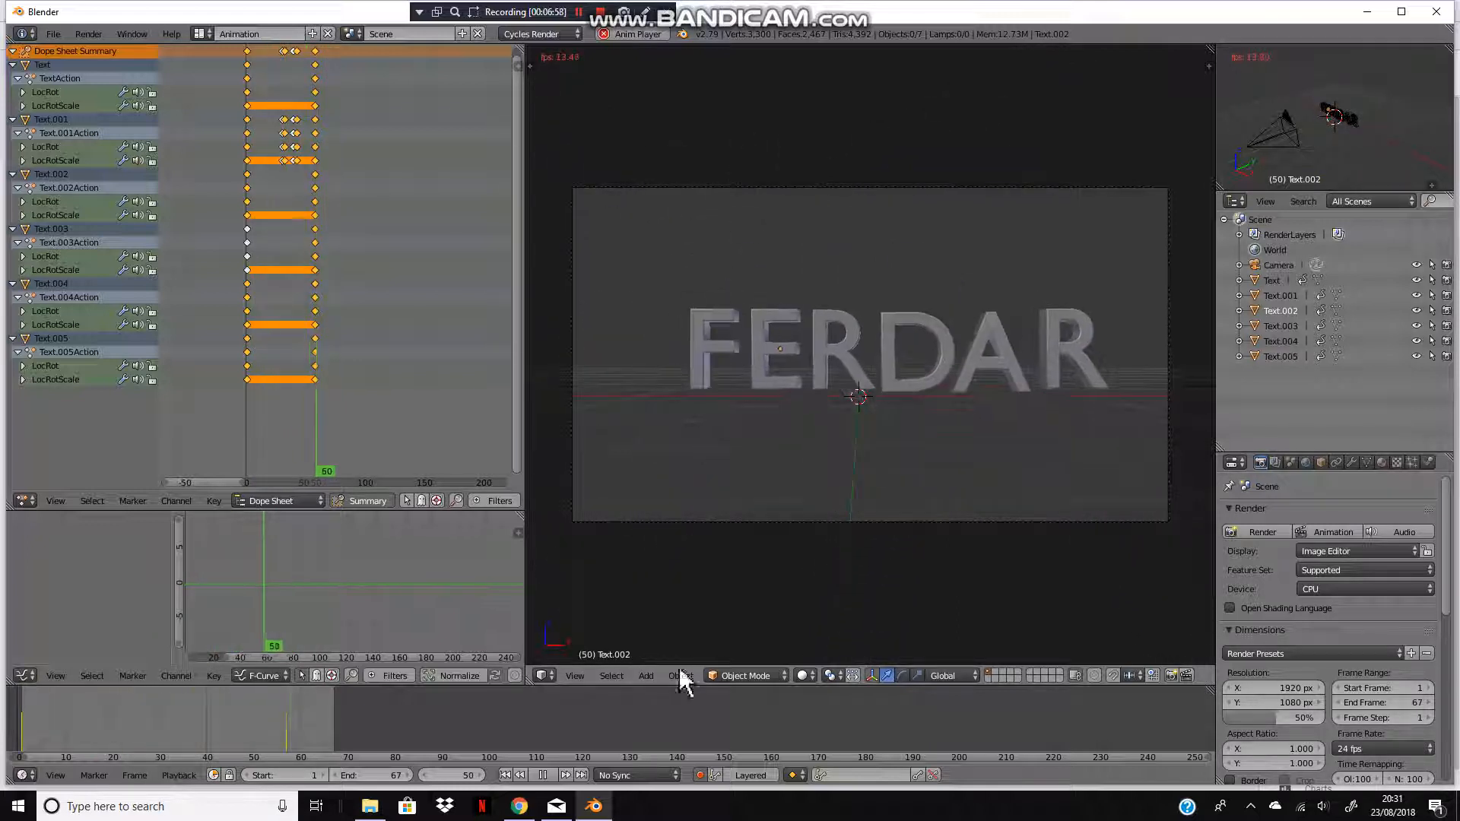
click(542, 775)
click(505, 775)
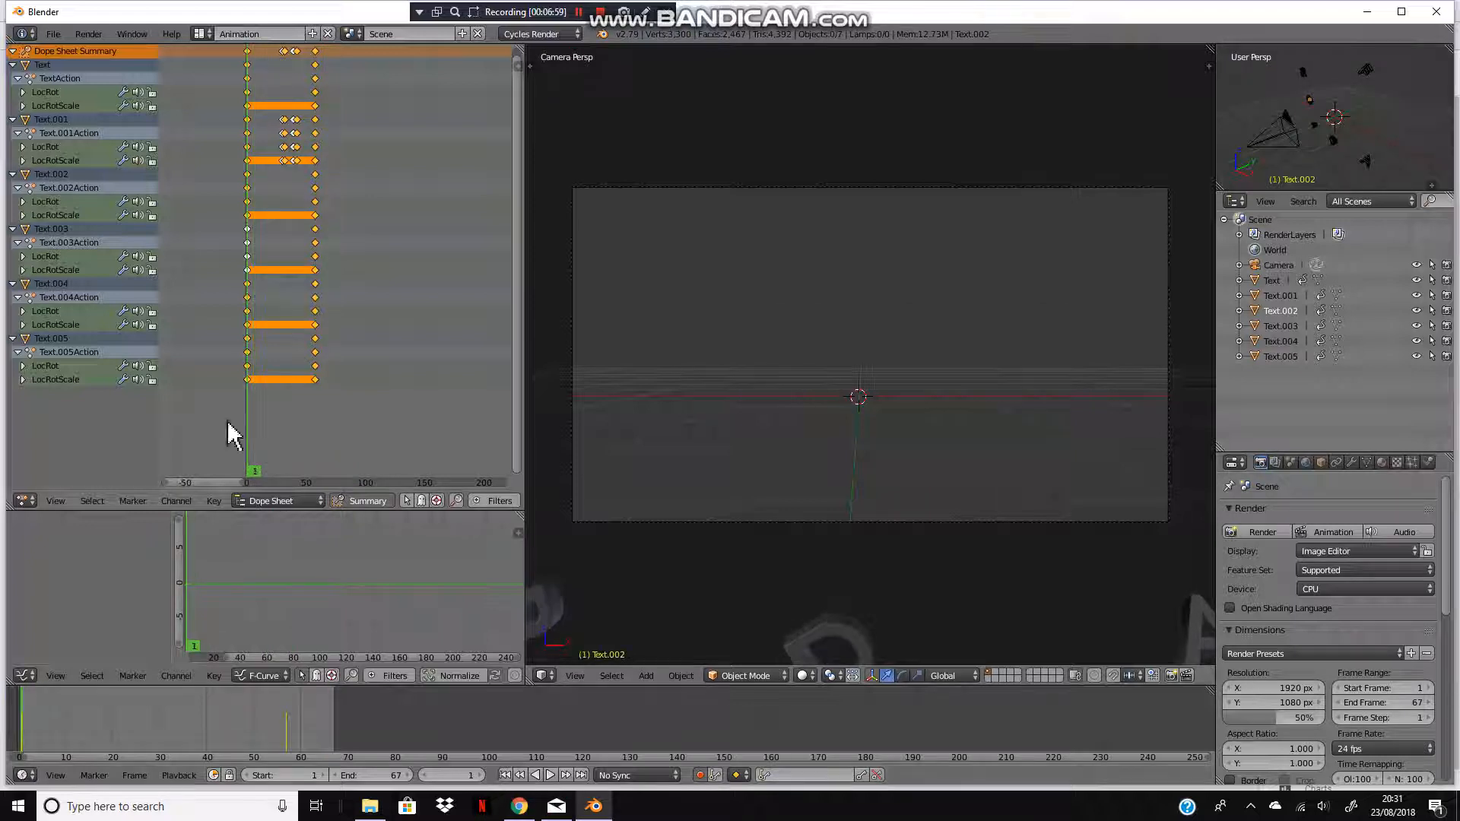
scroll(760, 403, down, 5)
scroll(745, 426, up, 2)
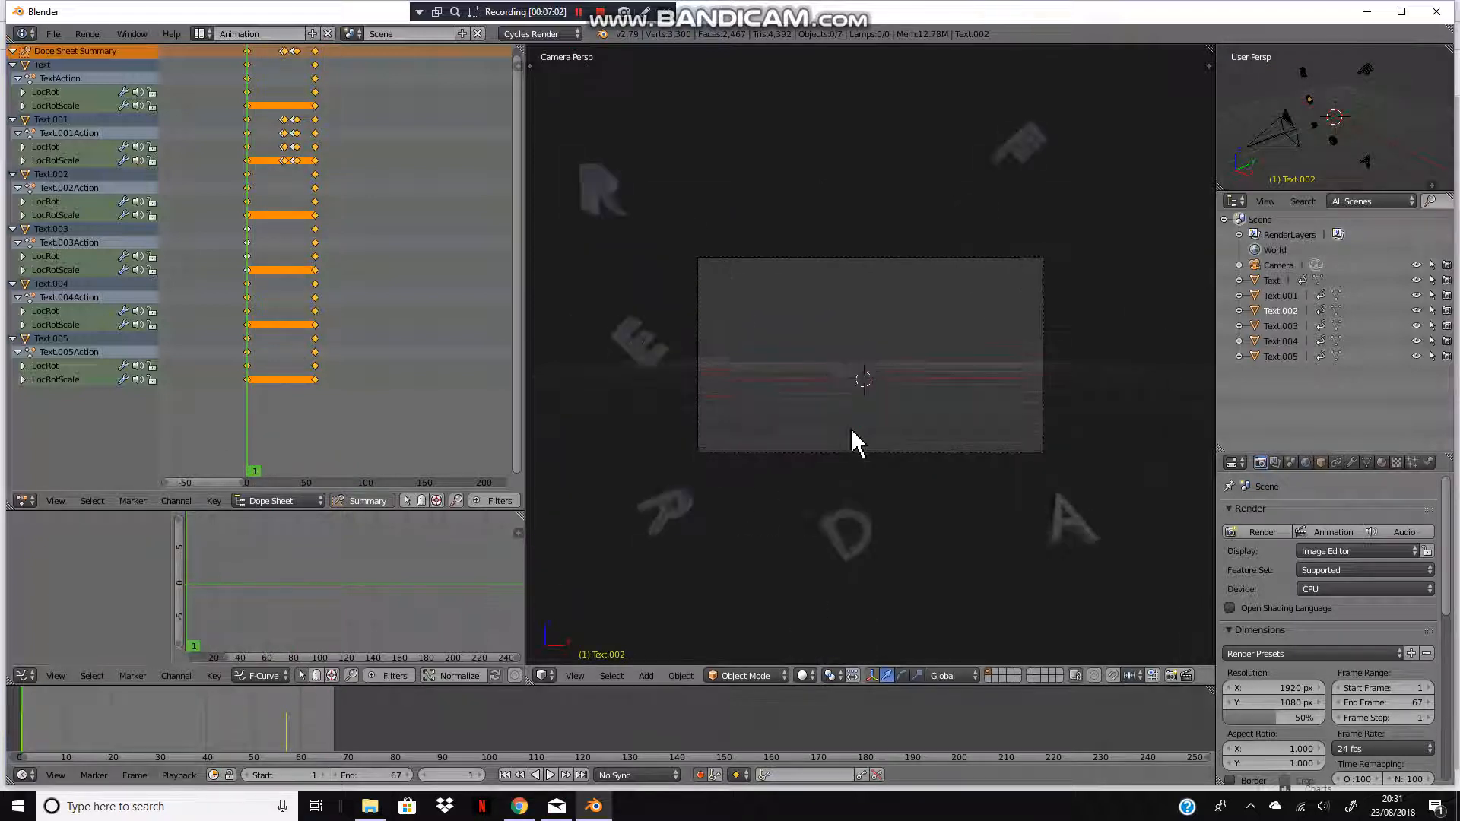
Step: Select all objects and set their keyframe extrapolation to Linear Extrapolation
key(a)
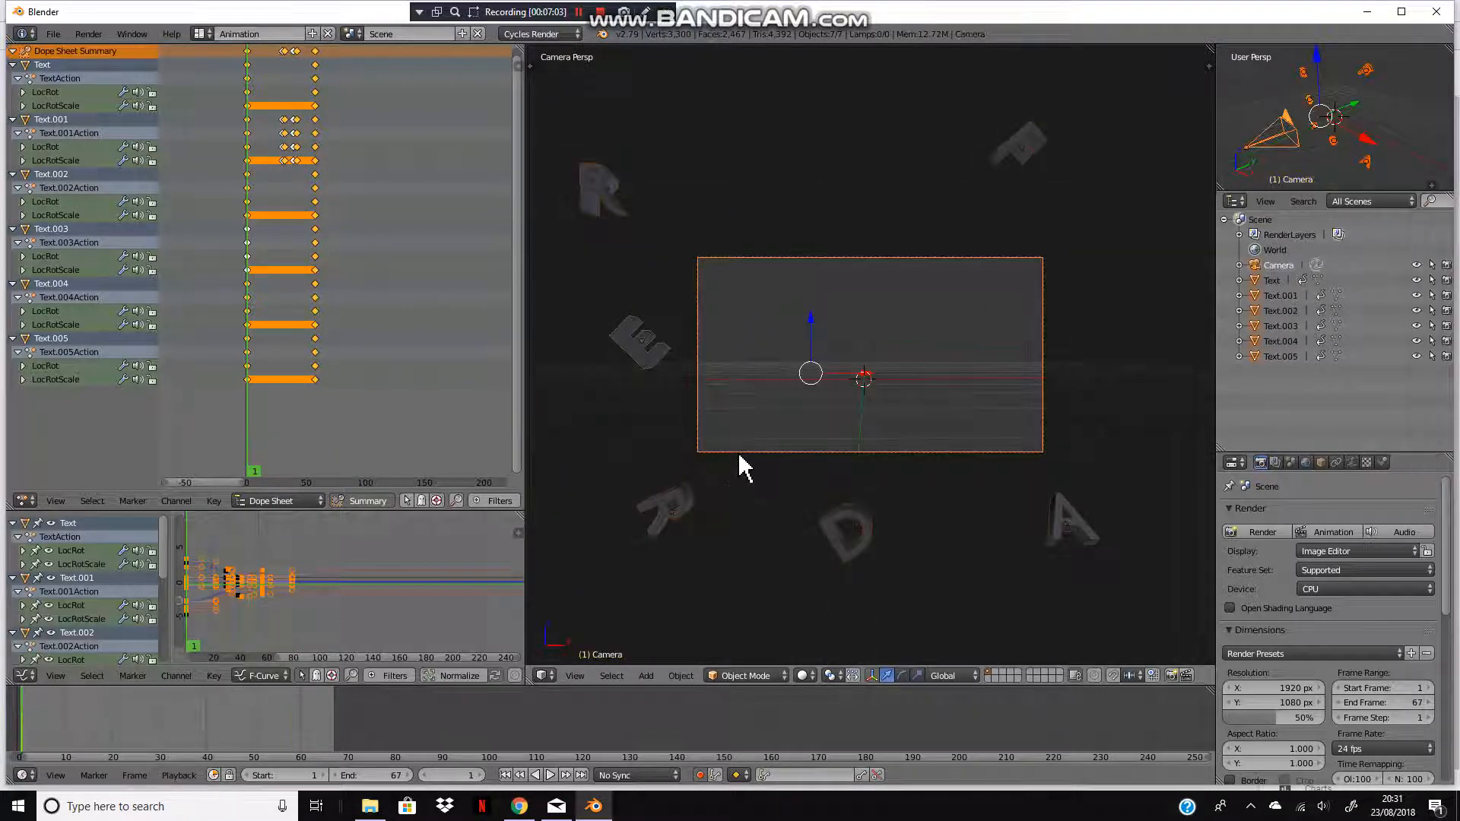
key(shift+e)
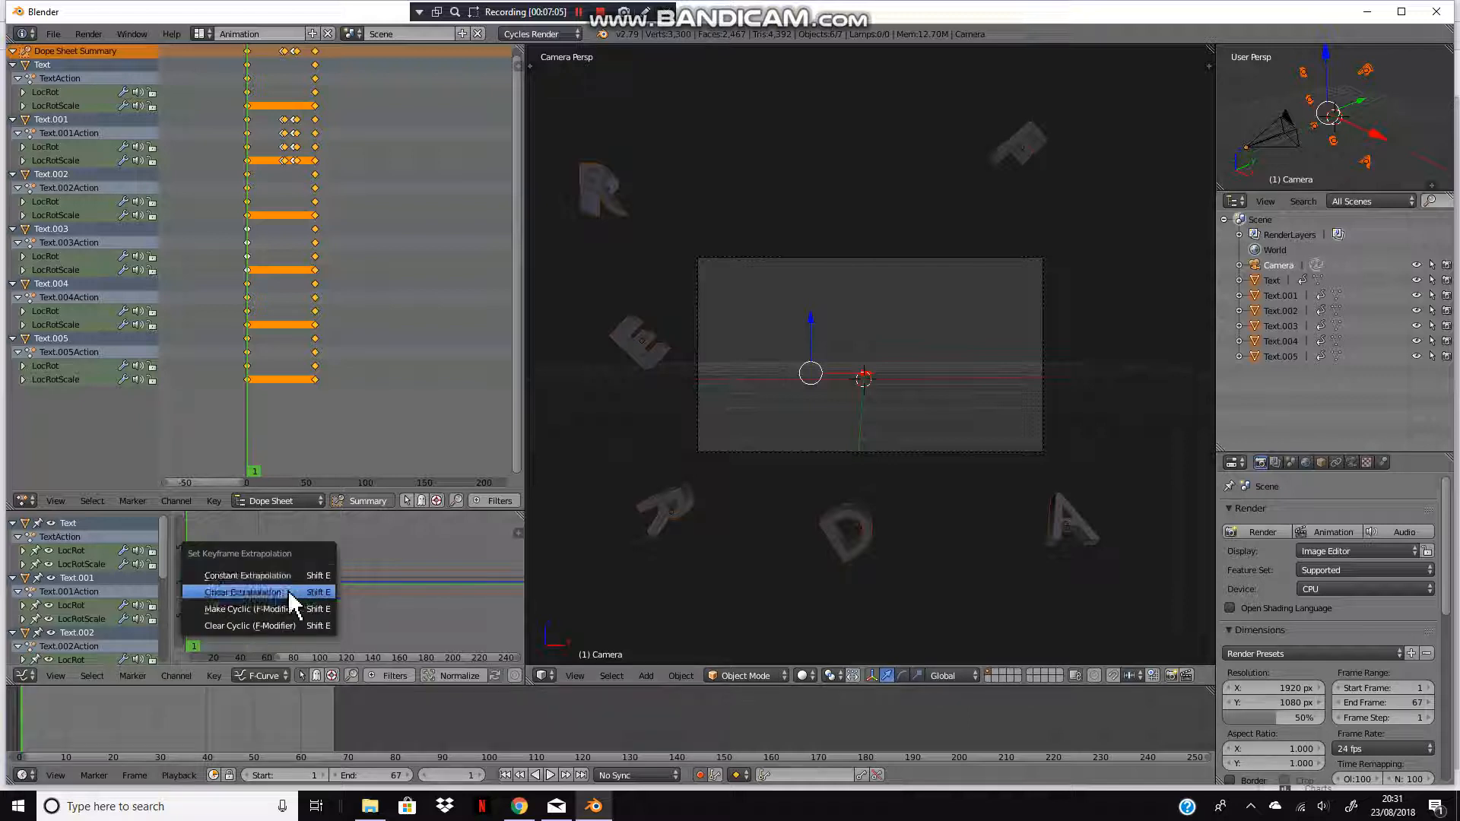
click(291, 592)
Step: Play the animation back and return to the start frame
click(556, 770)
scroll(780, 463, up, 3)
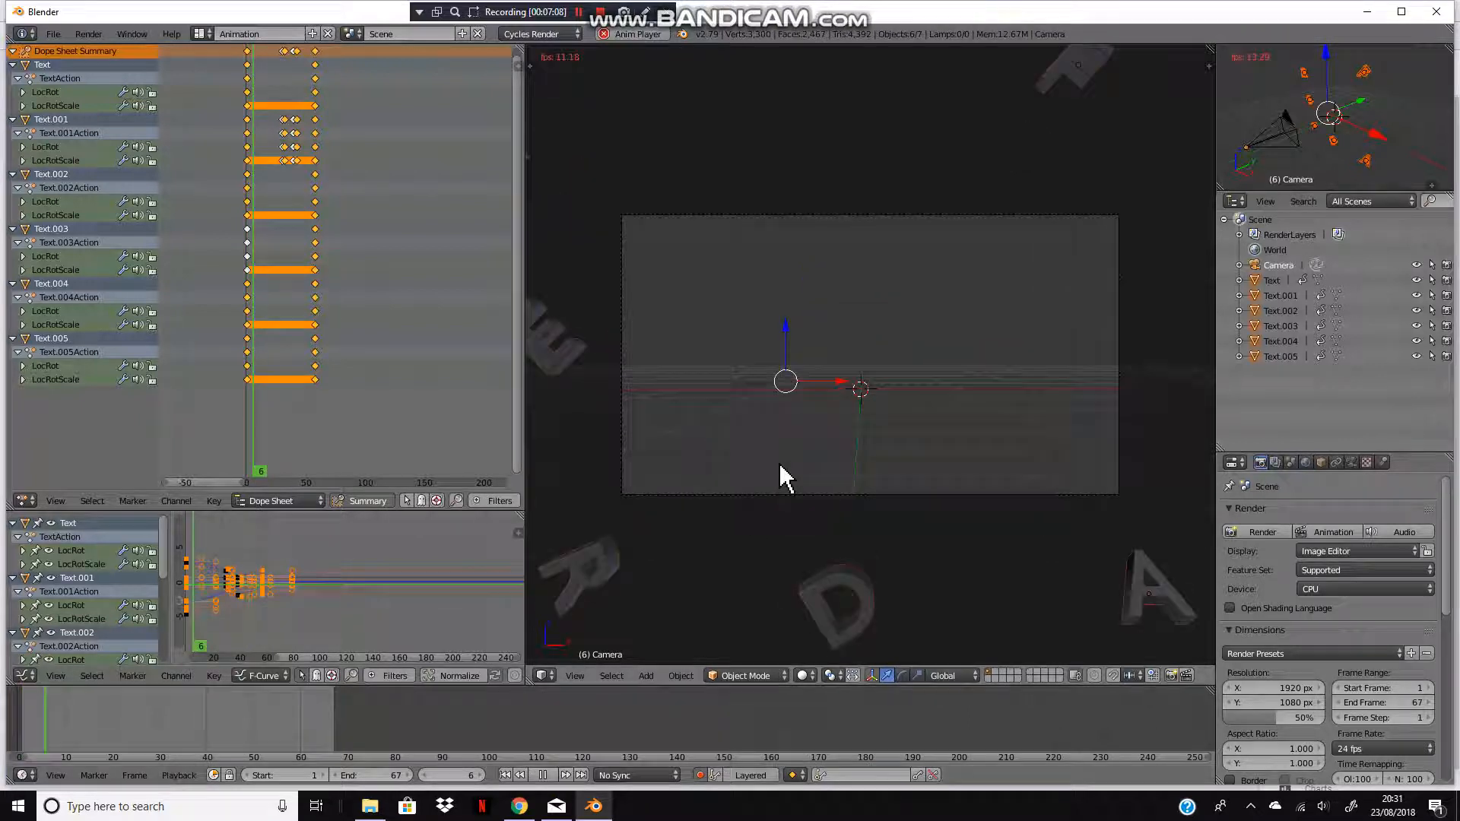
key(a)
scroll(841, 433, down, 1)
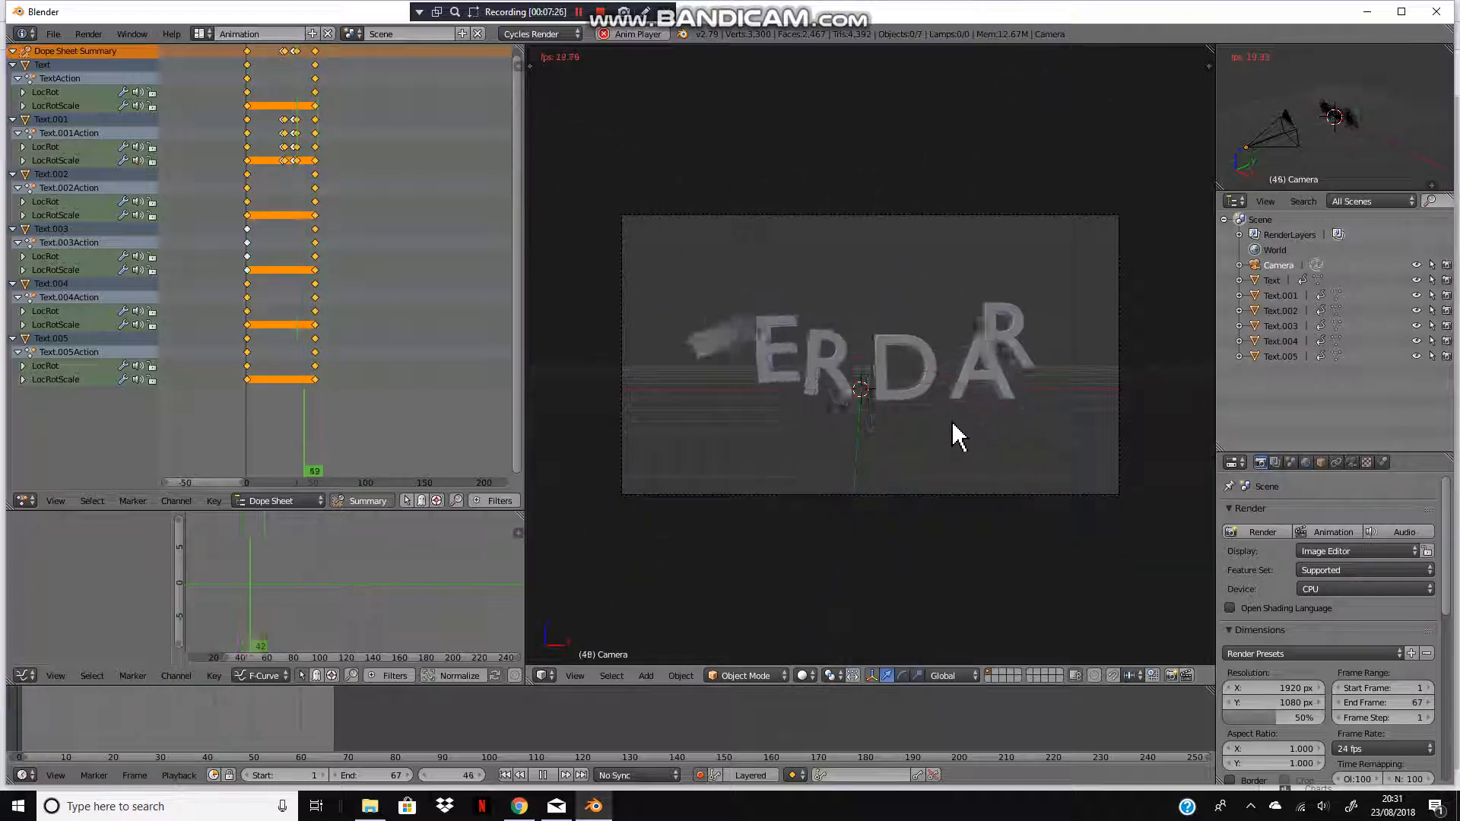
click(542, 775)
click(505, 775)
scroll(939, 552, down, 3)
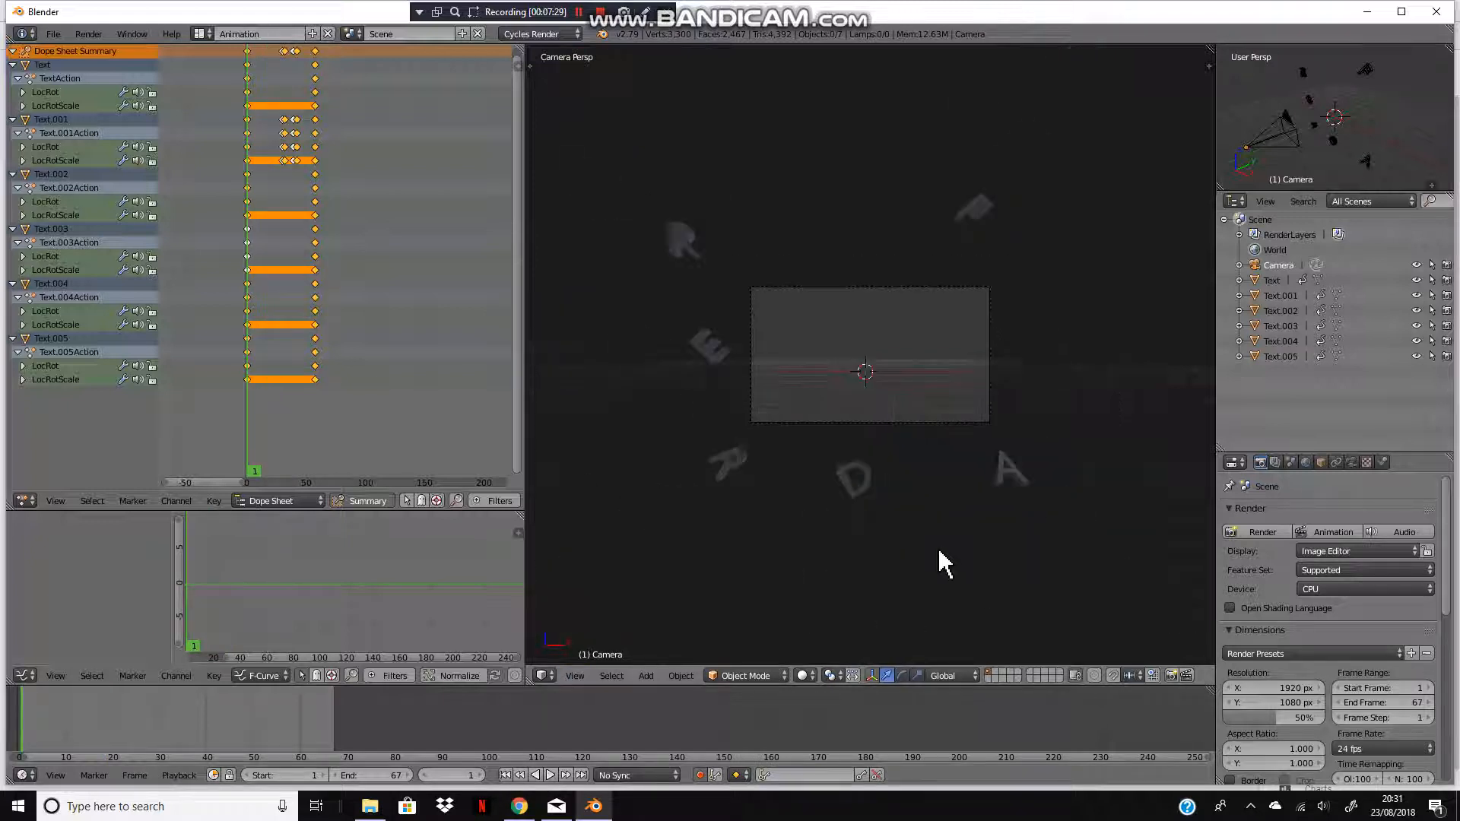
Step: Render the animation as an OpenGL viewport render and play back the rendered frames
click(1186, 675)
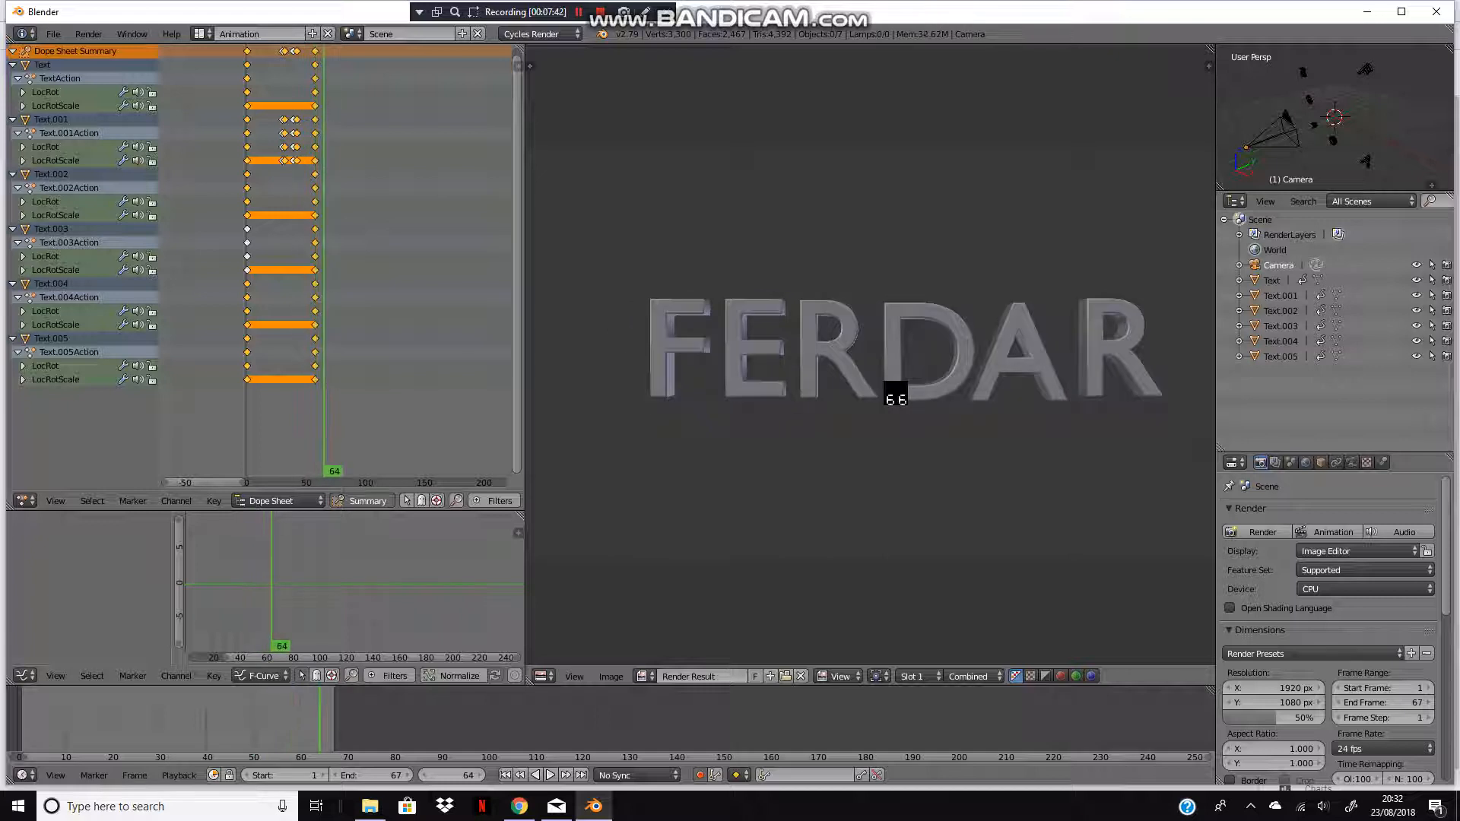
click(88, 33)
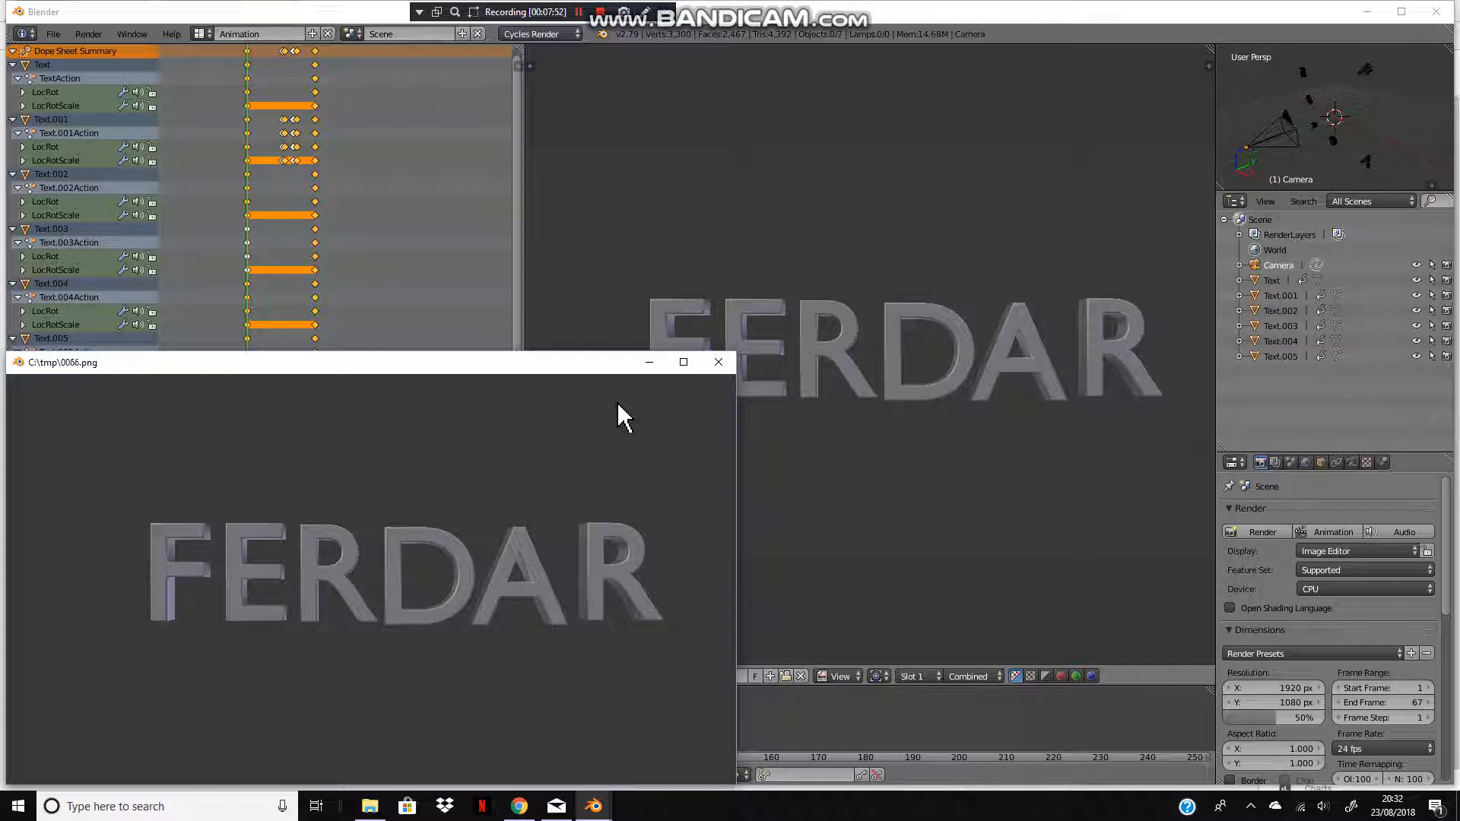
click(717, 363)
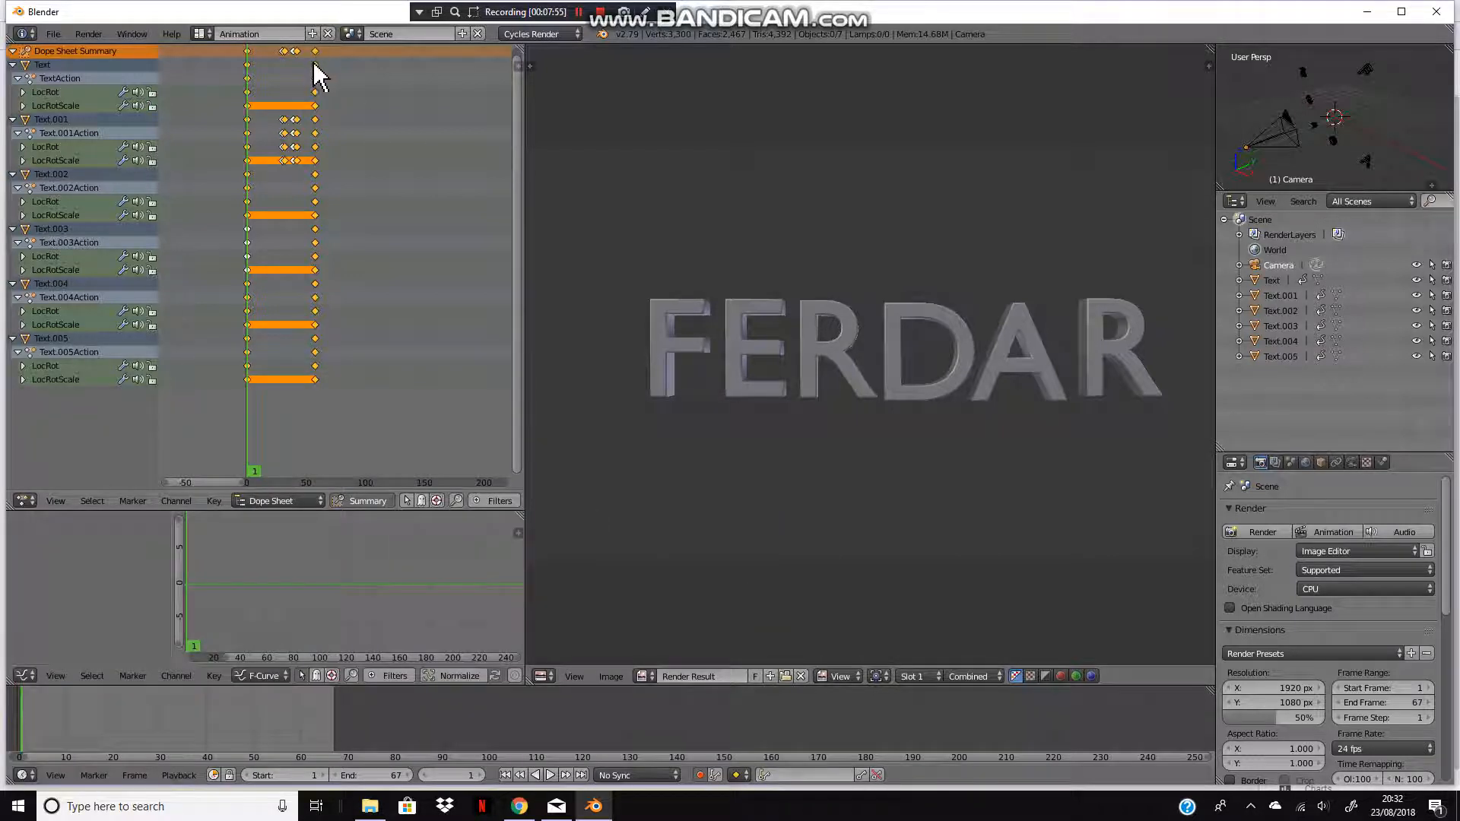
Step: Scale all keyframes in the dope sheet to stretch the animation out to about frame 100
key(s)
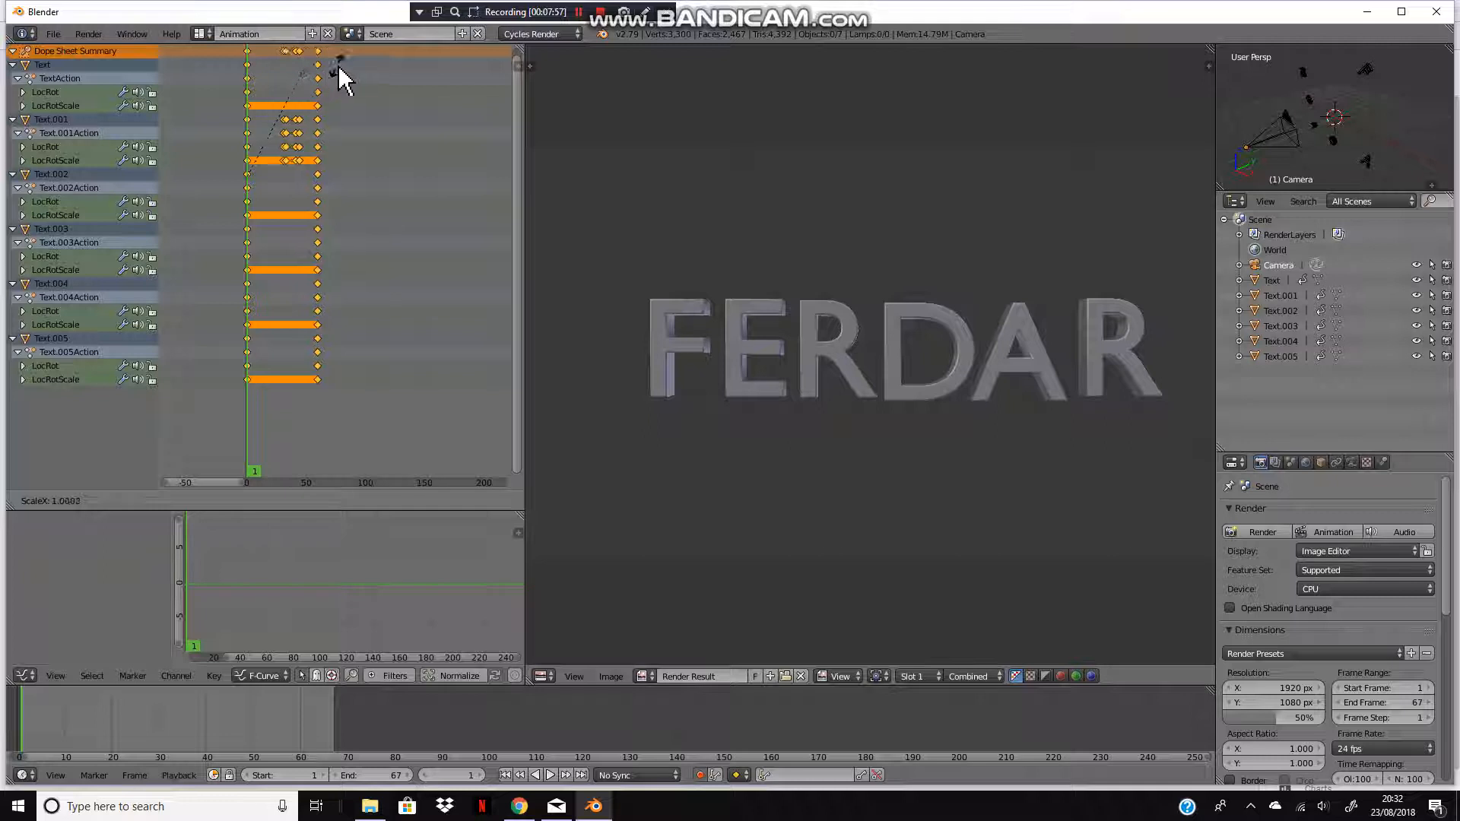
click(363, 645)
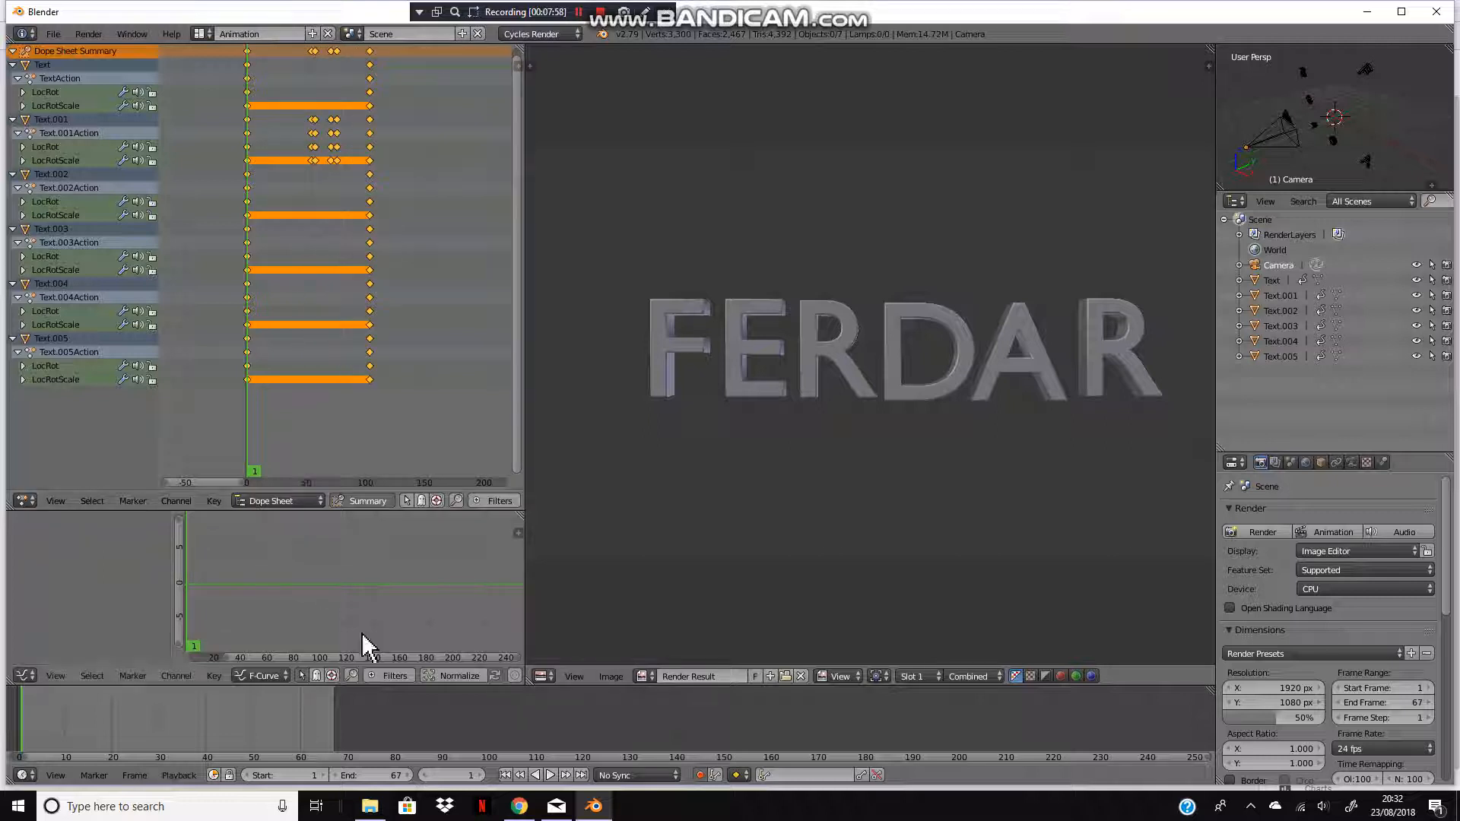
Step: Switch the lower editor back to the 3D camera view and scrub the timeline to review the letter animation
click(555, 674)
click(563, 659)
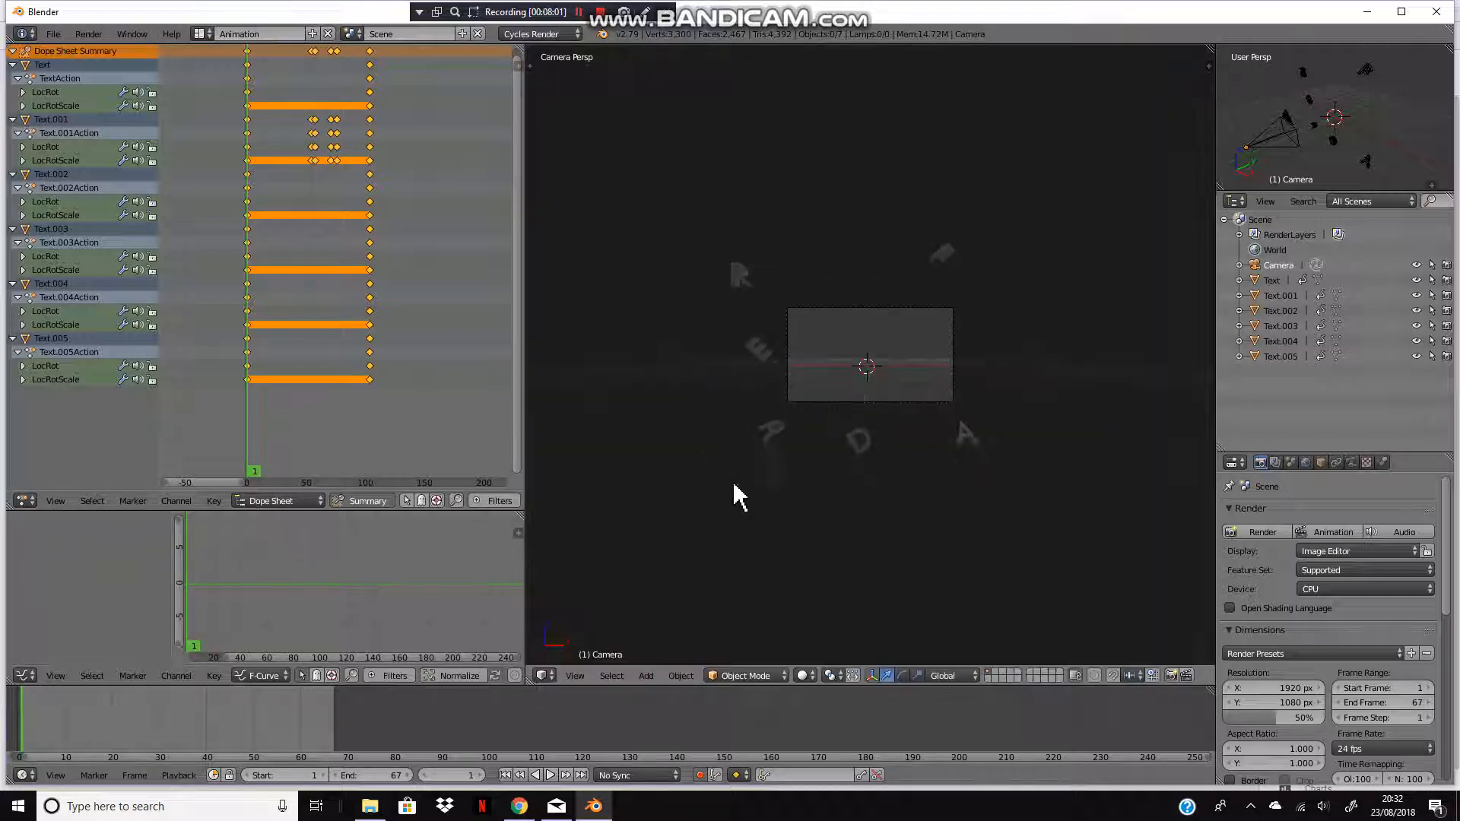
key(a)
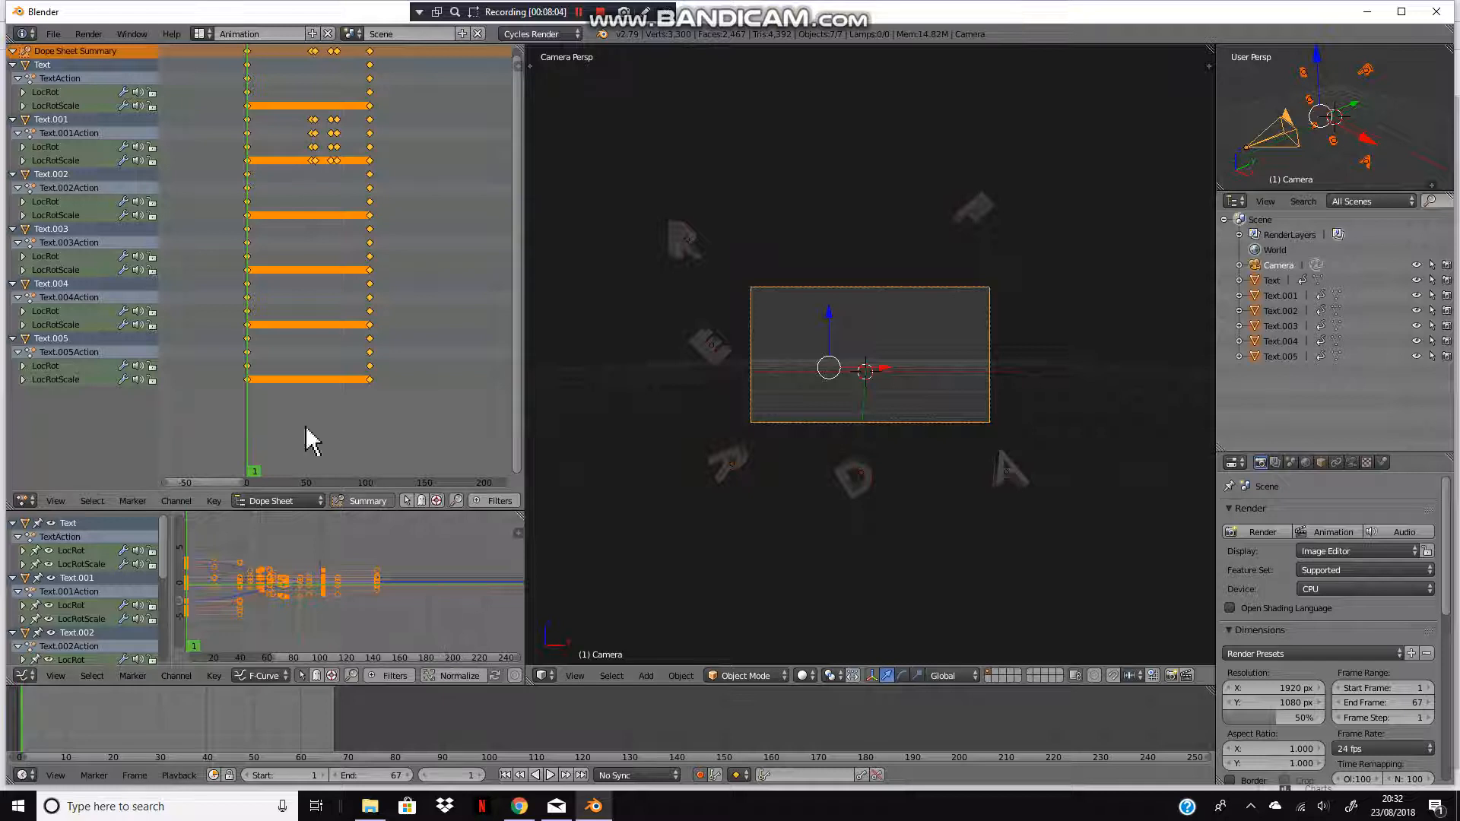
click(273, 705)
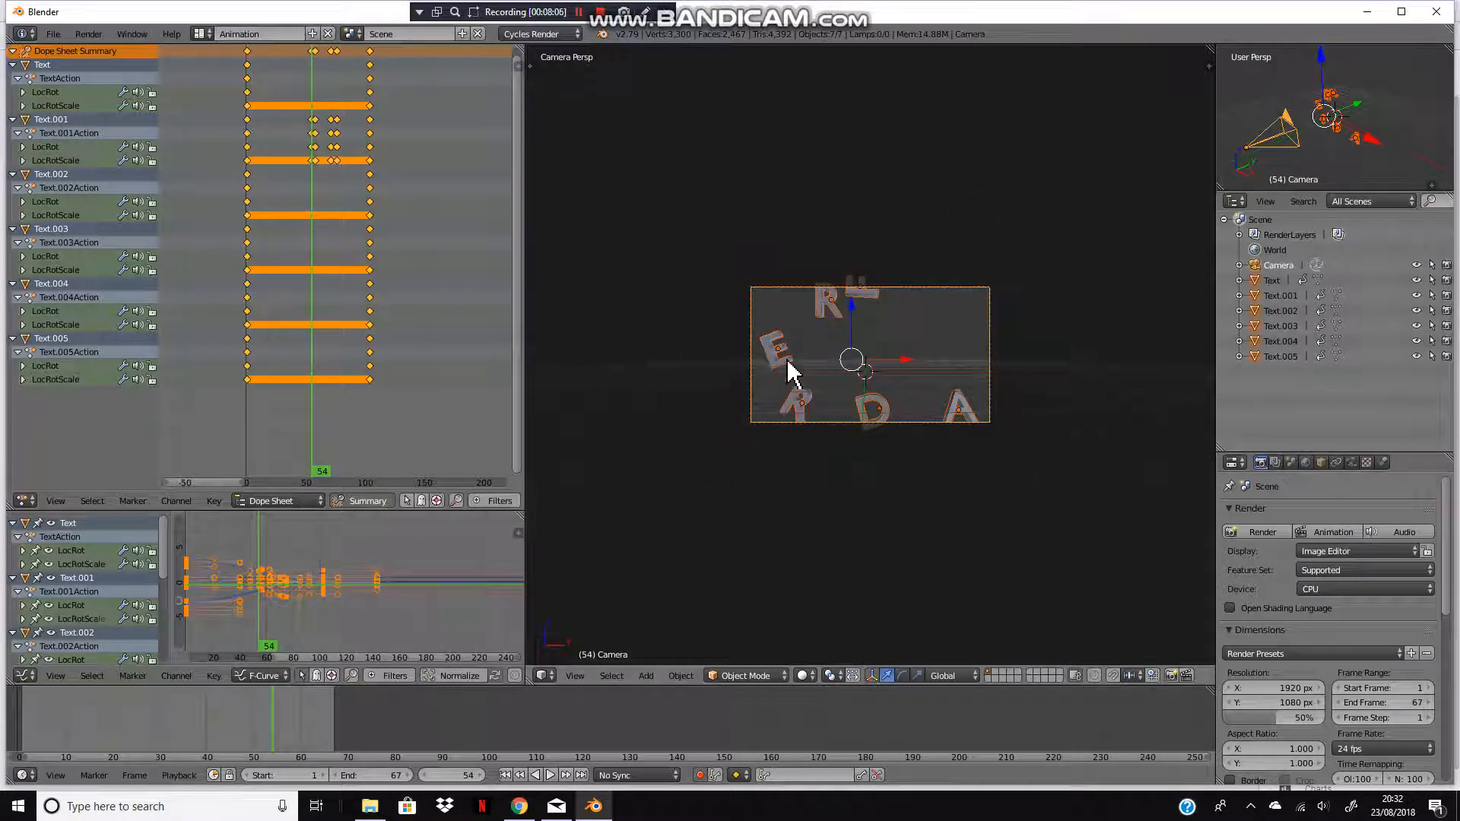
scroll(786, 360, up, 2)
key(a)
right_click(740, 350)
drag(292, 733, 457, 732)
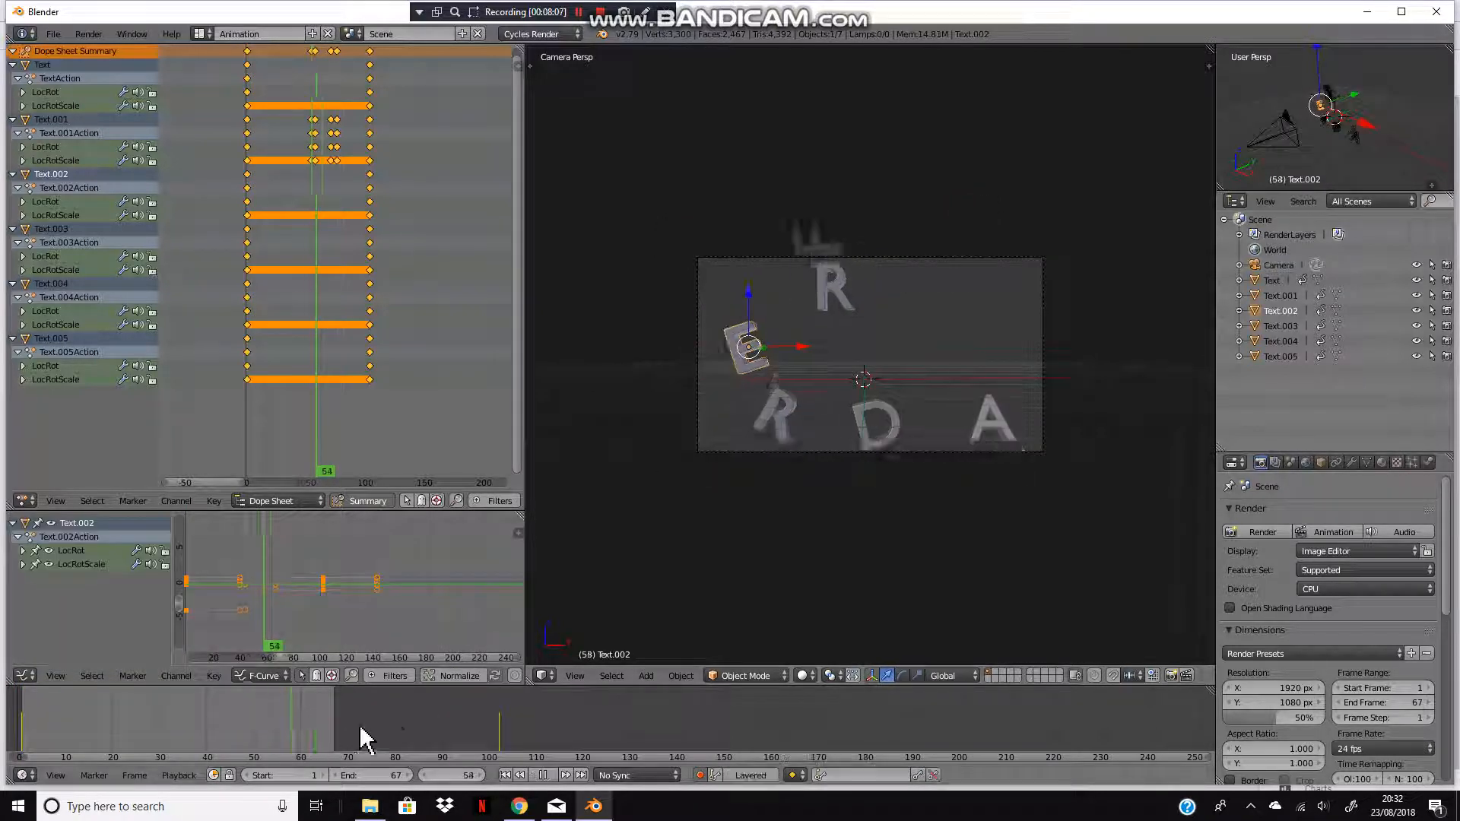
scroll(457, 720, down, 10)
scroll(462, 719, up, 20)
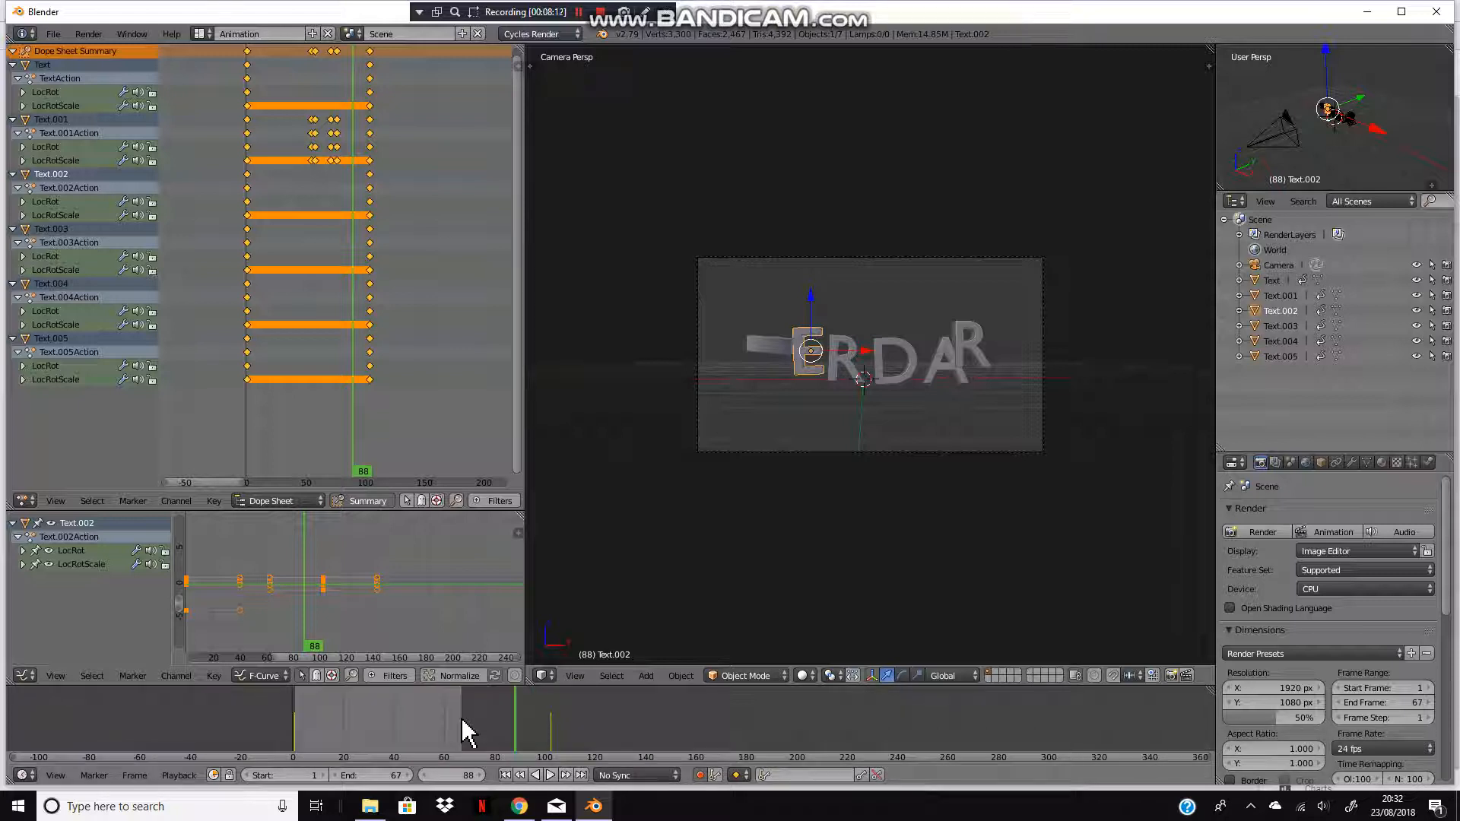
scroll(462, 719, up, 1)
drag(486, 719, 445, 741)
Step: Set the end frame to 110 and play the animation from the start
drag(367, 775, 397, 775)
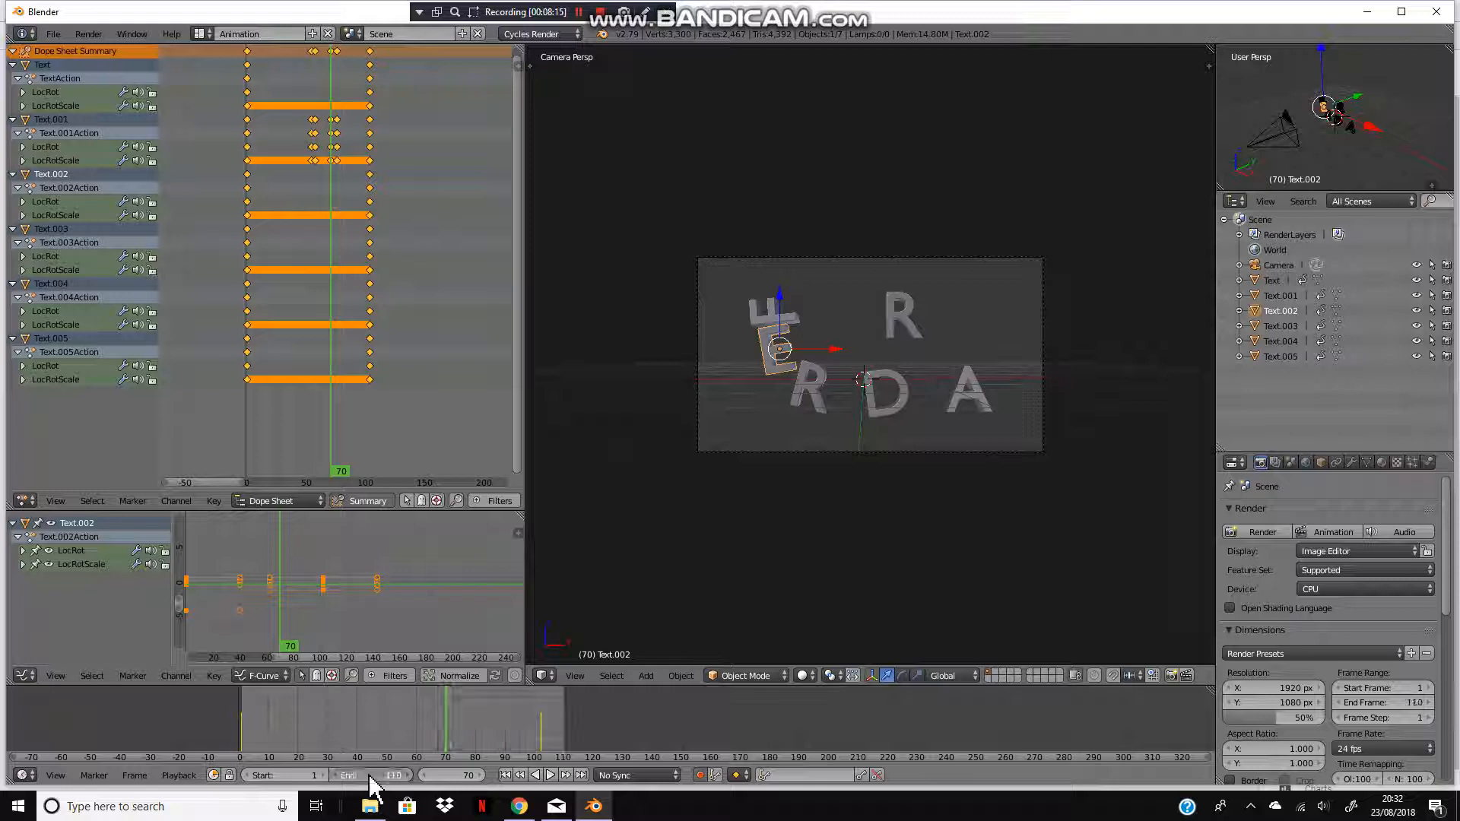
click(239, 730)
key(alt+a)
click(241, 734)
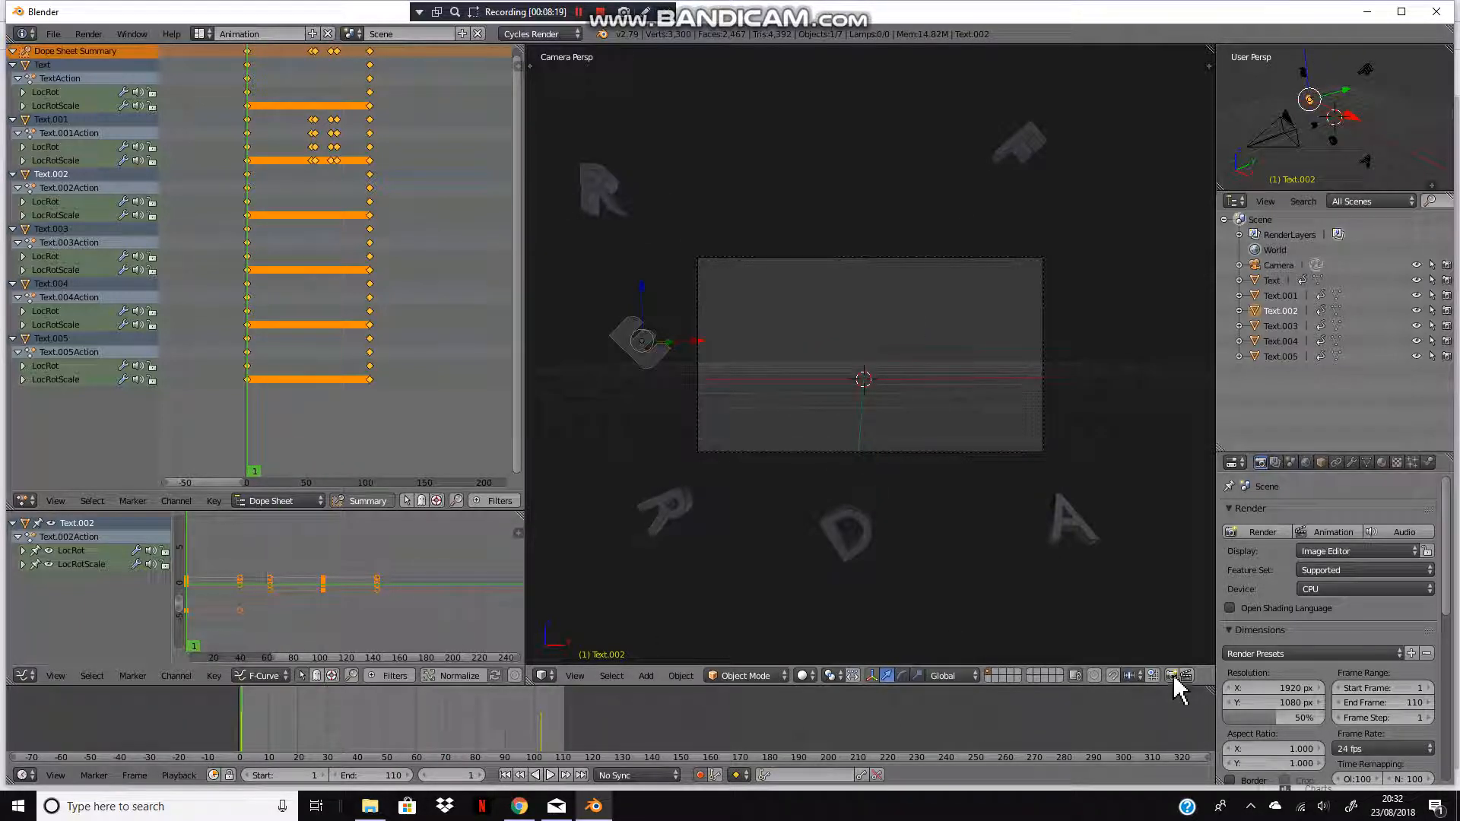
Step: Render the animation again, play back the rendered frames, and close the player
key(ctrl+F12)
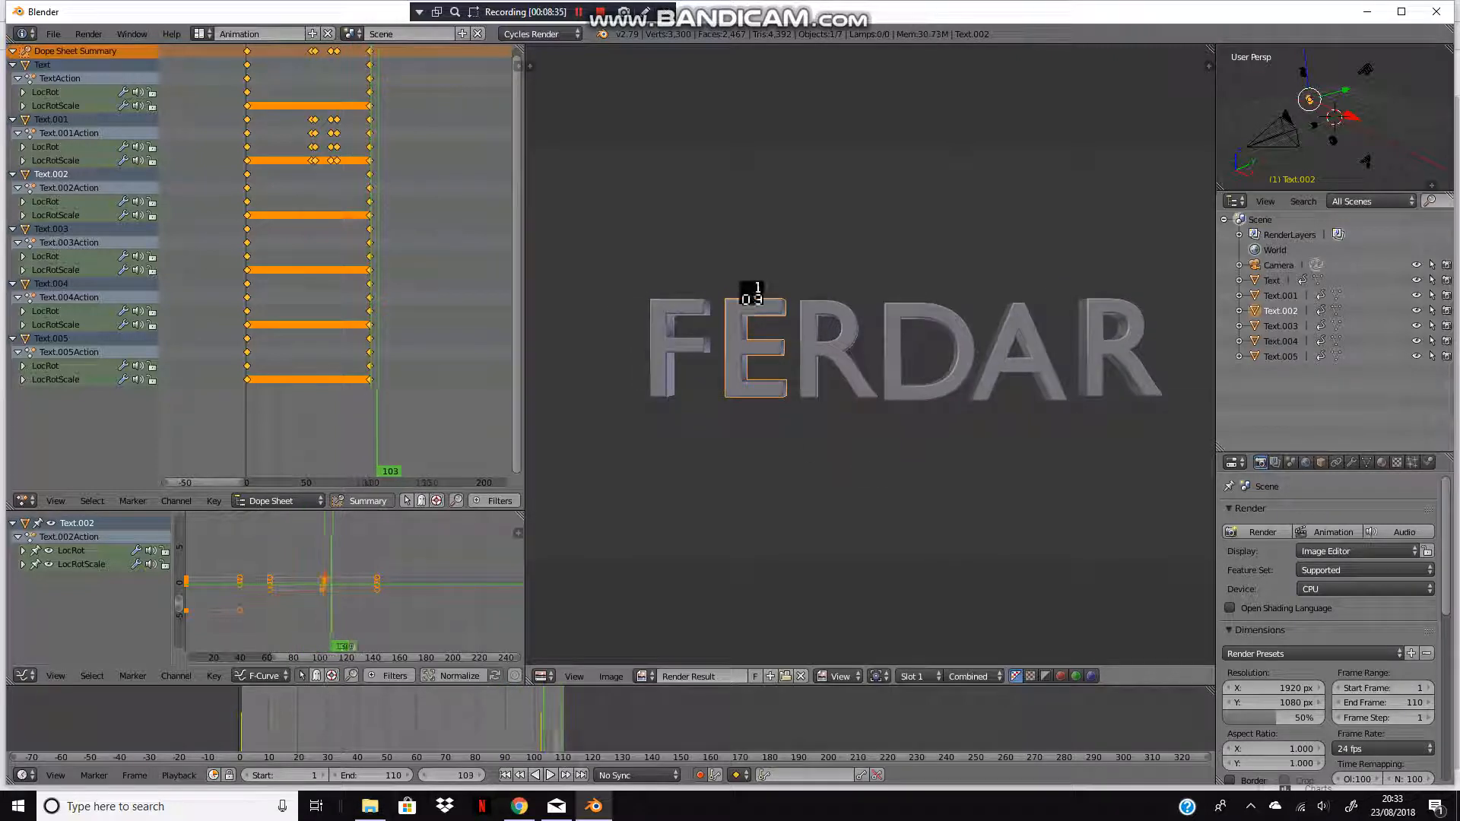
click(88, 33)
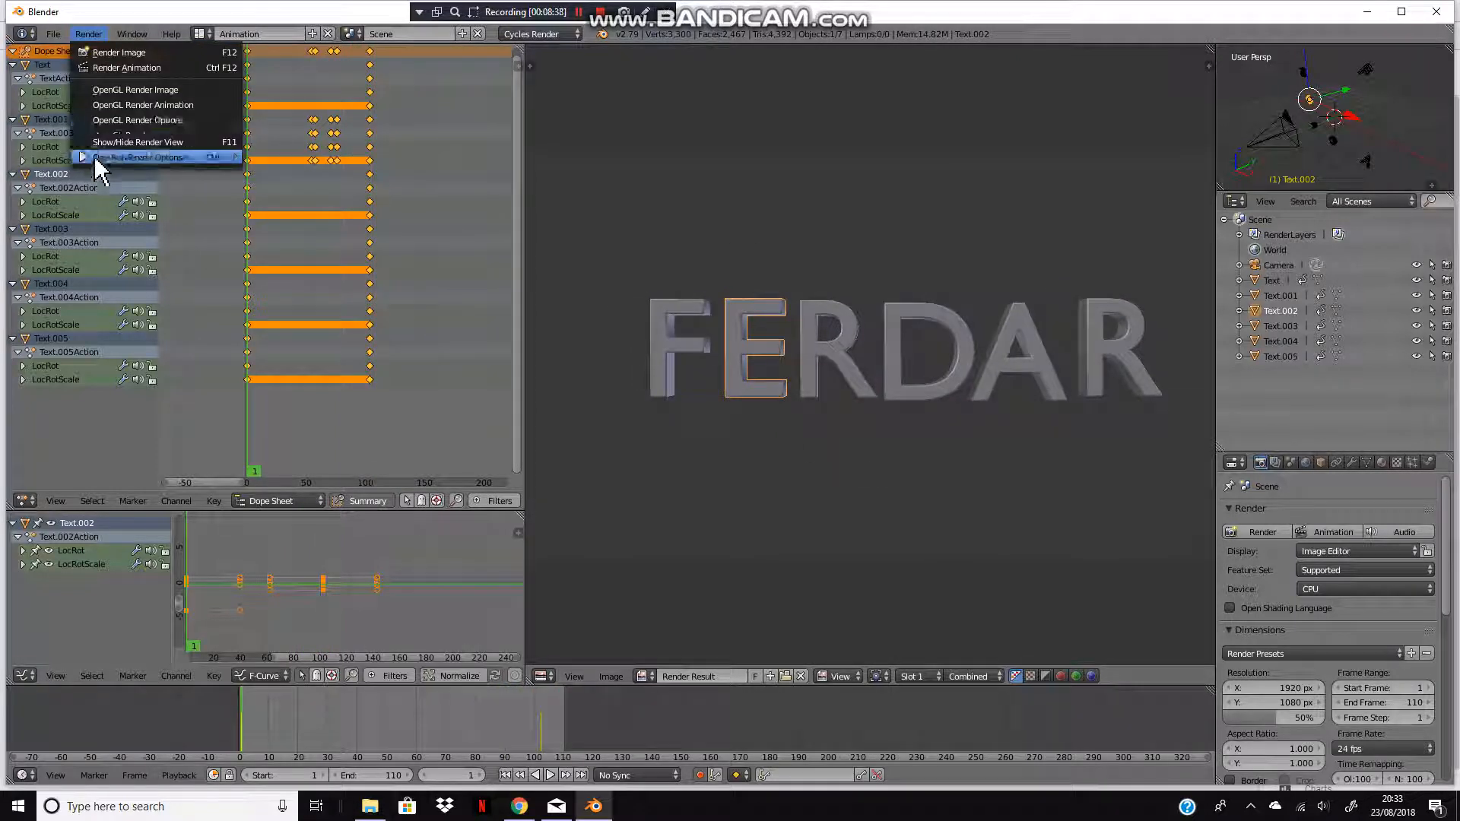
key(ctrl+F11)
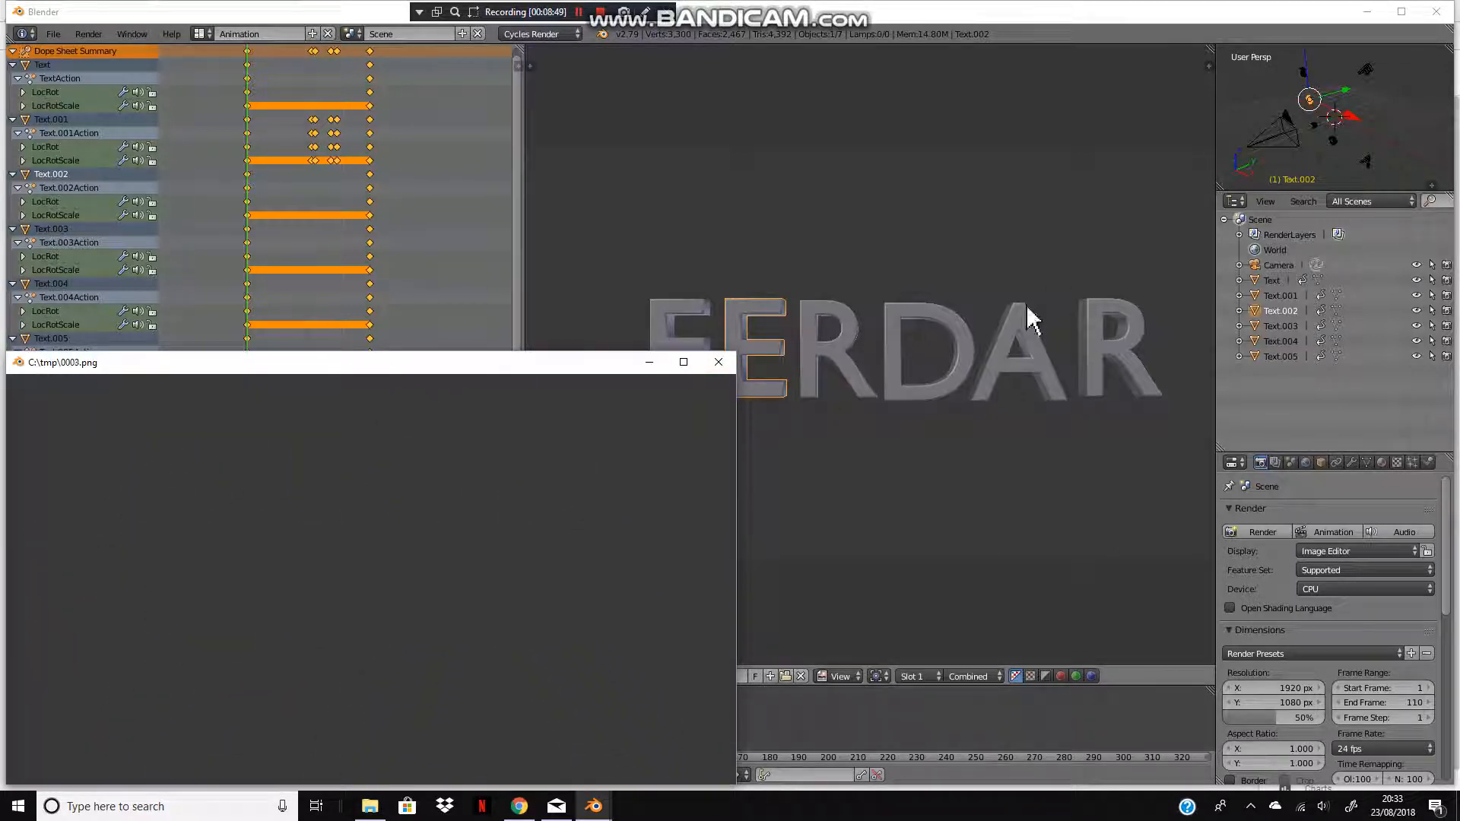
click(730, 361)
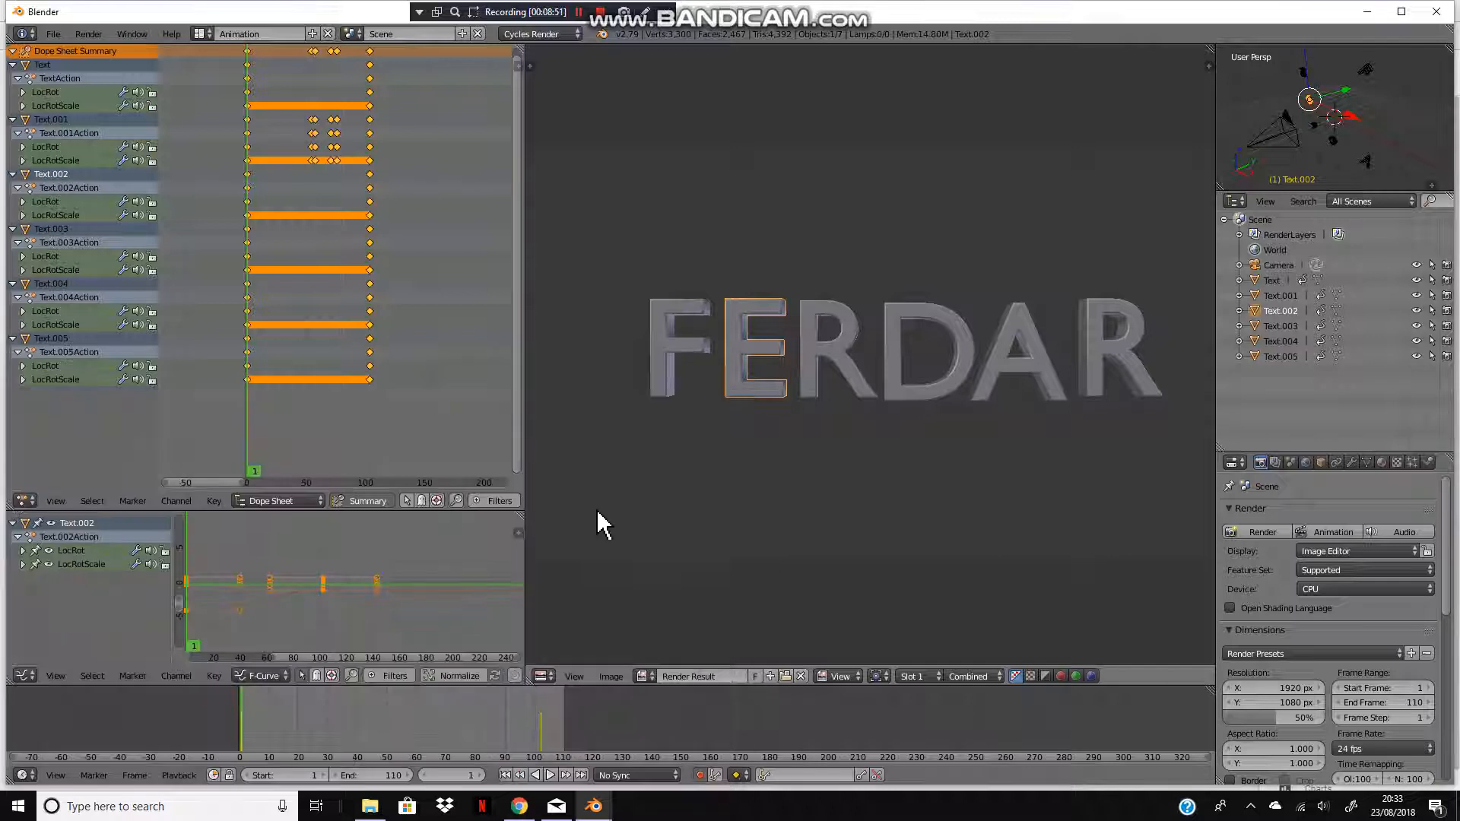
Step: Switch the lower editor to the 3D camera view and play the animation
click(542, 676)
click(561, 658)
key(alt+a)
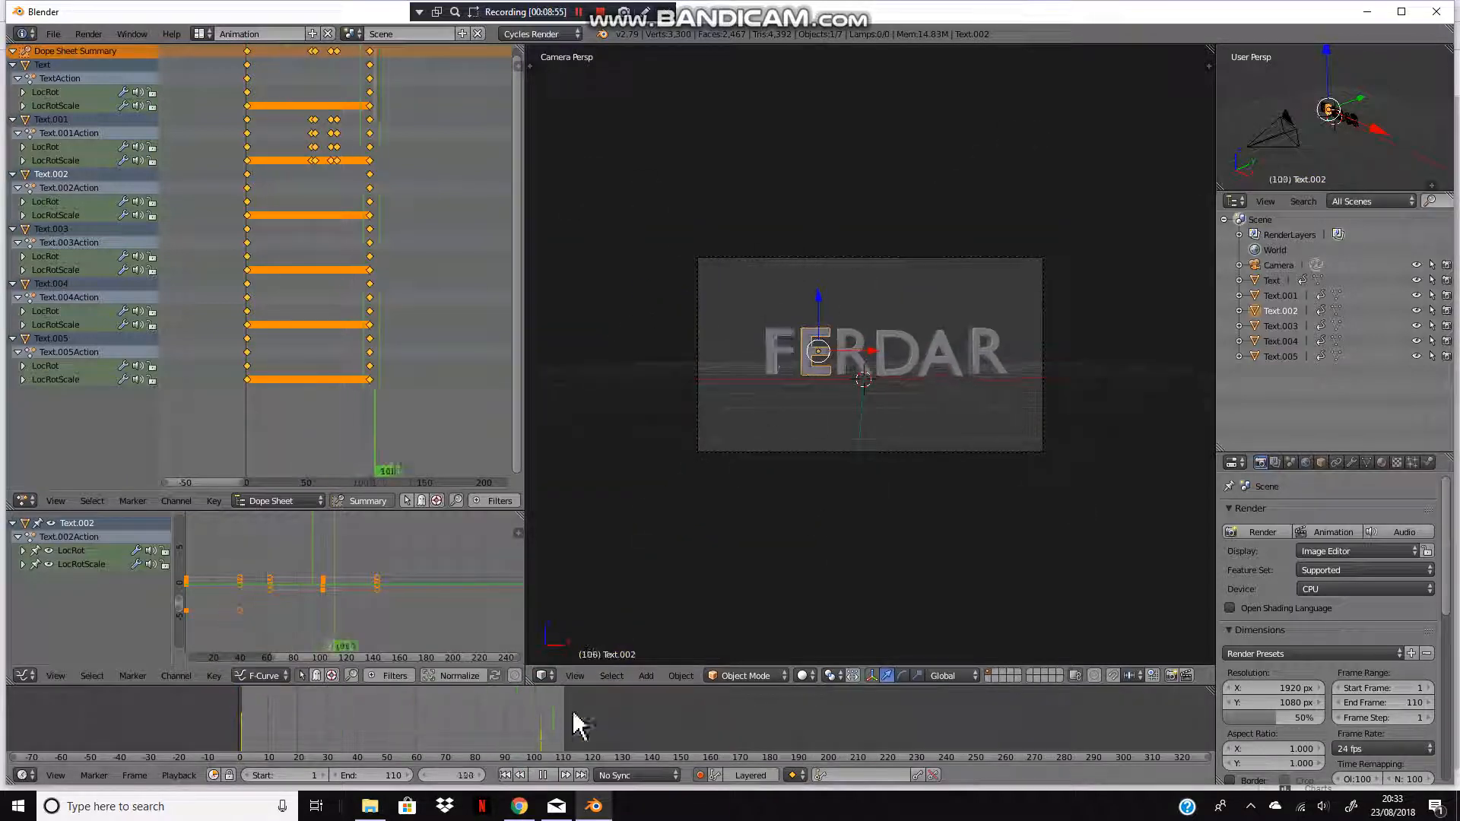
key(alt+a)
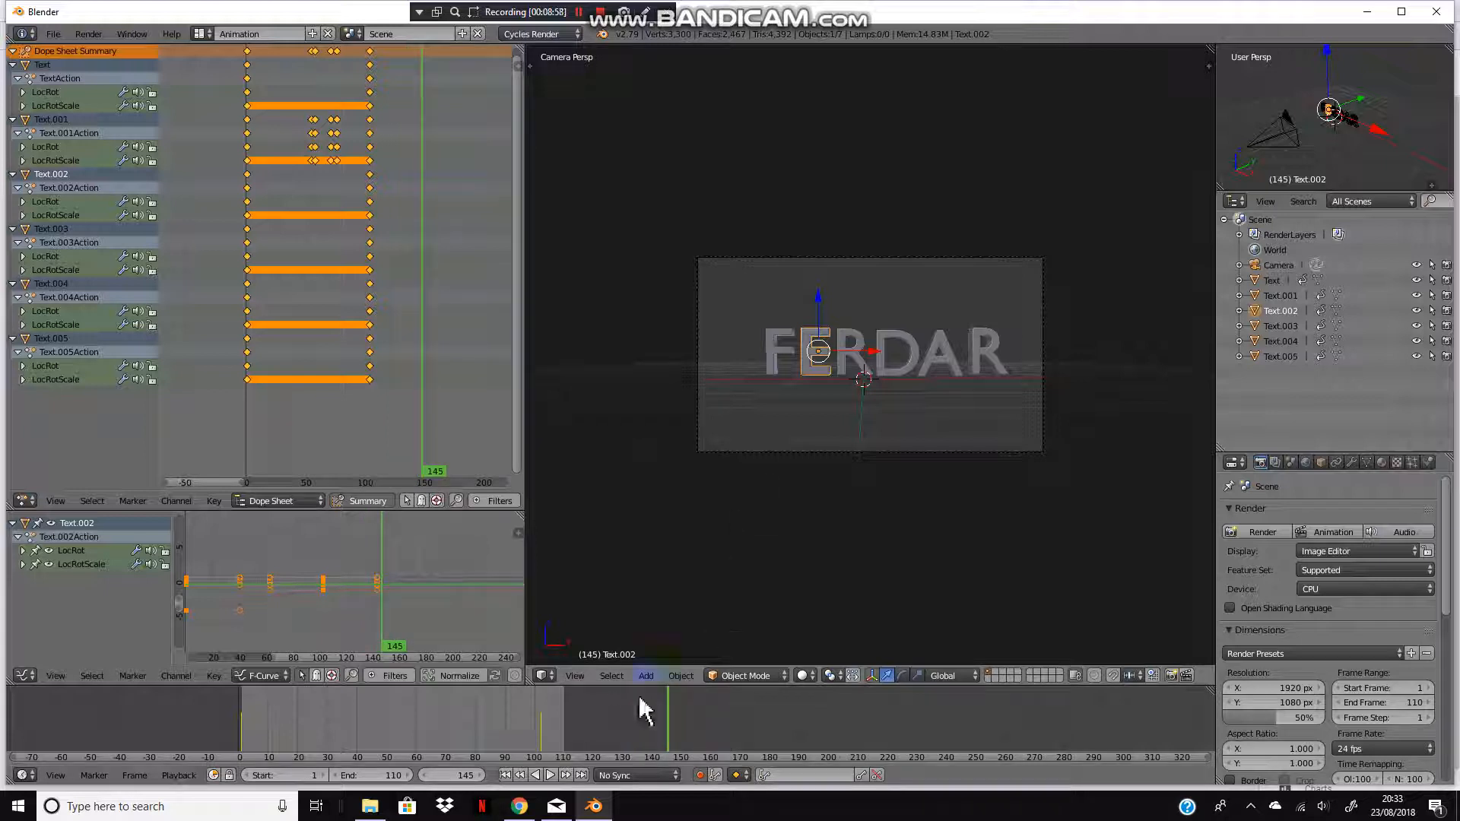
Step: Extend the end frame to 201 and play the animation
scroll(635, 694, up, 1)
drag(381, 775, 410, 776)
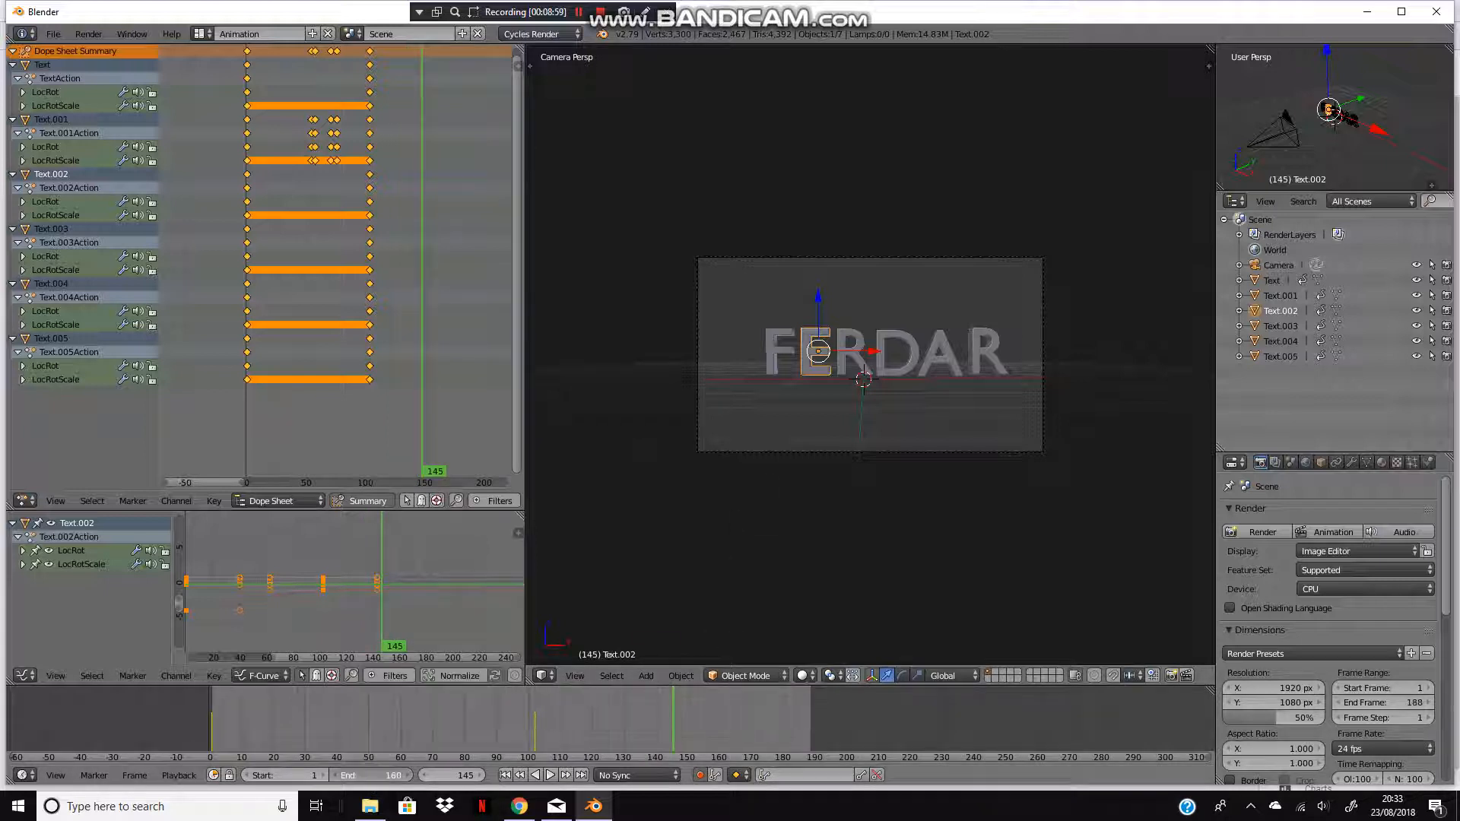
key(shift+alt+a)
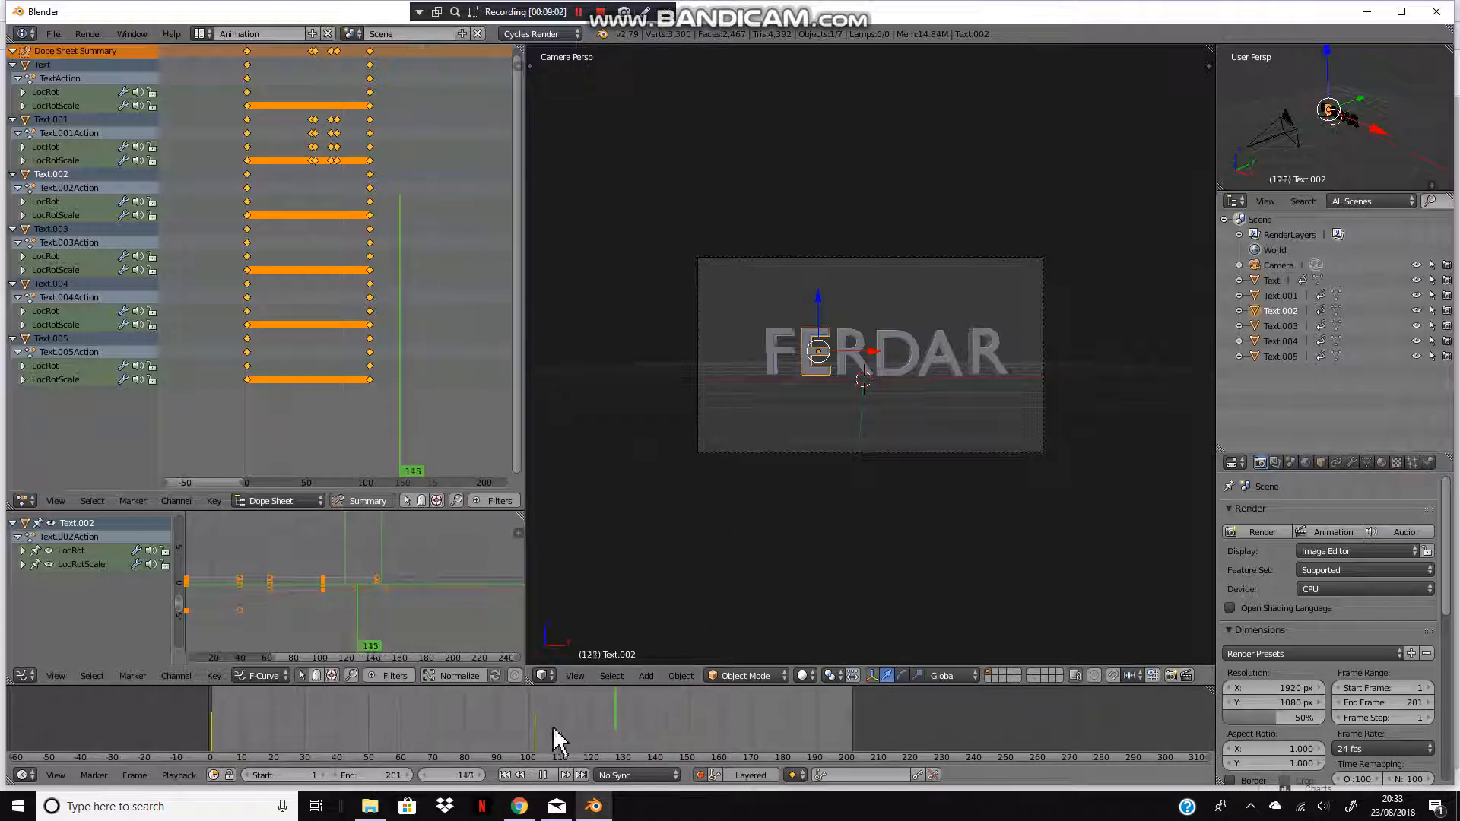
key(alt+a)
Step: Select the camera and insert a LocRot keyframe at frame 117
right_click(764, 427)
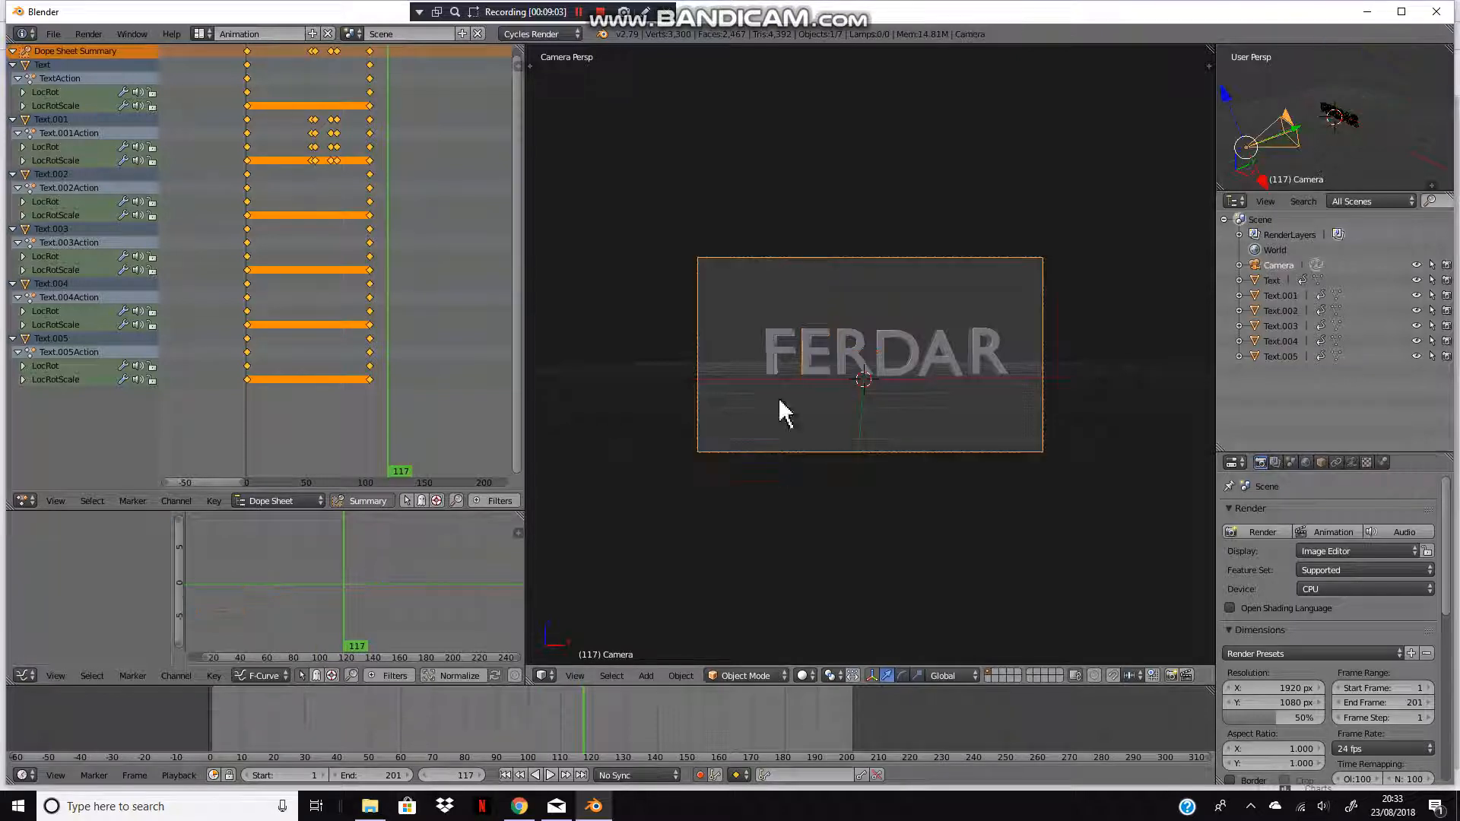
key(i)
click(780, 342)
Step: At frame 142, fly the camera forward past the text to keyframe a new camera position
key(alt+a)
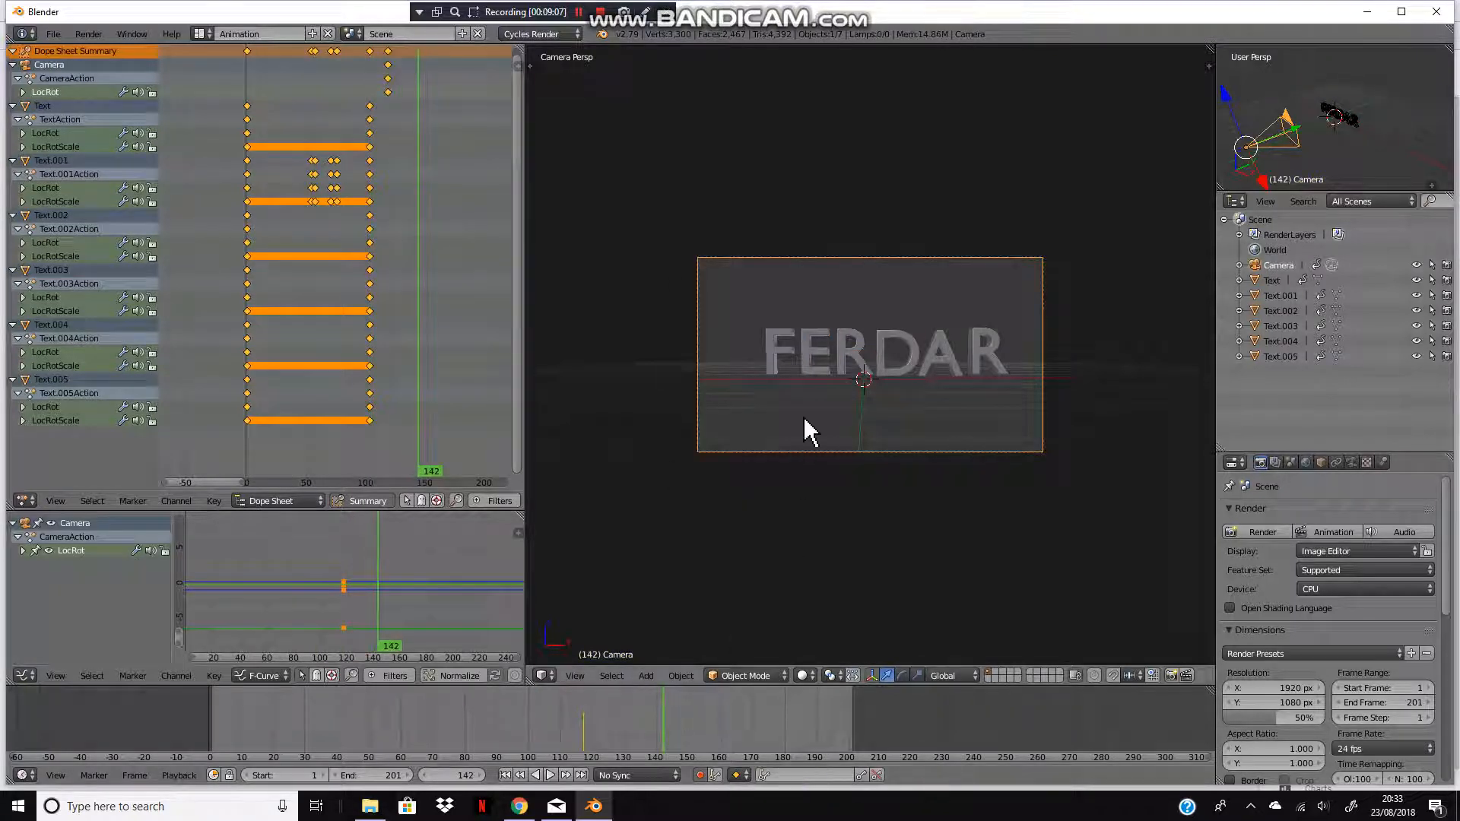
key(shift+f)
key(w)
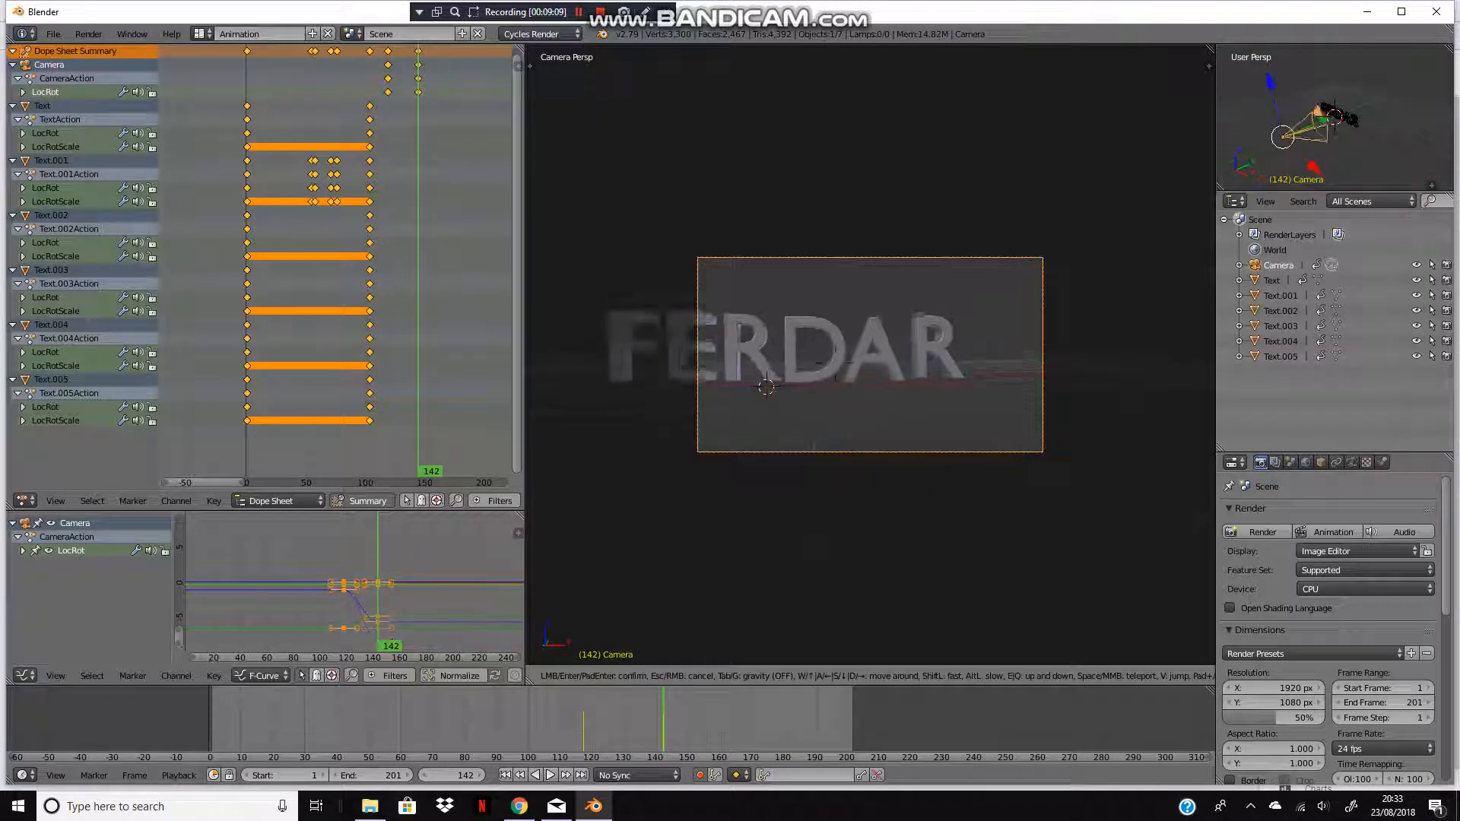
click(813, 455)
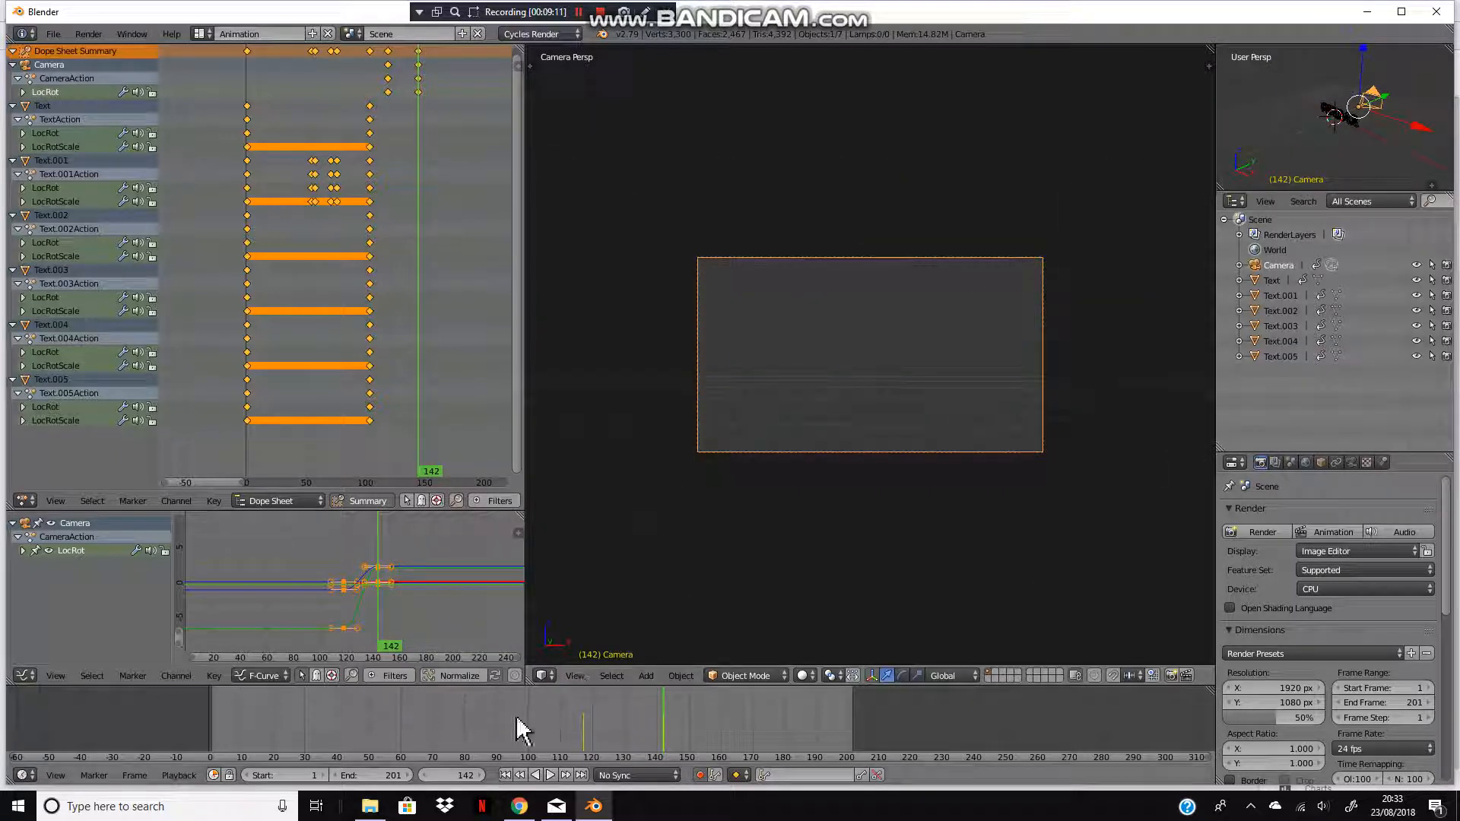
Step: At frame 131, rotate and move the camera close to the D letter to keyframe that view
drag(579, 715, 630, 717)
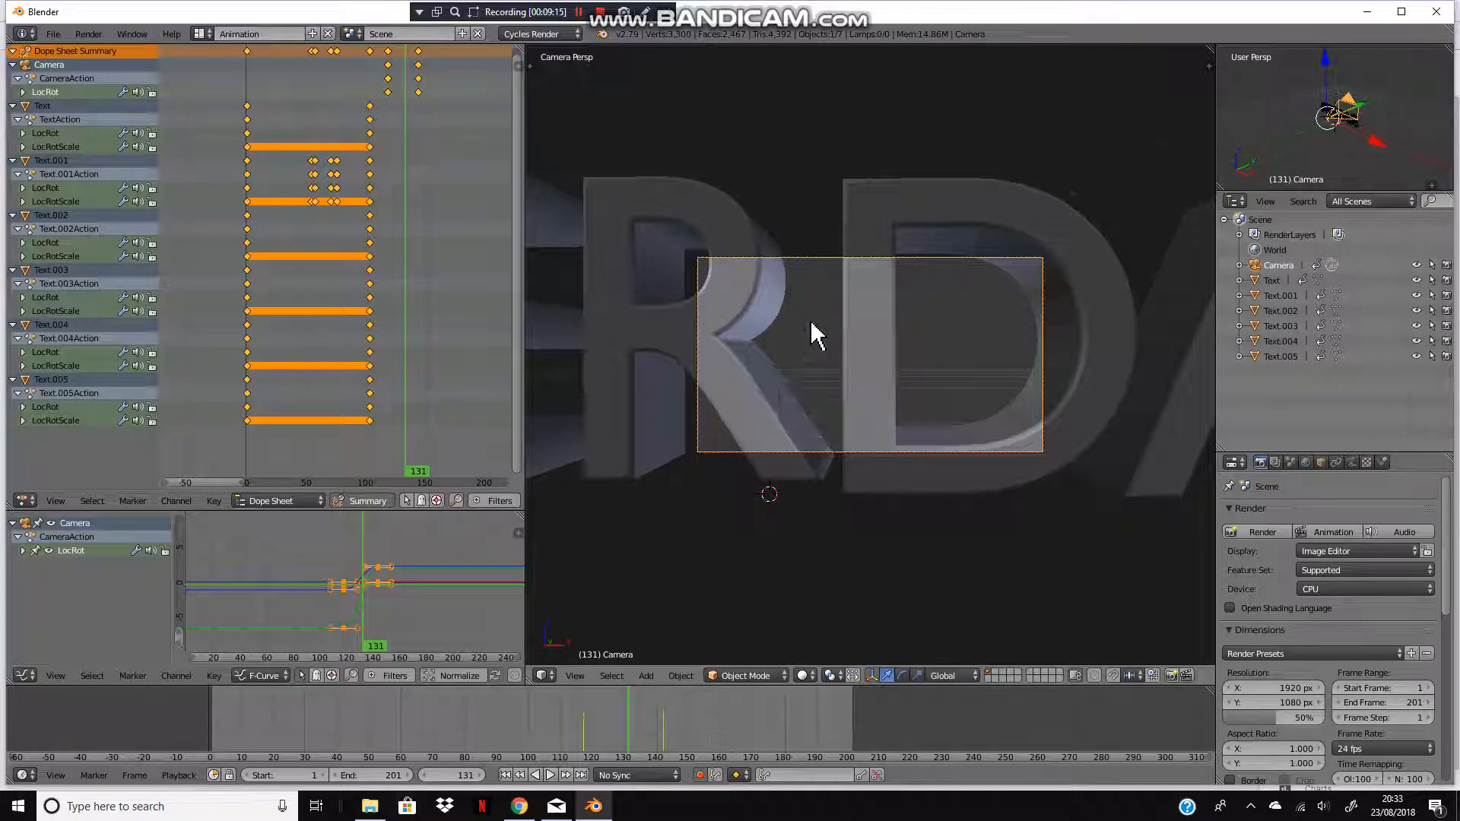
key(r)
click(867, 349)
key(g)
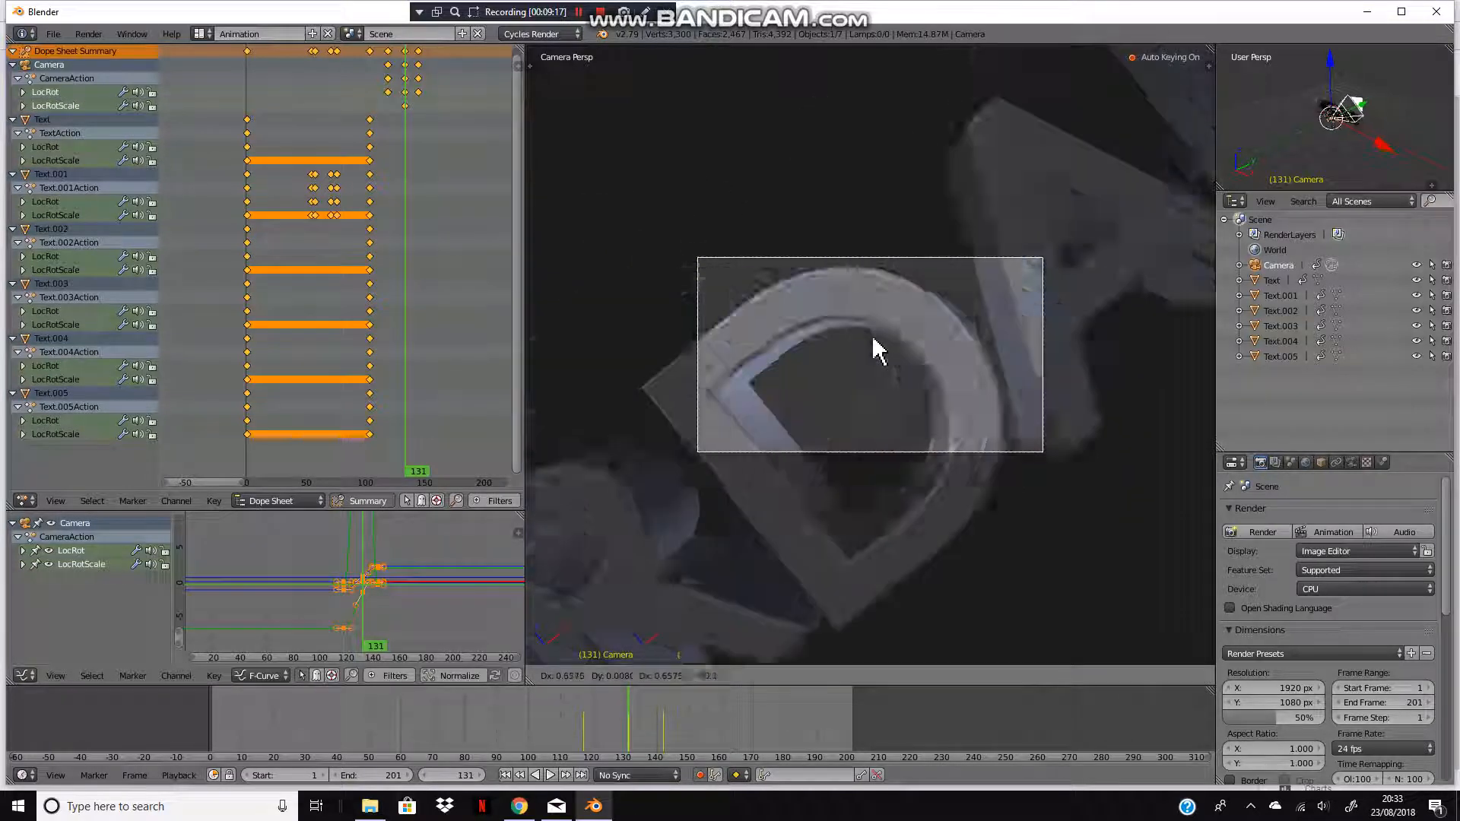
click(875, 346)
Step: Play and scrub the camera animation from the start to review the fly-through
key(alt+a)
click(623, 736)
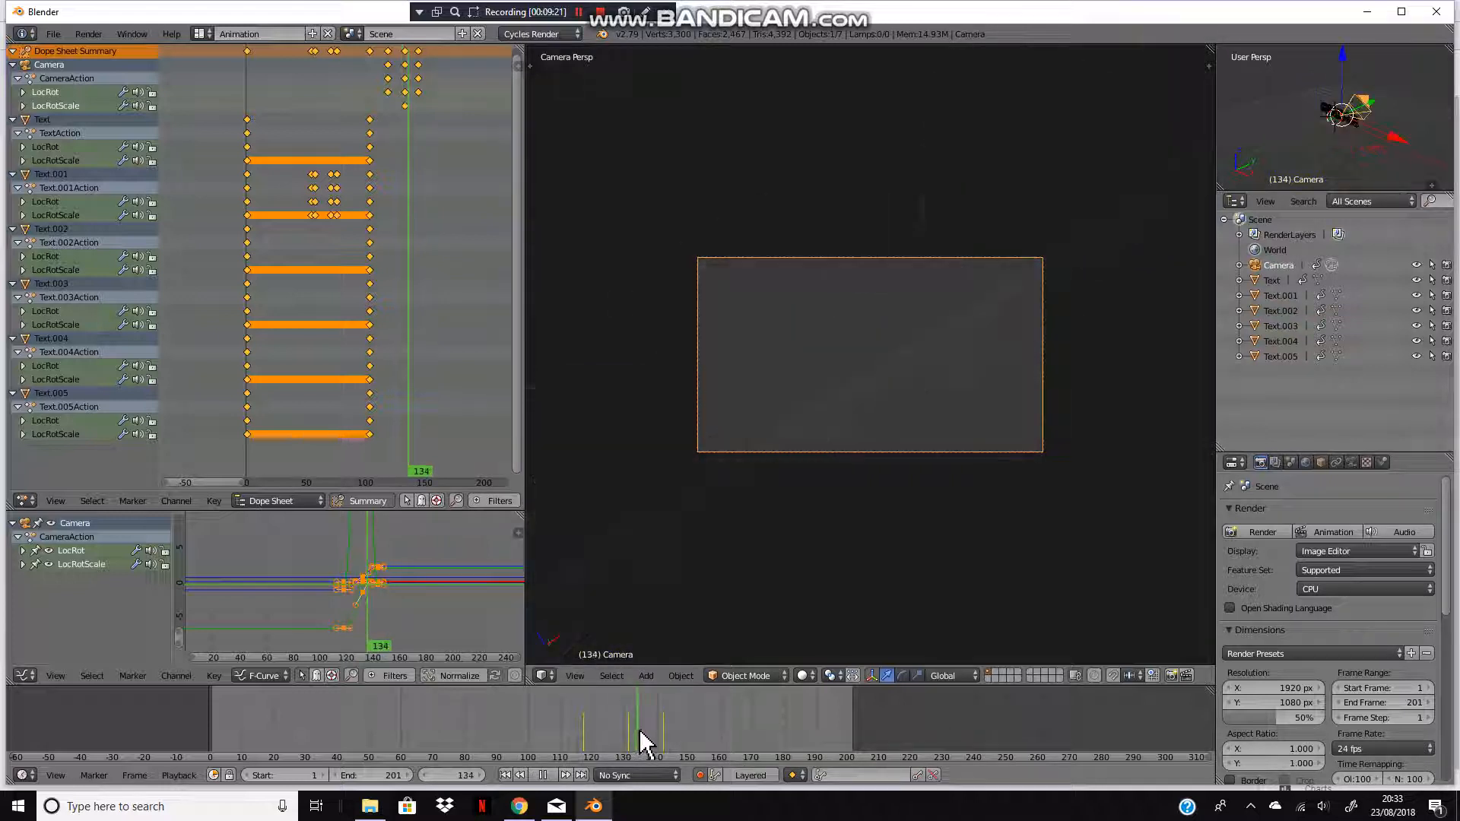
click(600, 741)
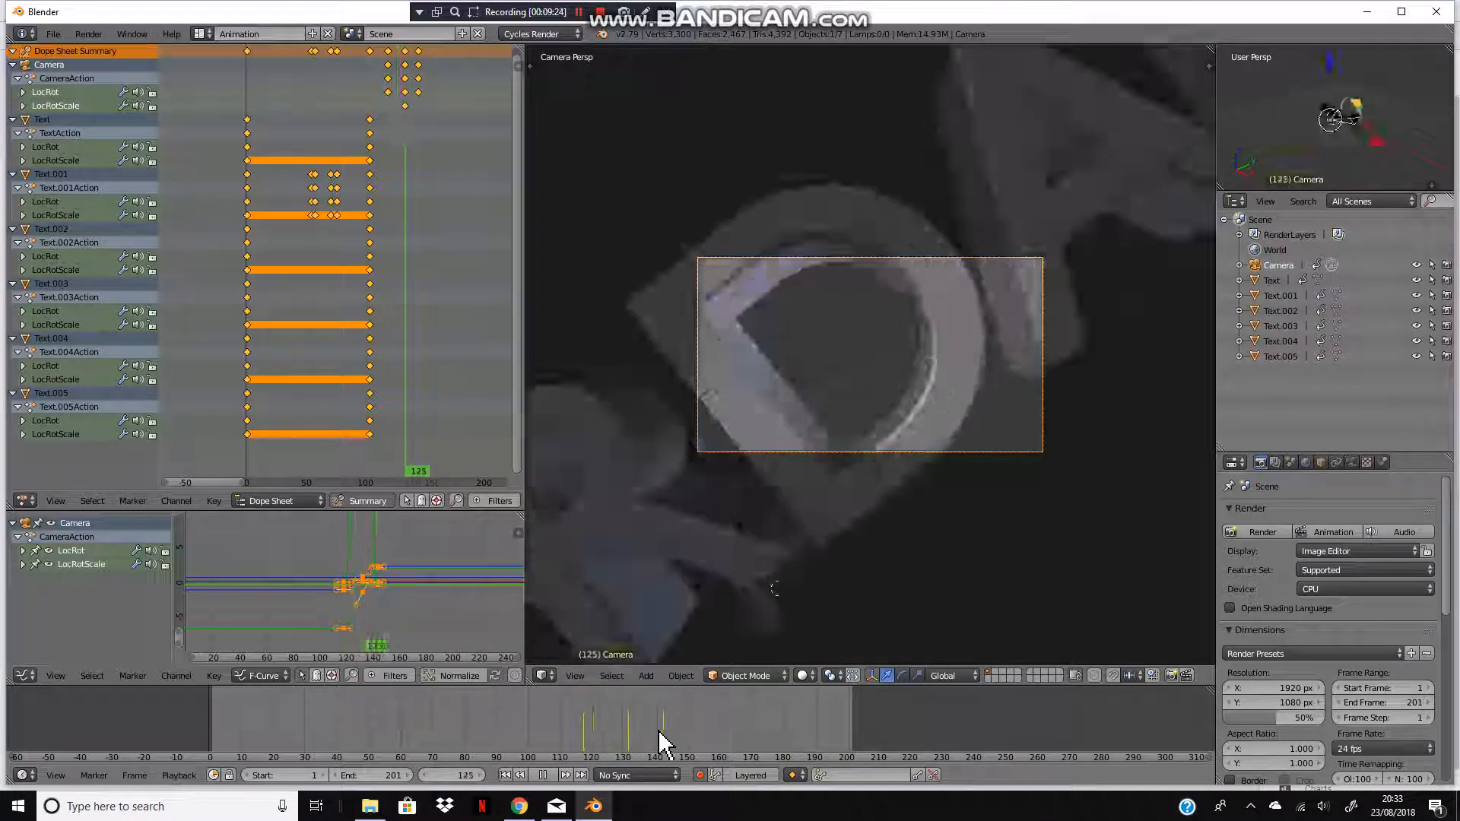
key(alt+a)
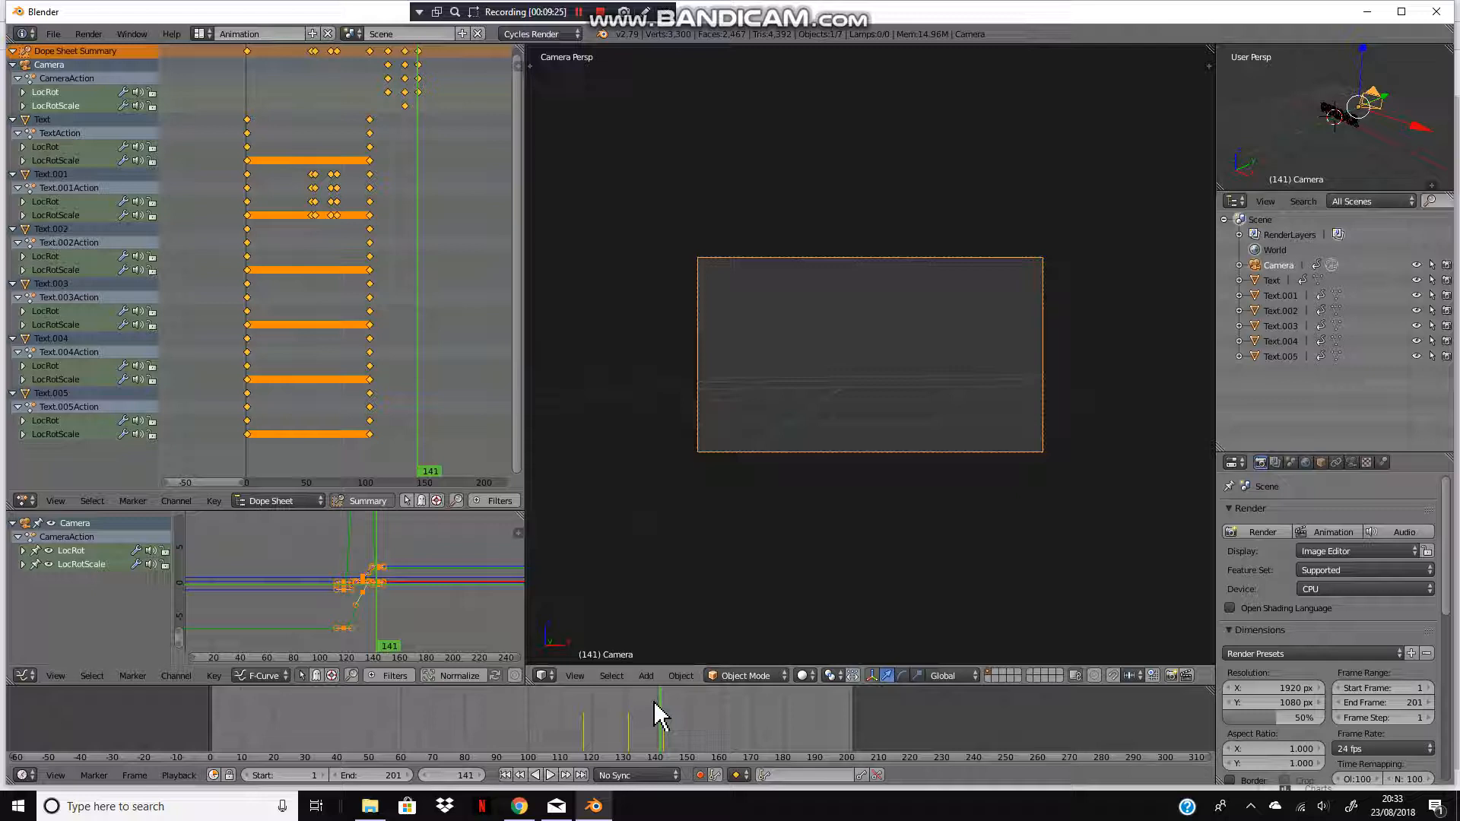
click(505, 775)
key(alt+a)
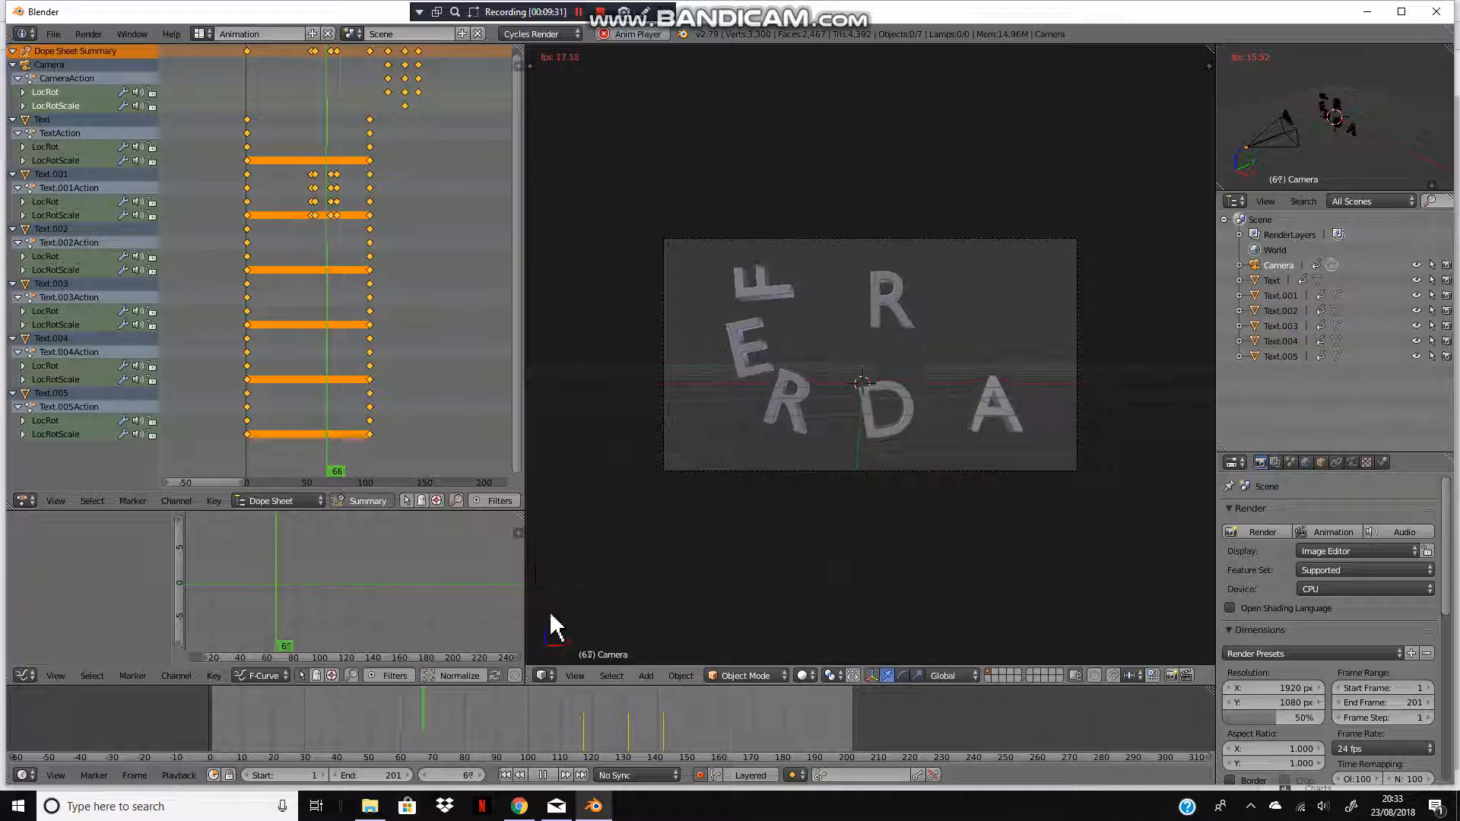
key(alt+a)
click(503, 775)
scroll(700, 342, down, 5)
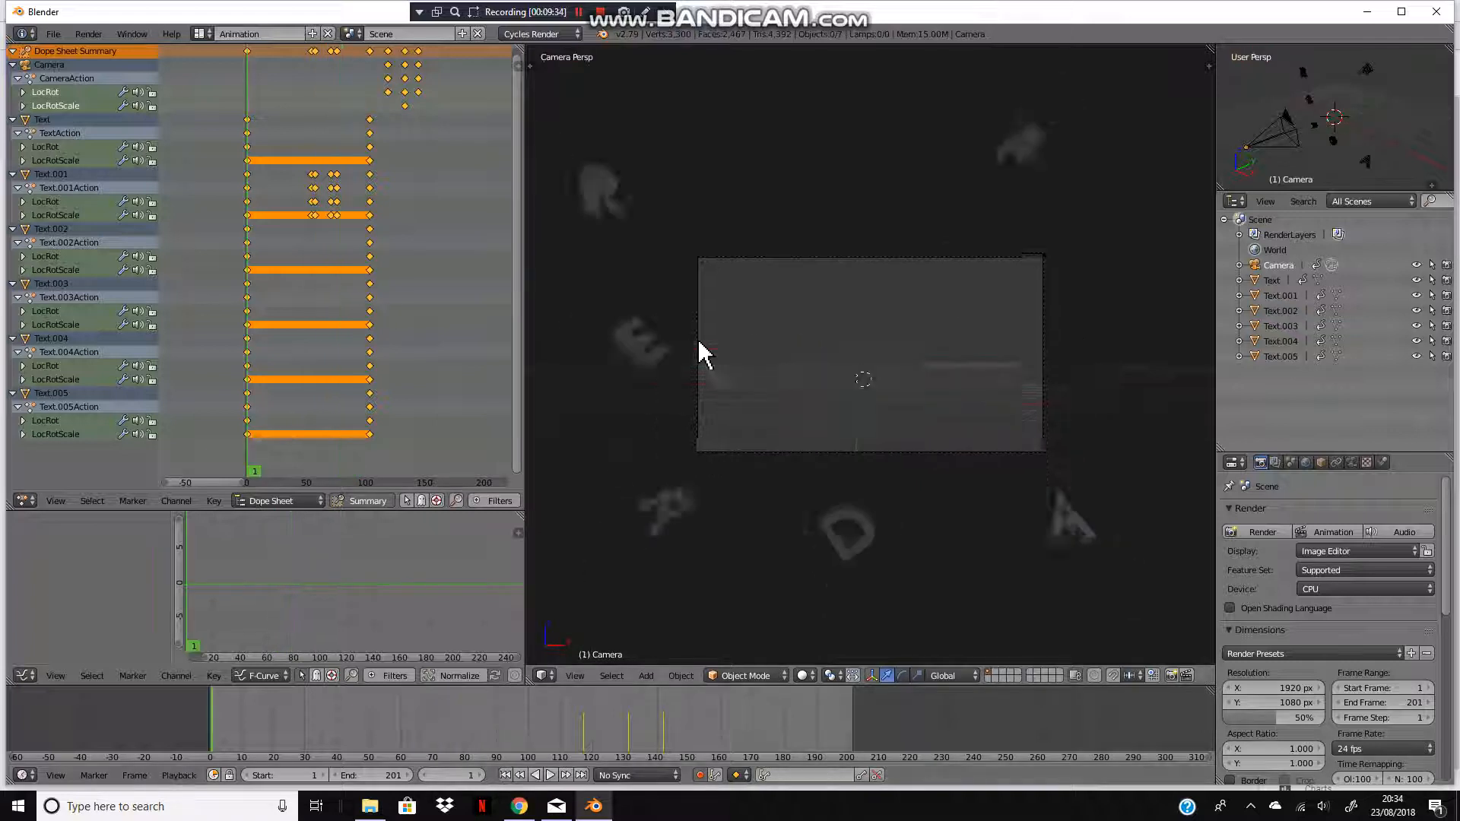
Step: Select the F letter, switch to the Compositing layout, and set its Diffuse BSDF color to red
right_click(943, 253)
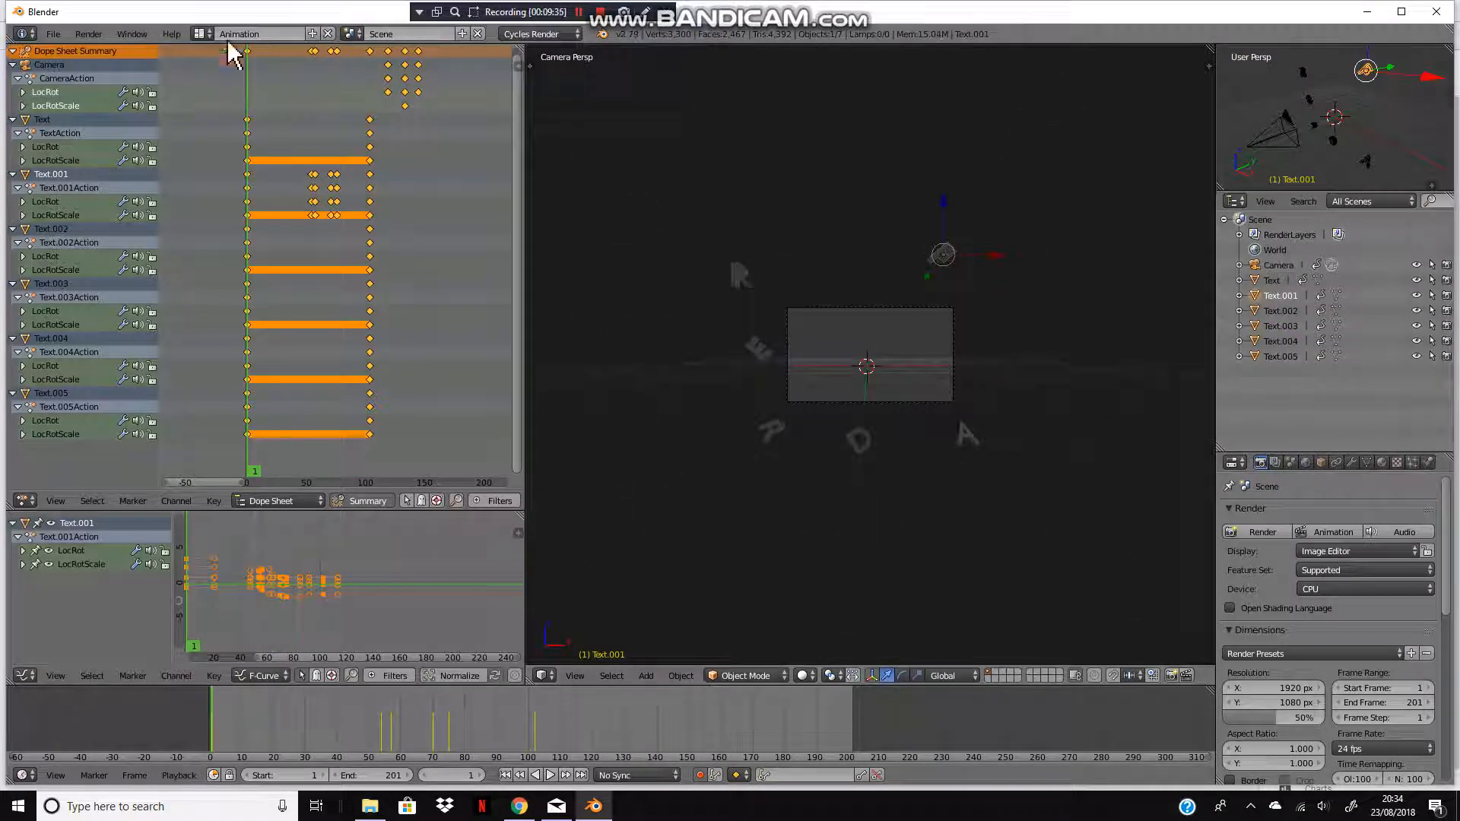
click(200, 33)
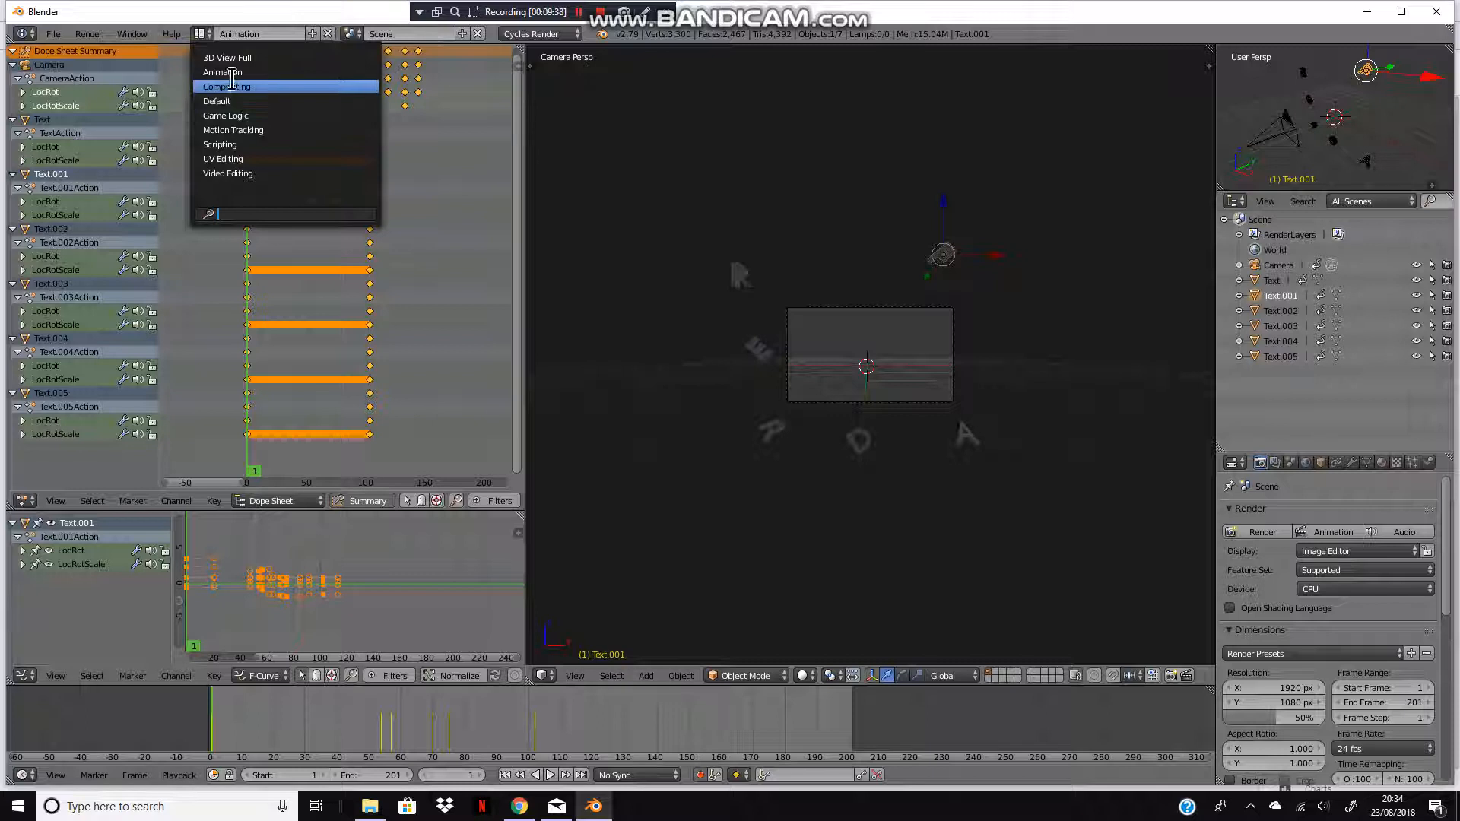
click(303, 87)
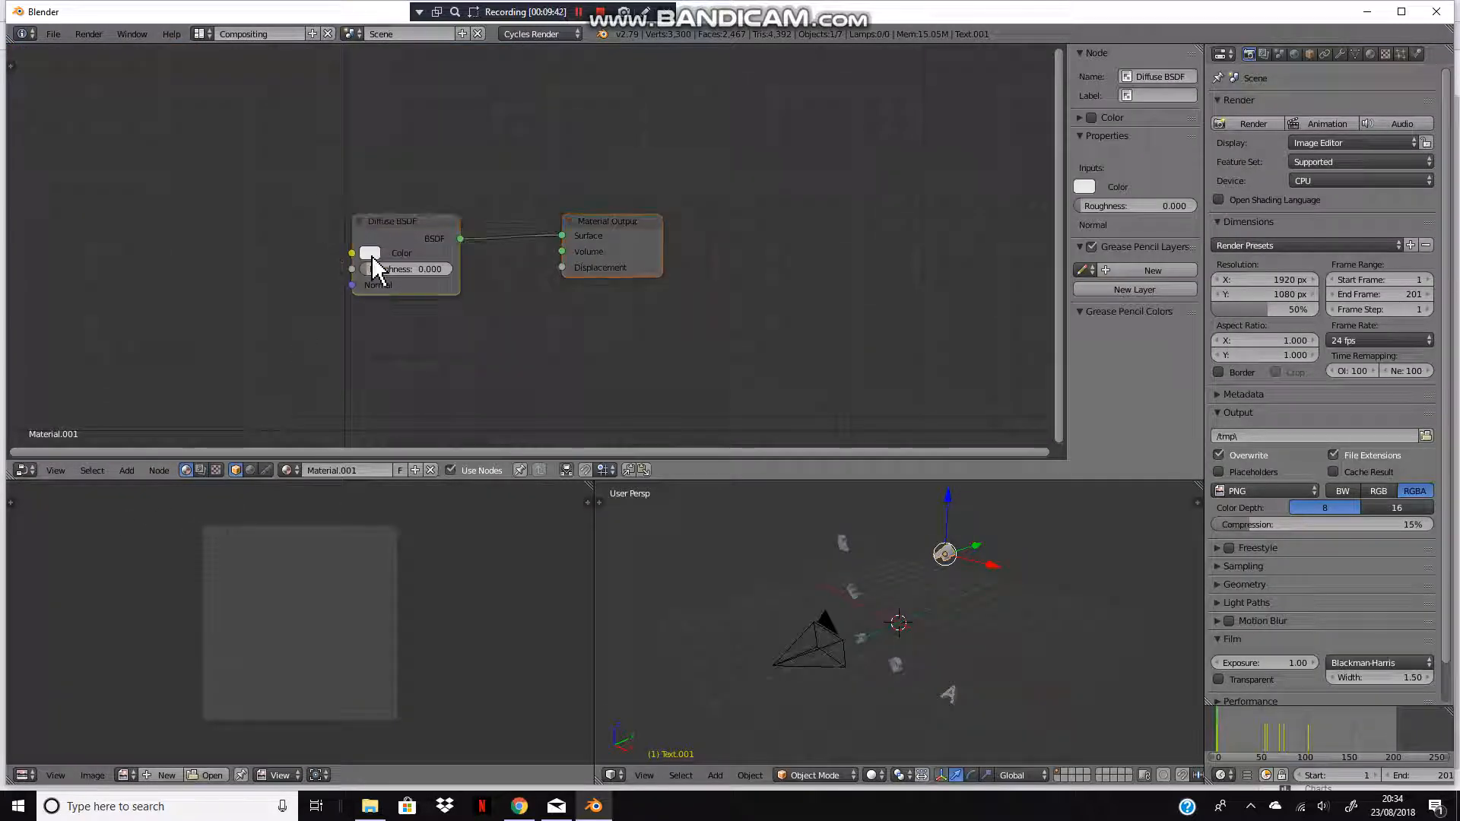
click(370, 253)
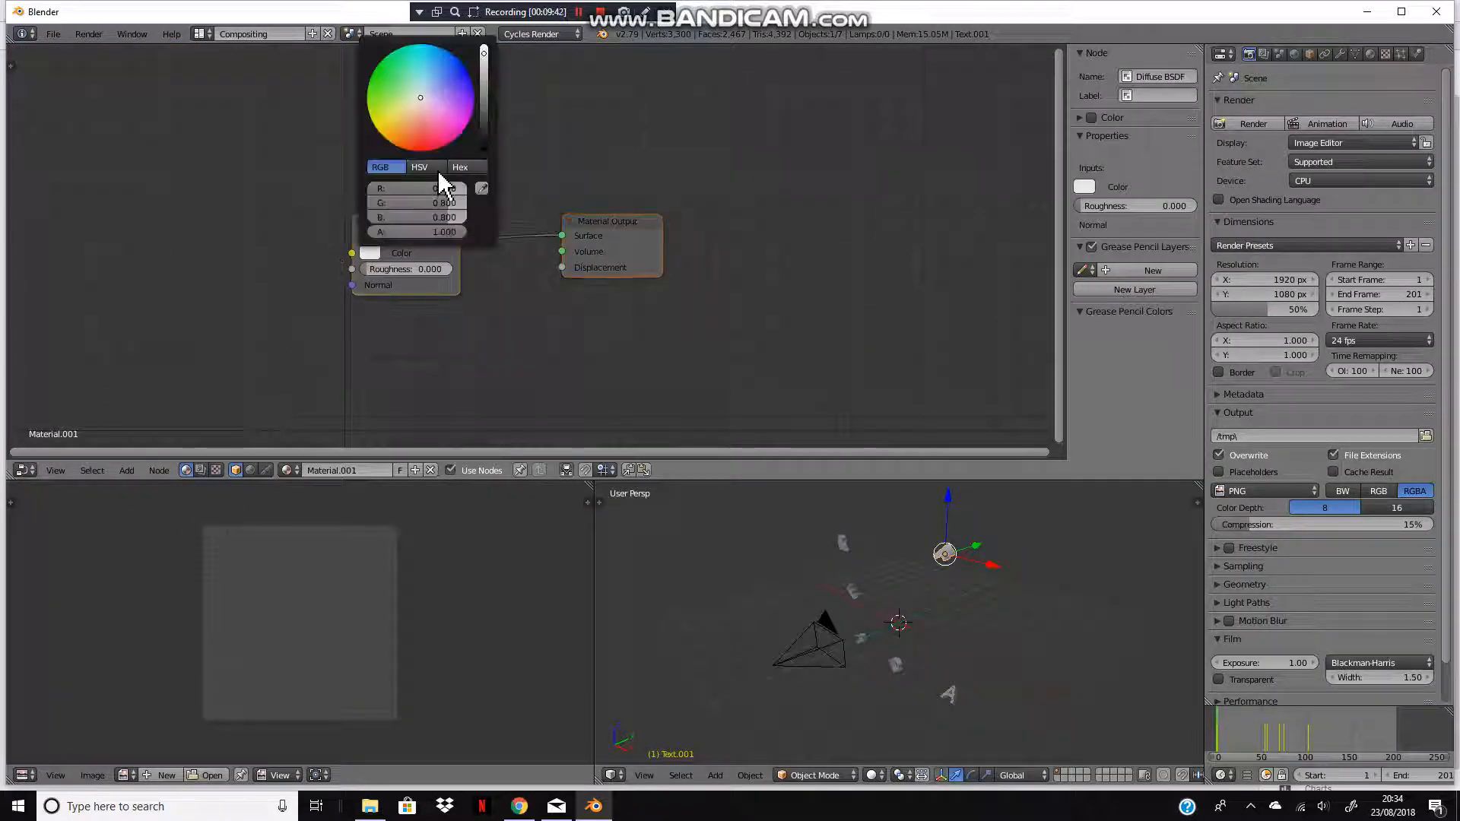
Step: Switch to the Default layout, go to frame 51, and add a point lamp moved above the letters
click(200, 34)
click(221, 97)
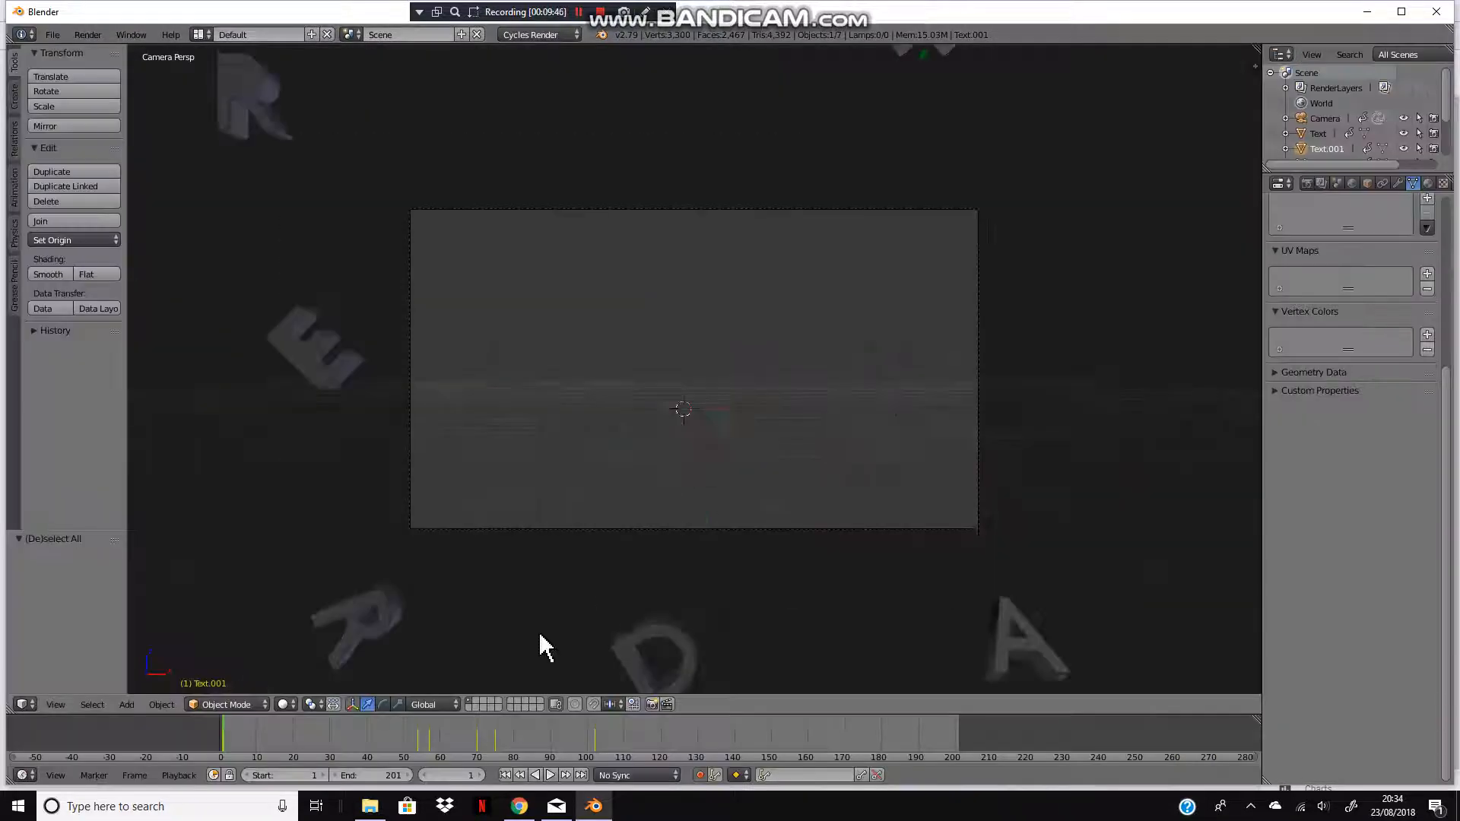
click(349, 731)
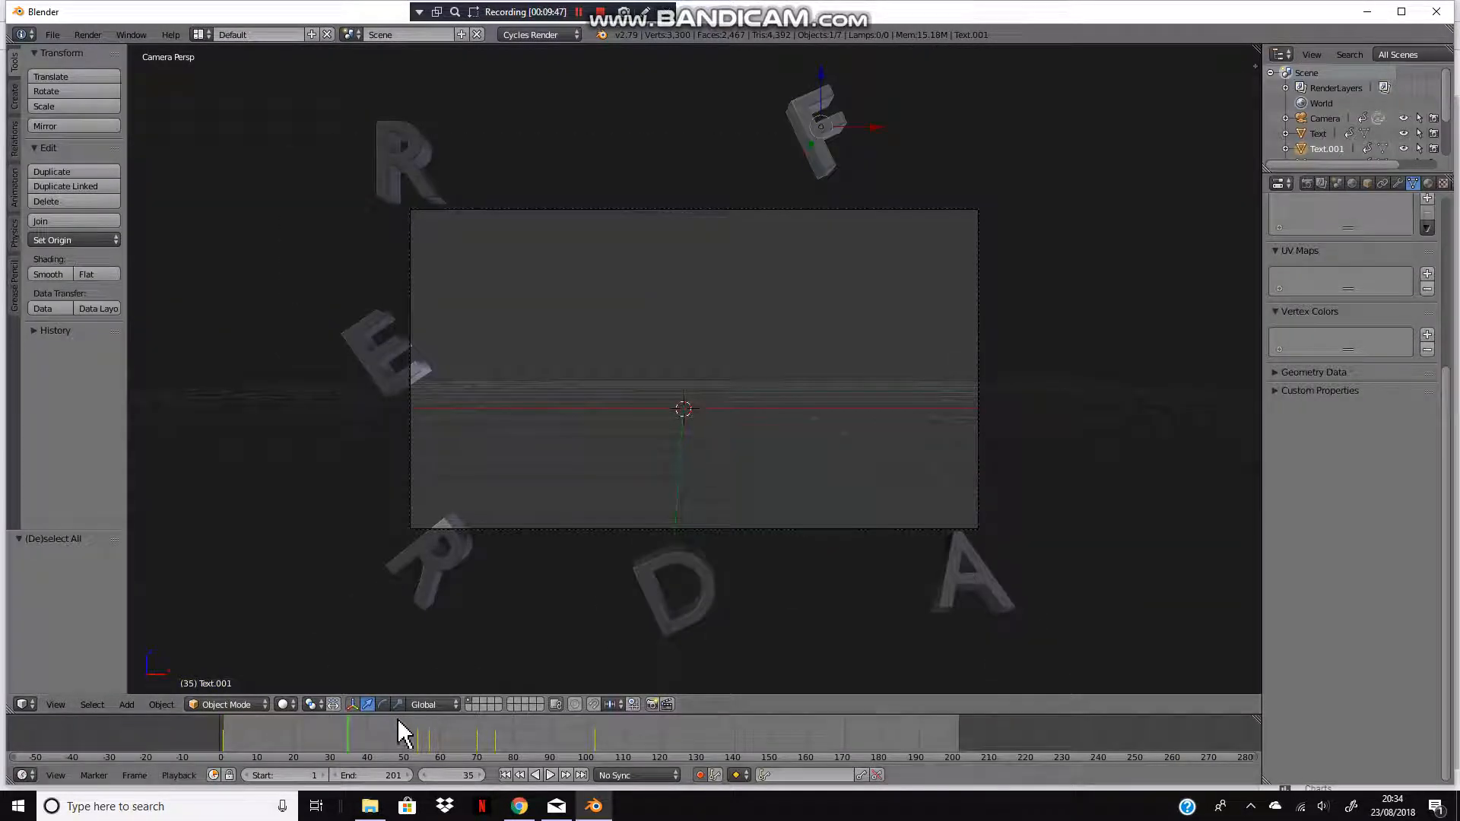
click(407, 723)
key(shift+a)
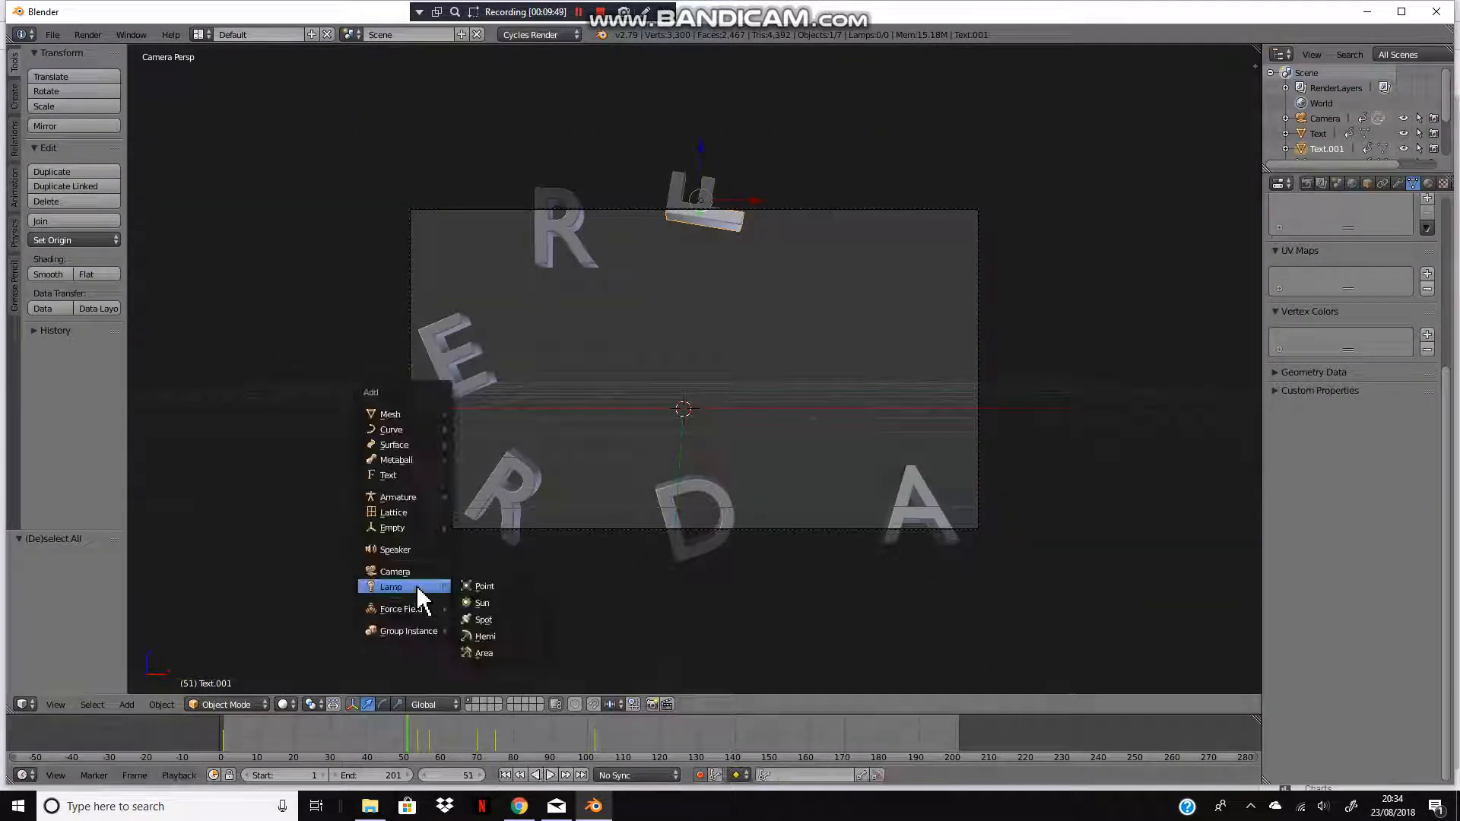
click(484, 585)
key(g)
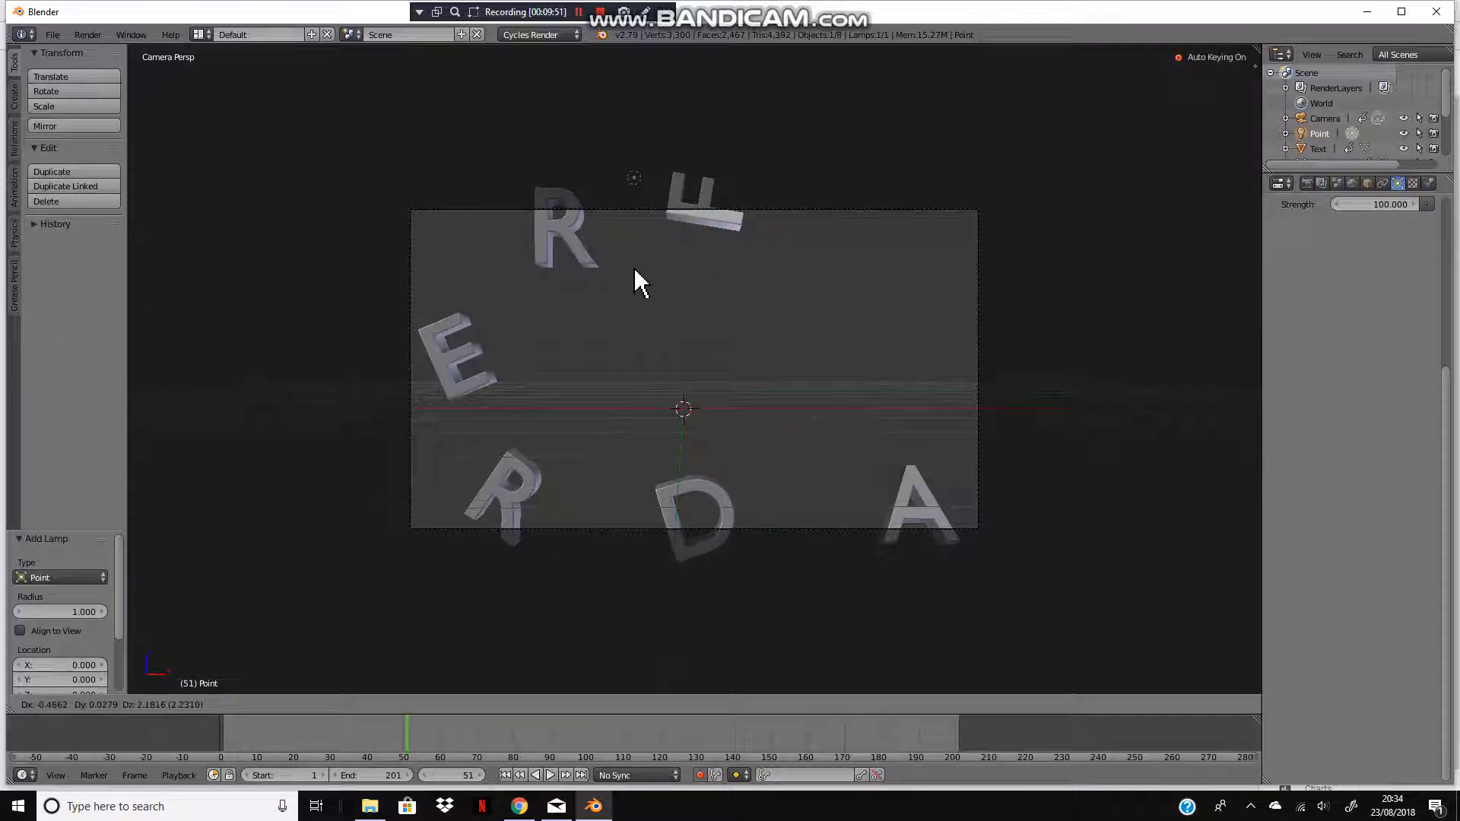
click(642, 434)
Step: Toggle the rendered viewport preview on and off, then select the upper R letter
key(shift+z)
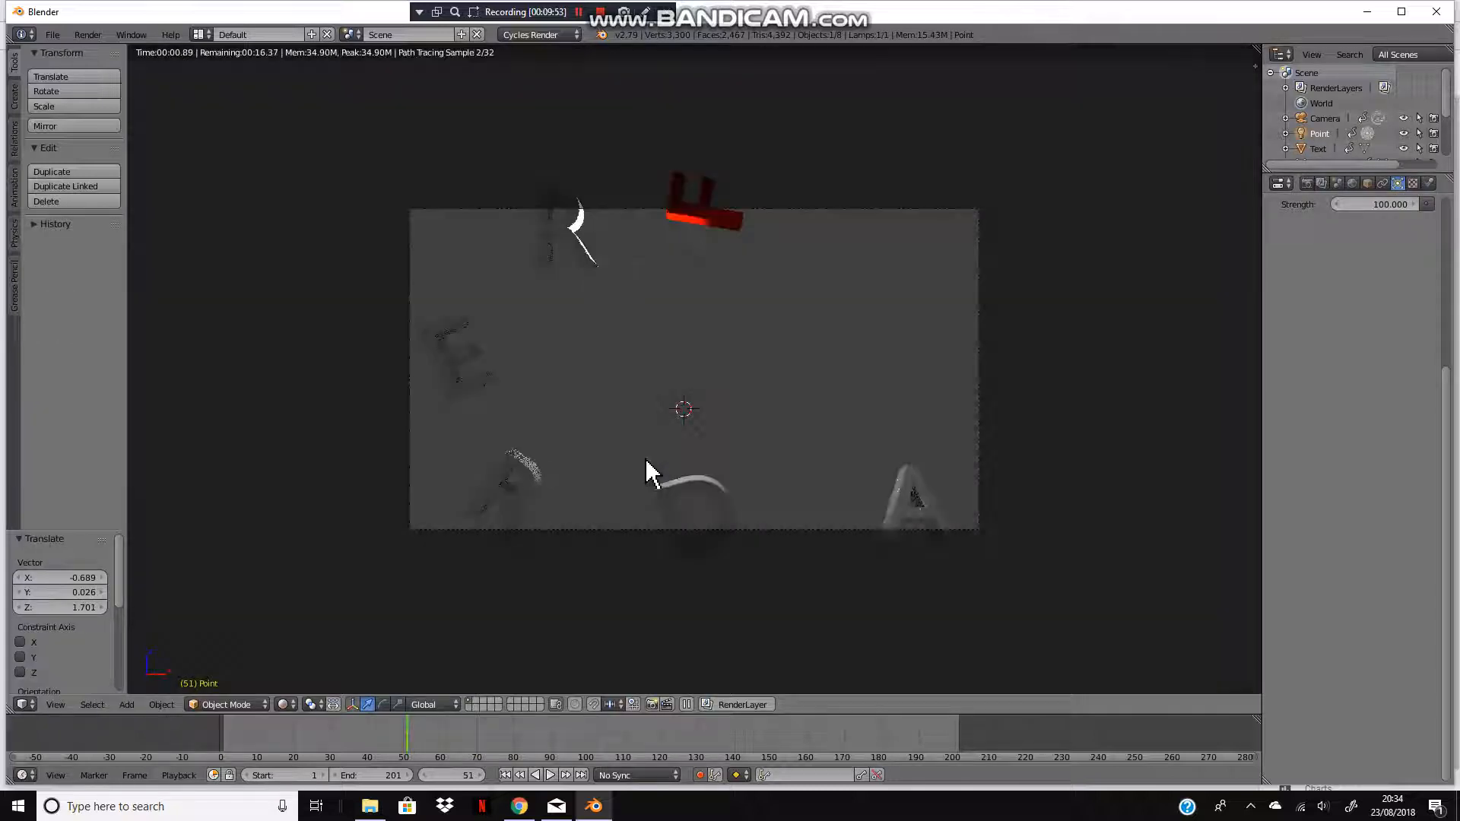
key(shift+z)
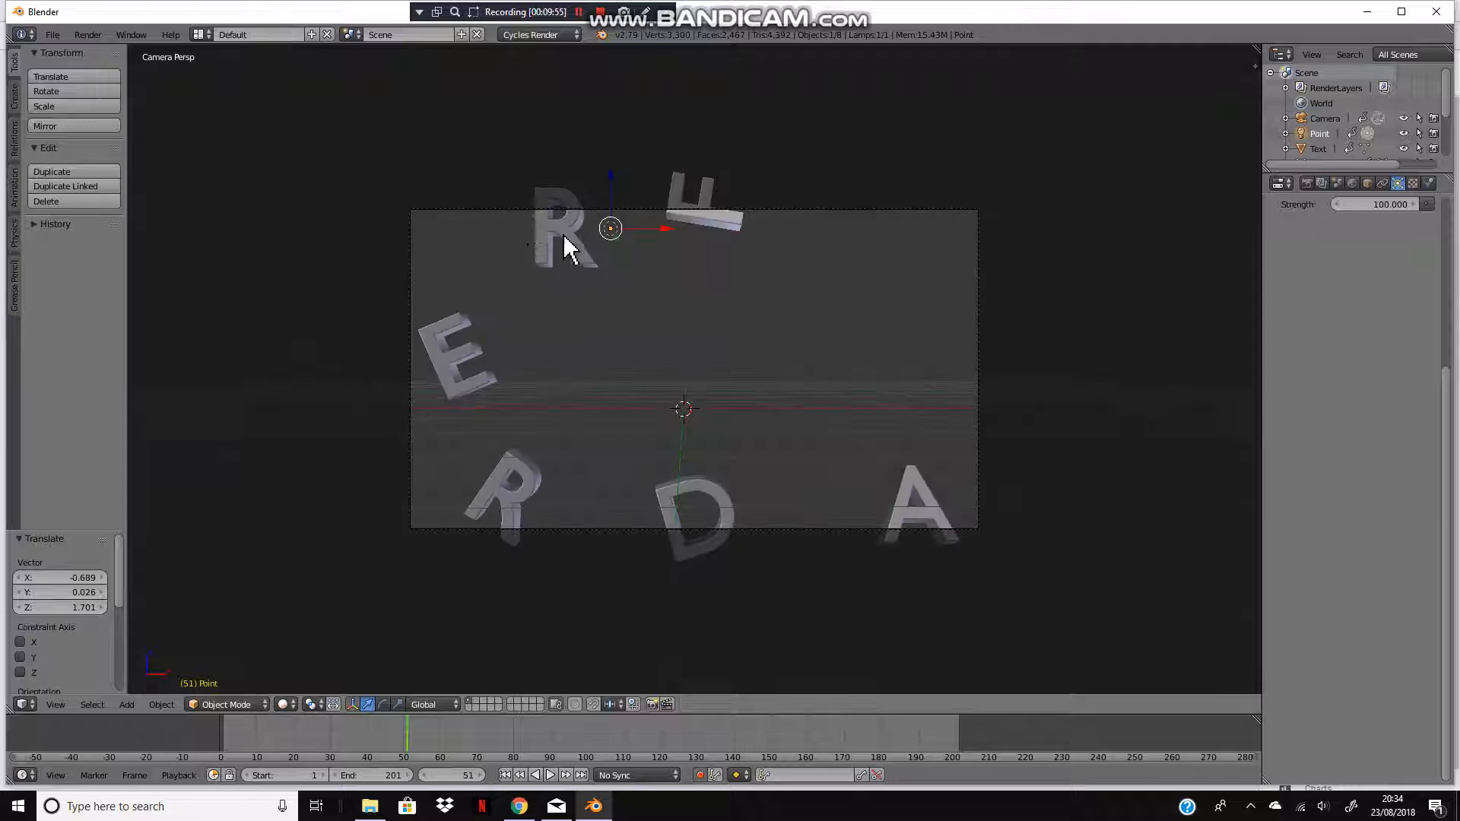
right_click(549, 245)
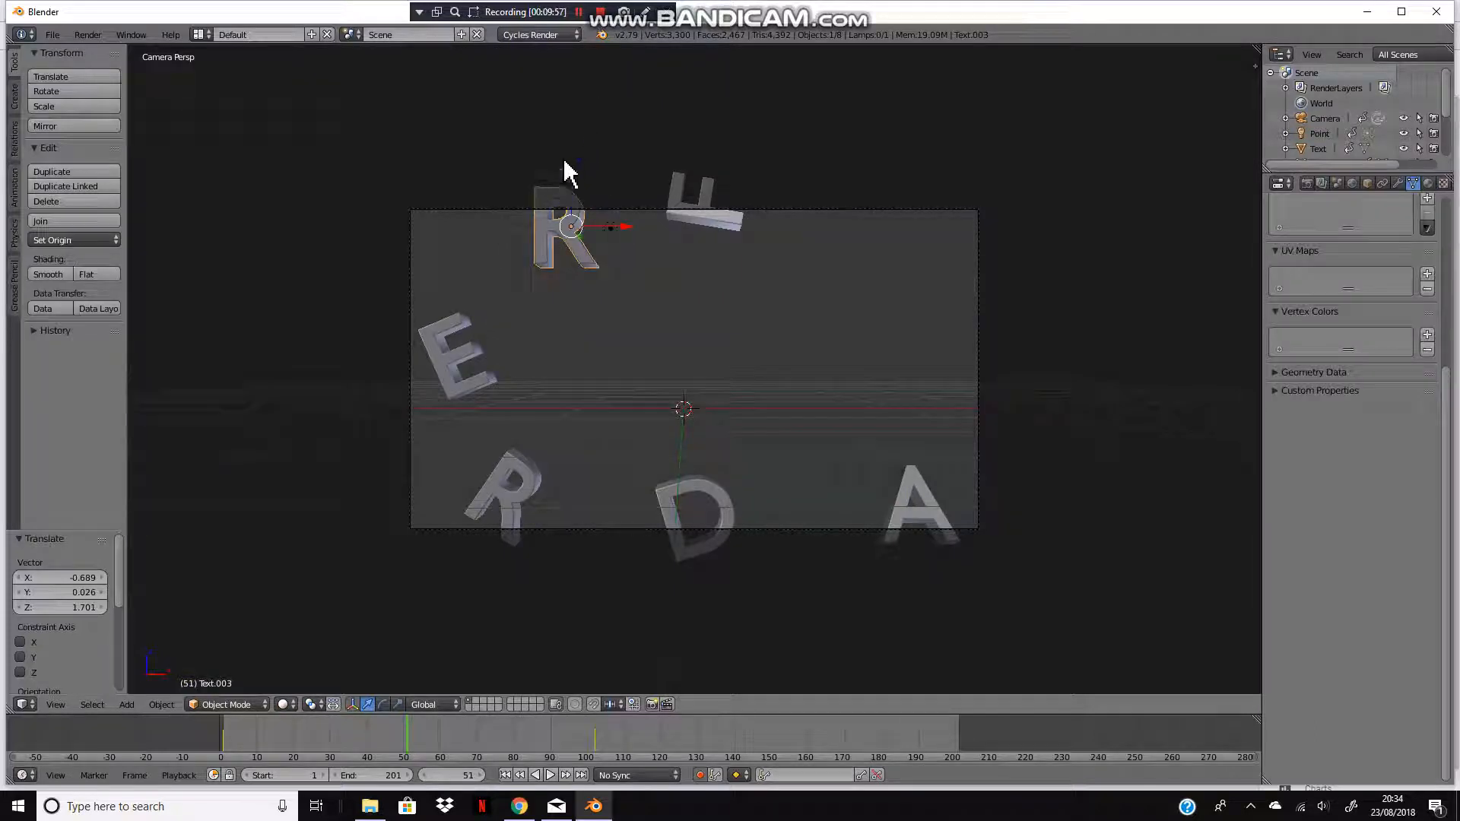